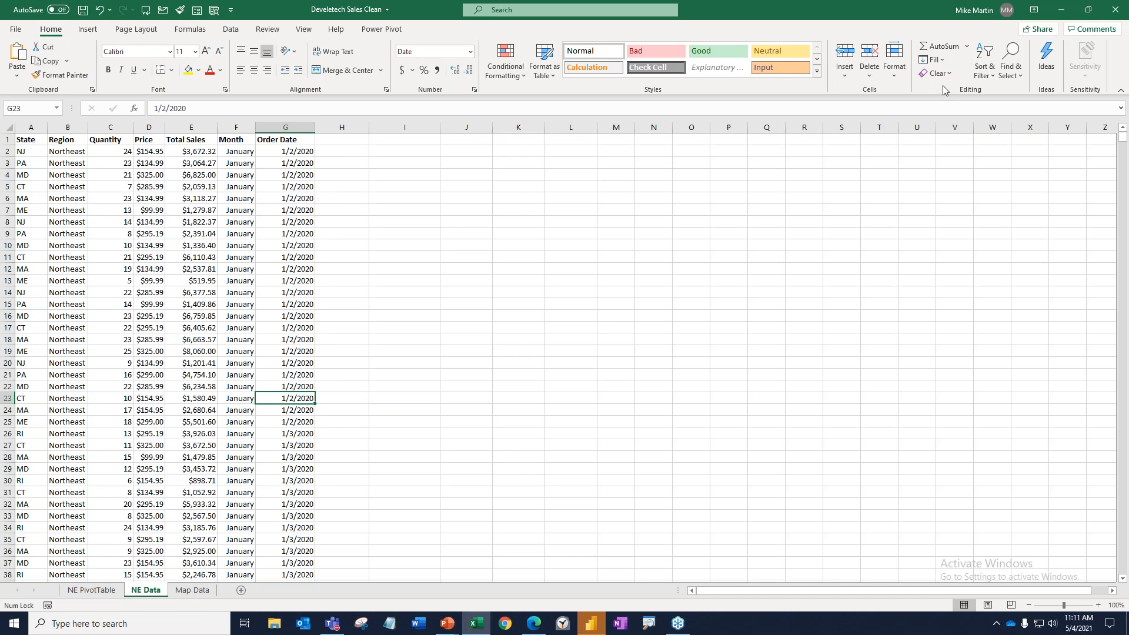
Search the NE Data sheet for blank cells using Go To Special.
{"action": "left_click", "coordinate": [1000, 76]}
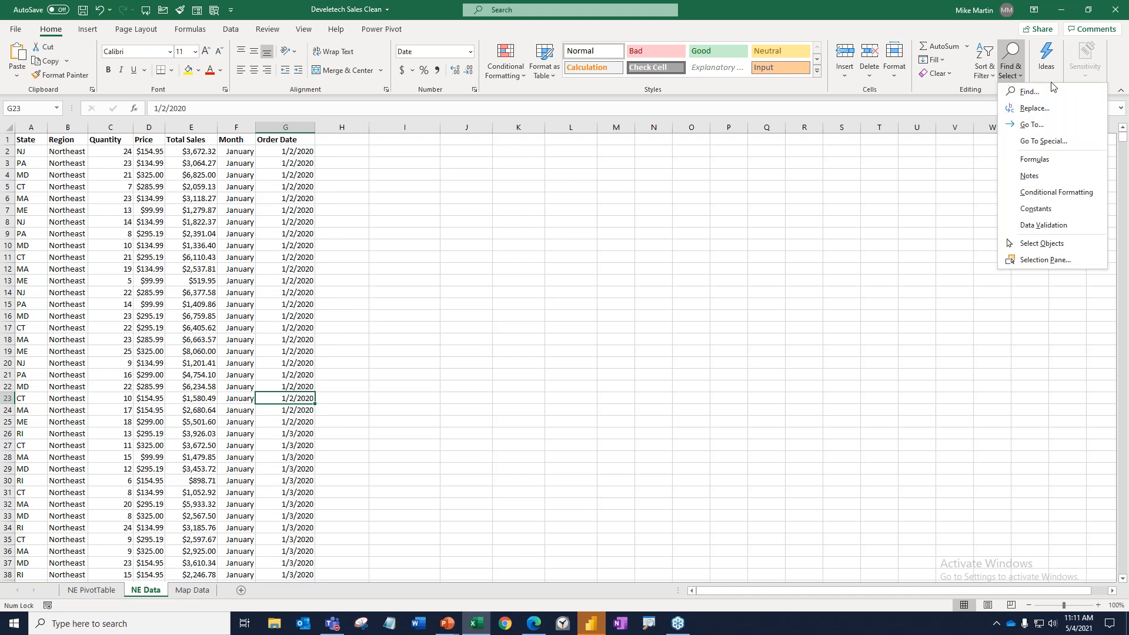
{"action": "left_click", "coordinate": [1043, 141]}
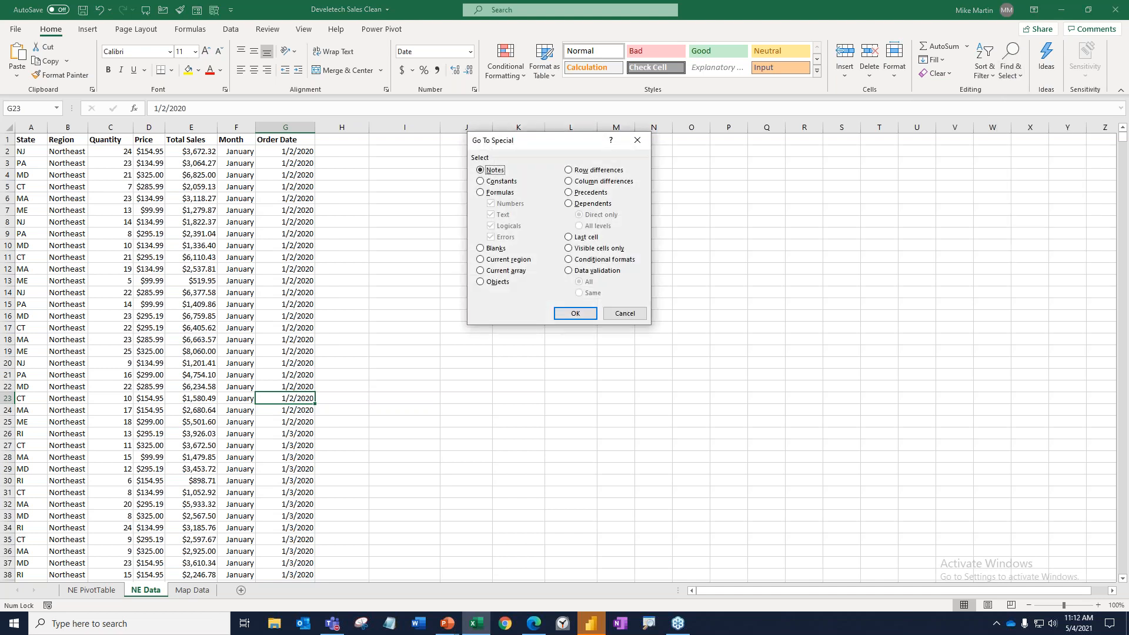
{"action": "left_click", "coordinate": [497, 250]}
{"action": "left_click_drag", "start_coordinate": [561, 146], "coordinate": [739, 130]}
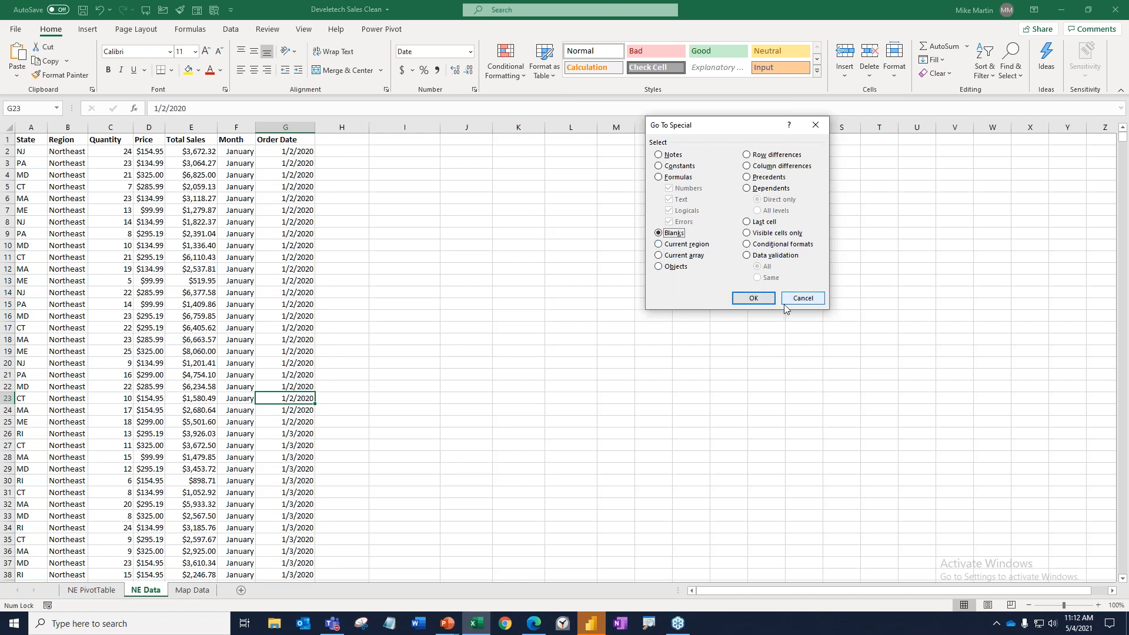
{"action": "left_click", "coordinate": [753, 298]}
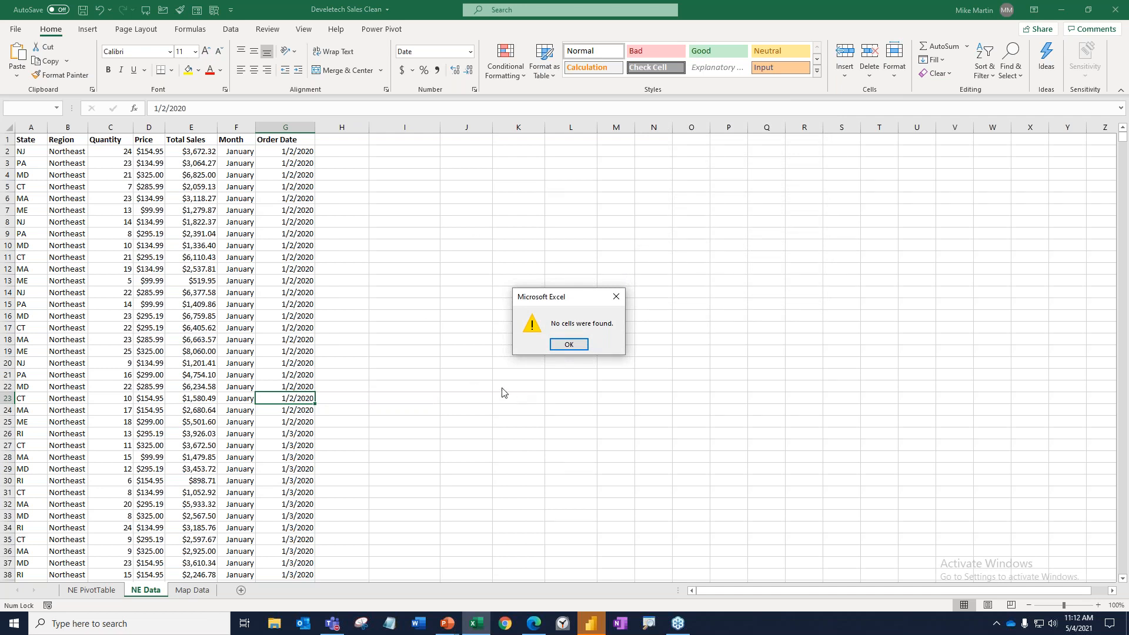
{"action": "left_click", "coordinate": [572, 346]}
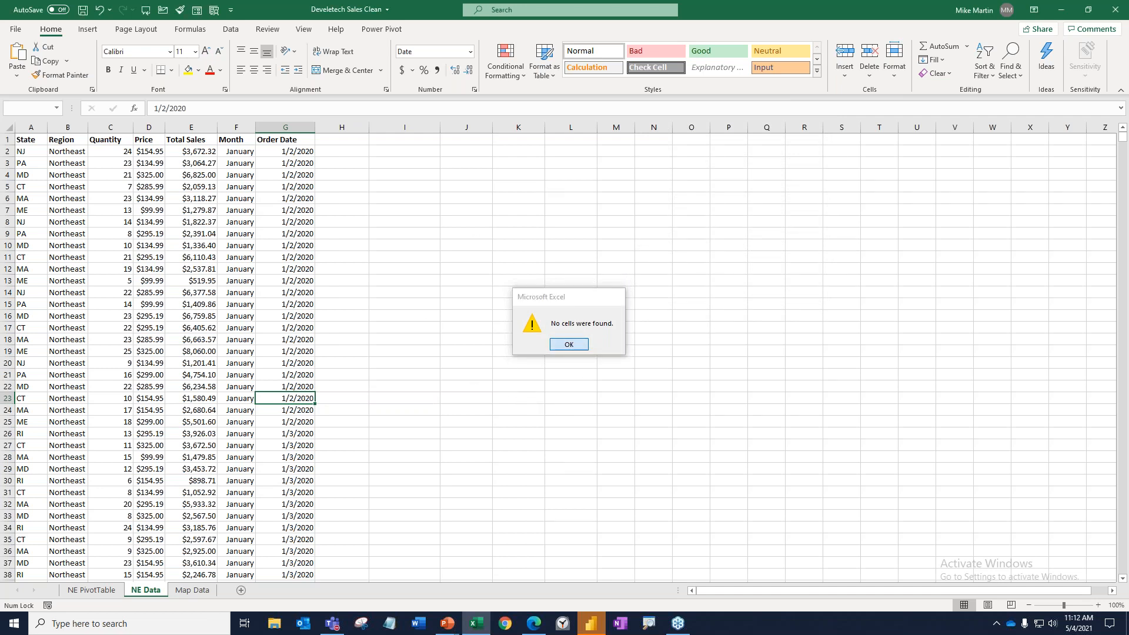
Examine the column headers and sample cells in the Order Date, Total Sales, Quantity and Month columns for their contents and formulas.
{"action": "left_click", "coordinate": [31, 139]}
{"action": "left_click", "coordinate": [65, 138]}
{"action": "key", "text": "Right"}
{"action": "key", "text": "Right"}
{"action": "key", "text": "Right"}
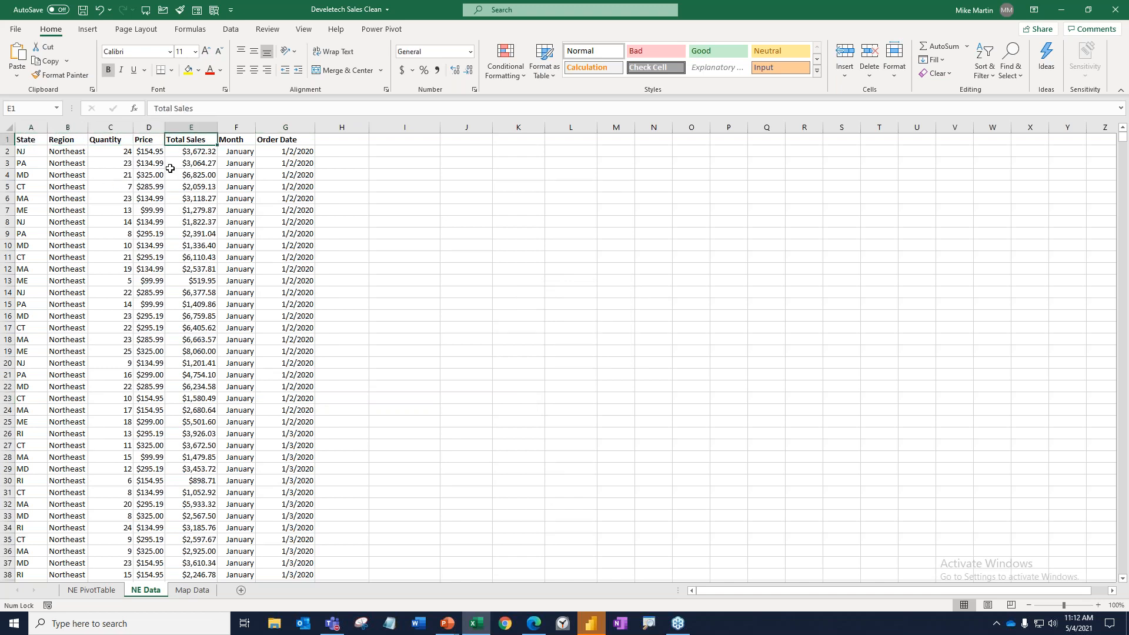
{"action": "left_click", "coordinate": [299, 139]}
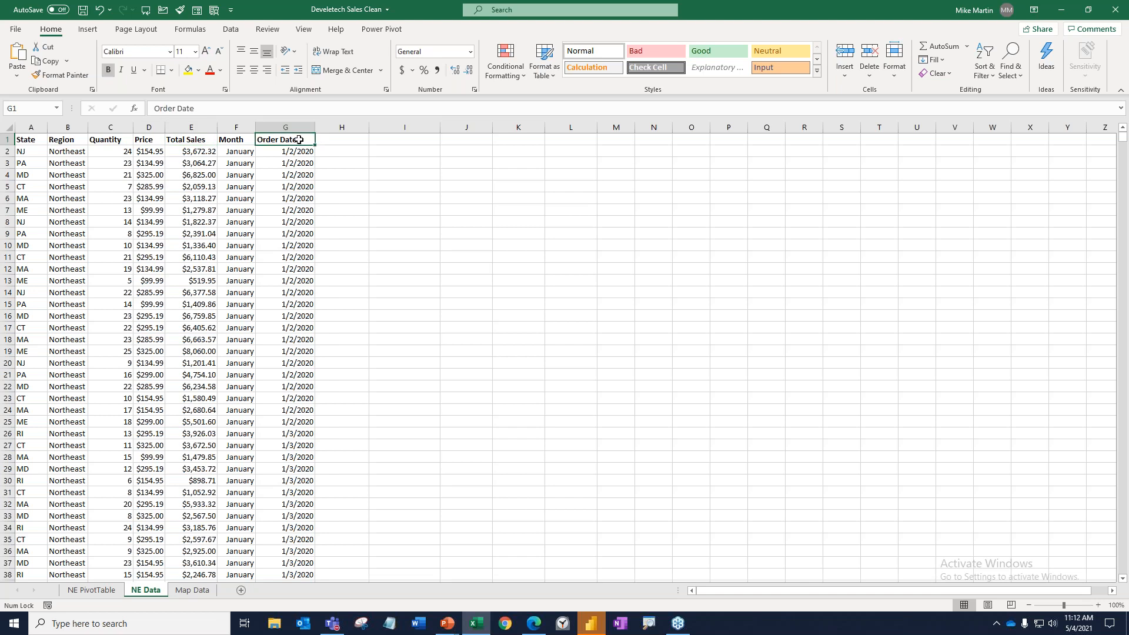
{"action": "left_click", "coordinate": [231, 141]}
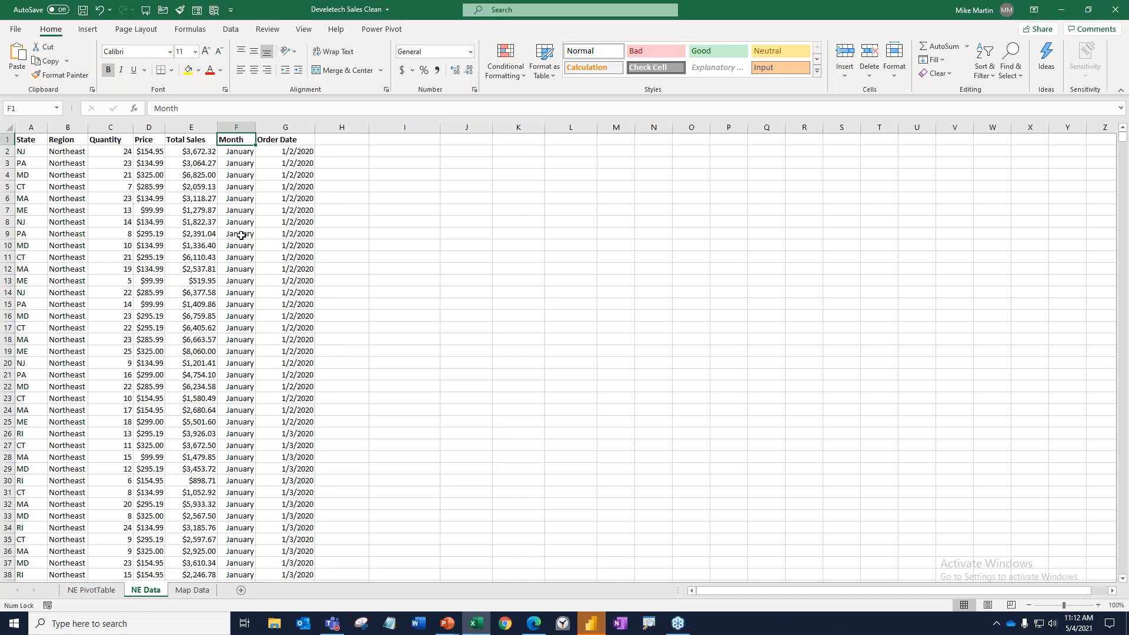
{"action": "left_click", "coordinate": [303, 177]}
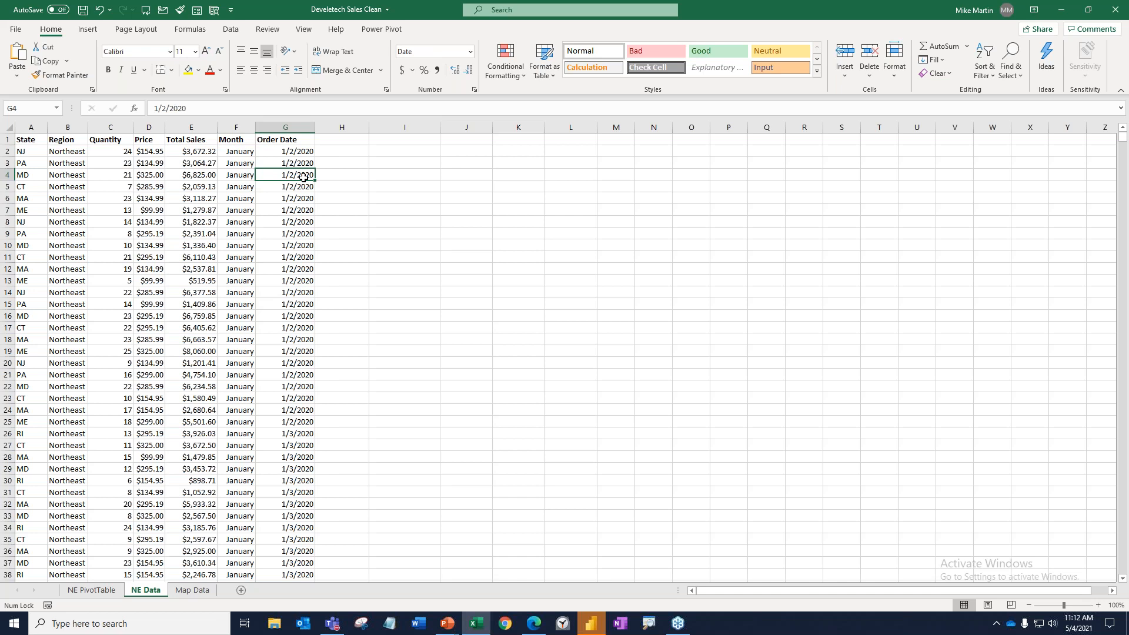
{"action": "left_click", "coordinate": [199, 187]}
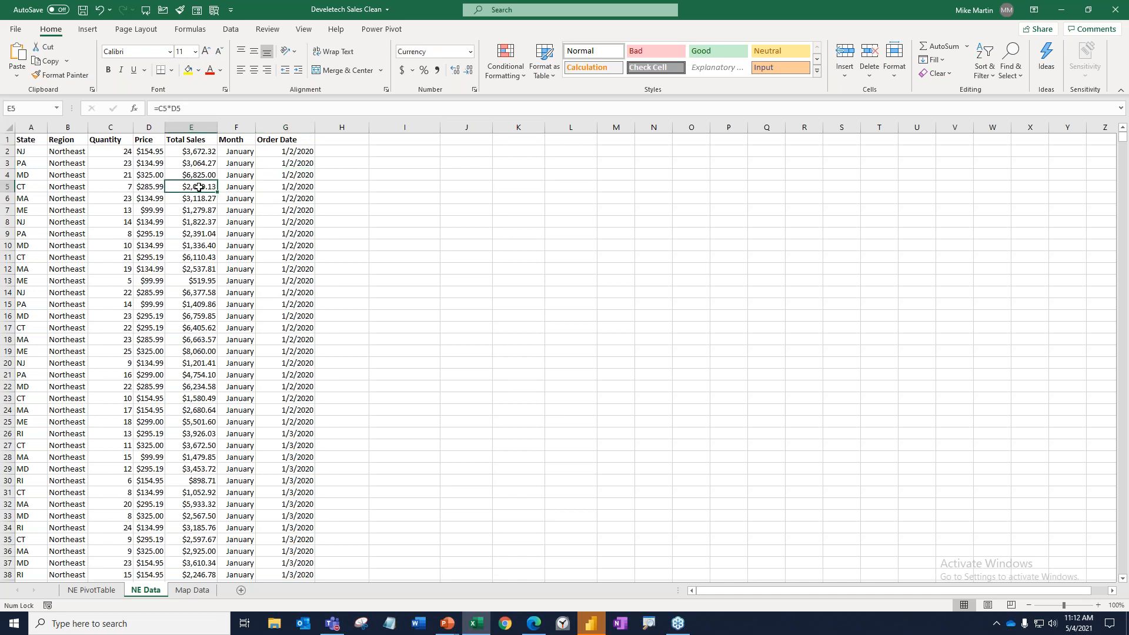
{"action": "left_click", "coordinate": [116, 173]}
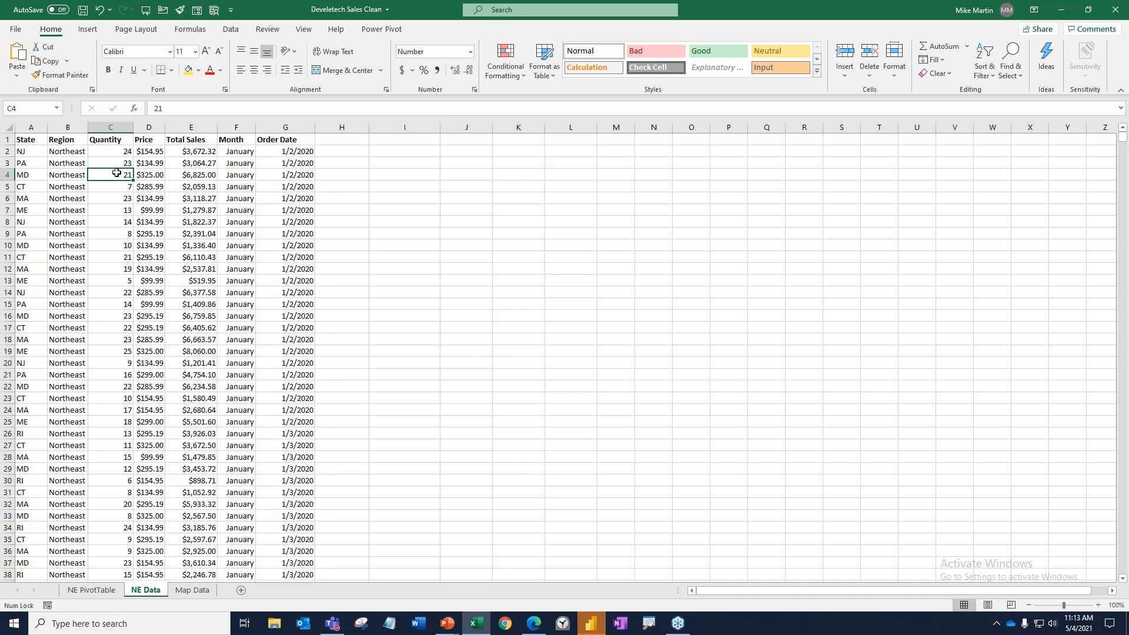
{"action": "left_click", "coordinate": [252, 242]}
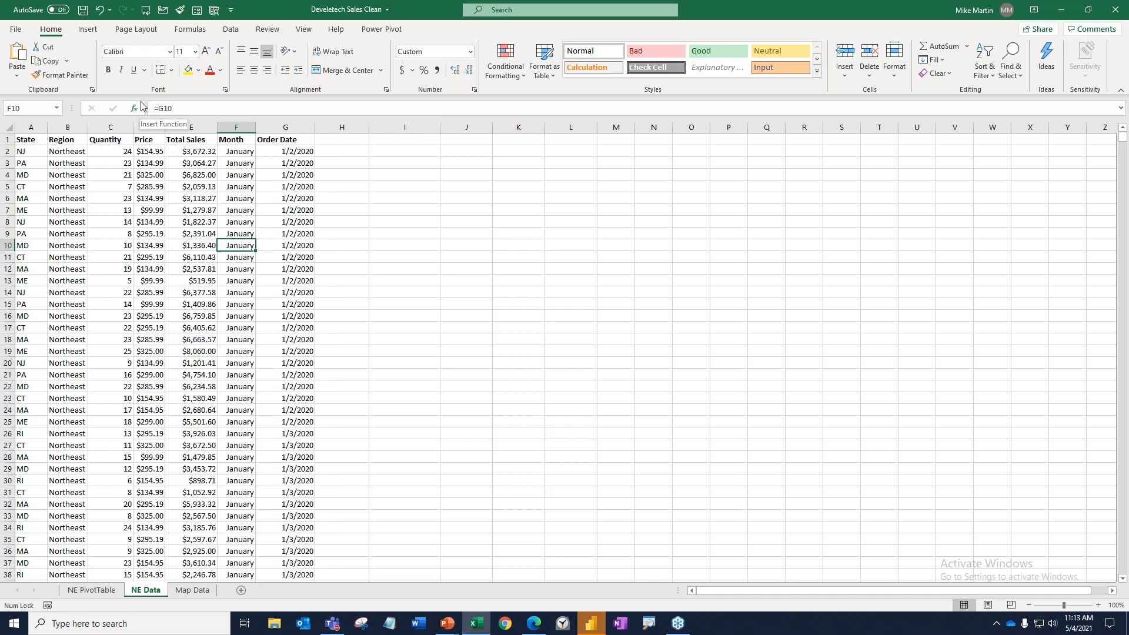
{"action": "left_click", "coordinate": [88, 29]}
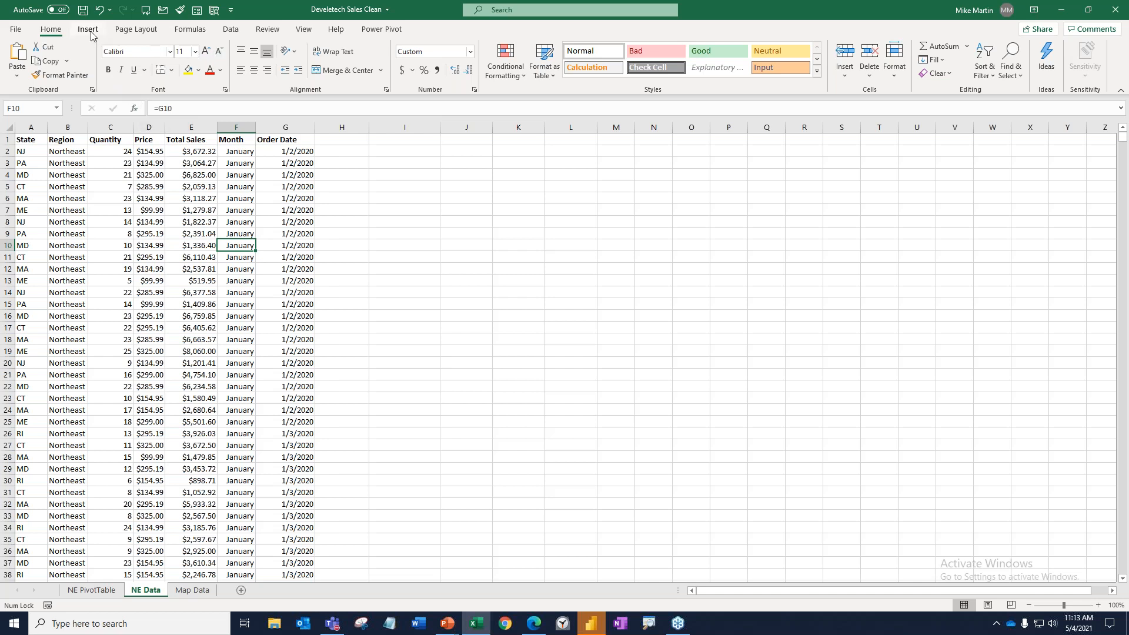
{"action": "left_click", "coordinate": [26, 54]}
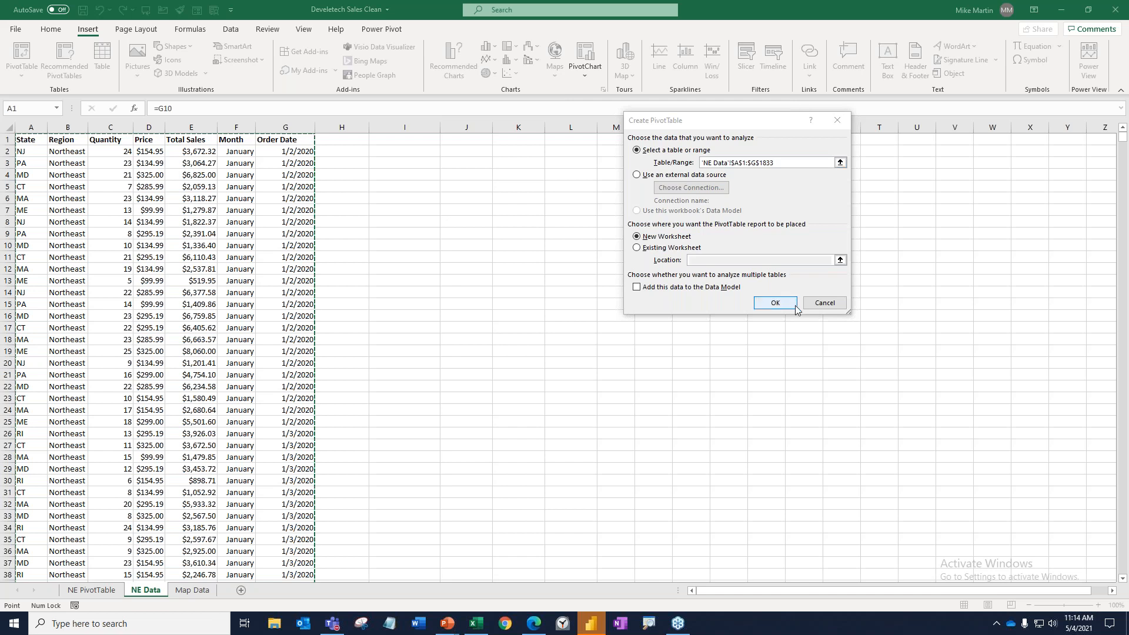
{"action": "left_click", "coordinate": [822, 302]}
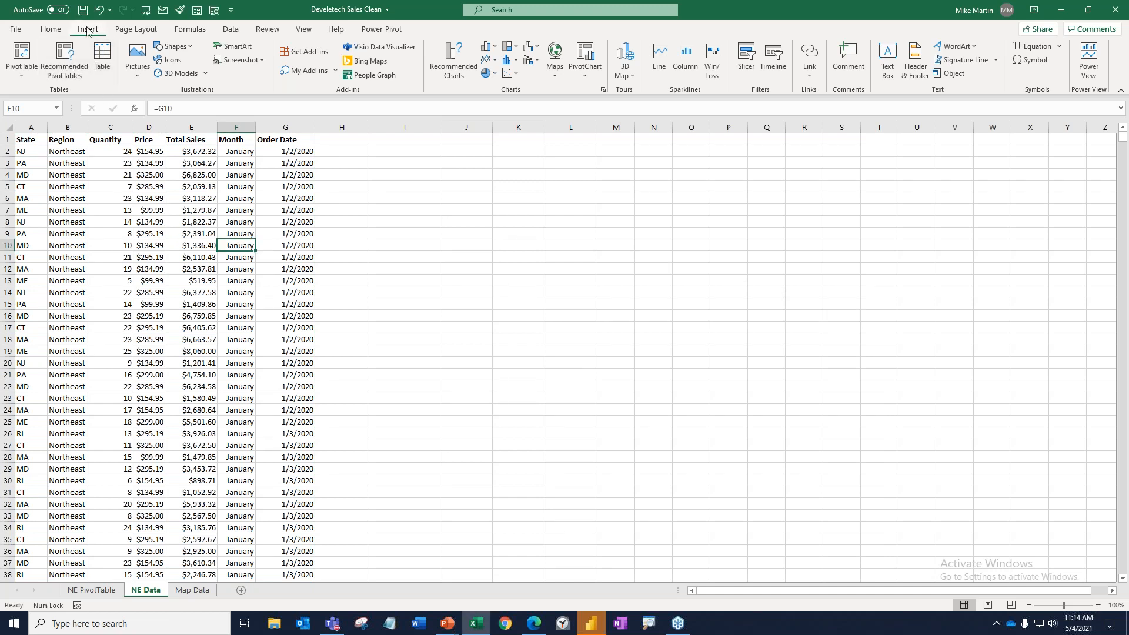
Convert the sales data range A1:G1833 into a table with headers.
{"action": "left_click", "coordinate": [99, 65]}
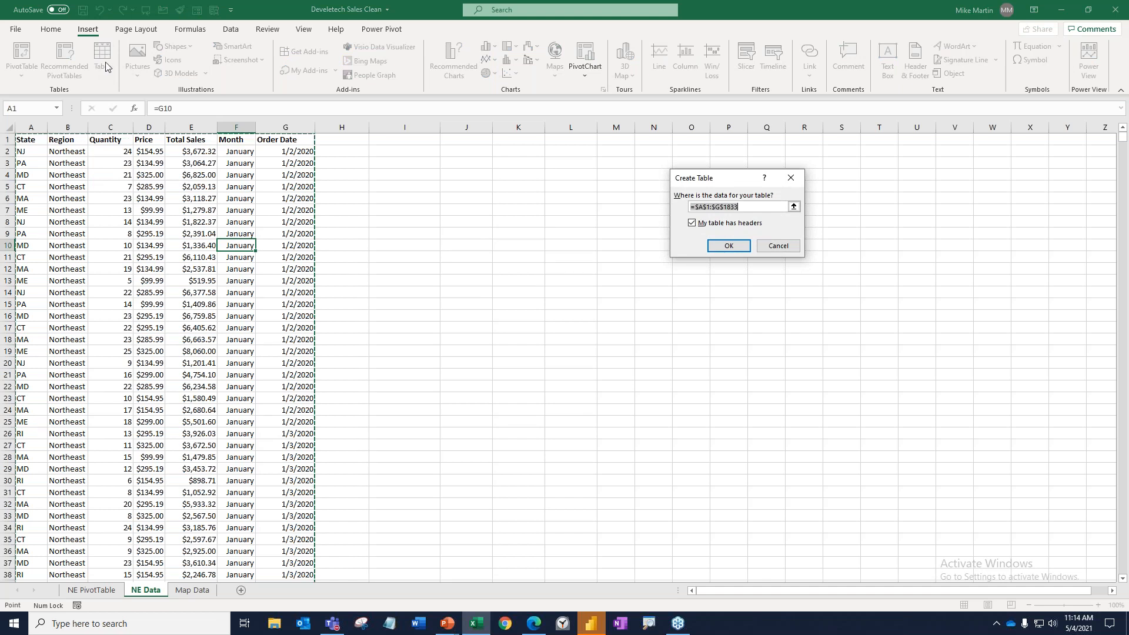
{"action": "left_click", "coordinate": [711, 244]}
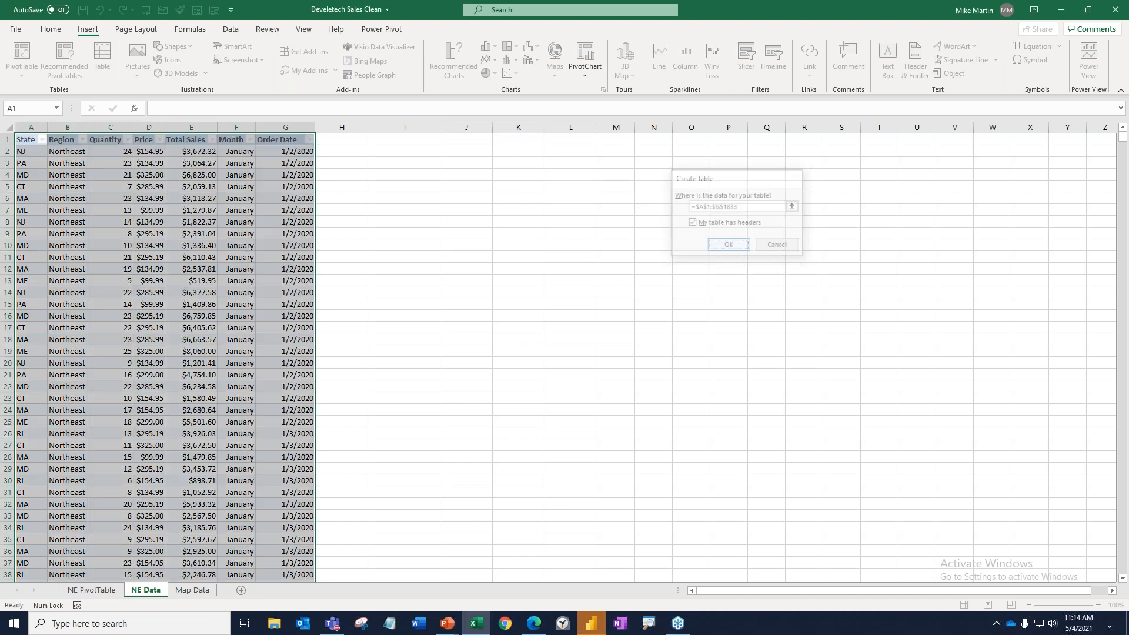
{"action": "left_click", "coordinate": [198, 196]}
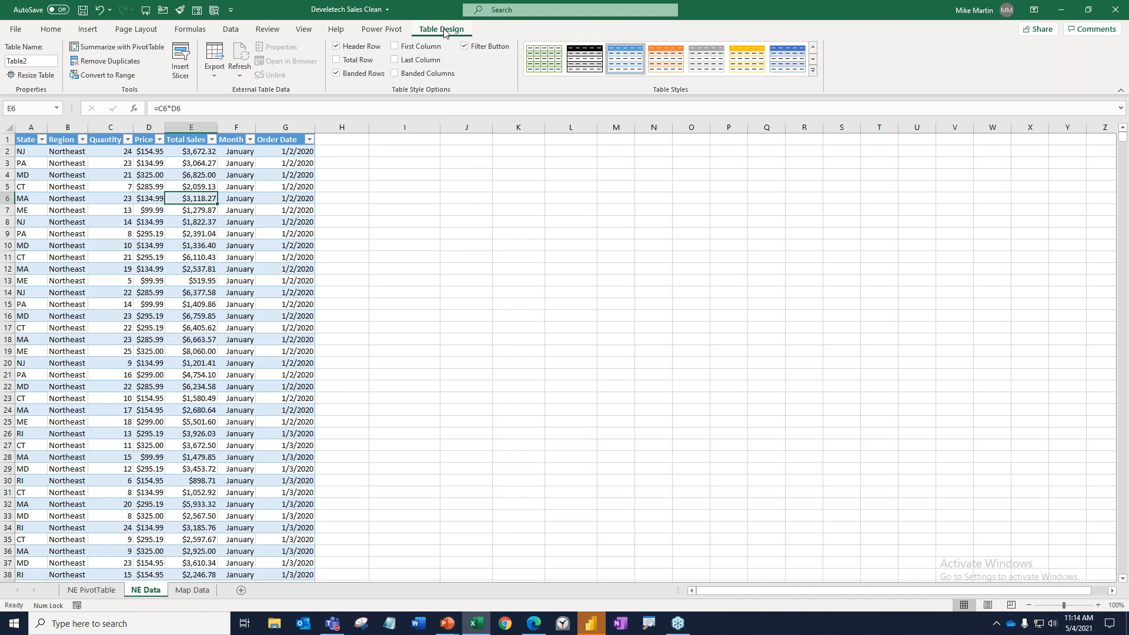
Add a total row to the table and set the Month column's total to Count.
{"action": "left_click", "coordinate": [369, 61]}
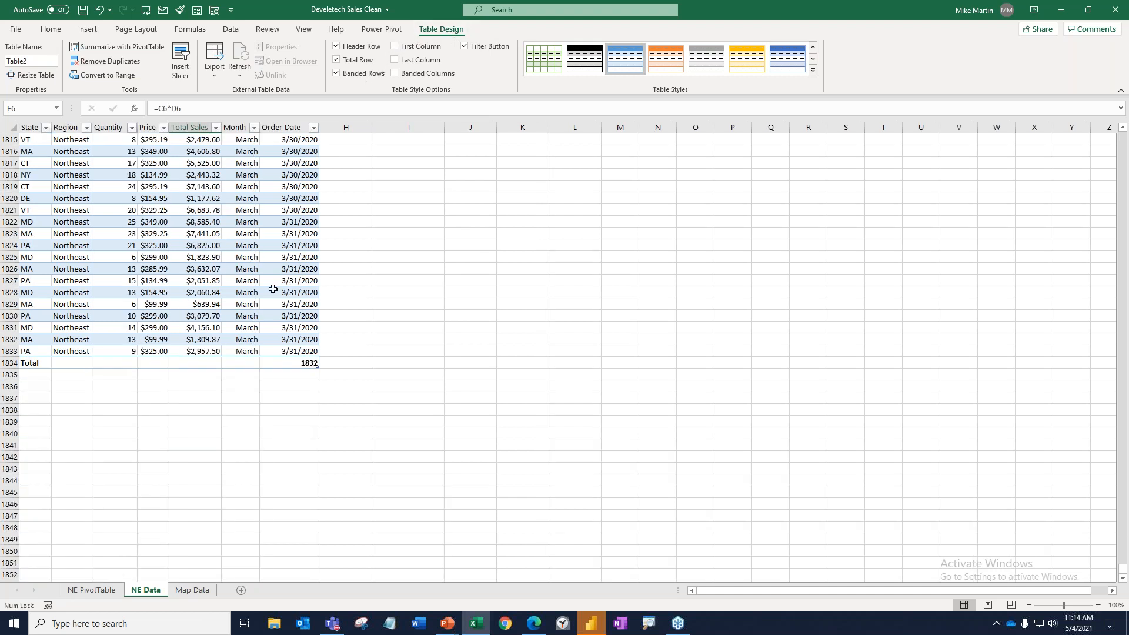
{"action": "left_click", "coordinate": [216, 364]}
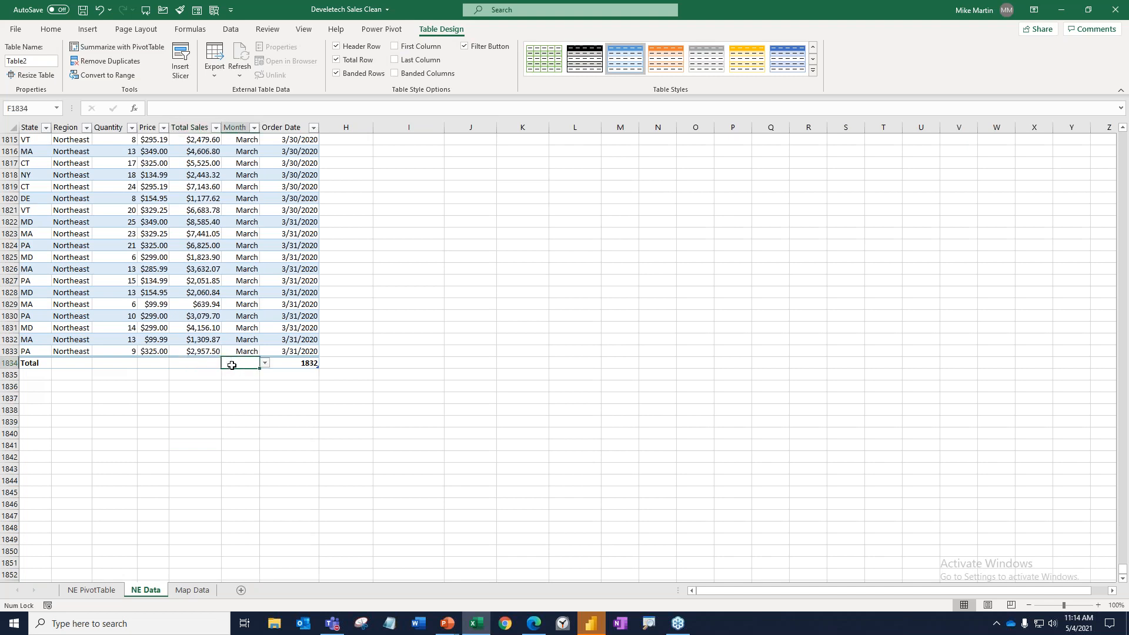
{"action": "left_click", "coordinate": [240, 363]}
{"action": "left_click", "coordinate": [266, 364]}
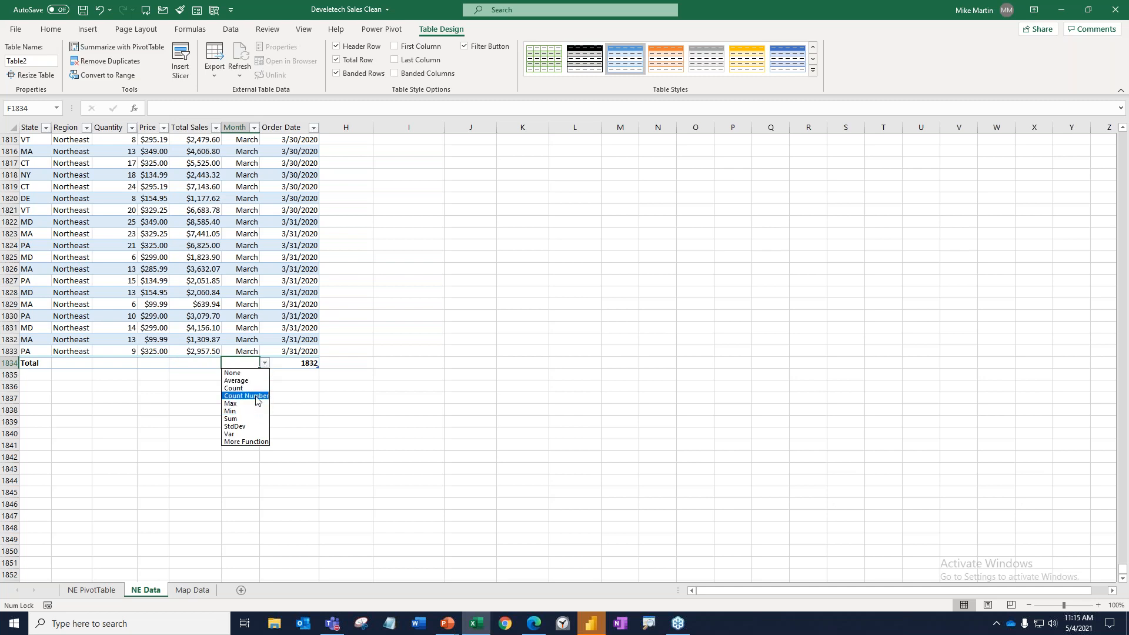
{"action": "left_click", "coordinate": [255, 389]}
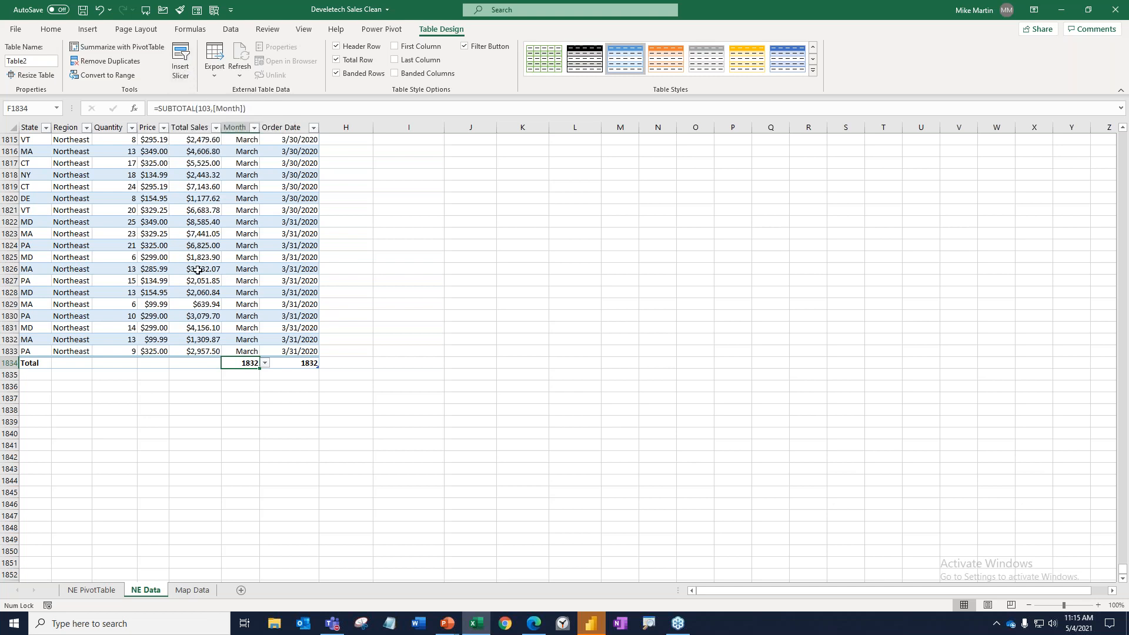
Return to the start of the table and rename it DataTAble.
{"action": "scroll", "coordinate": [198, 270], "scroll_direction": "up", "scroll_amount": 4}
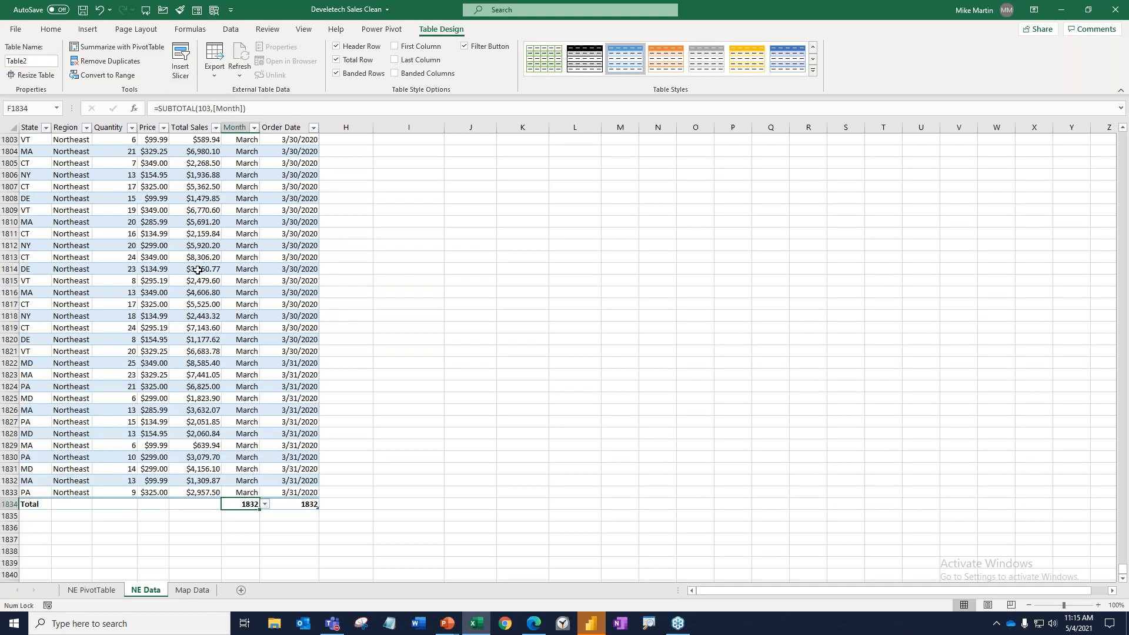
{"action": "key", "text": "ctrl+Home"}
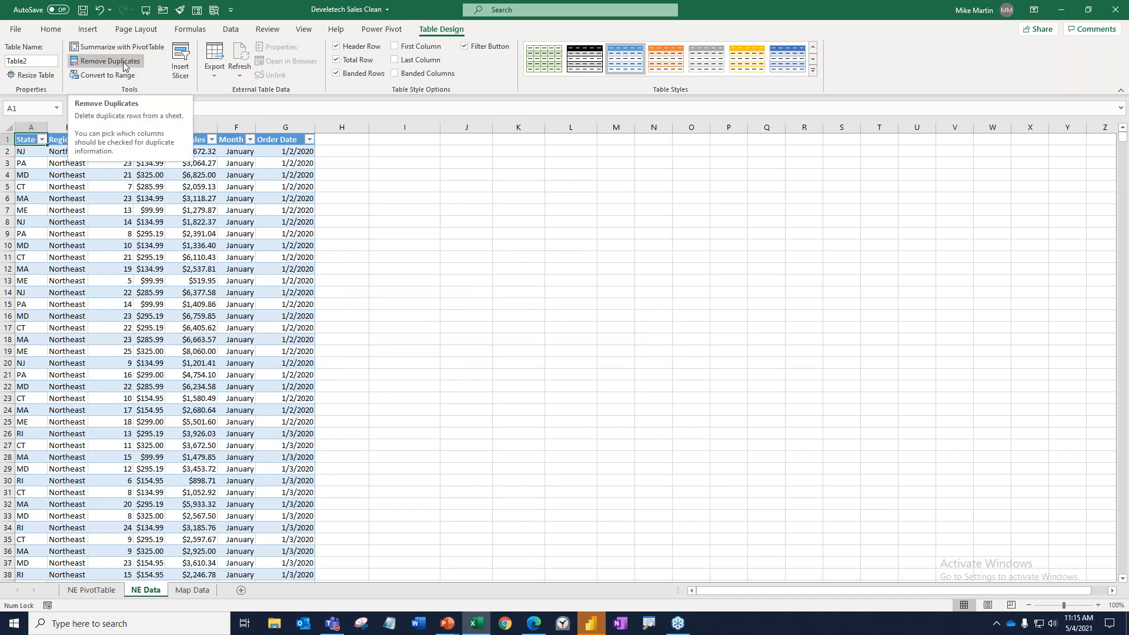
{"action": "left_click", "coordinate": [47, 61]}
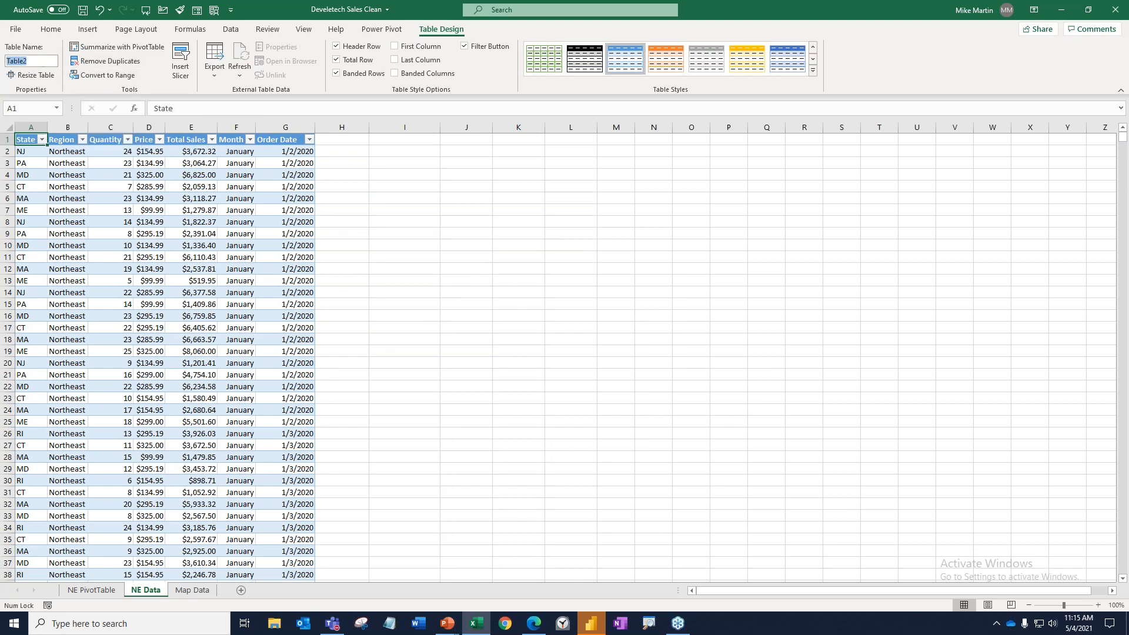
{"action": "type", "text": "DataTA"}
{"action": "left_click", "coordinate": [121, 174]}
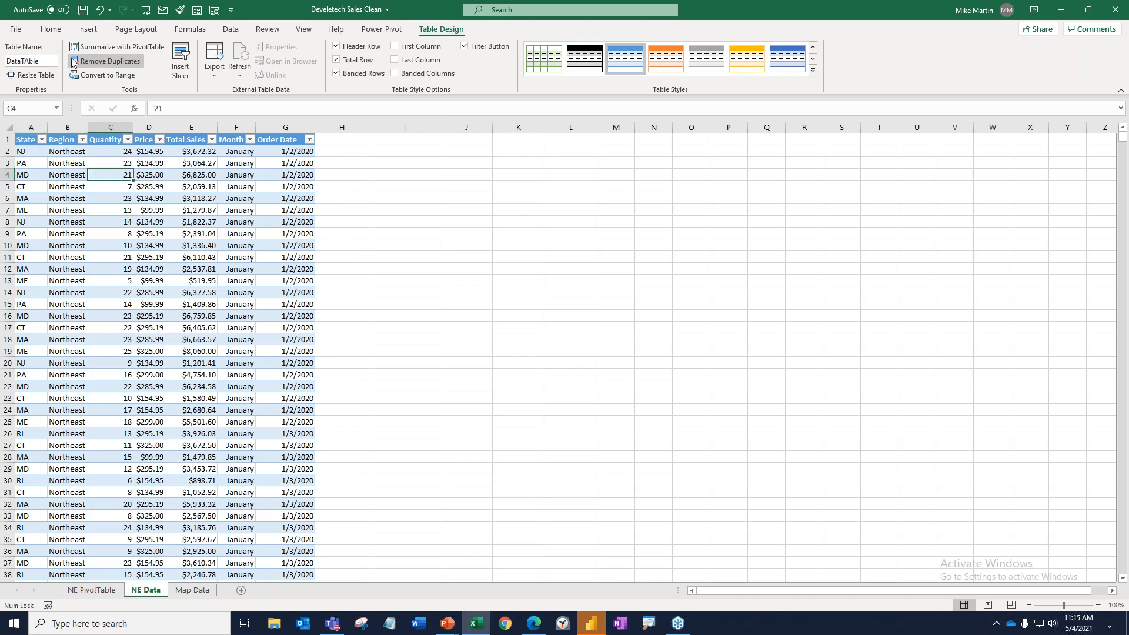
{"action": "left_click", "coordinate": [87, 32]}
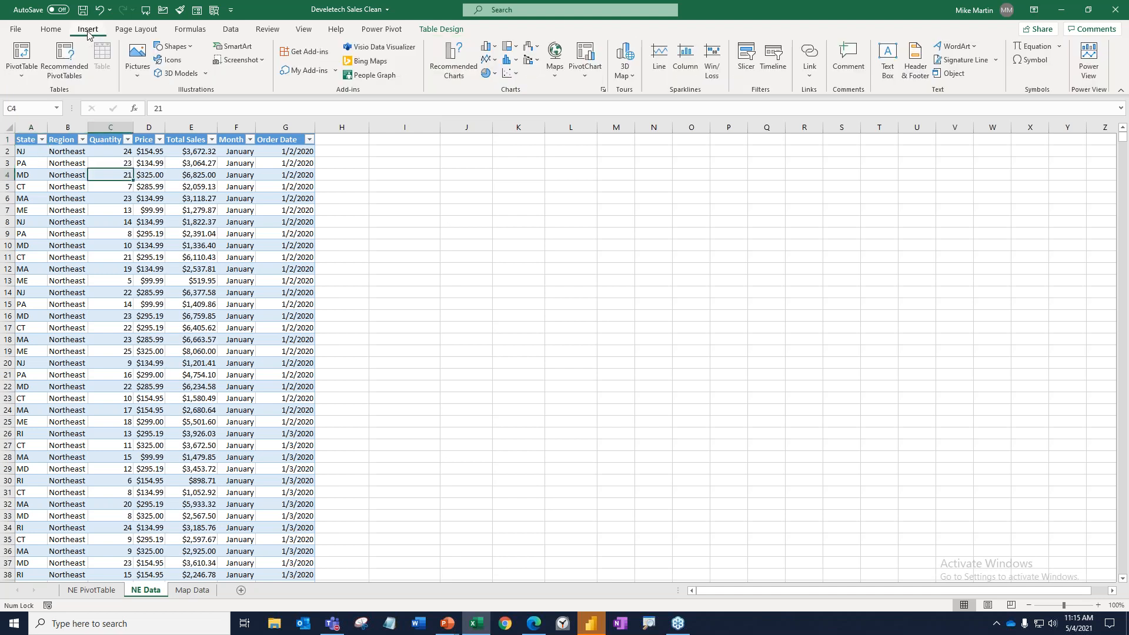
{"action": "left_click", "coordinate": [23, 56]}
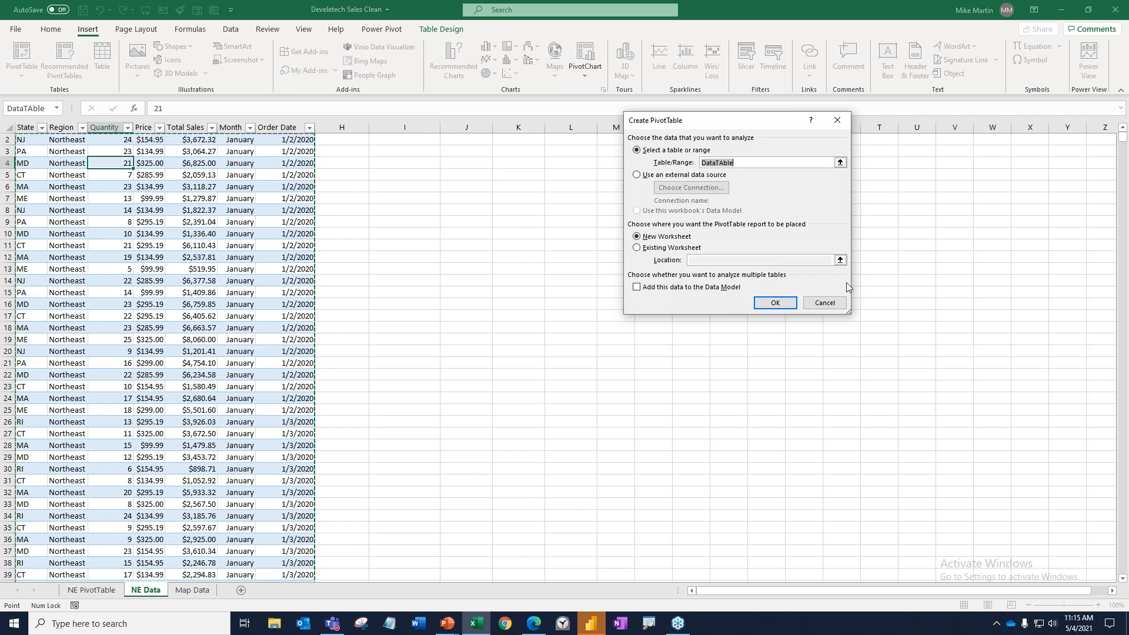
{"action": "left_click", "coordinate": [824, 303]}
{"action": "left_click", "coordinate": [232, 243]}
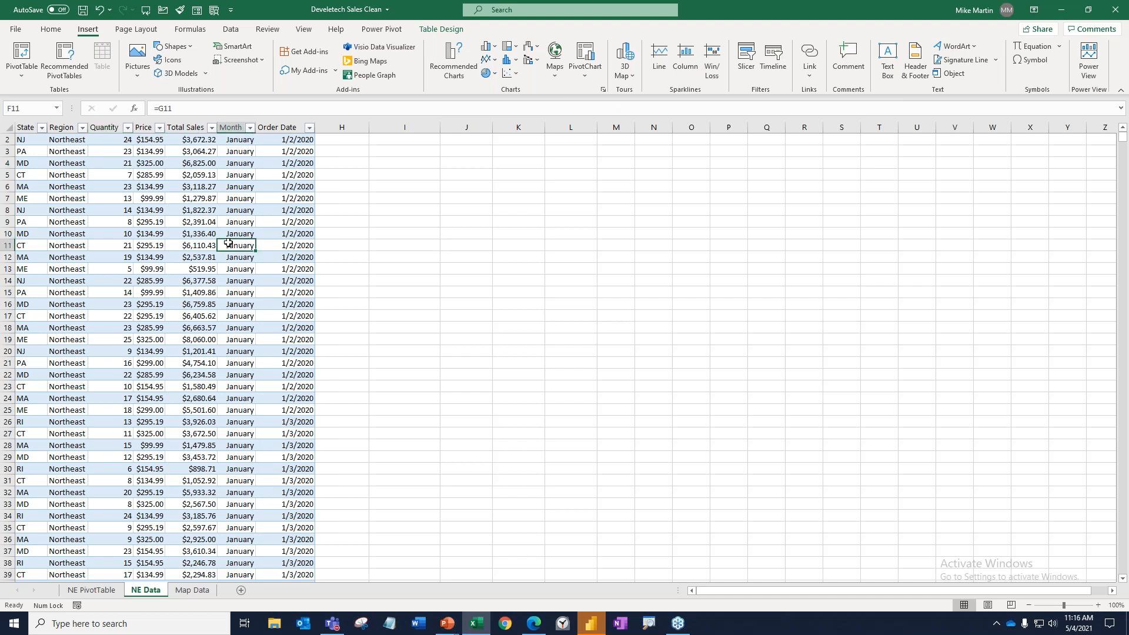
{"action": "key", "text": "ctrl+Home"}
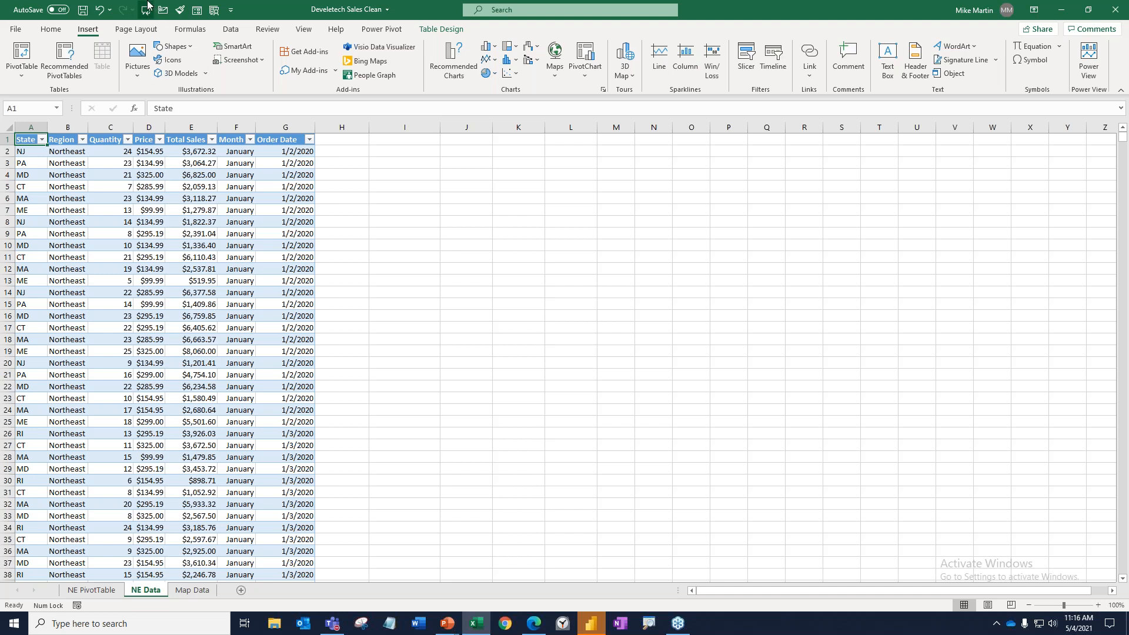
Insert State and Region slicers for the table and place them separately in the empty area beside the data.
{"action": "left_click", "coordinate": [442, 29]}
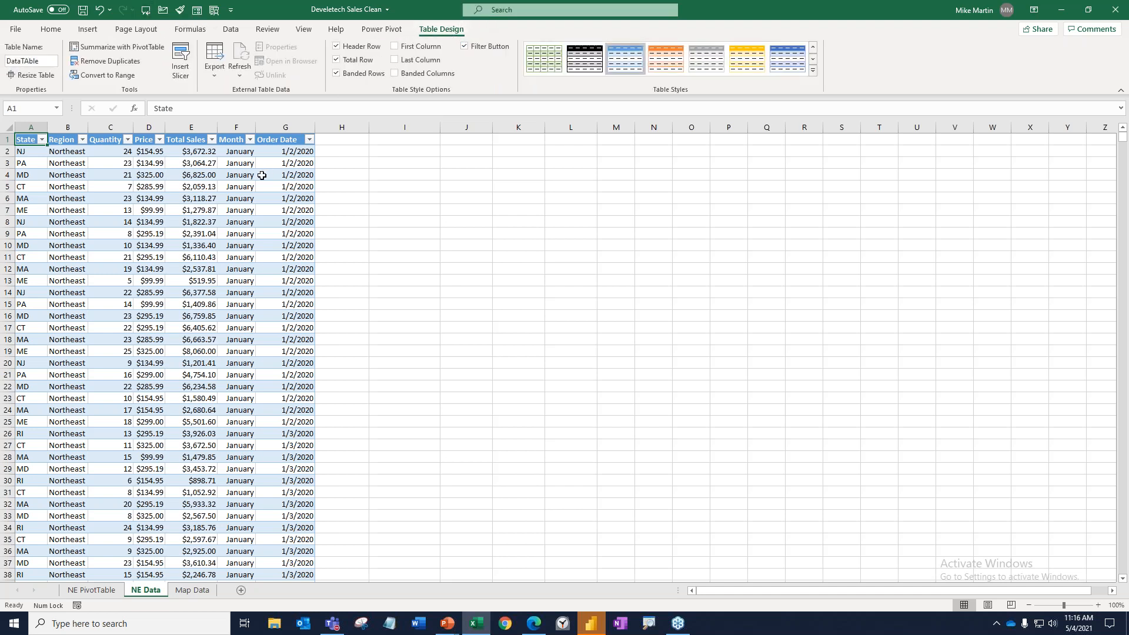
{"action": "left_click", "coordinate": [180, 60]}
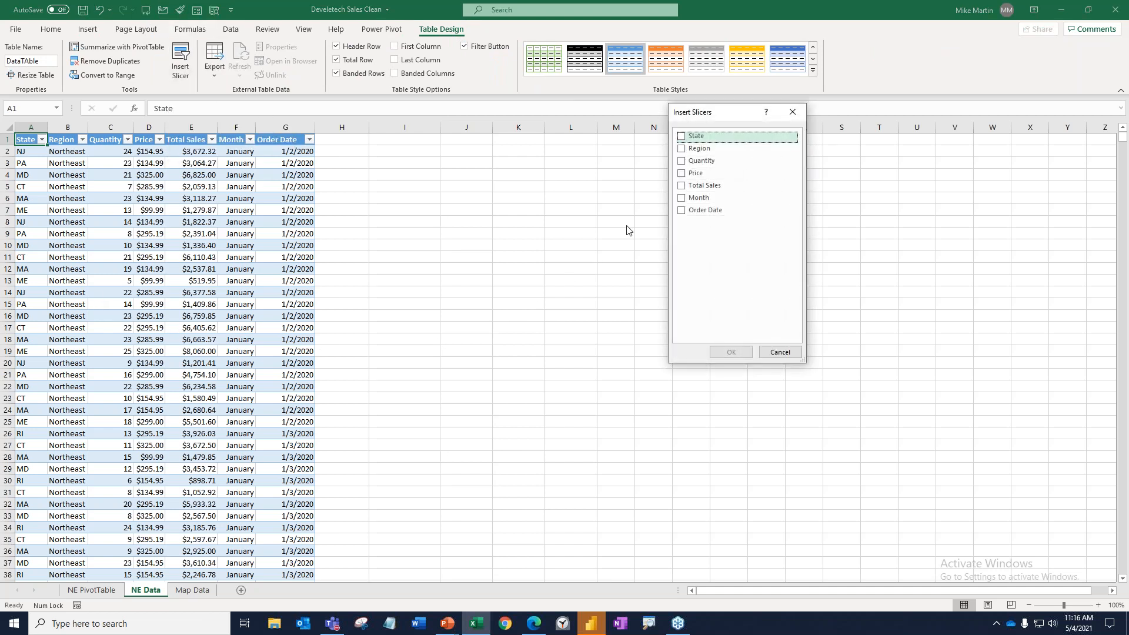
{"action": "left_click", "coordinate": [681, 137]}
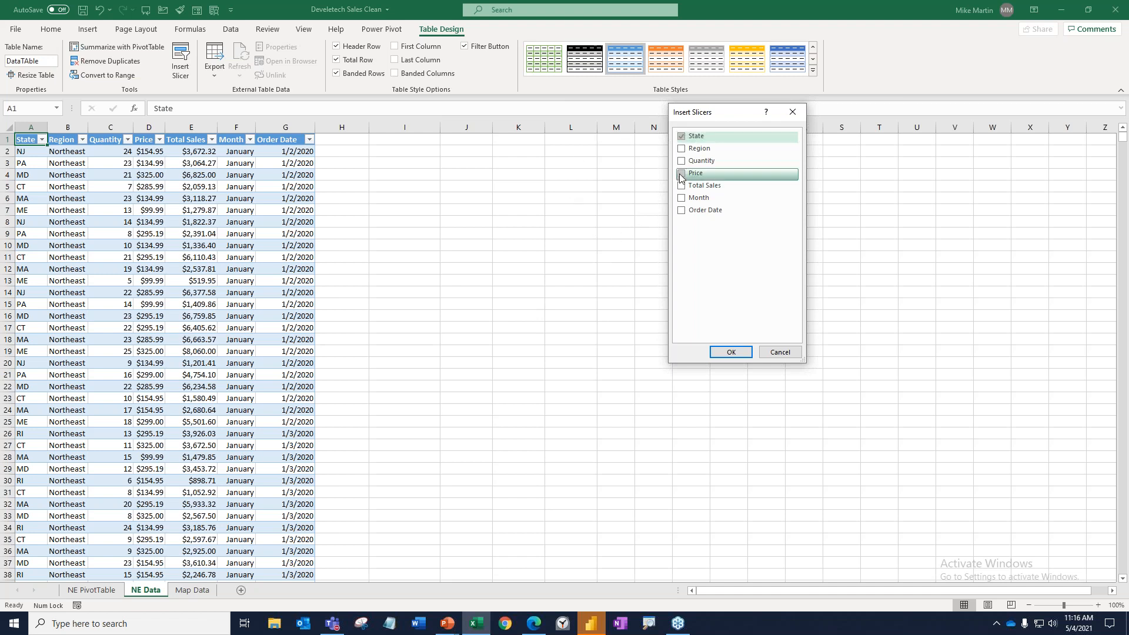
{"action": "left_click", "coordinate": [682, 148]}
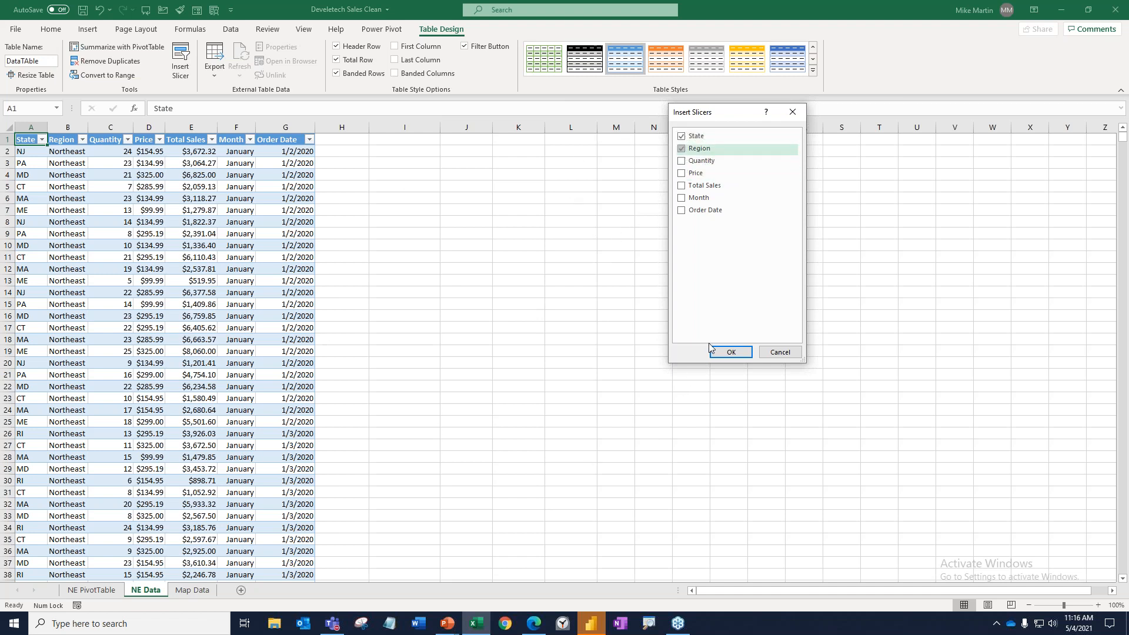
{"action": "left_click", "coordinate": [731, 352]}
{"action": "left_click_drag", "start_coordinate": [580, 311], "coordinate": [427, 190]}
{"action": "left_click_drag", "start_coordinate": [534, 274], "coordinate": [616, 223]}
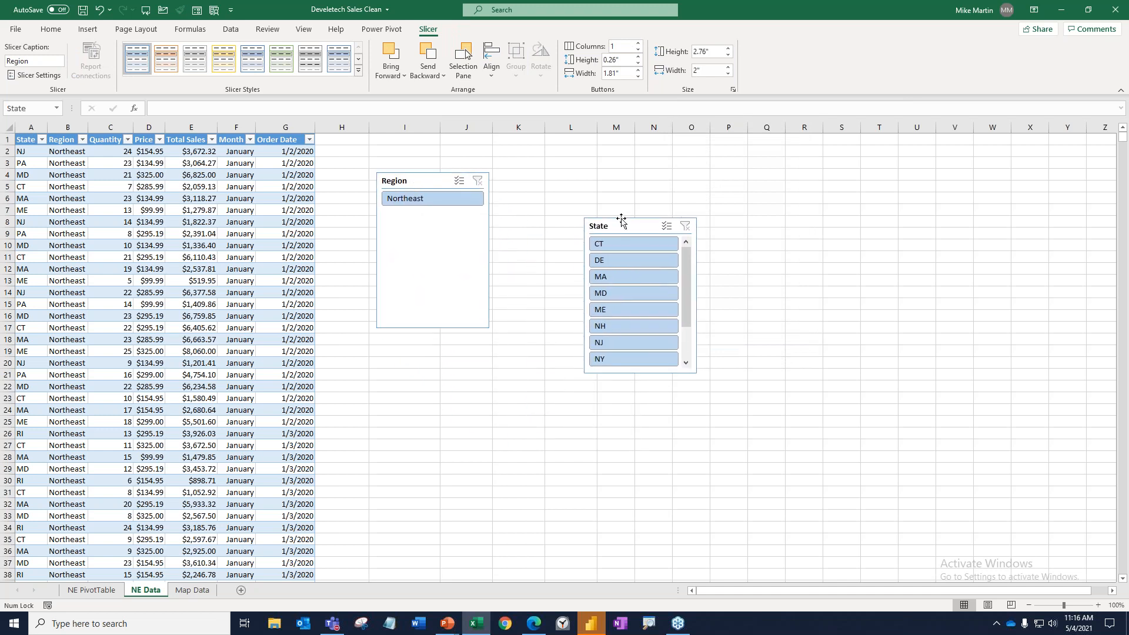
Filter the table through the State slicer by MA, CT, ME and finally NJ, and move that slicer closer to the Region slicer.
{"action": "left_click", "coordinate": [442, 273]}
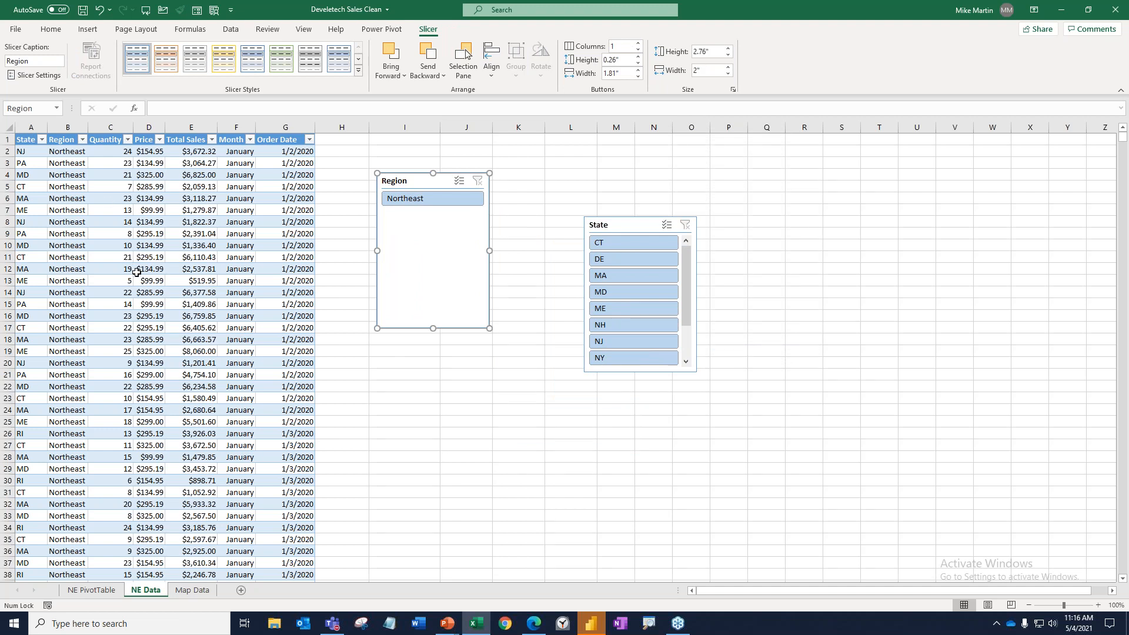
{"action": "left_click", "coordinate": [639, 278]}
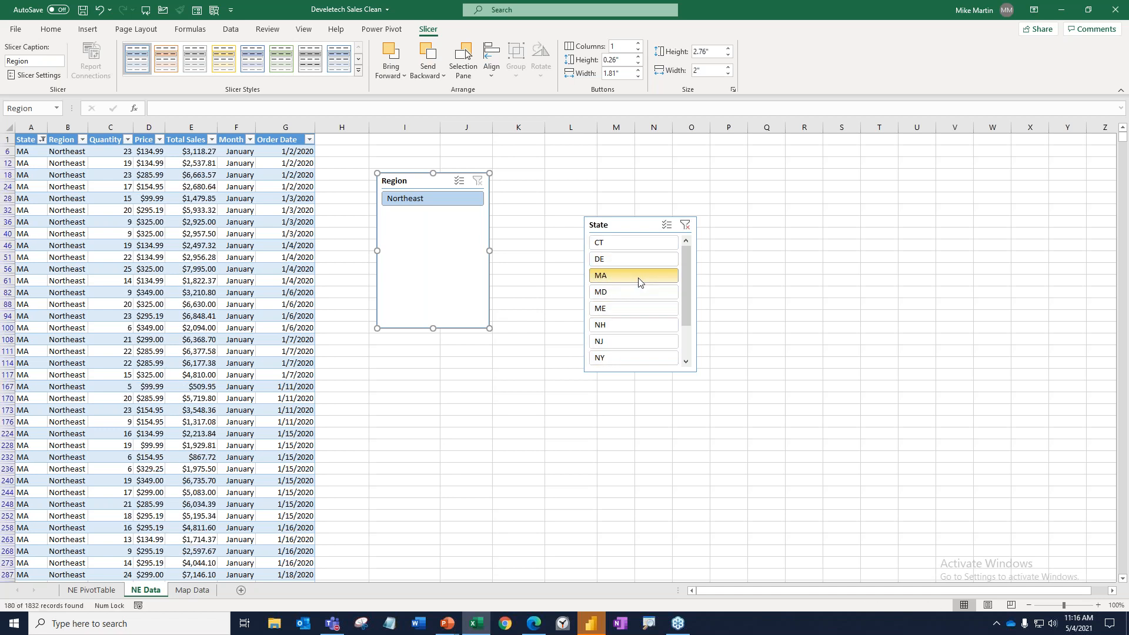
{"action": "left_click", "coordinate": [626, 244]}
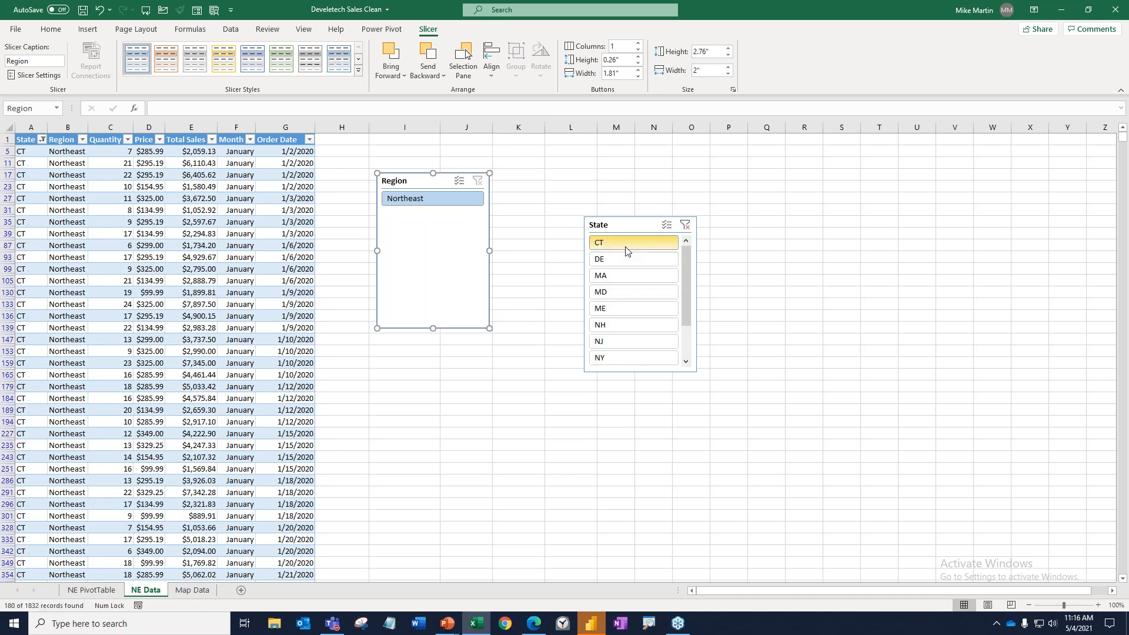
{"action": "left_click", "coordinate": [621, 310]}
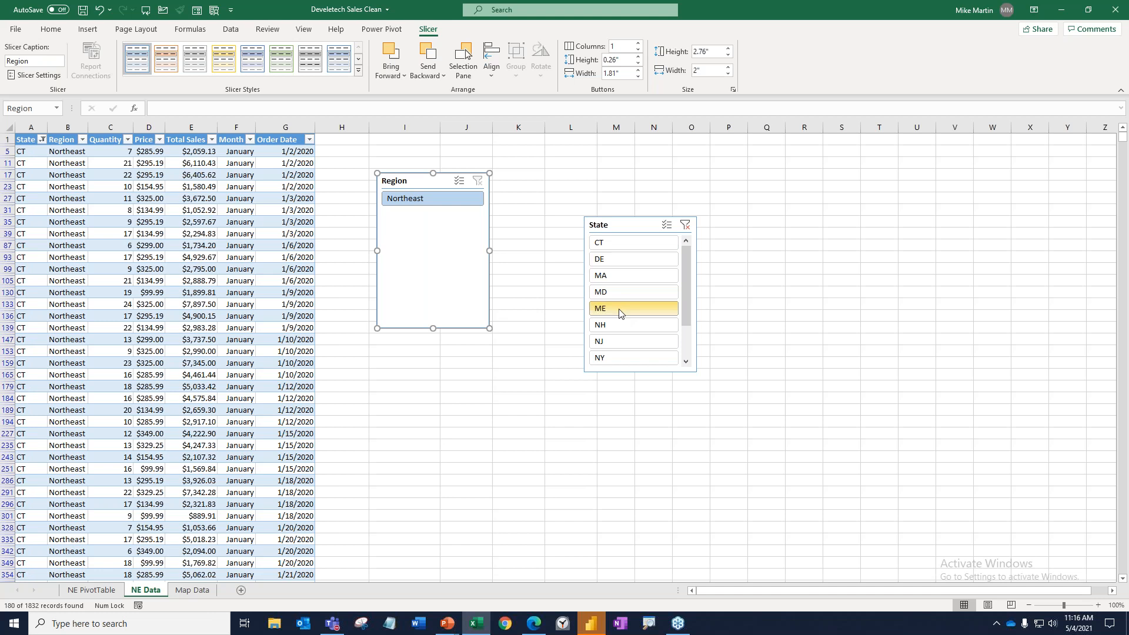
{"action": "left_click", "coordinate": [614, 343]}
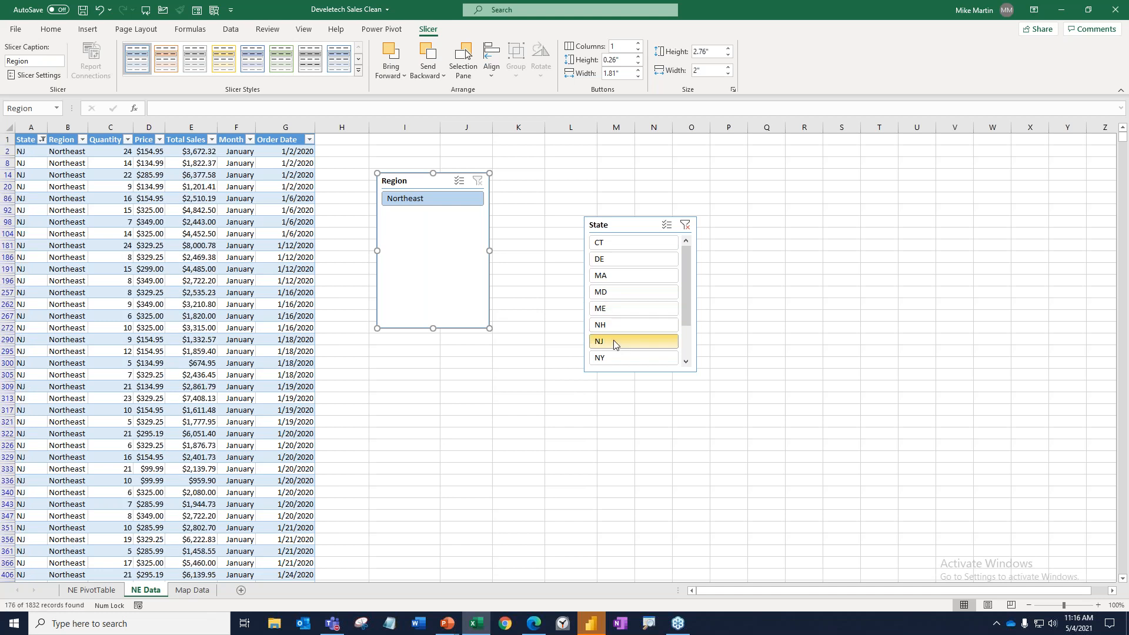
{"action": "left_click_drag", "start_coordinate": [598, 226], "coordinate": [532, 178]}
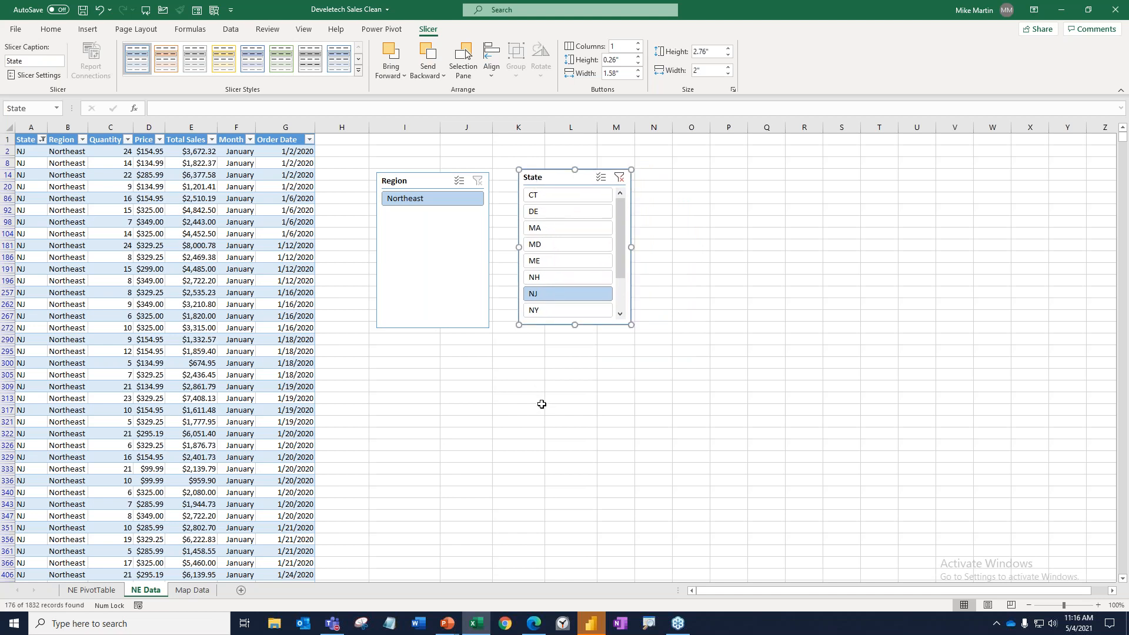
Open the Map Data sheet and select its State column from the header to the last row to check the data's length.
{"action": "left_click", "coordinate": [194, 590]}
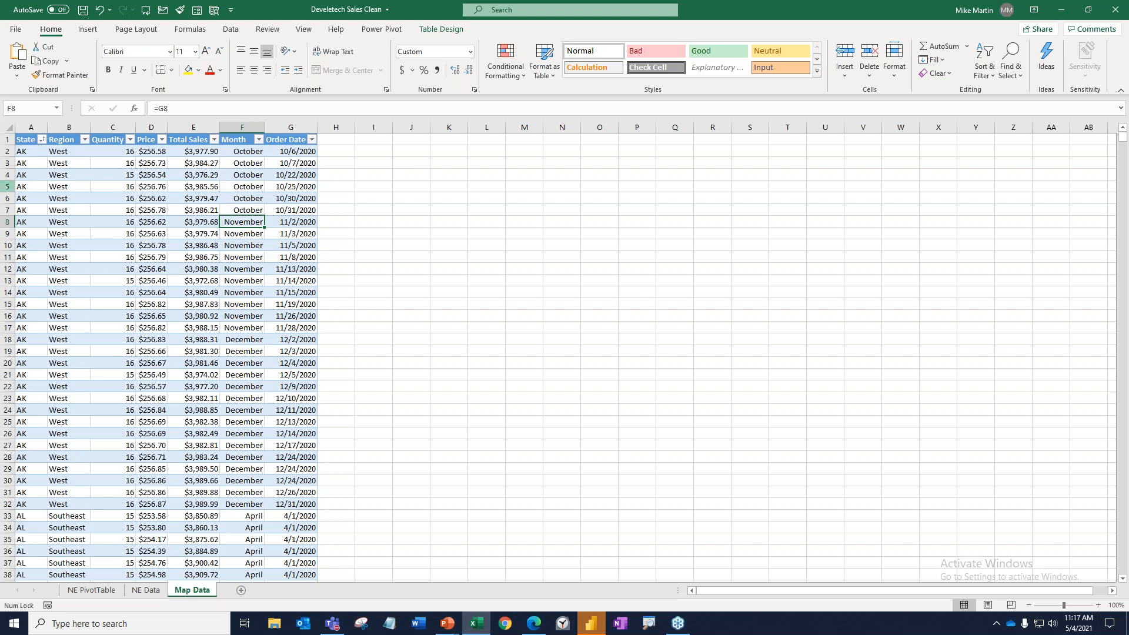
{"action": "left_click", "coordinate": [32, 152]}
{"action": "left_click", "coordinate": [23, 139]}
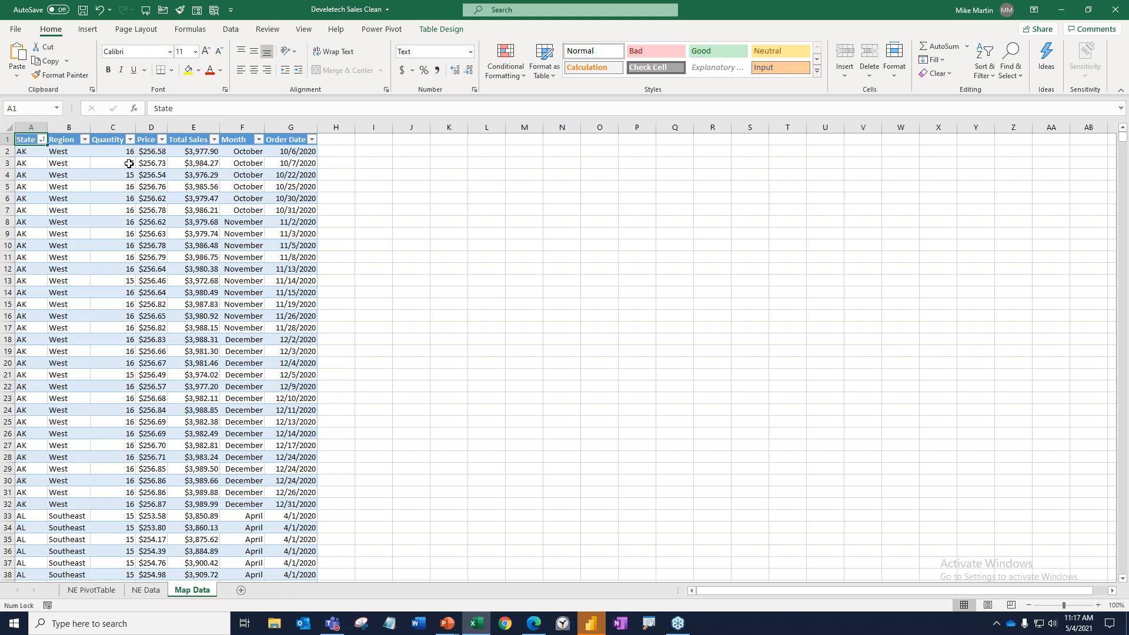
{"action": "key", "text": "ctrl+shift+Down"}
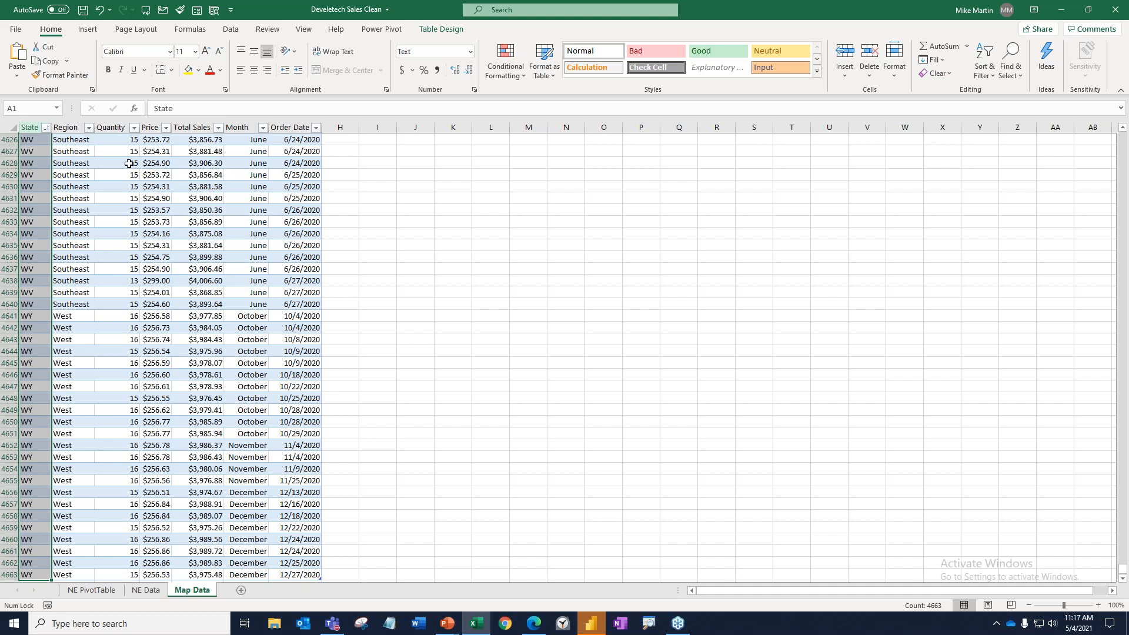
{"action": "key", "text": "ctrl+Home"}
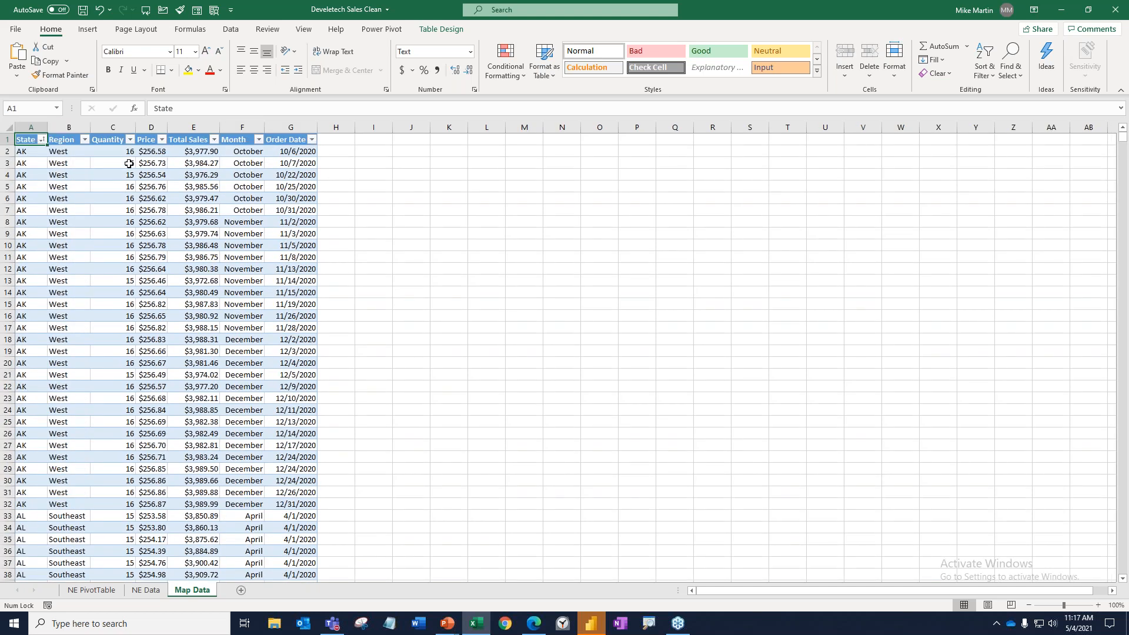
Enlarge the Map Data sheet to 160% and check the first and last records of its sales table.
{"action": "left_click", "coordinate": [608, 219]}
{"action": "scroll", "coordinate": [605, 222], "scroll_direction": "up", "scroll_amount": 1}
{"action": "scroll", "coordinate": [605, 221], "scroll_direction": "up", "scroll_amount": 4}
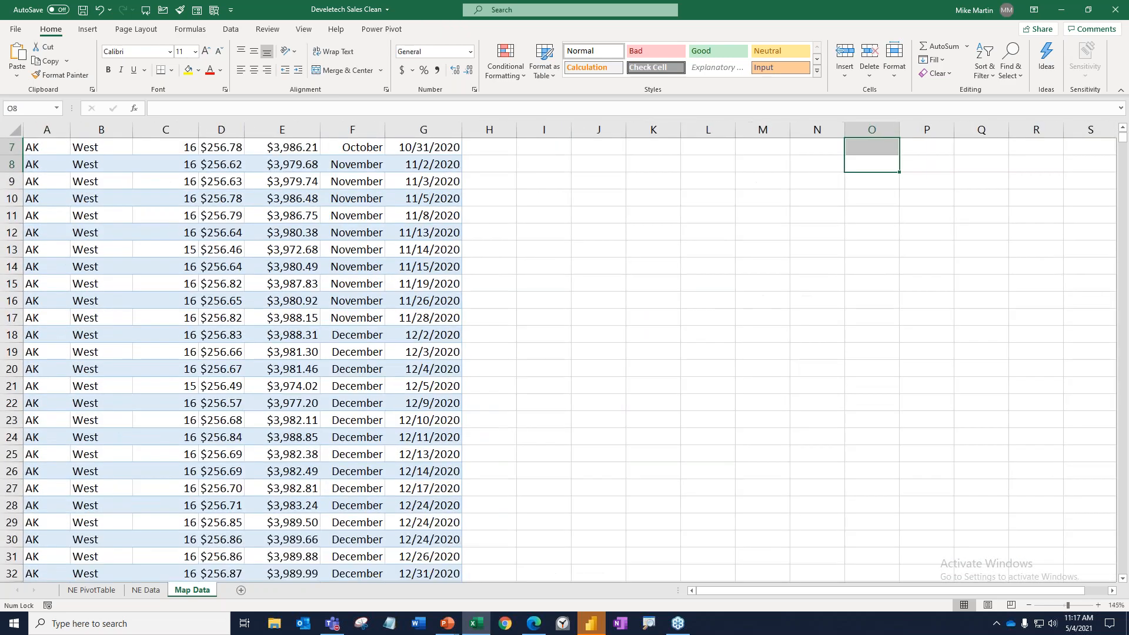
{"action": "key", "text": "ctrl+Home"}
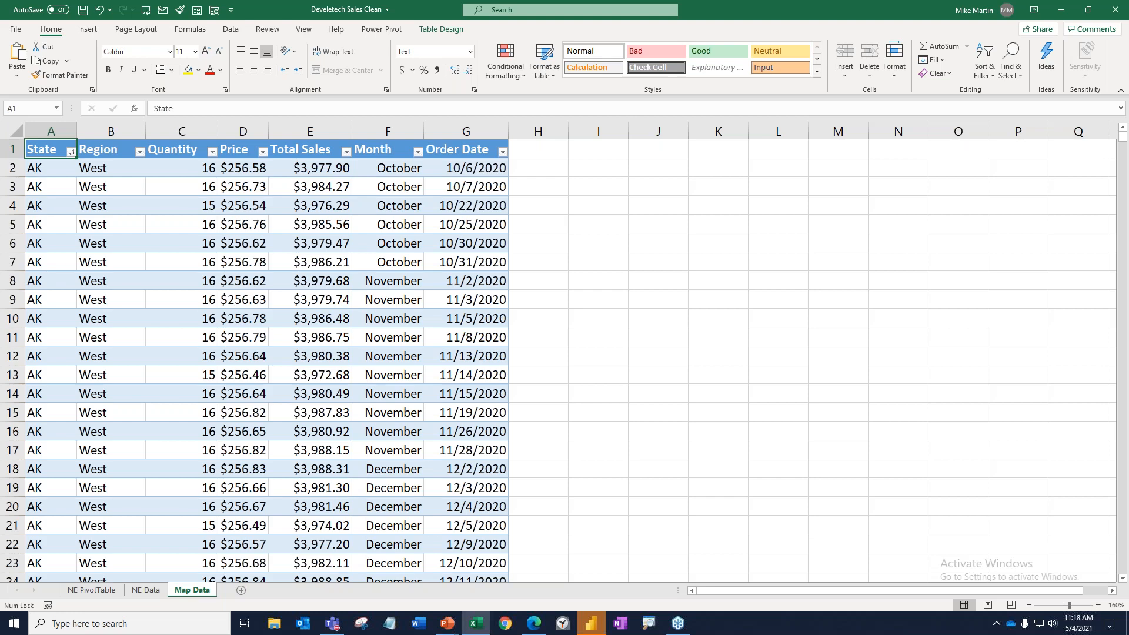
{"action": "key", "text": "ctrl+End"}
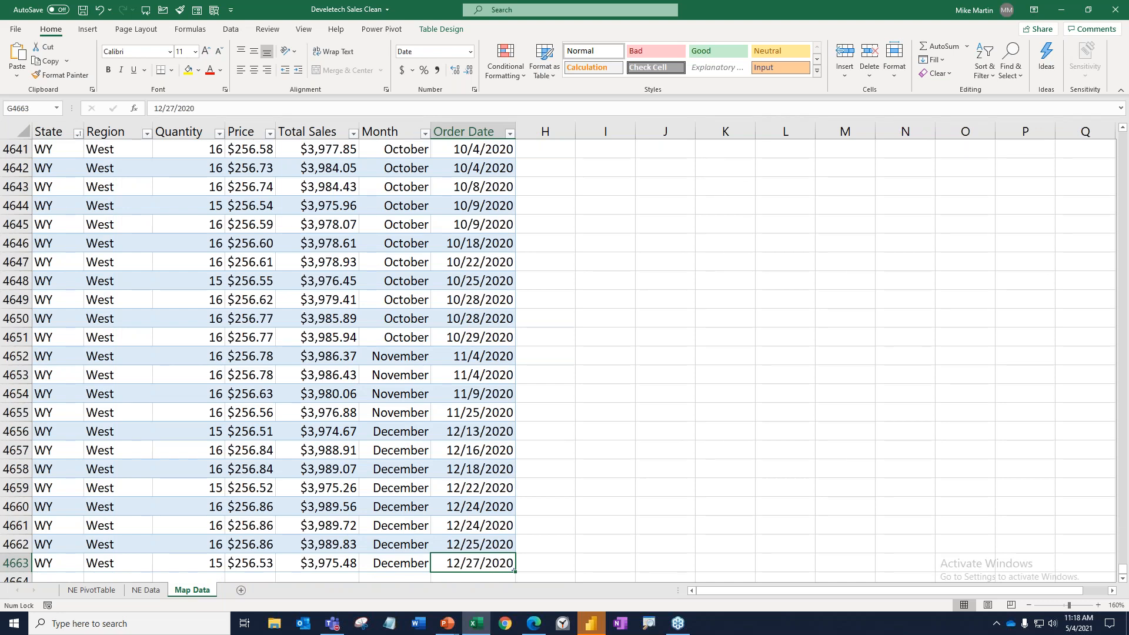
{"action": "key", "text": "ctrl+Home"}
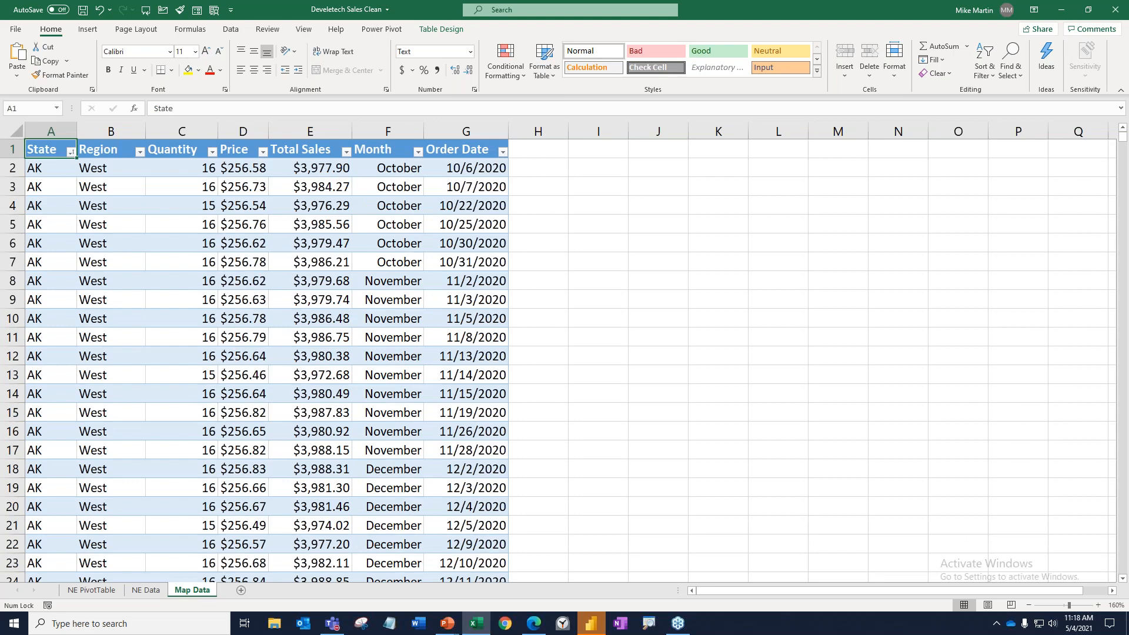
Select the full extent of the Map Data table, and compare this with manually extending a selection down the State column.
{"action": "key", "text": "ctrl+shift+Down"}
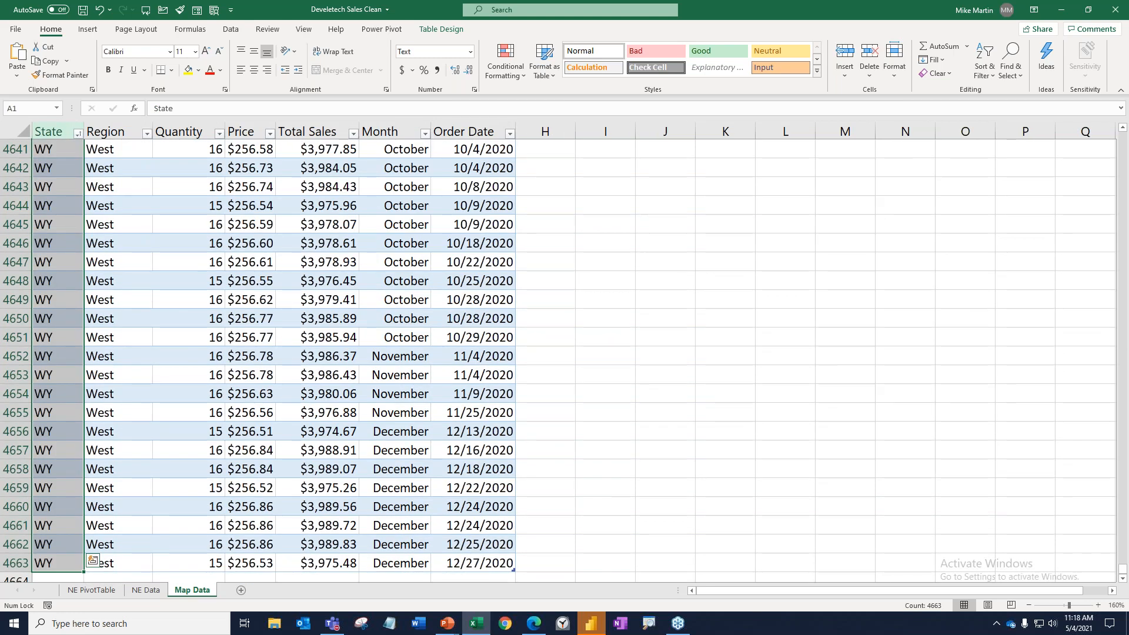
{"action": "key", "text": "ctrl+shift+Right"}
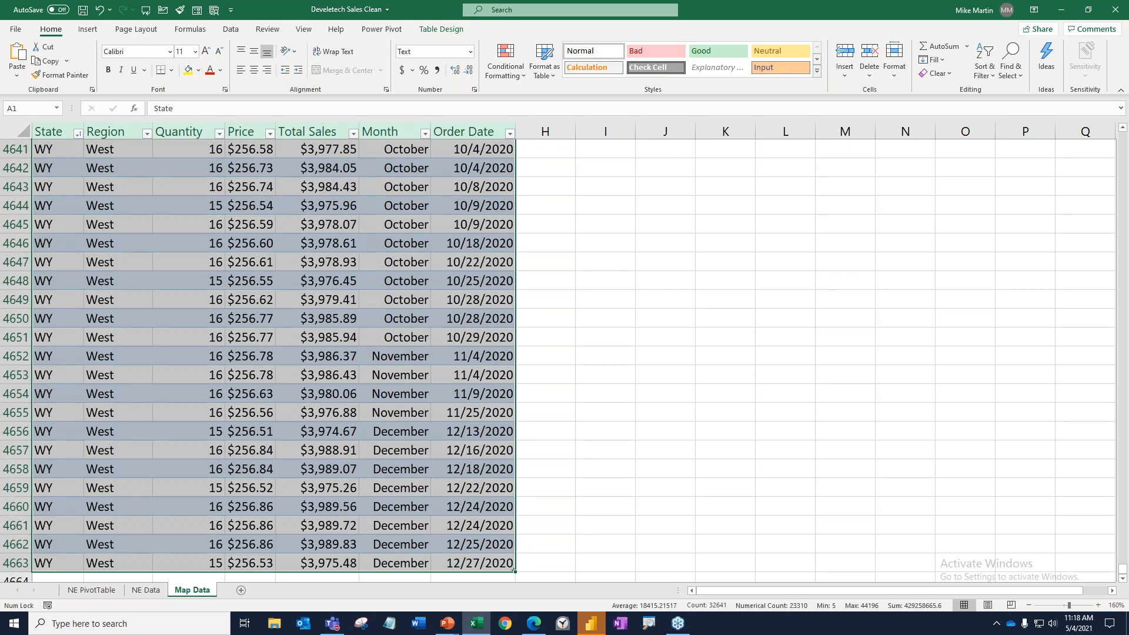
{"action": "key", "text": "ctrl+Home"}
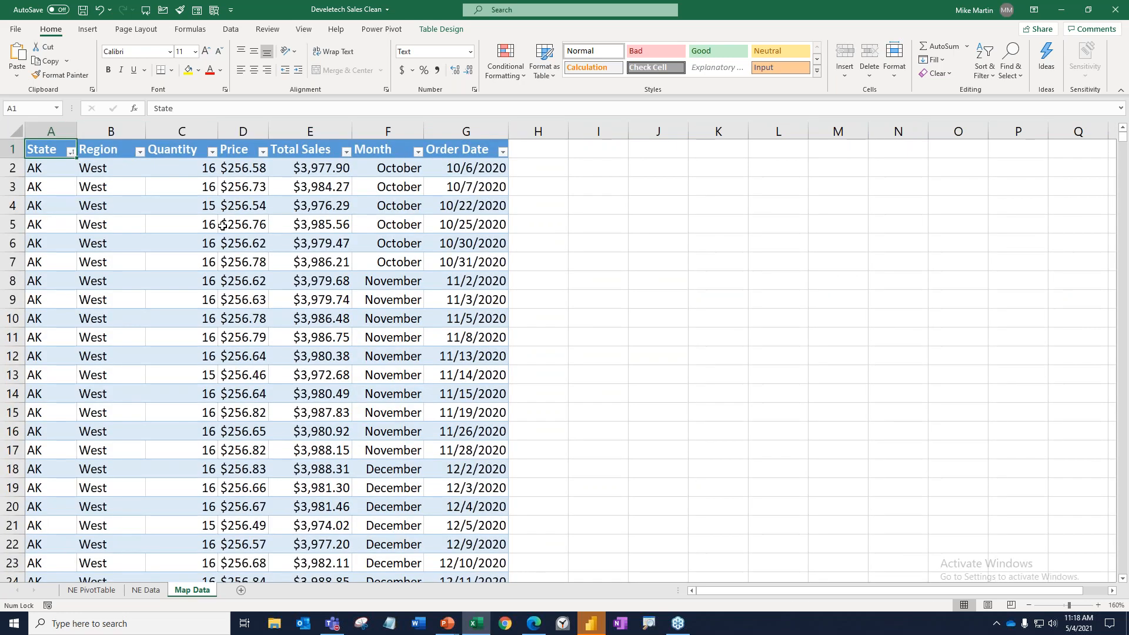
{"action": "left_click_drag", "start_coordinate": [62, 172], "coordinate": [64, 625]}
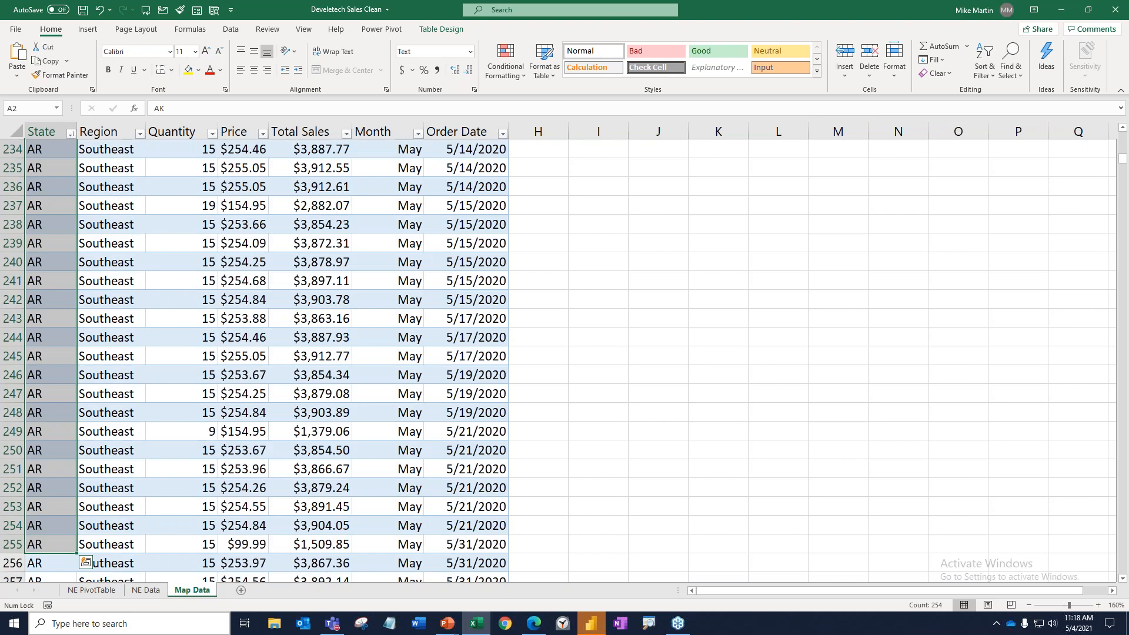
{"action": "key", "text": "ctrl+Home"}
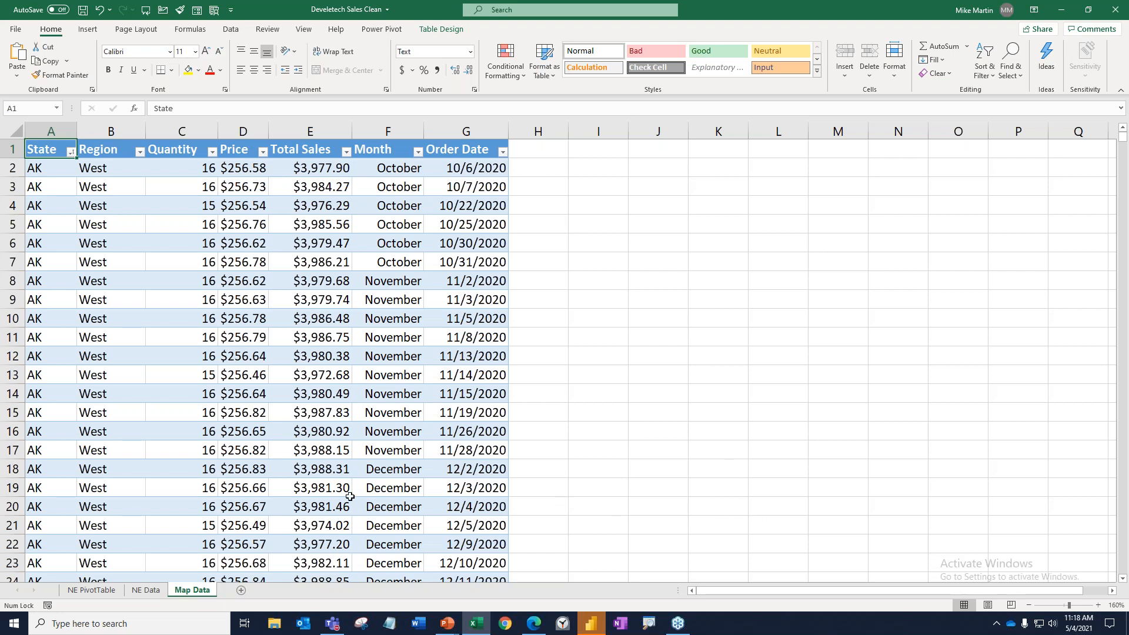
Insert State and Region slicers for the sales table on the Map Data sheet.
{"action": "left_click", "coordinate": [132, 190]}
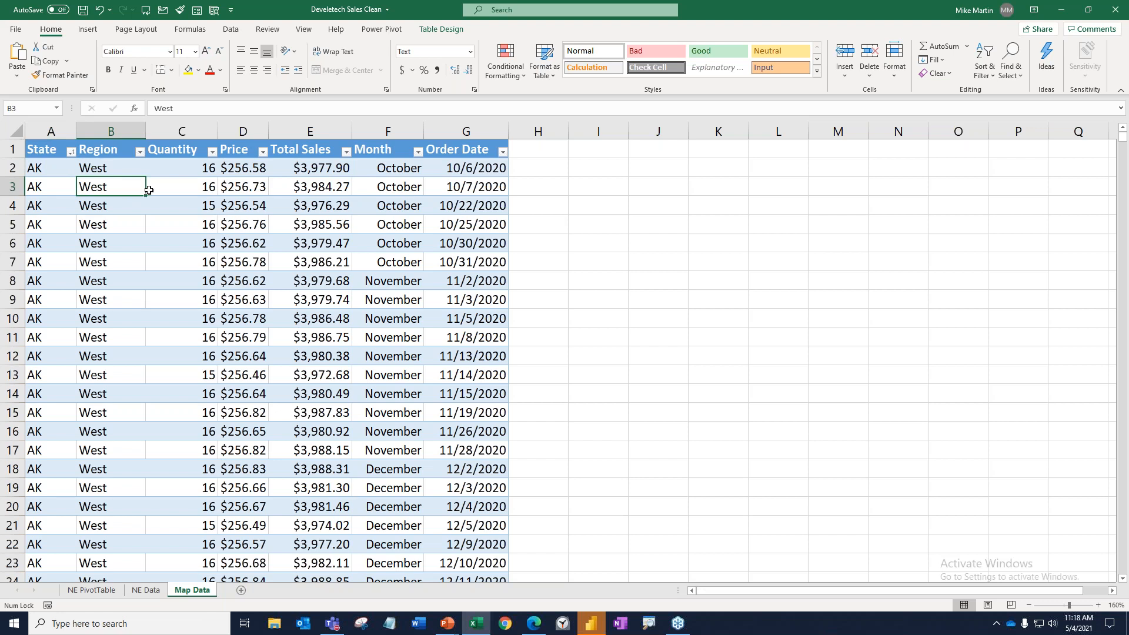
{"action": "left_click", "coordinate": [435, 29]}
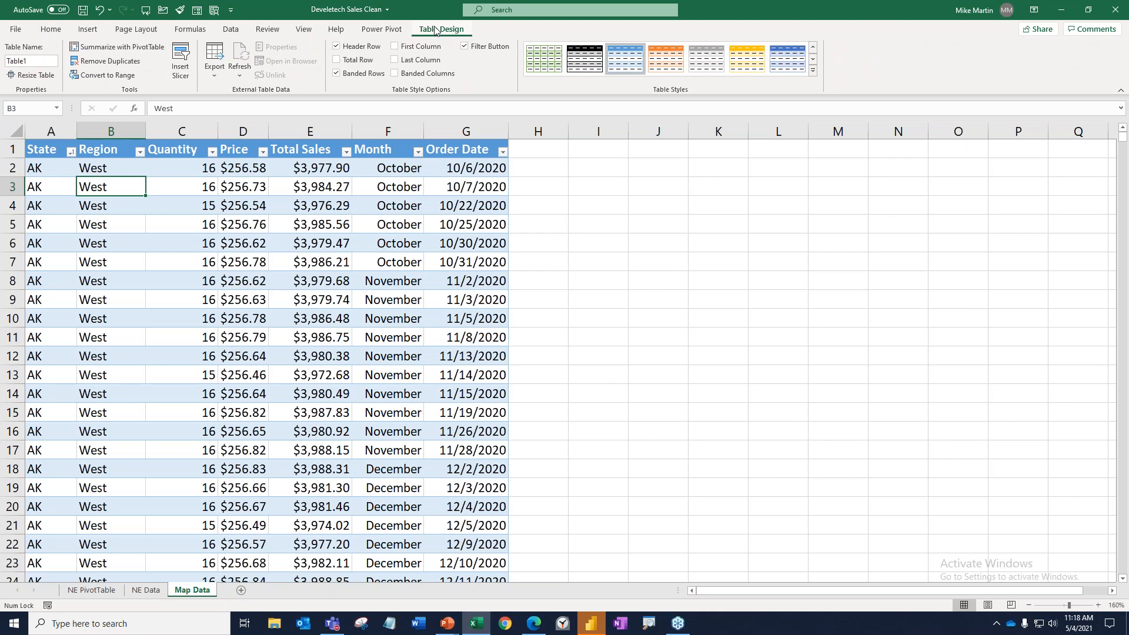
{"action": "left_click", "coordinate": [182, 56]}
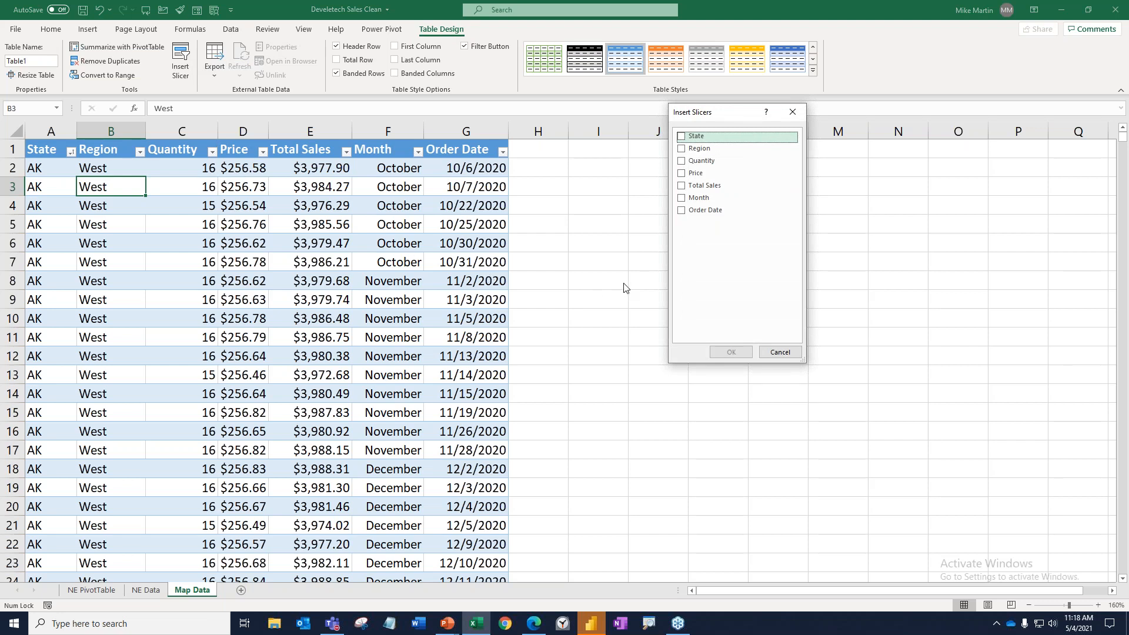
{"action": "left_click", "coordinate": [682, 137]}
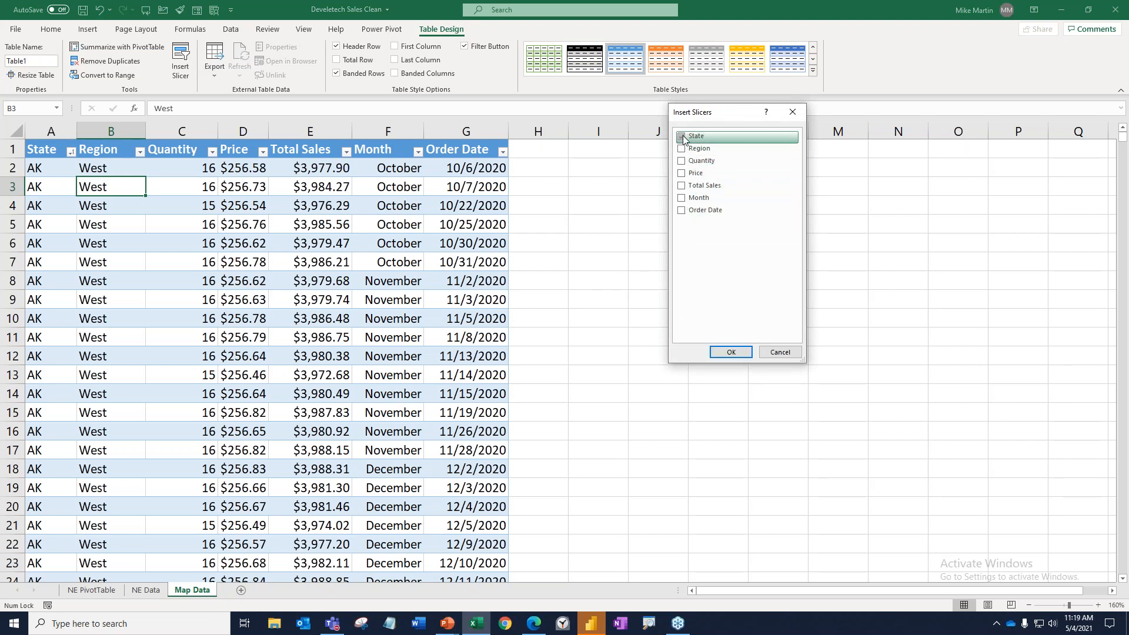
{"action": "left_click", "coordinate": [682, 150]}
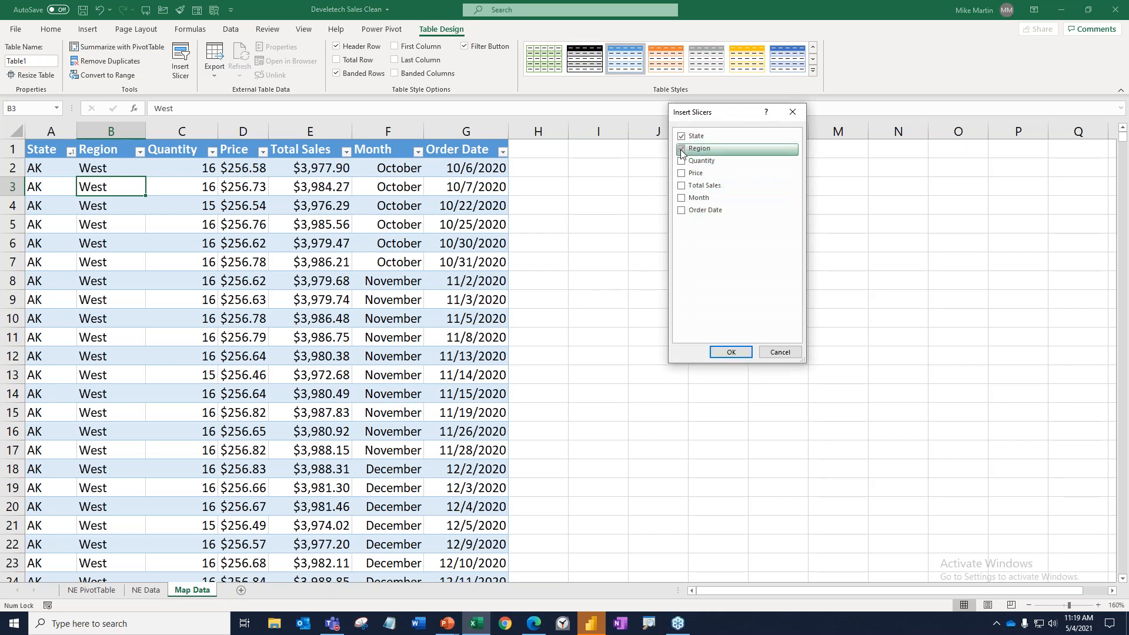
{"action": "left_click", "coordinate": [730, 352]}
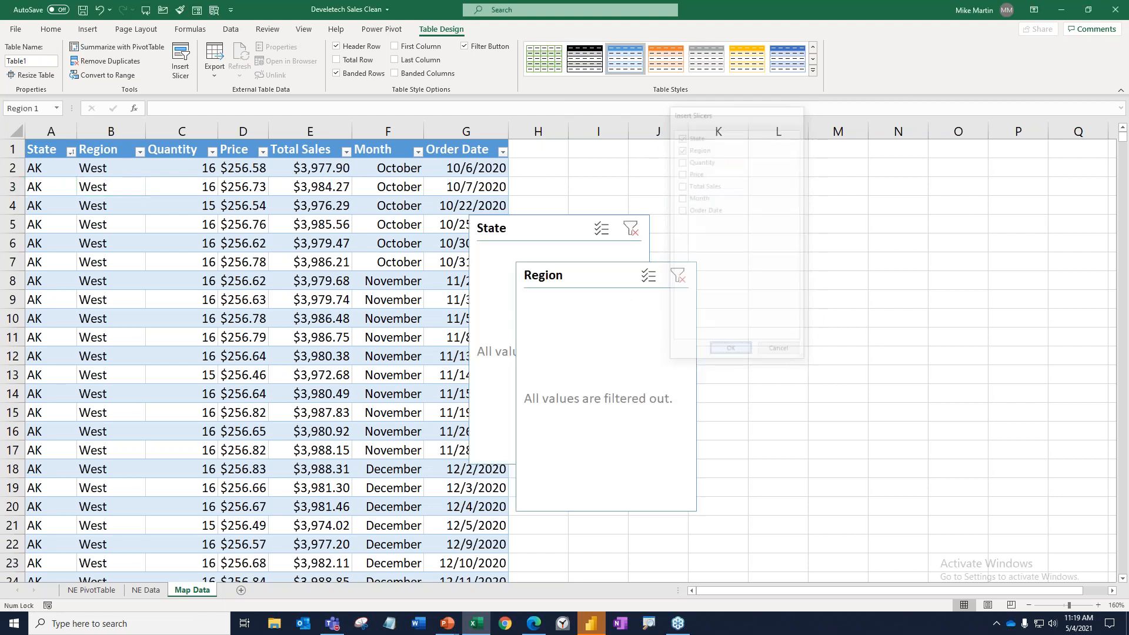
Place the Region slicer in the empty area beside the table and the State slicer on its far side.
{"action": "left_click_drag", "start_coordinate": [588, 283], "coordinate": [734, 195]}
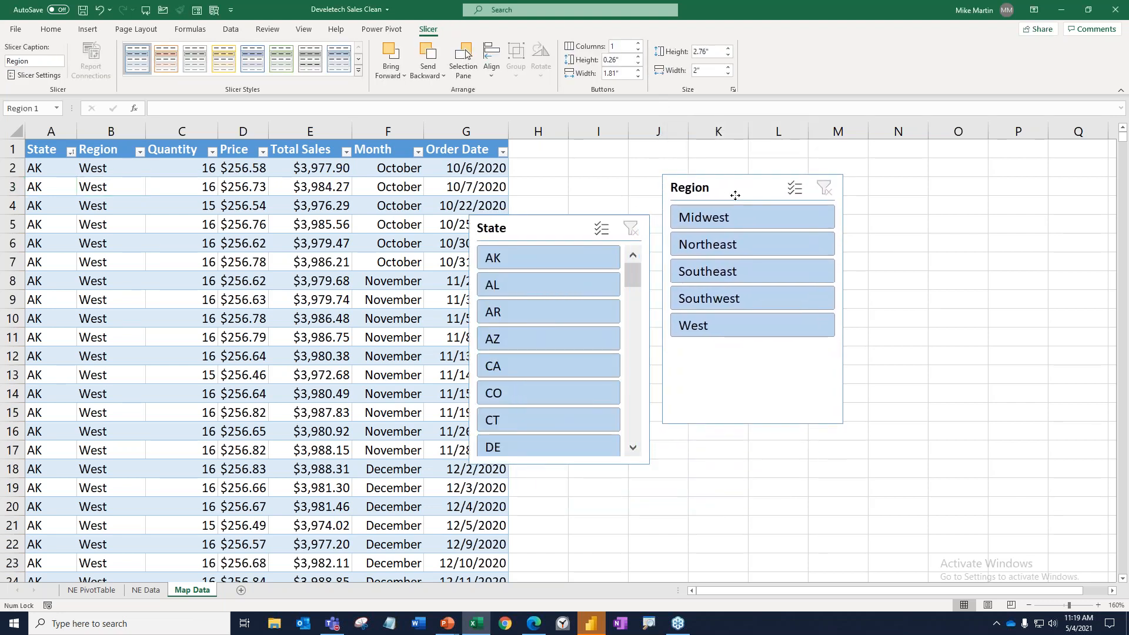
{"action": "left_click_drag", "start_coordinate": [586, 221], "coordinate": [958, 167]}
{"action": "left_click_drag", "start_coordinate": [747, 188], "coordinate": [651, 171]}
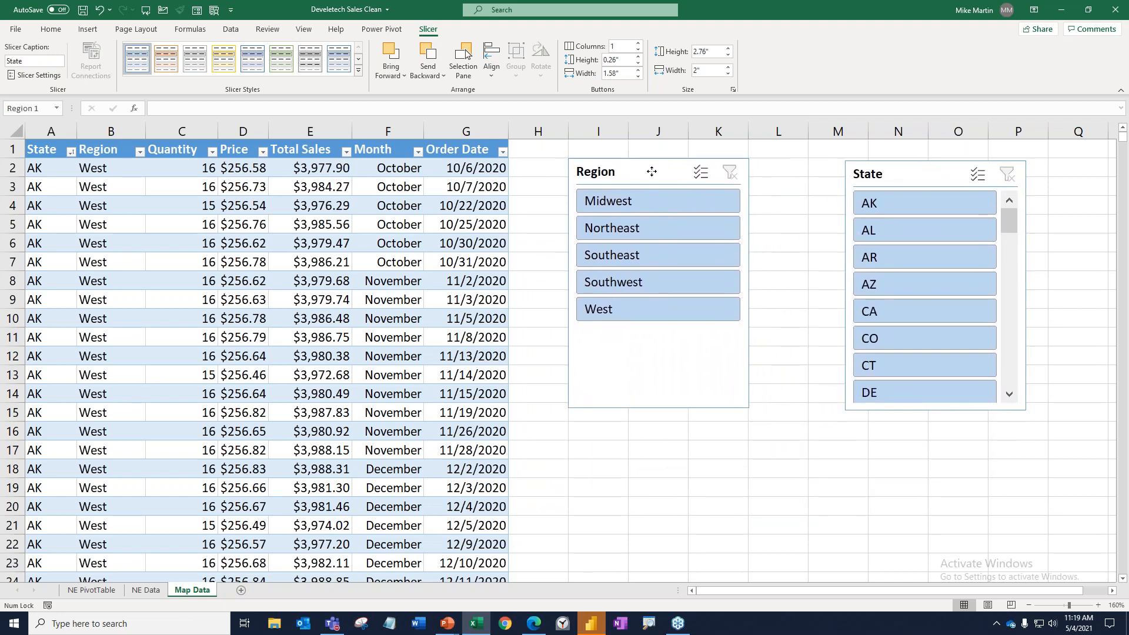
{"action": "left_click_drag", "start_coordinate": [882, 177], "coordinate": [847, 173]}
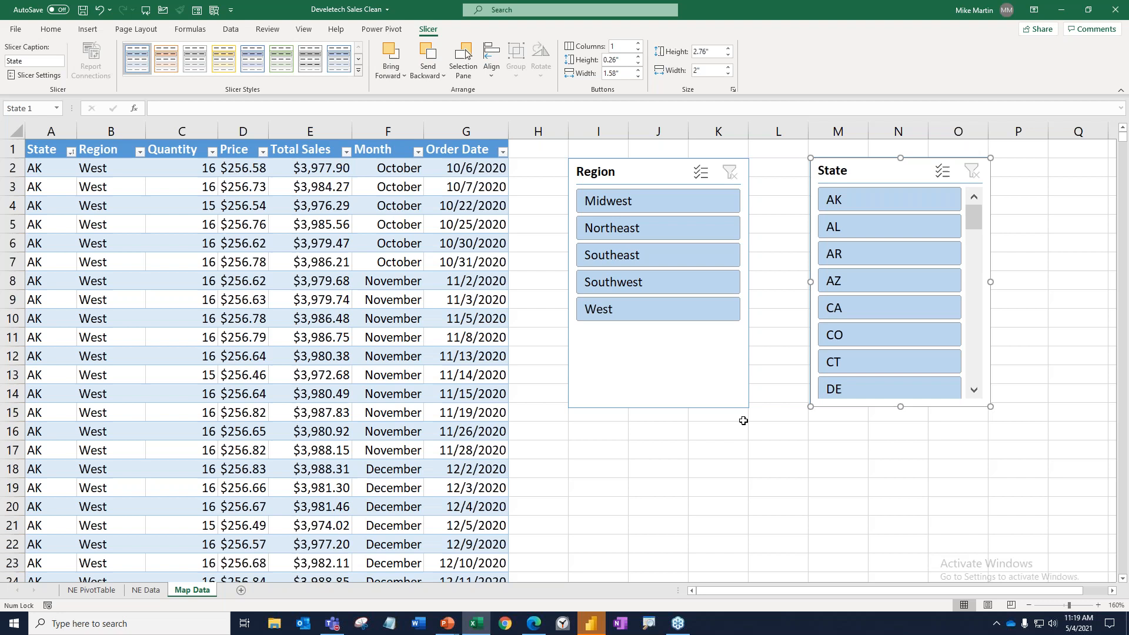
Arrange the Region slicer's buttons in 2 columns and shorten the slicer to about 1.31 inches high.
{"action": "left_click", "coordinate": [604, 184]}
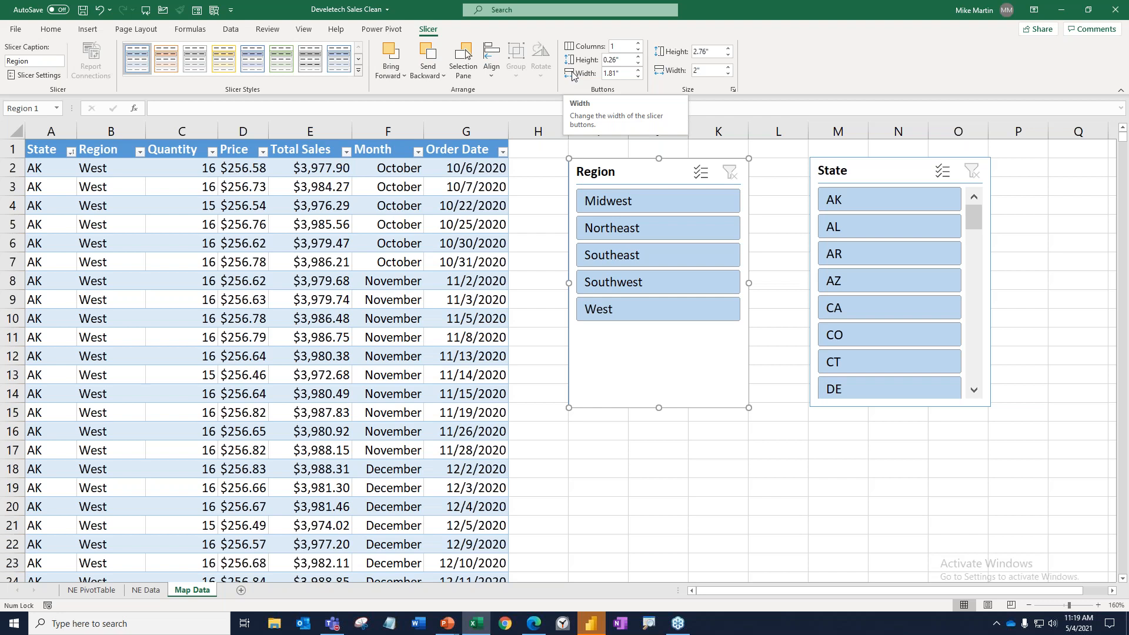
{"action": "left_click", "coordinate": [639, 43]}
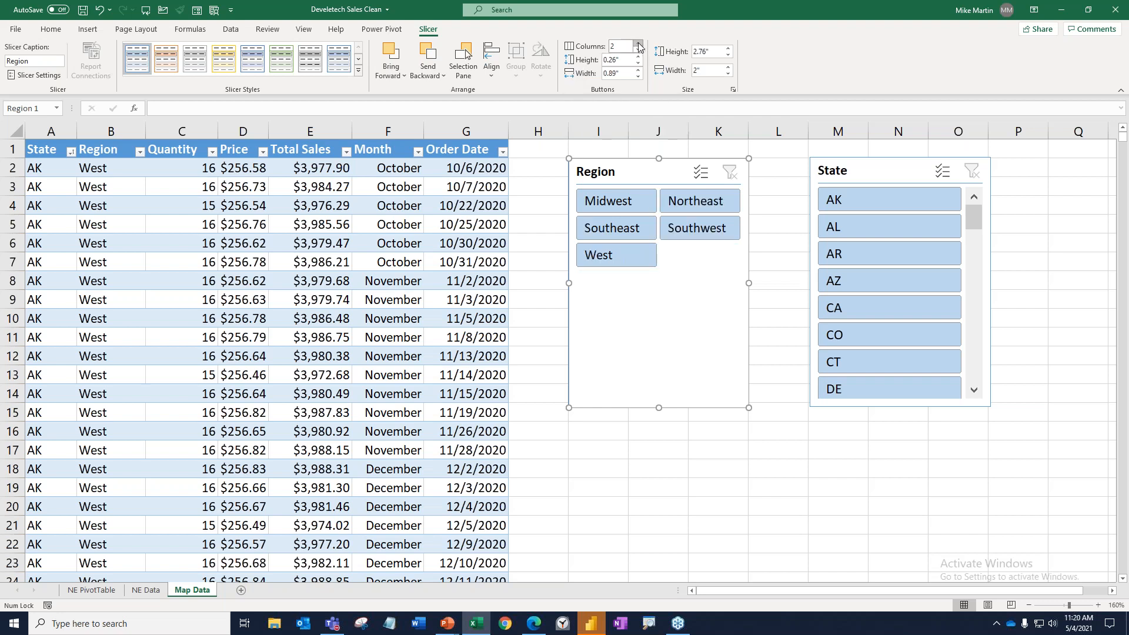
{"action": "left_click_drag", "start_coordinate": [658, 408], "coordinate": [657, 277]}
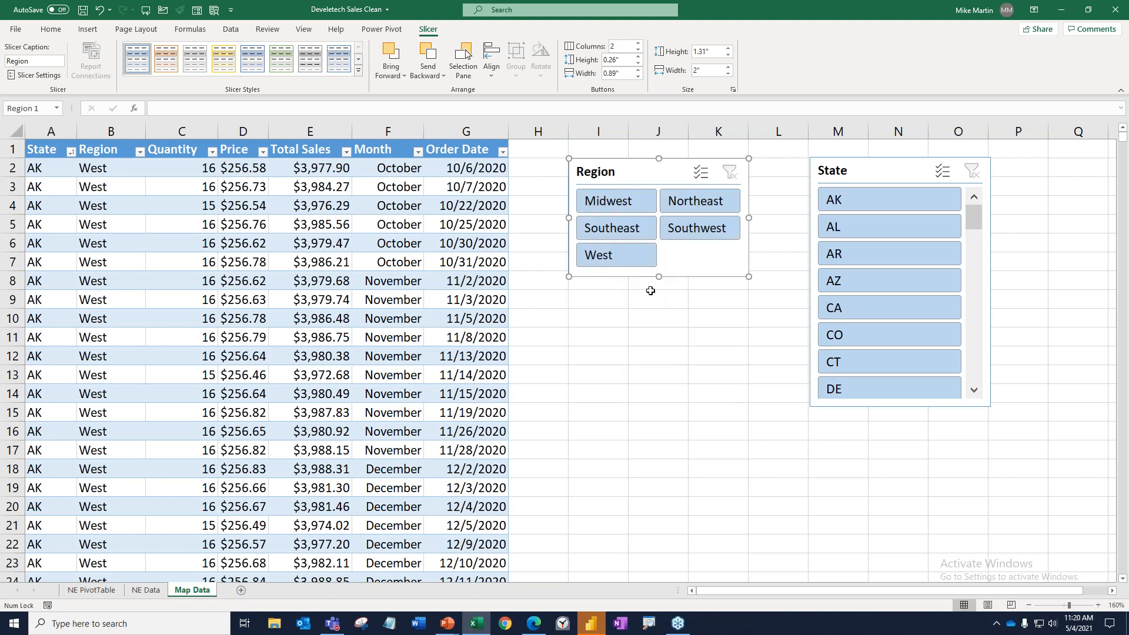
{"action": "left_click_drag", "start_coordinate": [648, 169], "coordinate": [651, 167]}
Place the State slicer below the Region slicer and lay it out in 4 columns, about 2.53 inches wide overall.
{"action": "left_click_drag", "start_coordinate": [842, 169], "coordinate": [570, 340]}
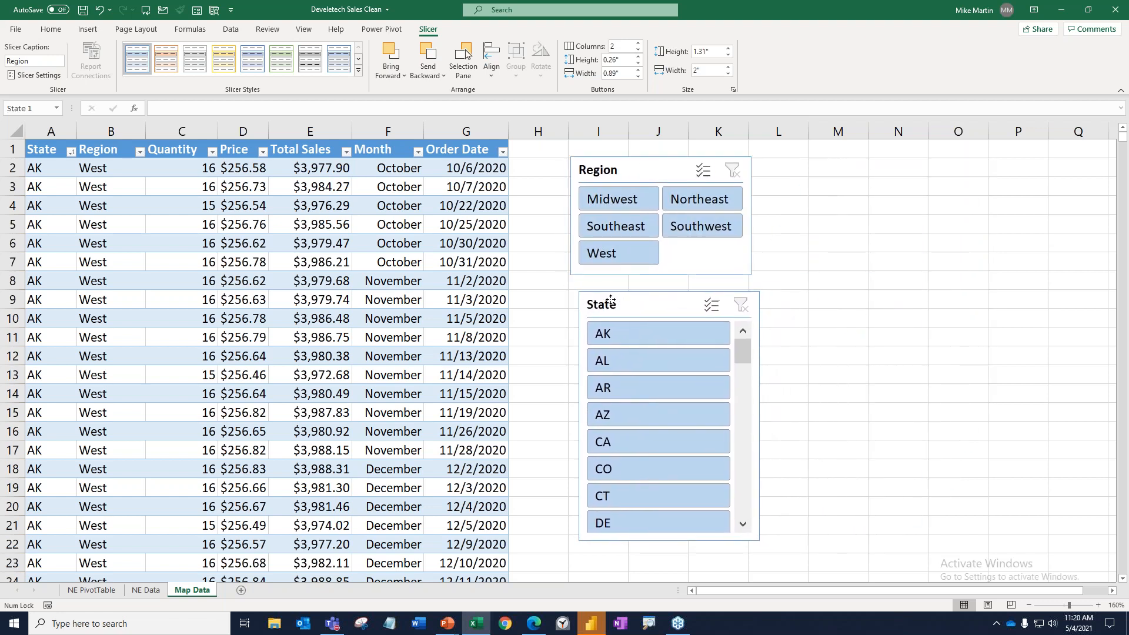
{"action": "left_click", "coordinate": [638, 44]}
{"action": "left_click", "coordinate": [638, 44]}
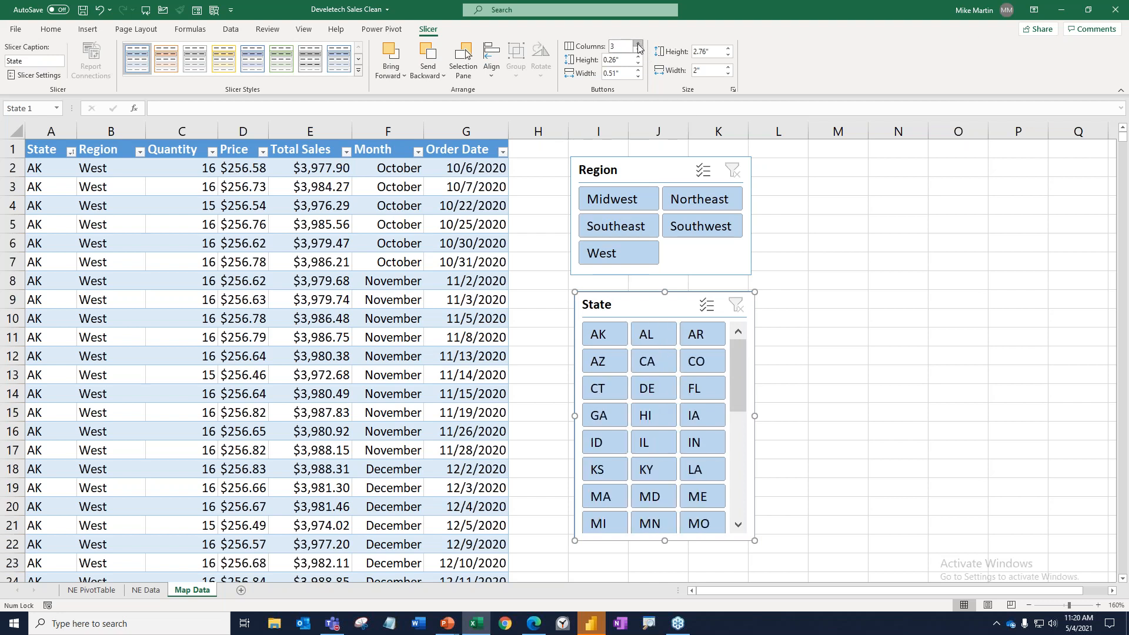
{"action": "left_click", "coordinate": [638, 44]}
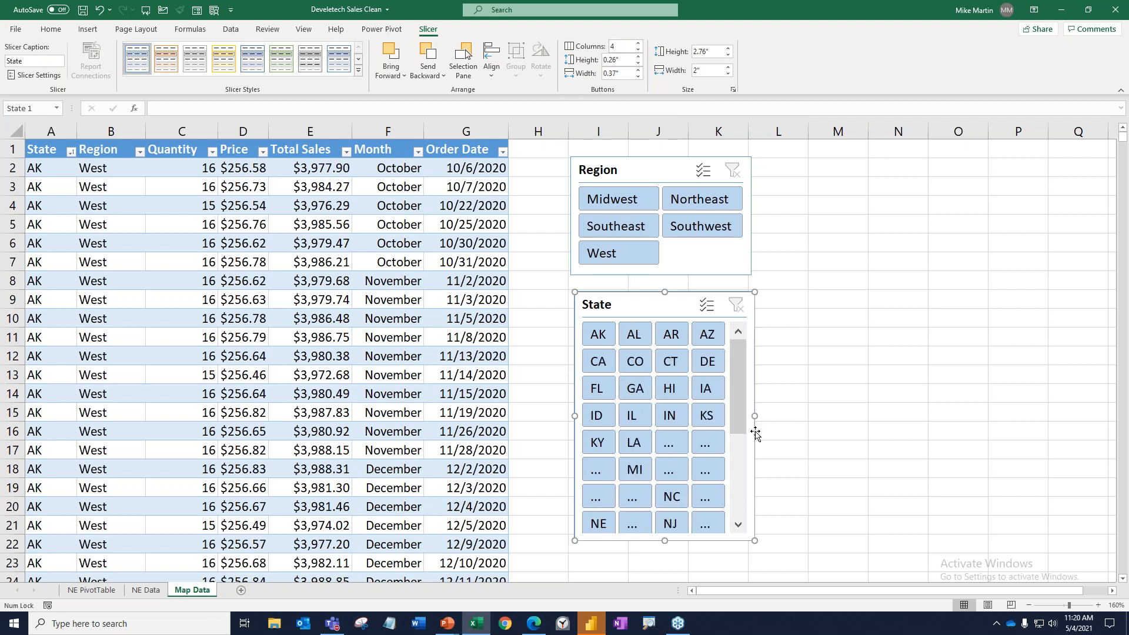
{"action": "left_click_drag", "start_coordinate": [756, 414], "coordinate": [802, 415]}
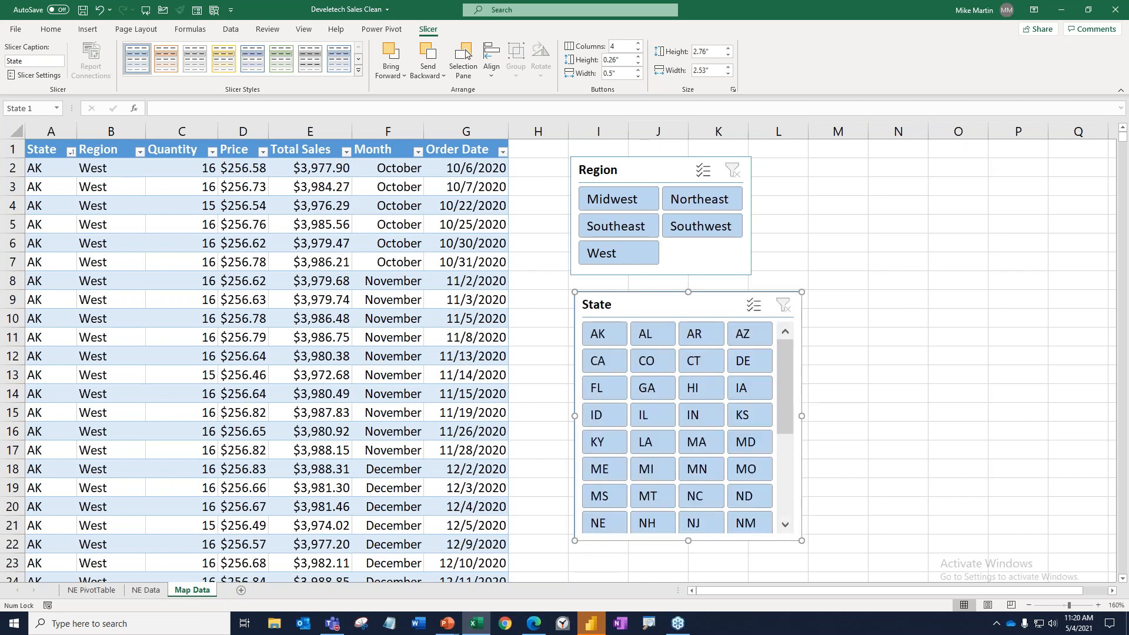
Align the State slicer under the Region slicer, and filter the sales table to the Southeast region and the state FL.
{"action": "left_click_drag", "start_coordinate": [714, 305], "coordinate": [709, 302]}
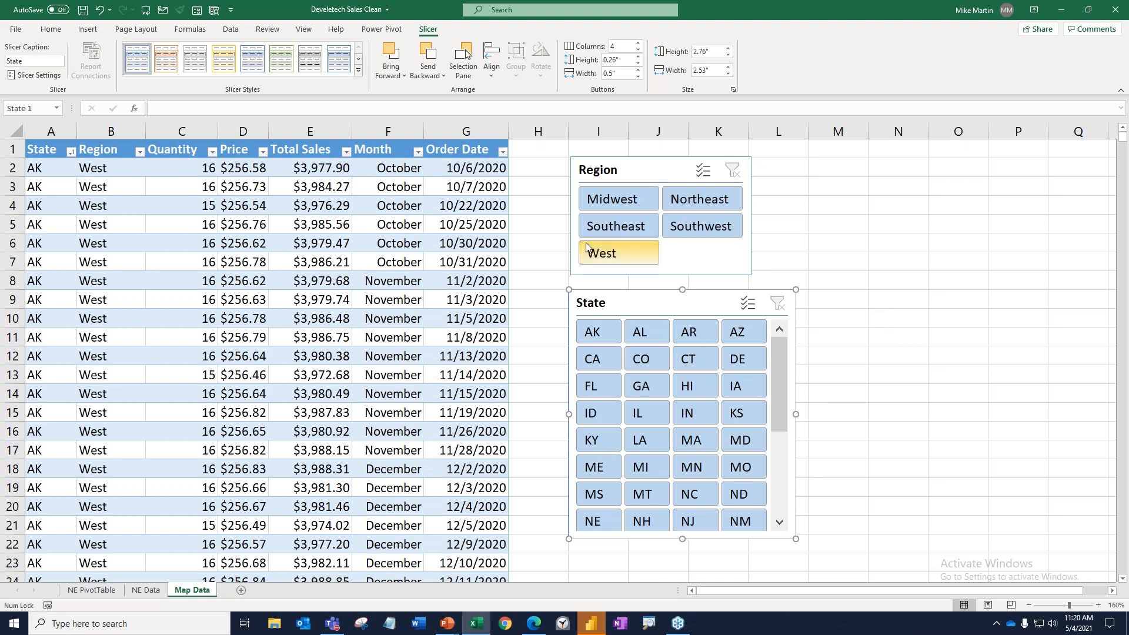
{"action": "left_click", "coordinate": [603, 228]}
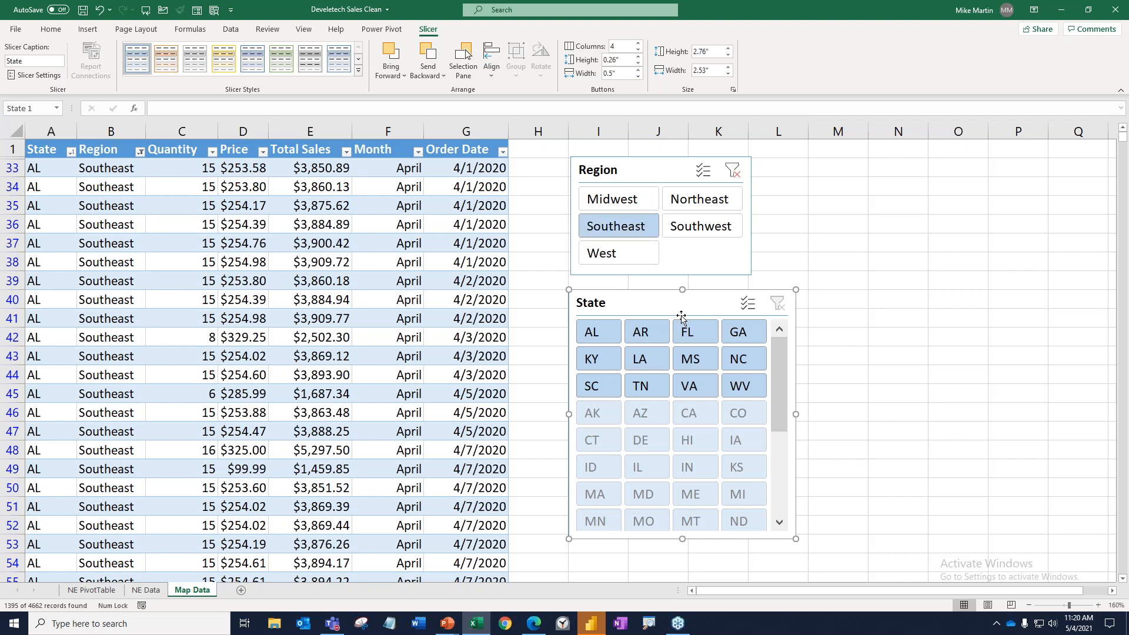
{"action": "left_click", "coordinate": [695, 334]}
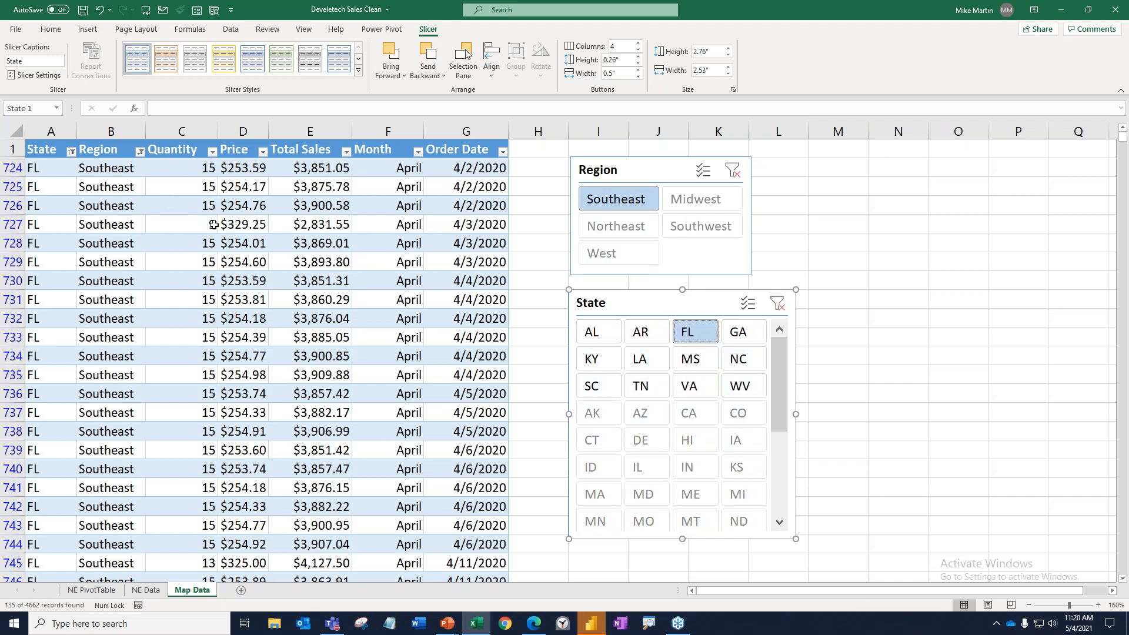
{"action": "scroll", "coordinate": [214, 225], "scroll_direction": "down", "scroll_amount": 2}
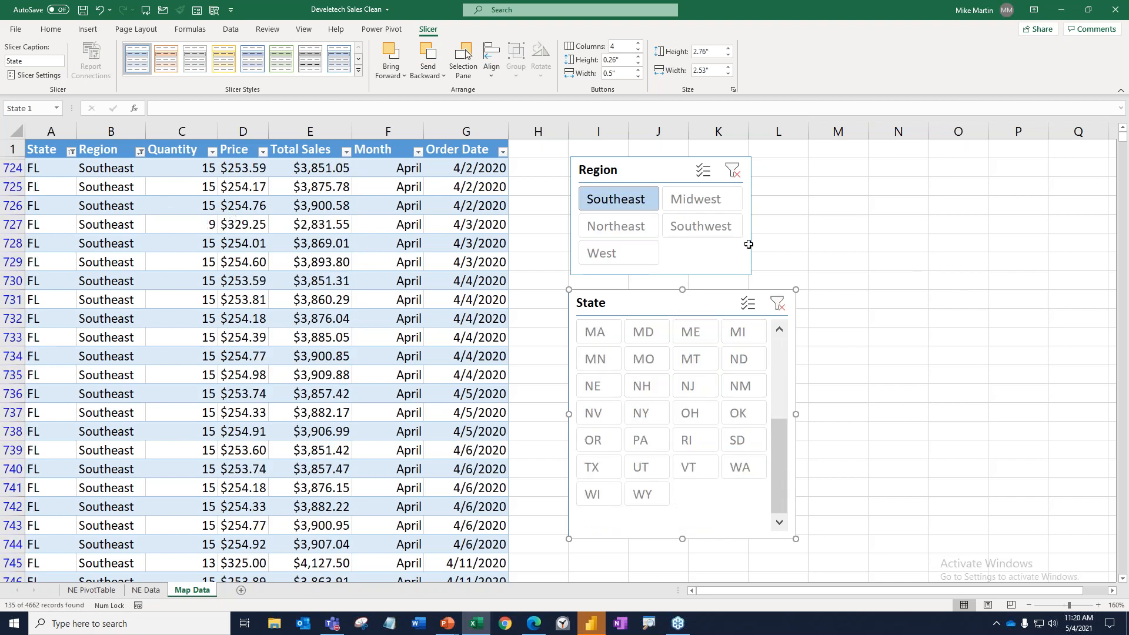
{"action": "left_click", "coordinate": [449, 227]}
{"action": "scroll", "coordinate": [255, 284], "scroll_direction": "down", "scroll_amount": 1}
{"action": "scroll", "coordinate": [255, 285], "scroll_direction": "down", "scroll_amount": 20}
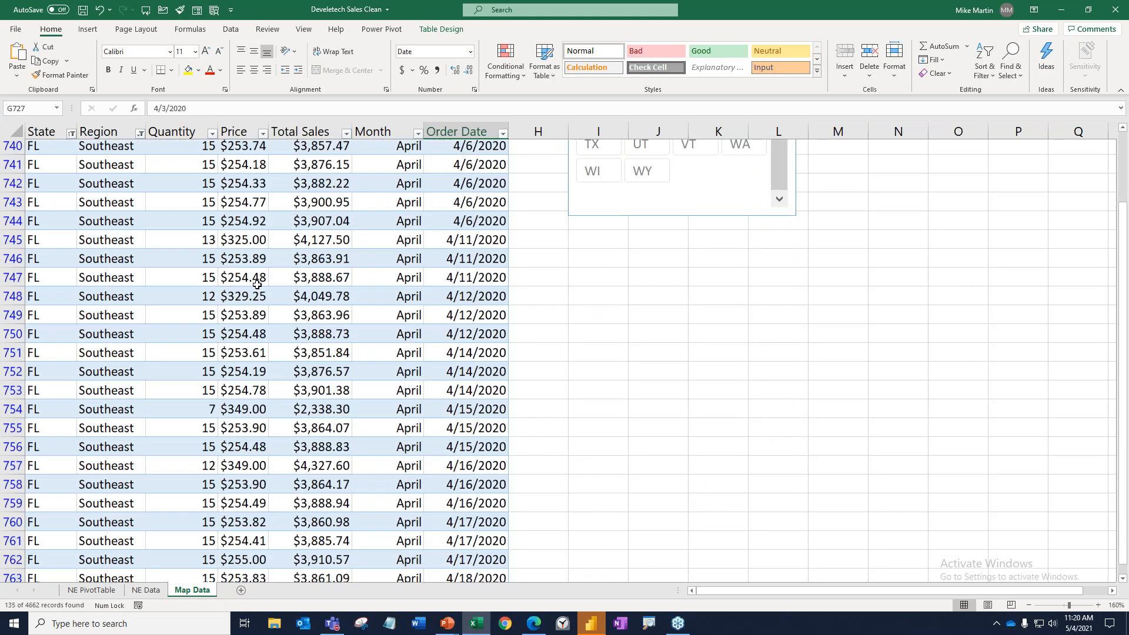
{"action": "scroll", "coordinate": [270, 279], "scroll_direction": "up", "scroll_amount": 20}
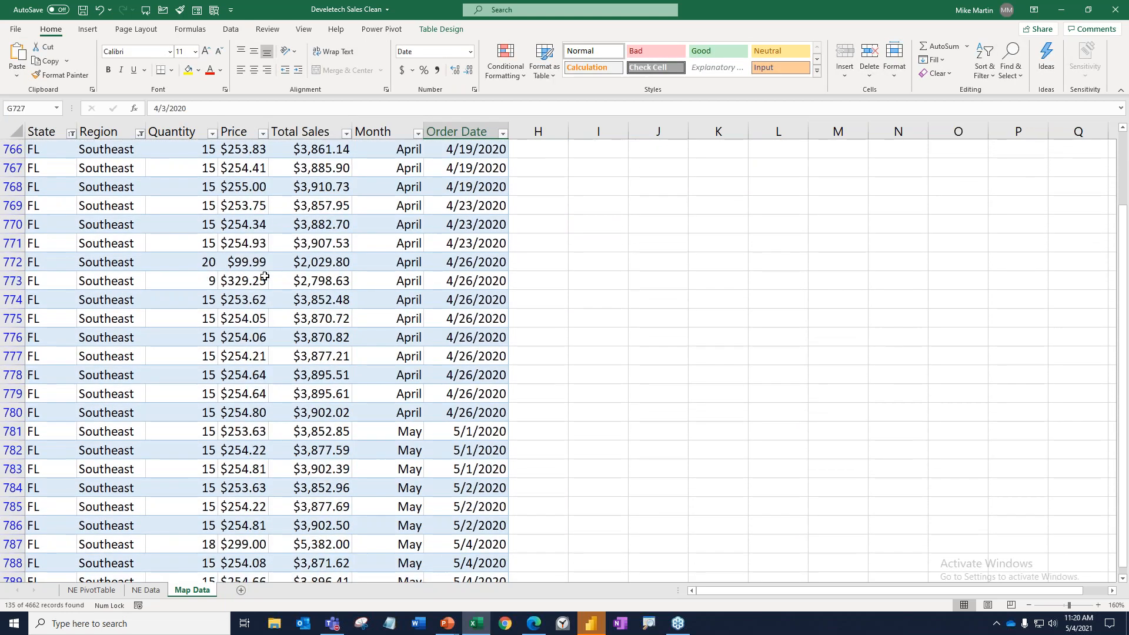
Clear the filters of both the Region and State slicers on the Map Data sheet.
{"action": "left_click", "coordinate": [706, 200]}
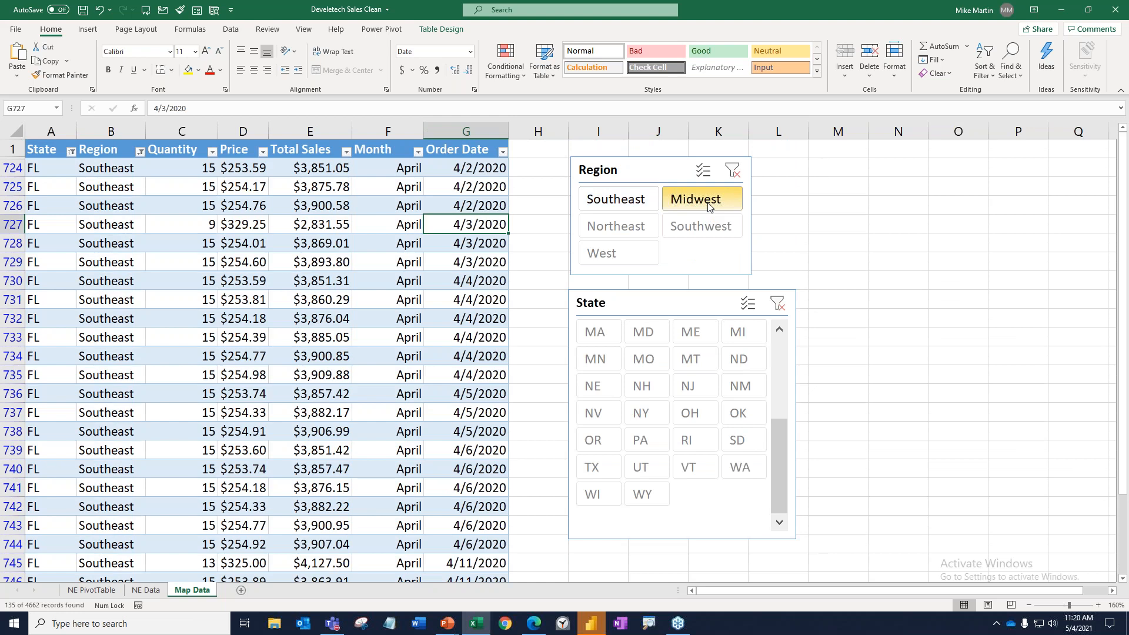
{"action": "left_click", "coordinate": [733, 171]}
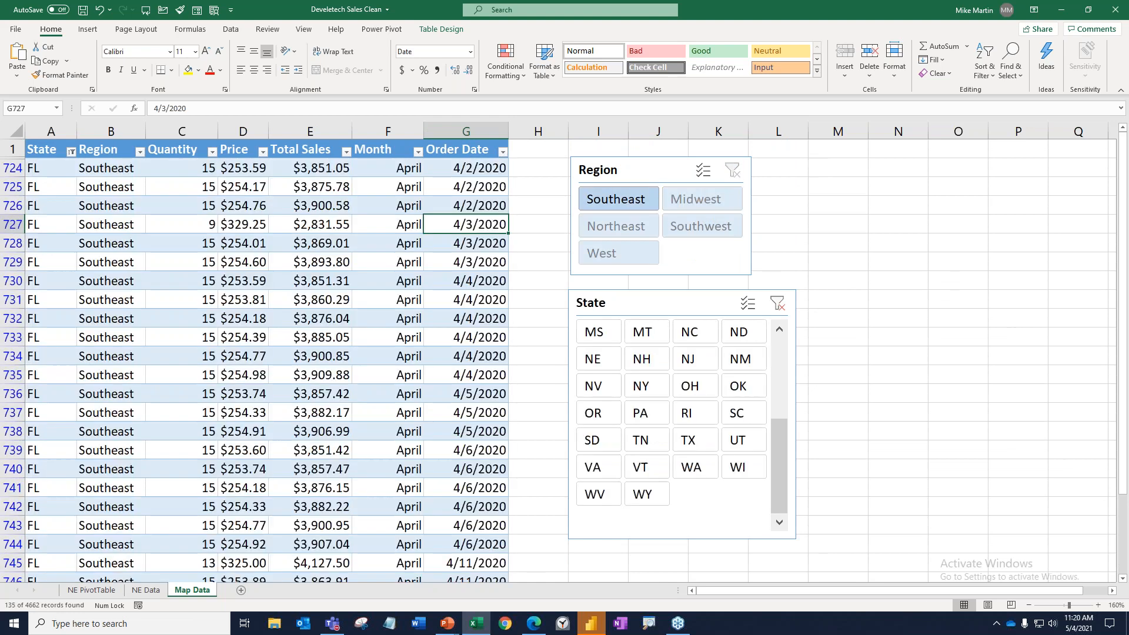
{"action": "left_click", "coordinate": [777, 303]}
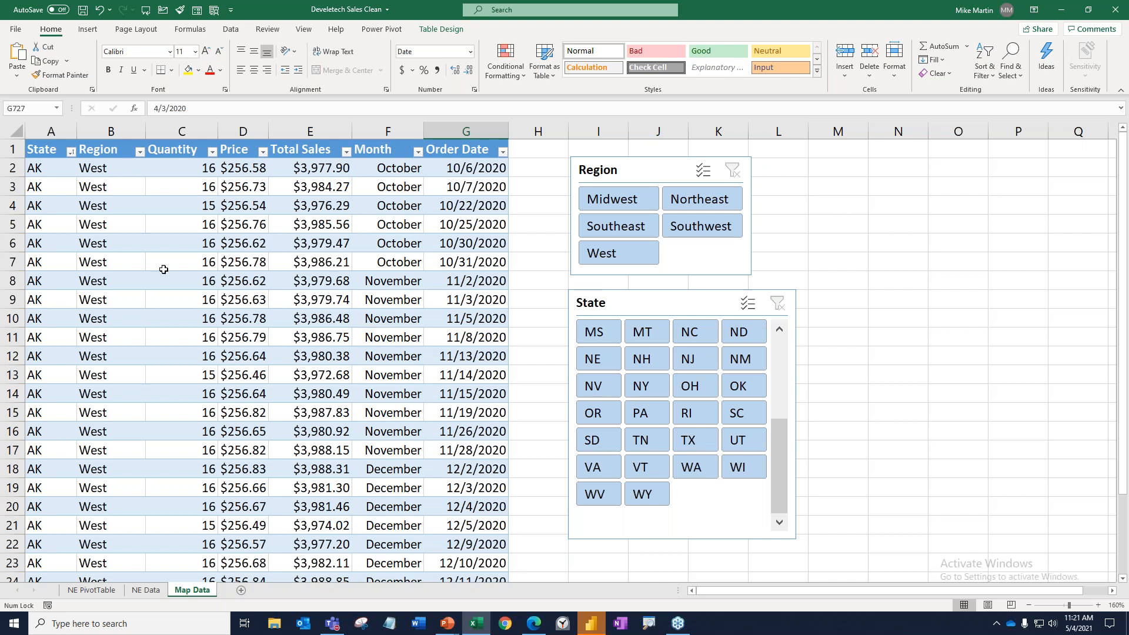
Look through the table's State column from its first record past the AK rows and back up to the header.
{"action": "left_click", "coordinate": [49, 167]}
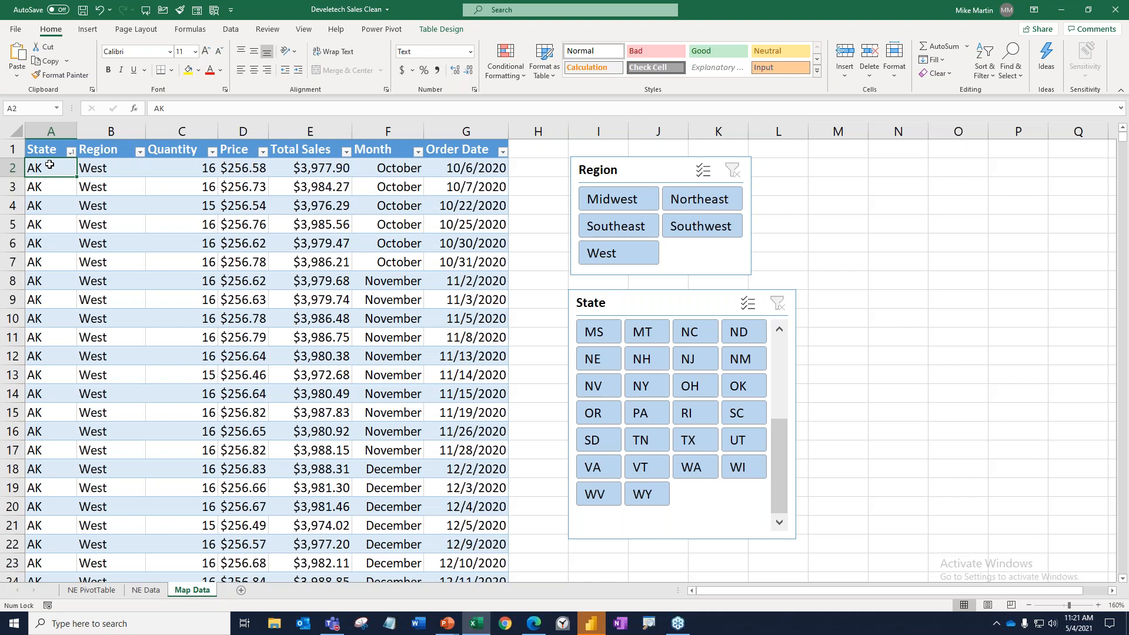
{"action": "key", "text": "Down"}
{"action": "key", "text": "Down"}
{"action": "key", "text": "Down"}
{"action": "key", "text": "Down"}
{"action": "key", "text": "Down"}
{"action": "key", "text": "Down"}
{"action": "key", "text": "Down"}
{"action": "key", "text": "Down"}
{"action": "key", "text": "Down"}
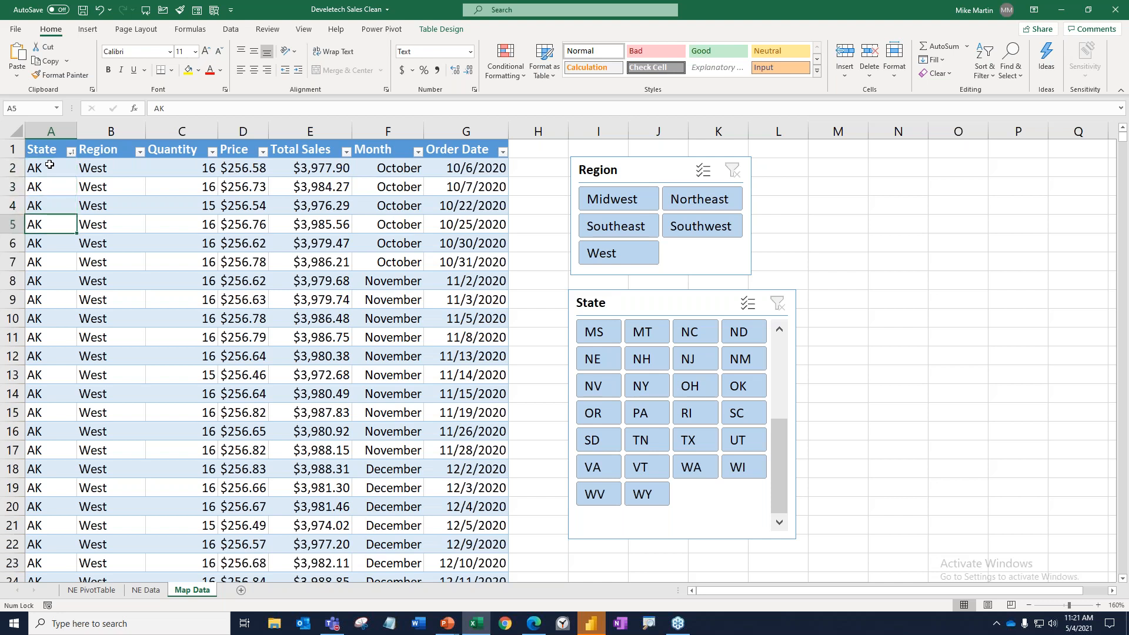
{"action": "key", "text": "Down"}
{"action": "key", "text": "Down"}
{"action": "key", "text": "Down"}
{"action": "key", "text": "Down"}
{"action": "key", "text": "Down"}
{"action": "key", "text": "Down"}
{"action": "key", "text": "Down"}
{"action": "key", "text": "Down"}
{"action": "key", "text": "Down"}
{"action": "key", "text": "Down"}
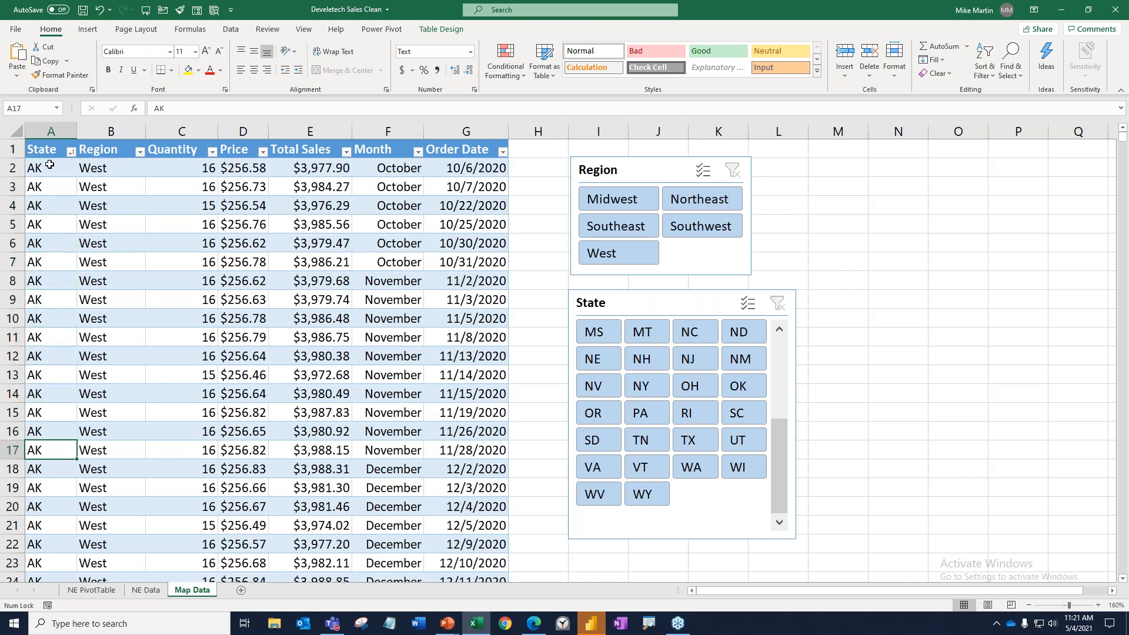
{"action": "key", "text": "Up"}
{"action": "key", "text": "Up"}
{"action": "key", "text": "Up"}
{"action": "key", "text": "Up"}
{"action": "key", "text": "Up"}
{"action": "key", "text": "Up"}
{"action": "key", "text": "Up"}
{"action": "key", "text": "Up"}
{"action": "key", "text": "Up"}
{"action": "key", "text": "Up"}
{"action": "key", "text": "Up"}
{"action": "key", "text": "Up"}
{"action": "key", "text": "Up"}
{"action": "key", "text": "Up"}
{"action": "key", "text": "Down"}
{"action": "key", "text": "Down"}
{"action": "key", "text": "Down"}
{"action": "key", "text": "Down"}
{"action": "key", "text": "Down"}
{"action": "key", "text": "Down"}
{"action": "key", "text": "Down"}
{"action": "key", "text": "Down"}
{"action": "key", "text": "Down"}
{"action": "key", "text": "Down"}
{"action": "key", "text": "Down"}
{"action": "key", "text": "Down"}
{"action": "key", "text": "Down"}
{"action": "key", "text": "Down"}
{"action": "key", "text": "Down"}
{"action": "key", "text": "Down"}
{"action": "key", "text": "Down"}
{"action": "key", "text": "Down"}
{"action": "key", "text": "Down"}
{"action": "key", "text": "Down"}
{"action": "key", "text": "Down"}
{"action": "key", "text": "Up"}
{"action": "key", "text": "Up"}
{"action": "key", "text": "Up"}
{"action": "key", "text": "Up"}
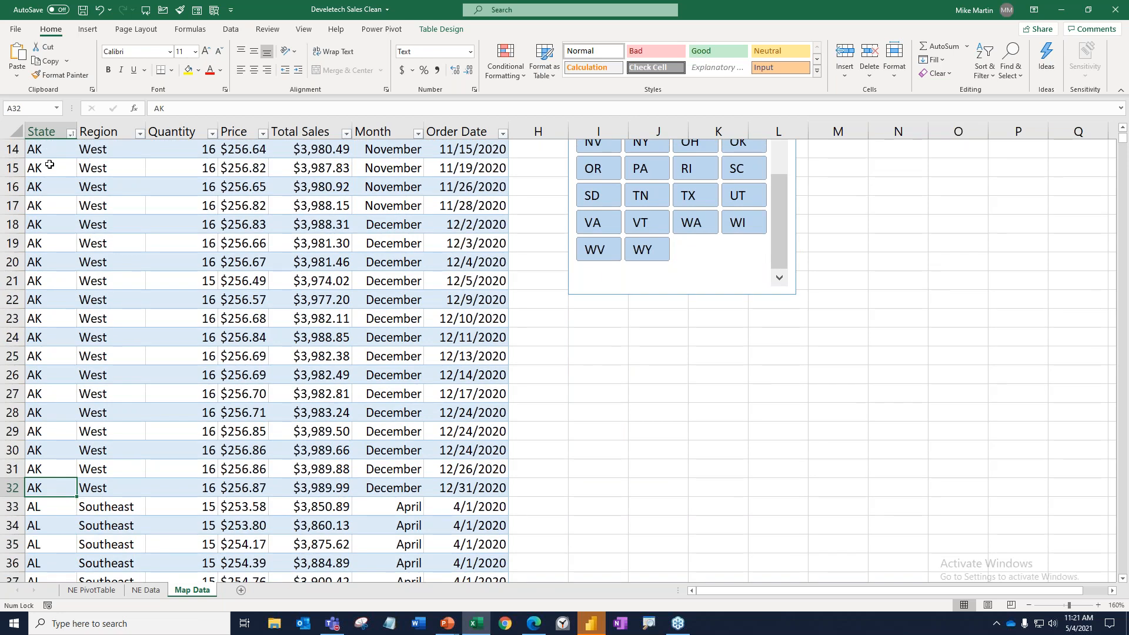
{"action": "key", "text": "Up"}
{"action": "key", "text": "Up"}
{"action": "key", "text": "Up"}
{"action": "key", "text": "Up"}
{"action": "key", "text": "Up"}
{"action": "key", "text": "Up"}
{"action": "key", "text": "Up"}
{"action": "key", "text": "Up"}
{"action": "key", "text": "Up"}
{"action": "key", "text": "Up"}
{"action": "key", "text": "Up"}
{"action": "key", "text": "Up"}
{"action": "key", "text": "Up"}
{"action": "key", "text": "Up"}
{"action": "key", "text": "Up"}
{"action": "key", "text": "Up"}
{"action": "key", "text": "Up"}
{"action": "key", "text": "Up"}
{"action": "key", "text": "Up"}
{"action": "key", "text": "Up"}
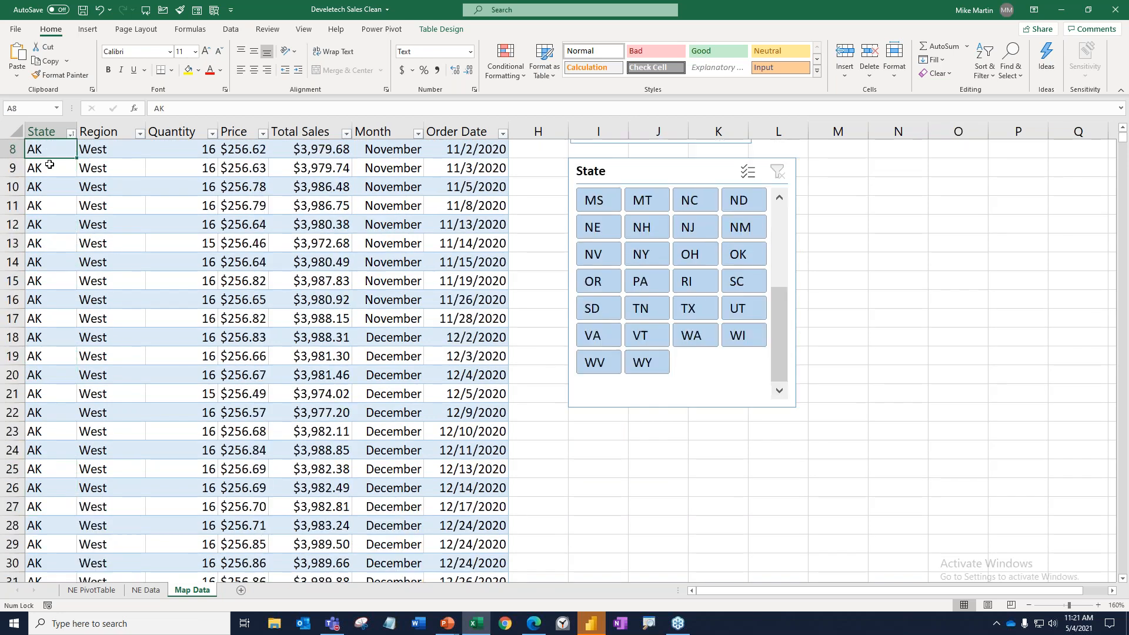
{"action": "key", "text": "Up"}
{"action": "key", "text": "Up"}
{"action": "key", "text": "Up"}
{"action": "key", "text": "Up"}
{"action": "key", "text": "Up"}
{"action": "key", "text": "Up"}
{"action": "key", "text": "Up"}
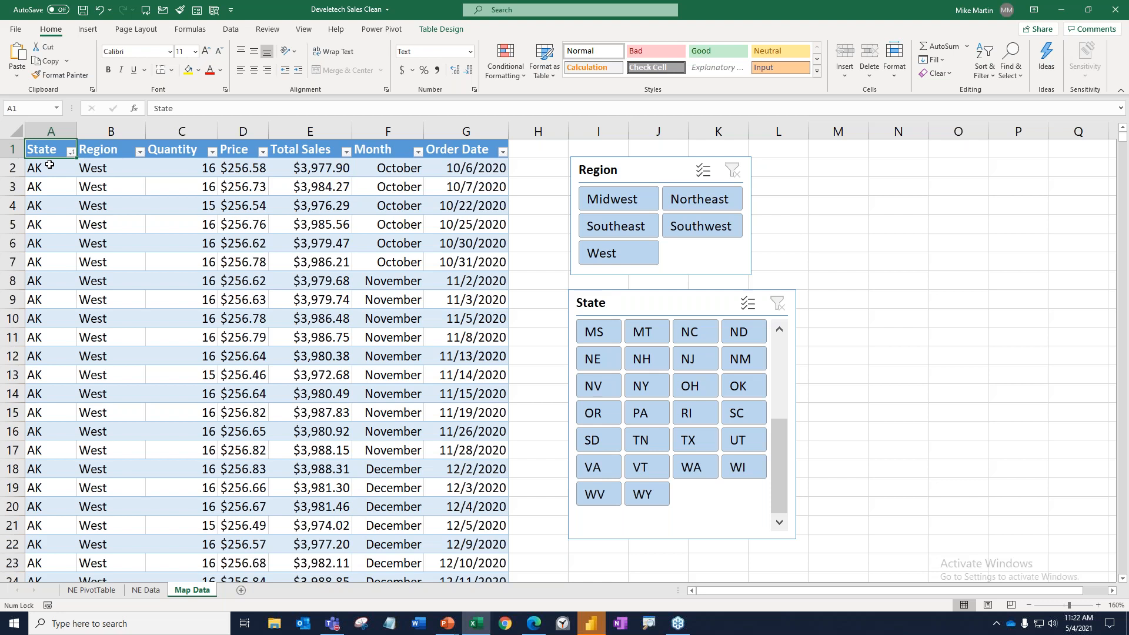
Create a PivotTable from the Map Data sales table (Table1) on a new worksheet.
{"action": "left_click", "coordinate": [234, 254]}
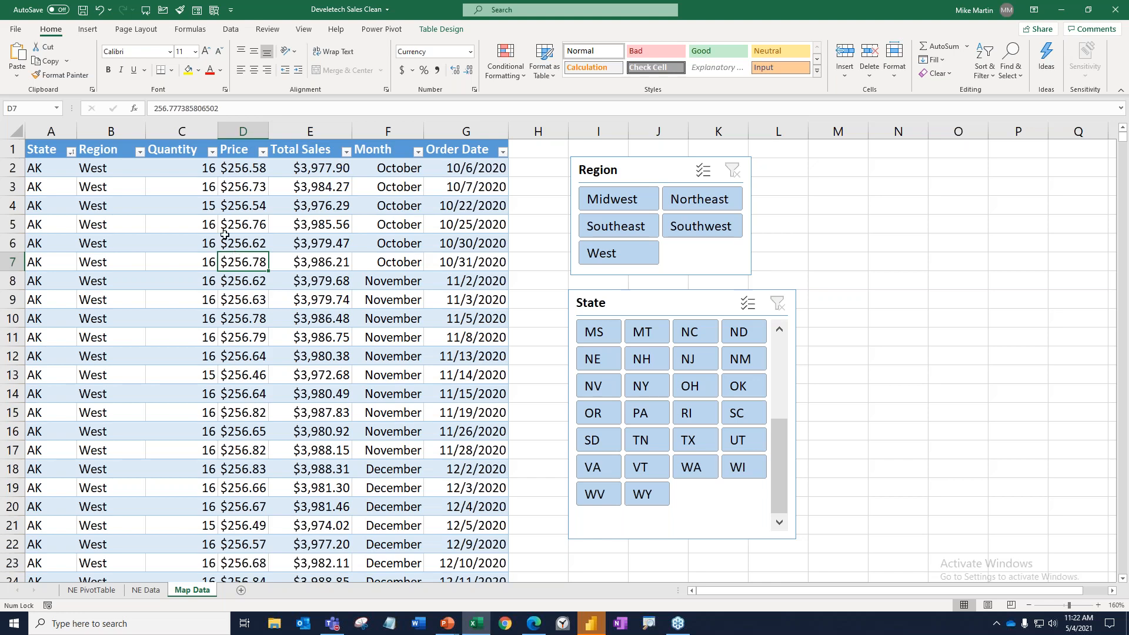
{"action": "left_click", "coordinate": [90, 30]}
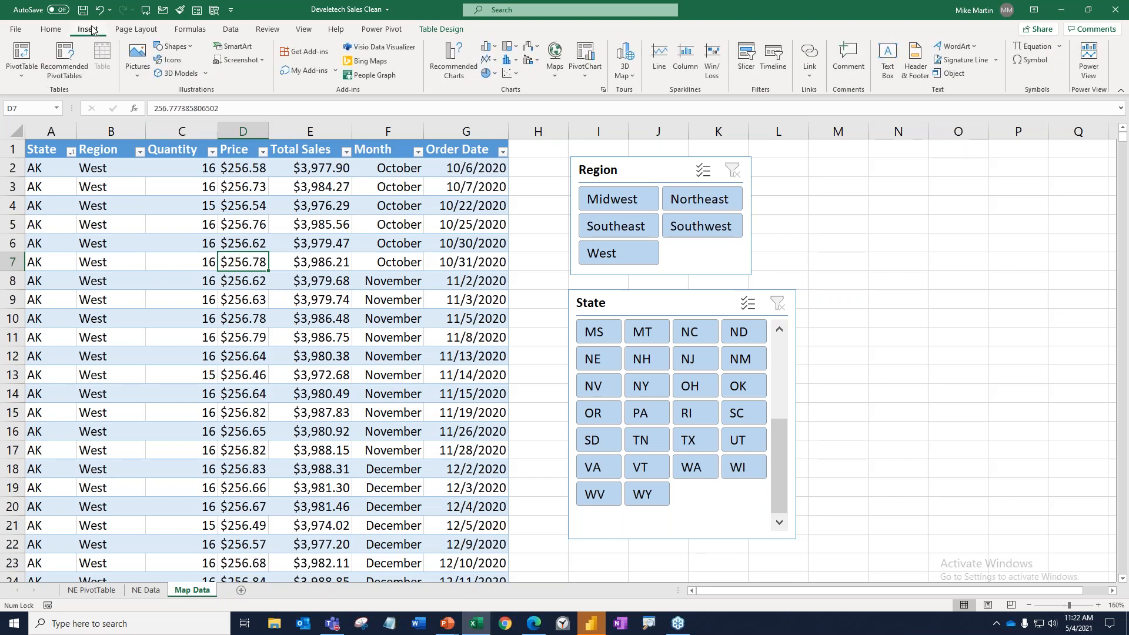
{"action": "left_click", "coordinate": [16, 54]}
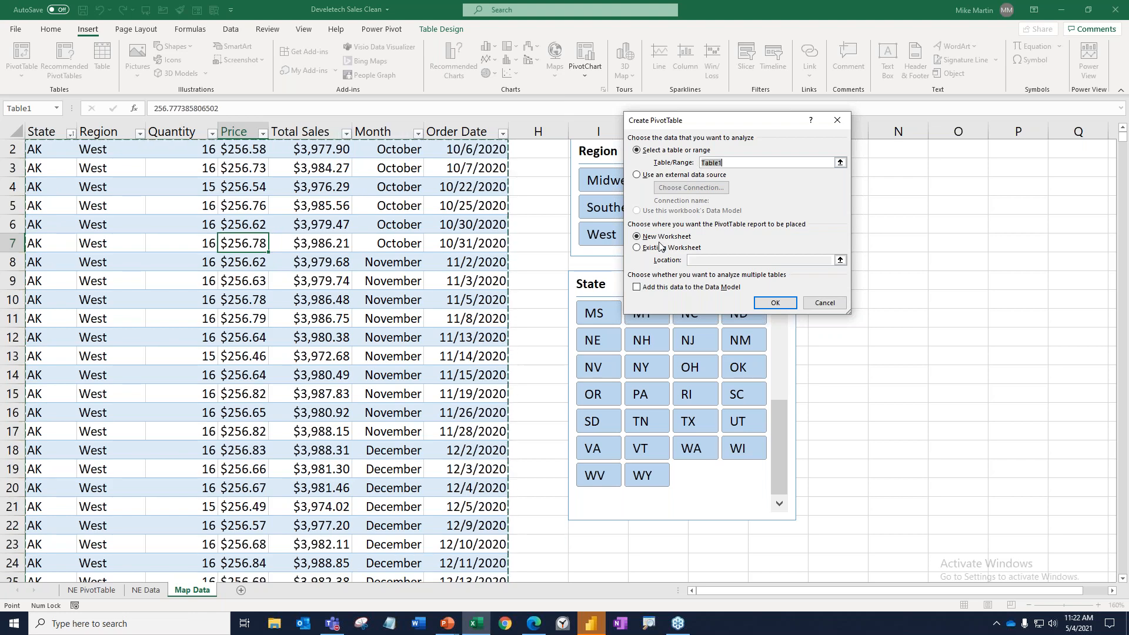
{"action": "left_click", "coordinate": [791, 305]}
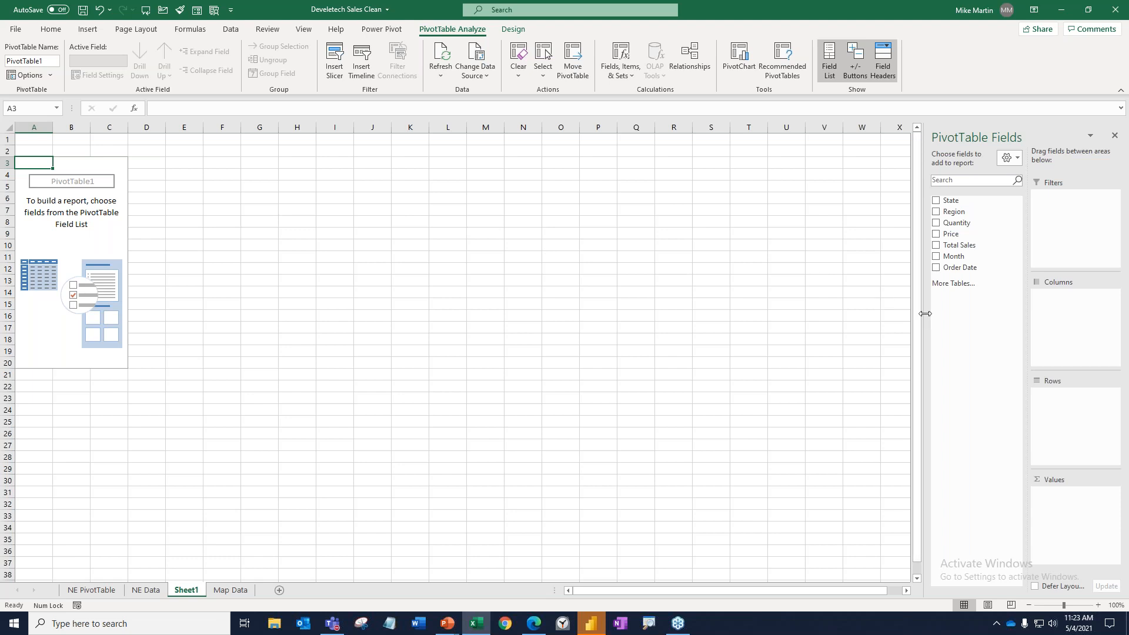
Widen the PivotTable Fields pane, and try the stacked layout before returning to Fields Section and Areas Section Side-By-Side.
{"action": "left_click_drag", "start_coordinate": [918, 315], "coordinate": [715, 338]}
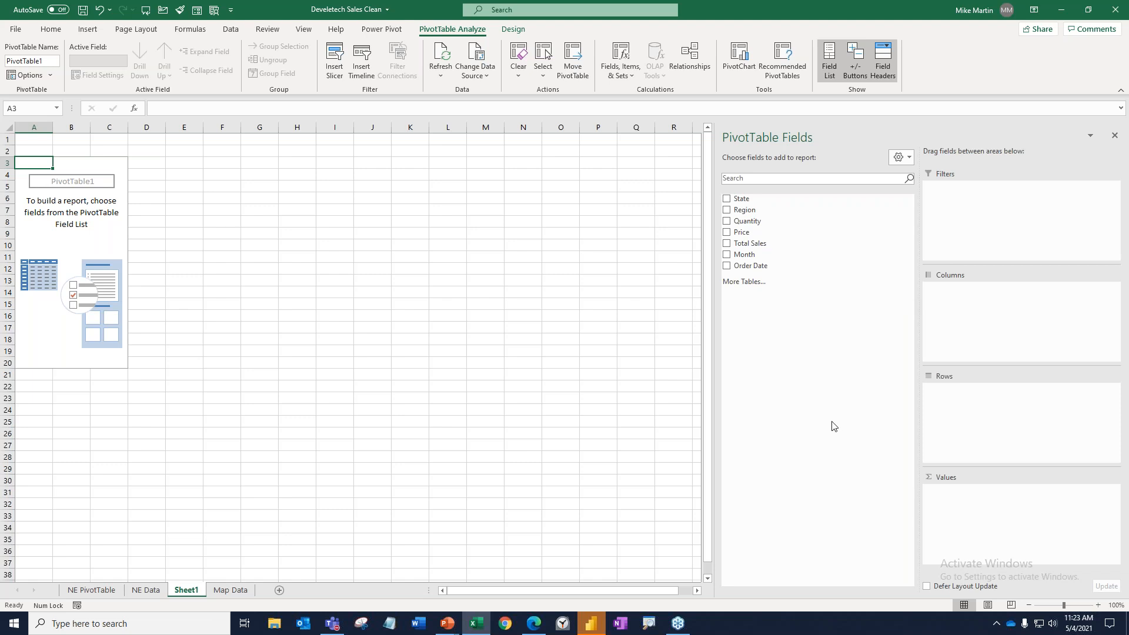
{"action": "left_click", "coordinate": [906, 161]}
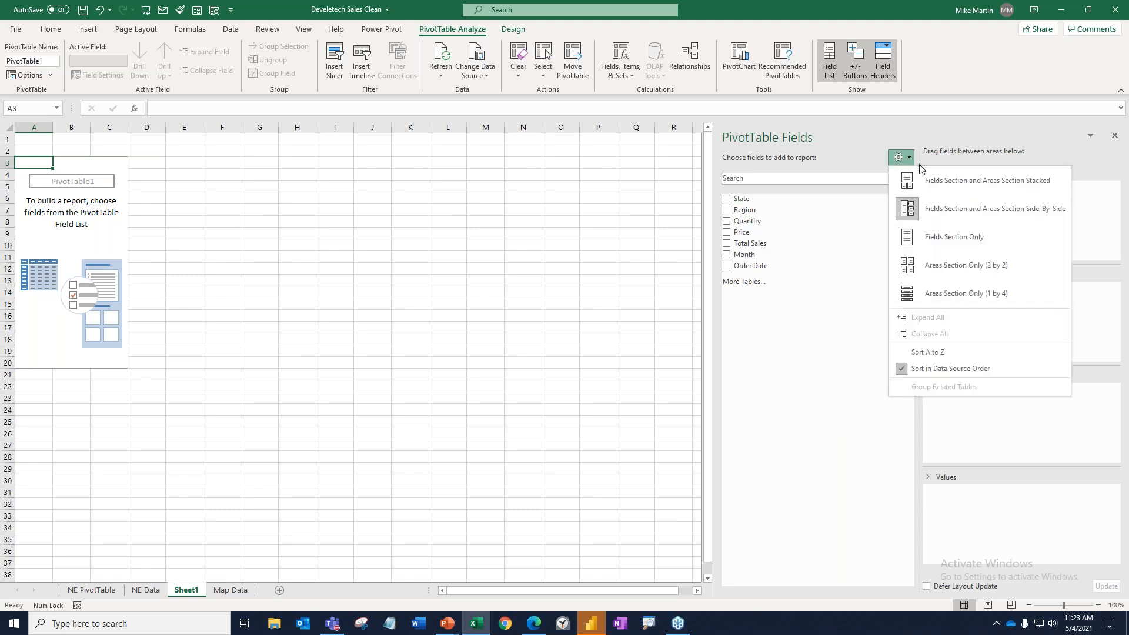
{"action": "left_click", "coordinate": [937, 178]}
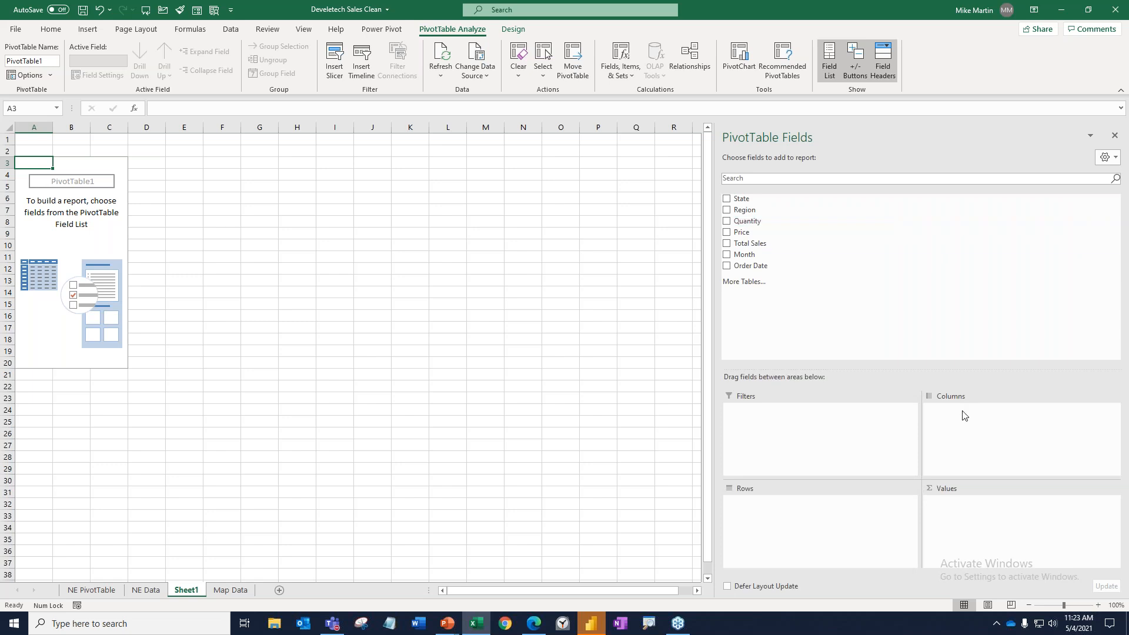
{"action": "left_click", "coordinate": [1115, 158]}
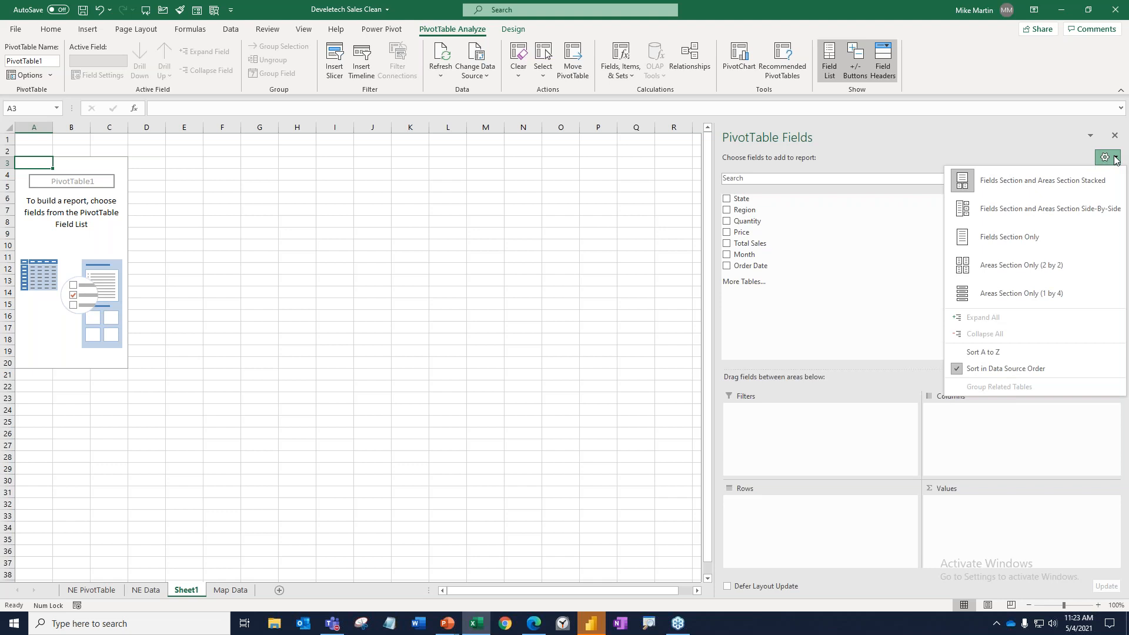
{"action": "left_click", "coordinate": [989, 212]}
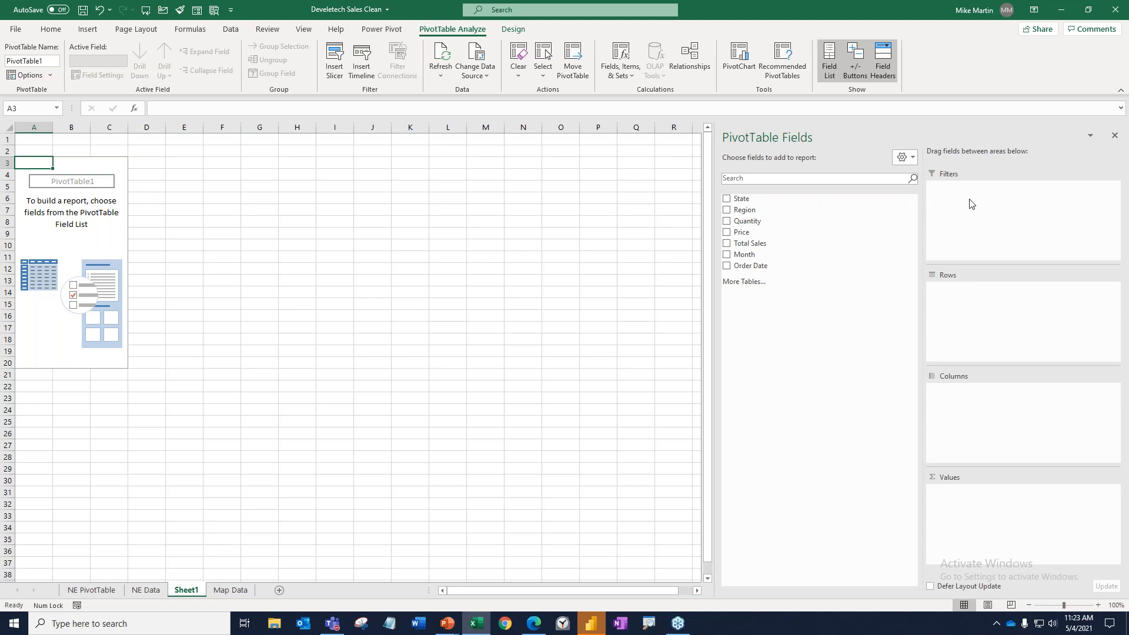
Build the PivotTable with State as rows and the sum of Total Sales as values, and close the field list.
{"action": "left_click", "coordinate": [727, 199]}
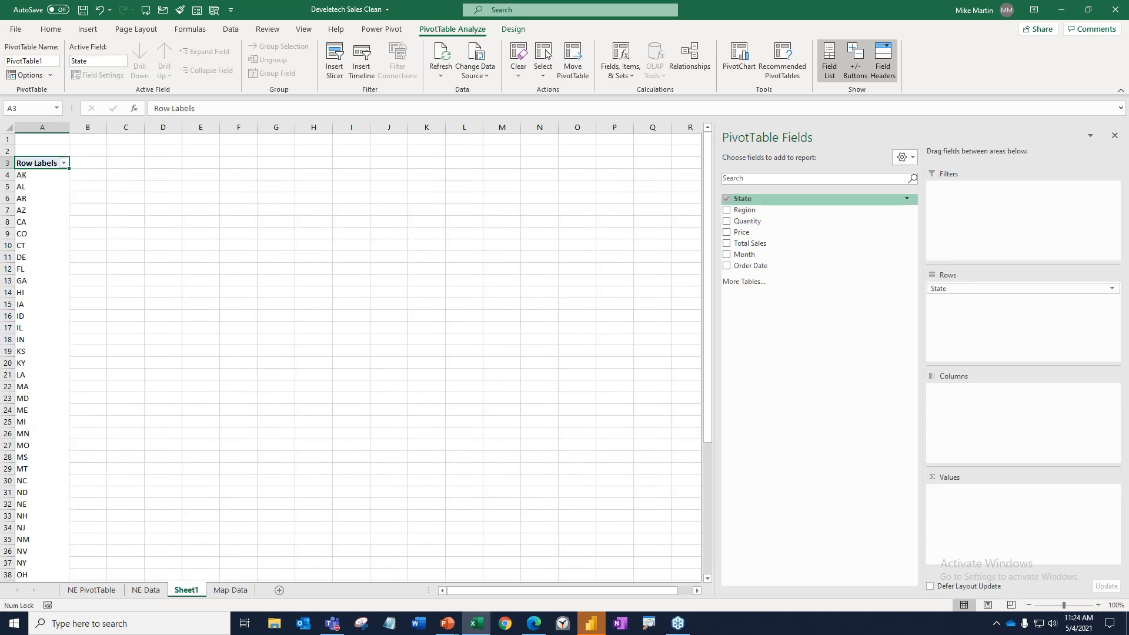
{"action": "left_click", "coordinate": [727, 244]}
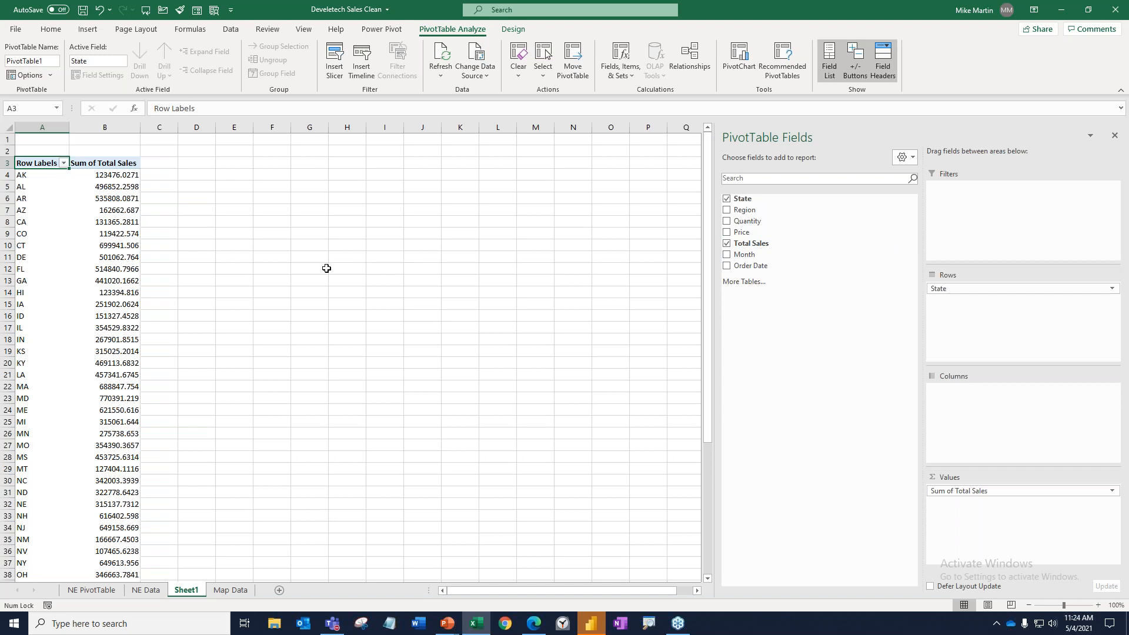
{"action": "left_click", "coordinate": [44, 176]}
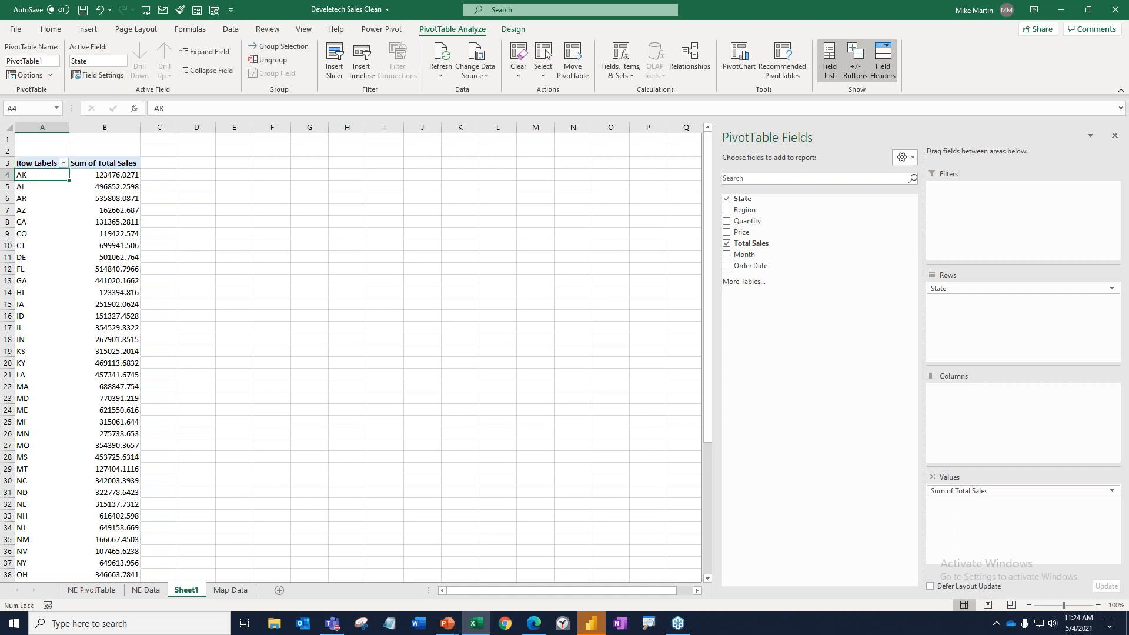
{"action": "left_click", "coordinate": [112, 177]}
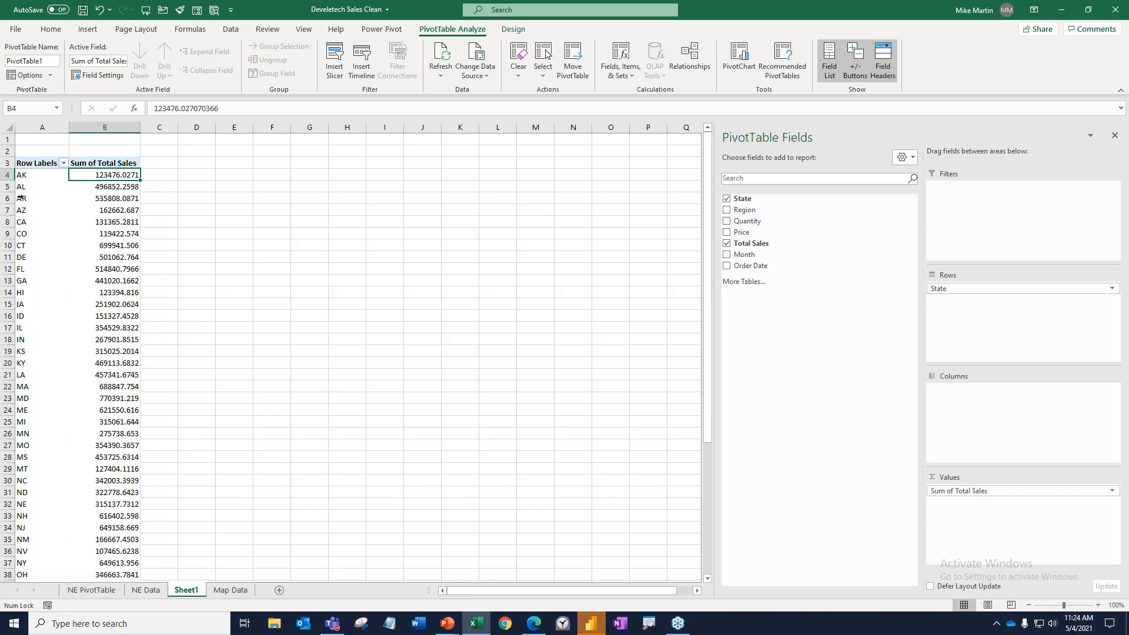
{"action": "left_click", "coordinate": [18, 234]}
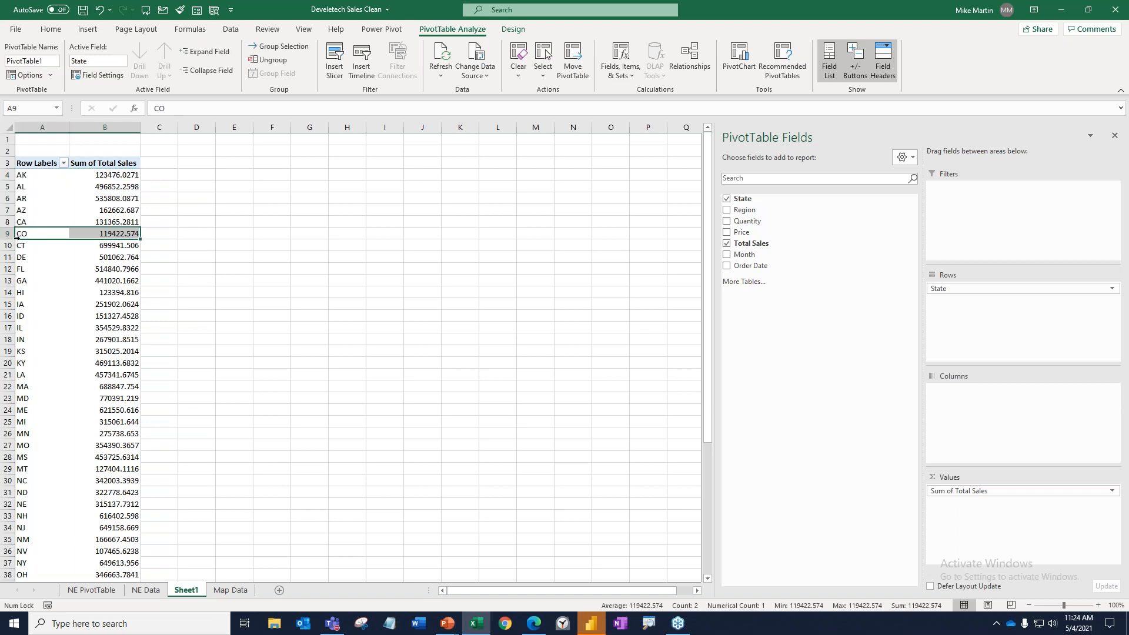
{"action": "left_click", "coordinate": [19, 433]}
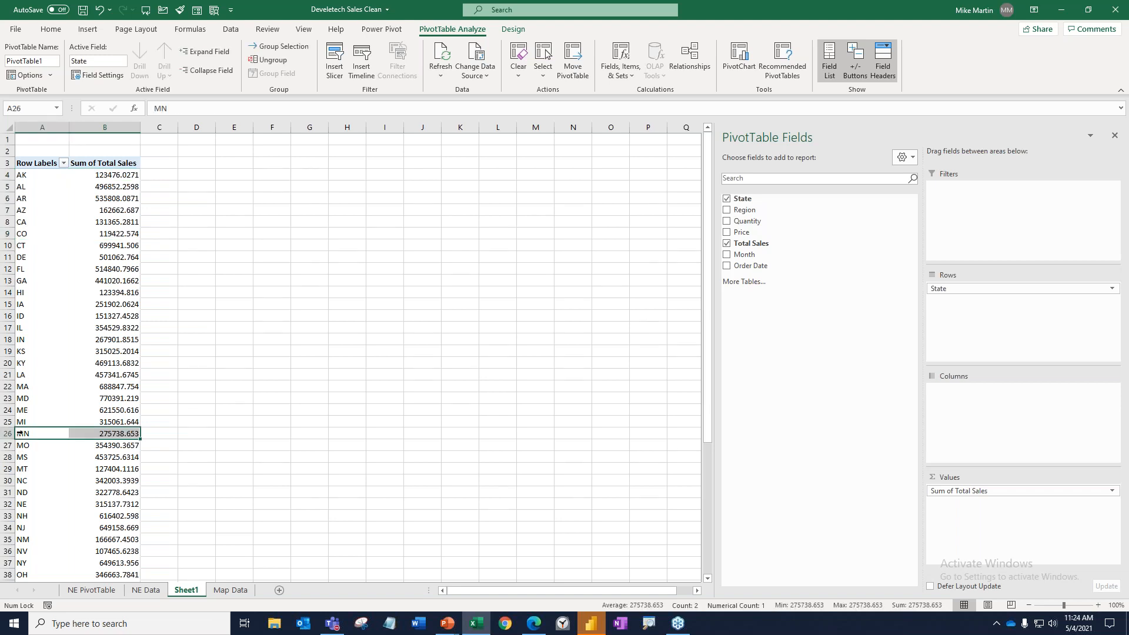
{"action": "scroll", "coordinate": [42, 391], "scroll_direction": "down", "scroll_amount": 9}
{"action": "scroll", "coordinate": [43, 391], "scroll_direction": "up", "scroll_amount": 9}
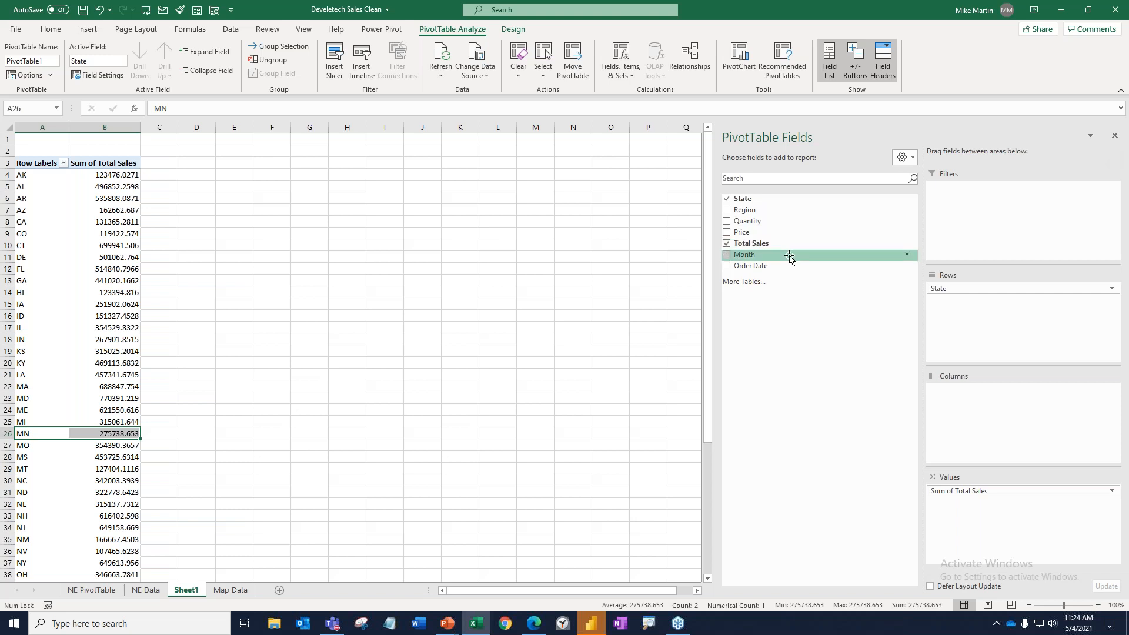
{"action": "left_click", "coordinate": [1114, 136]}
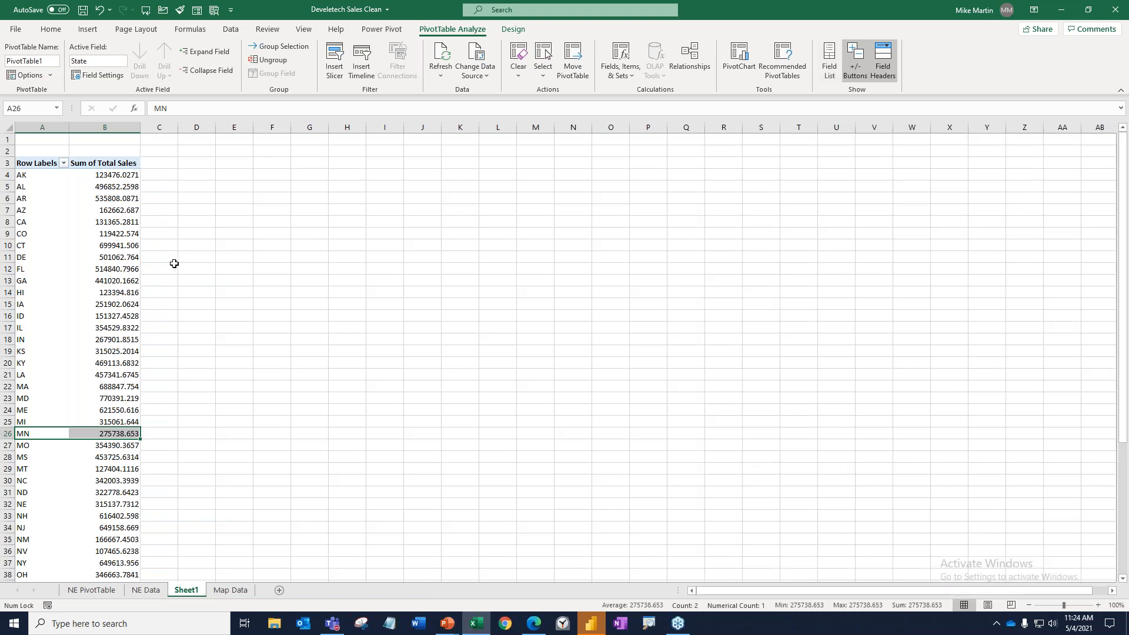
Format all Sum of Total Sales values in the PivotTable, including the grand total, as Currency.
{"action": "left_click", "coordinate": [125, 174]}
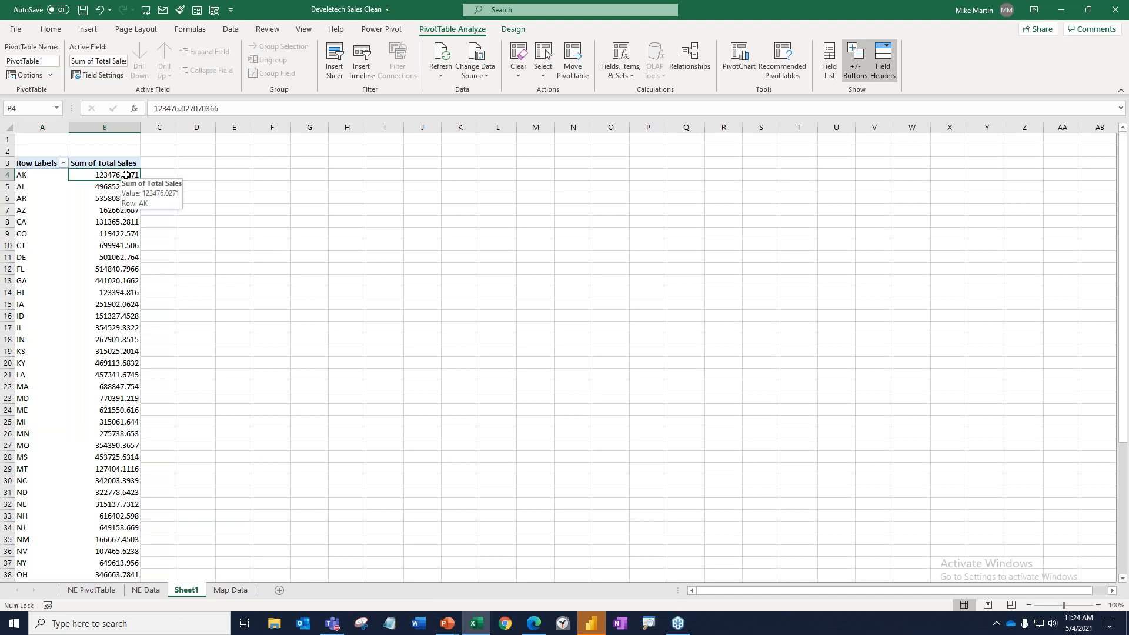
{"action": "key", "text": "ctrl+shift+Down"}
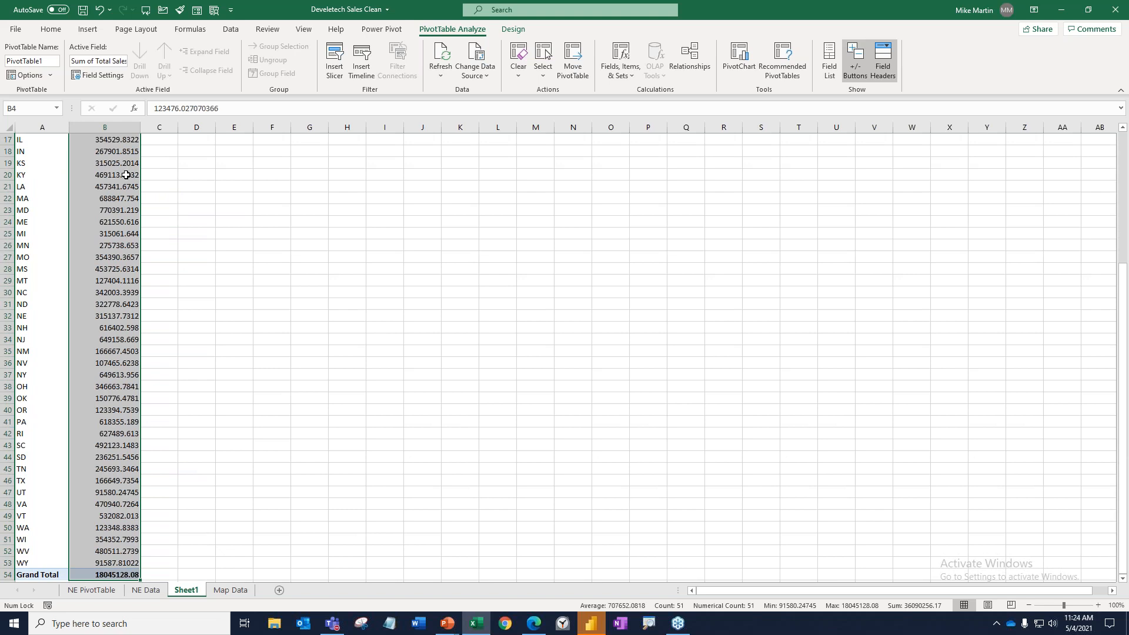
{"action": "left_click", "coordinate": [56, 31]}
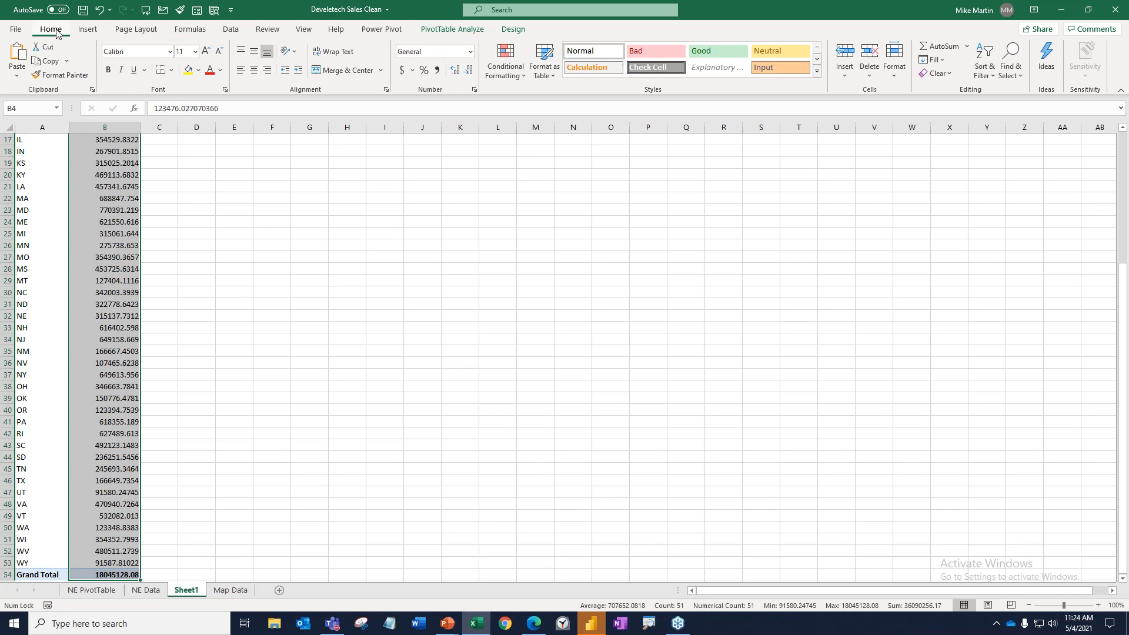
{"action": "left_click", "coordinate": [471, 51]}
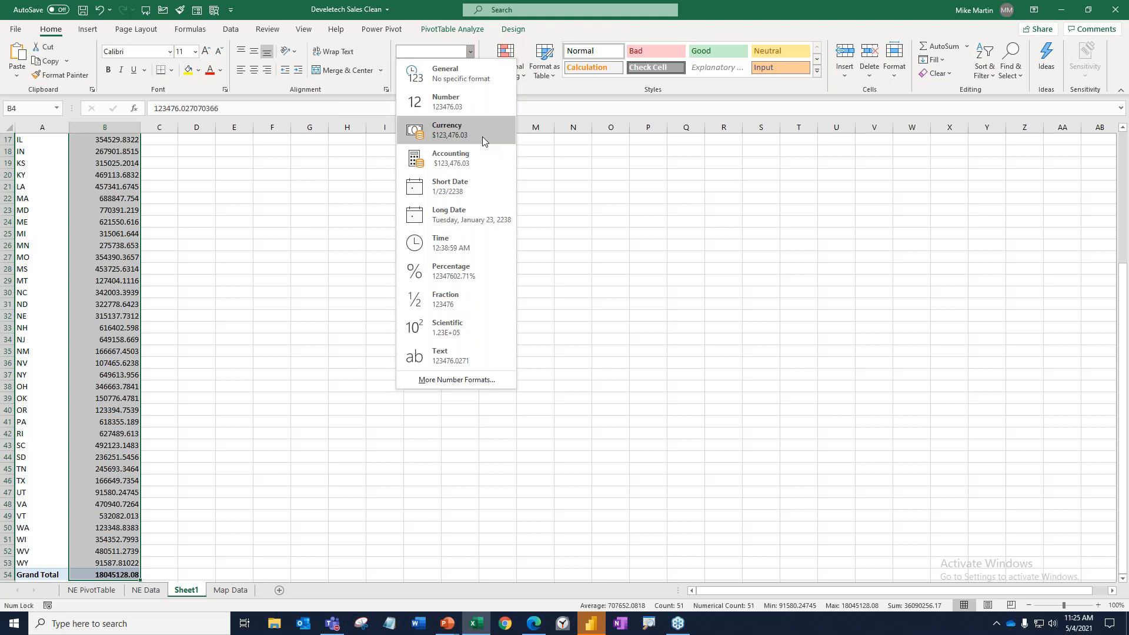
{"action": "left_click", "coordinate": [482, 136]}
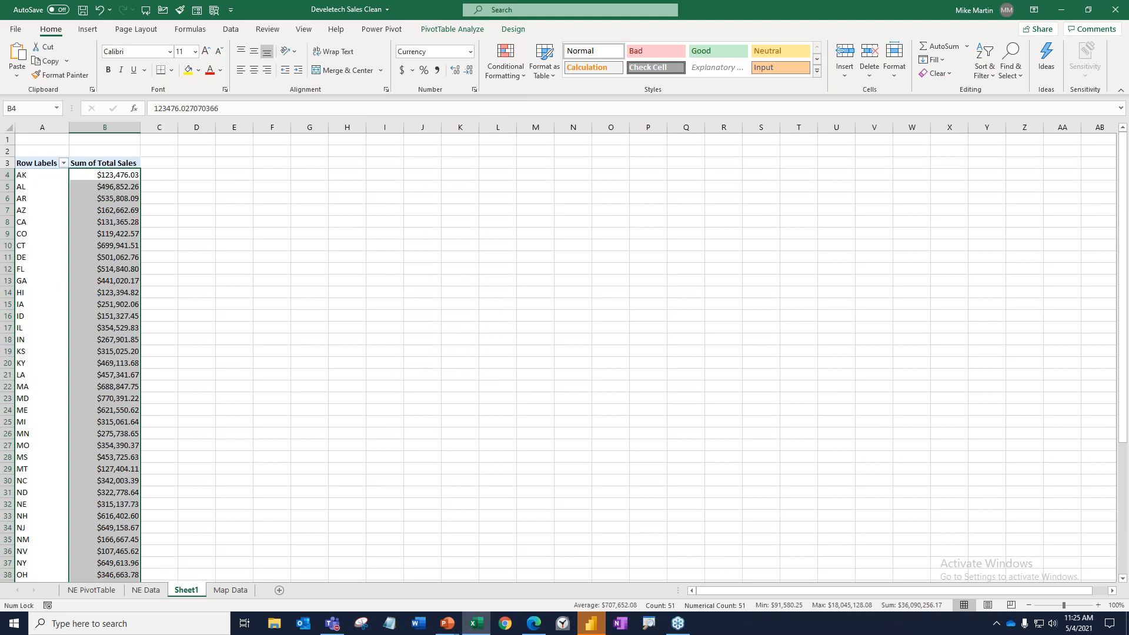
Reduce the PivotTable's sales values to whole dollars with no decimal places.
{"action": "scroll", "coordinate": [614, 281], "scroll_direction": "up", "scroll_amount": 3, "text": "ctrl"}
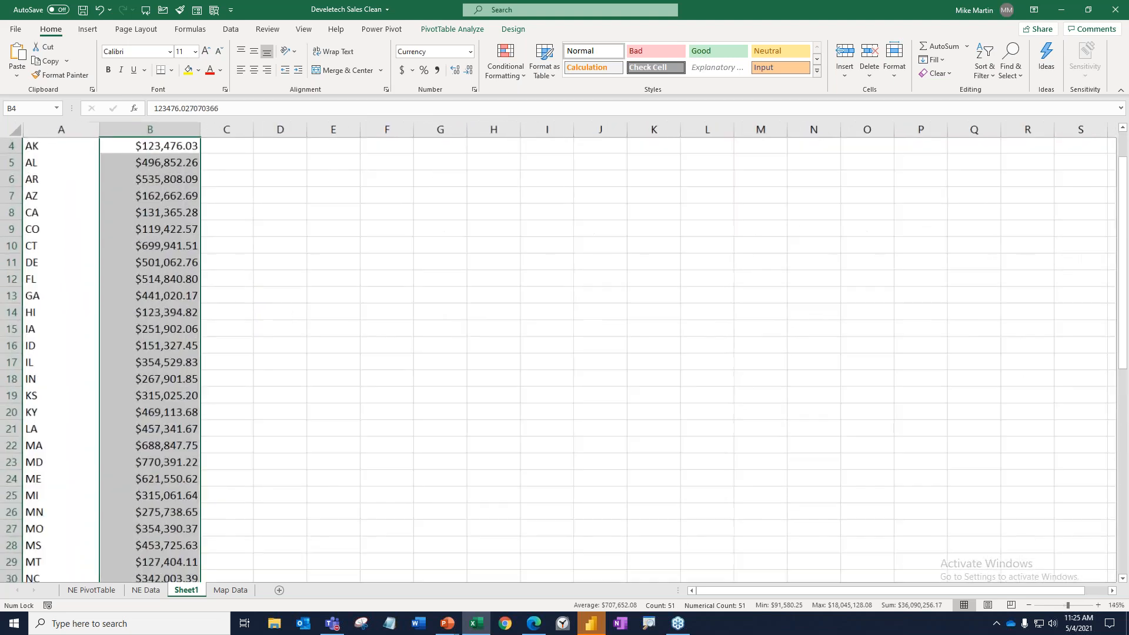
{"action": "scroll", "coordinate": [615, 282], "scroll_direction": "up", "scroll_amount": 1, "text": "ctrl"}
{"action": "scroll", "coordinate": [615, 283], "scroll_direction": "up", "scroll_amount": 1}
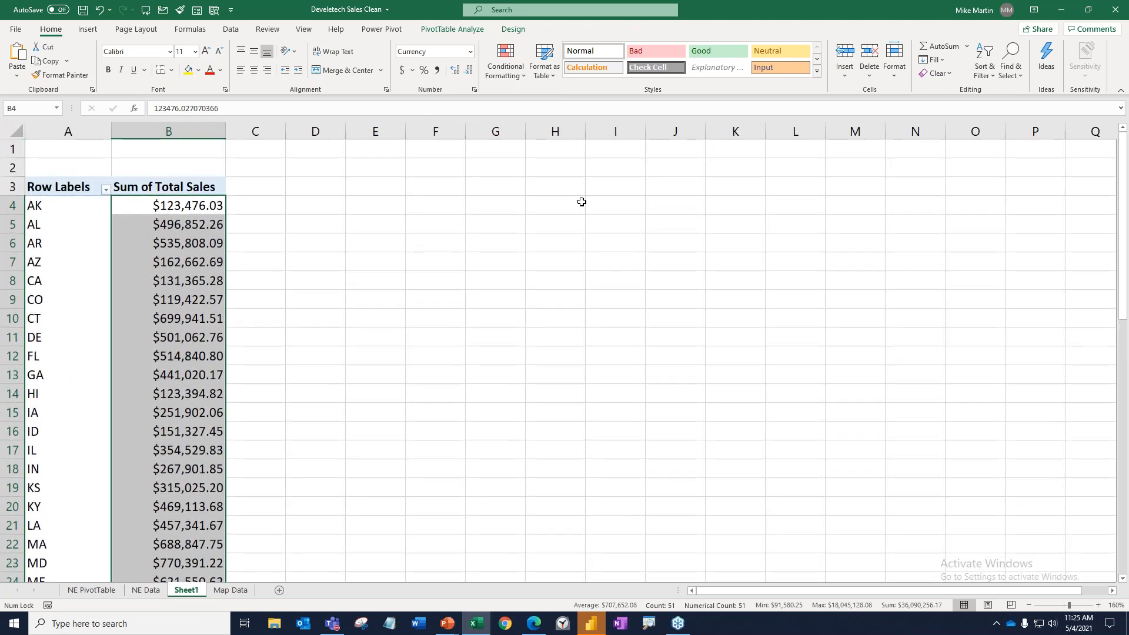
{"action": "left_click", "coordinate": [455, 70]}
{"action": "left_click", "coordinate": [468, 73]}
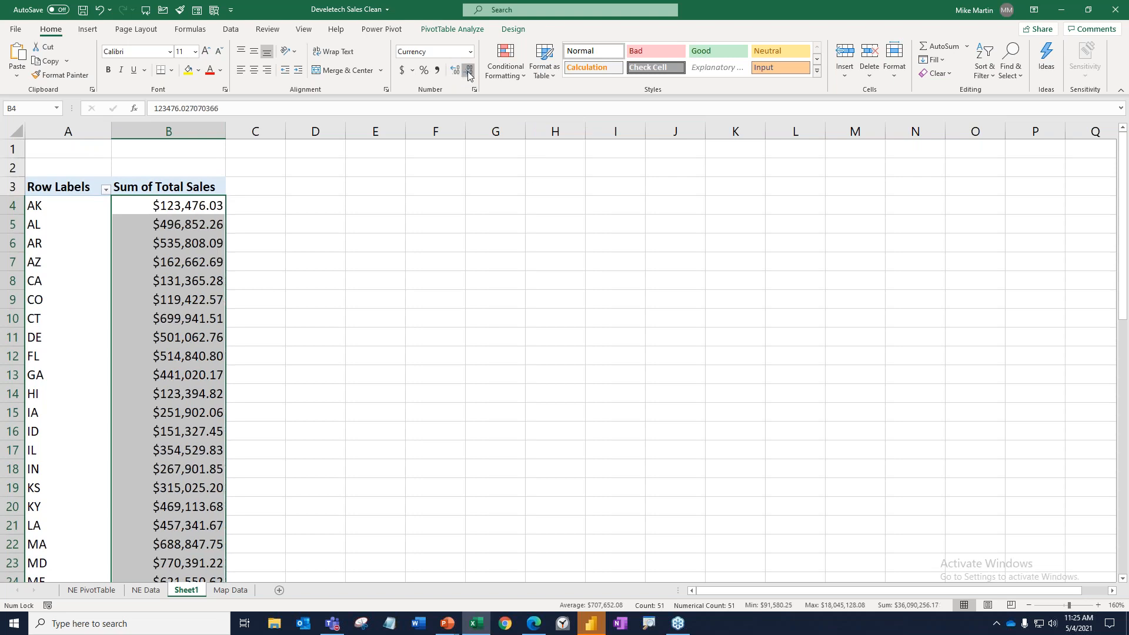
{"action": "left_click", "coordinate": [469, 73]}
{"action": "left_click", "coordinate": [469, 73]}
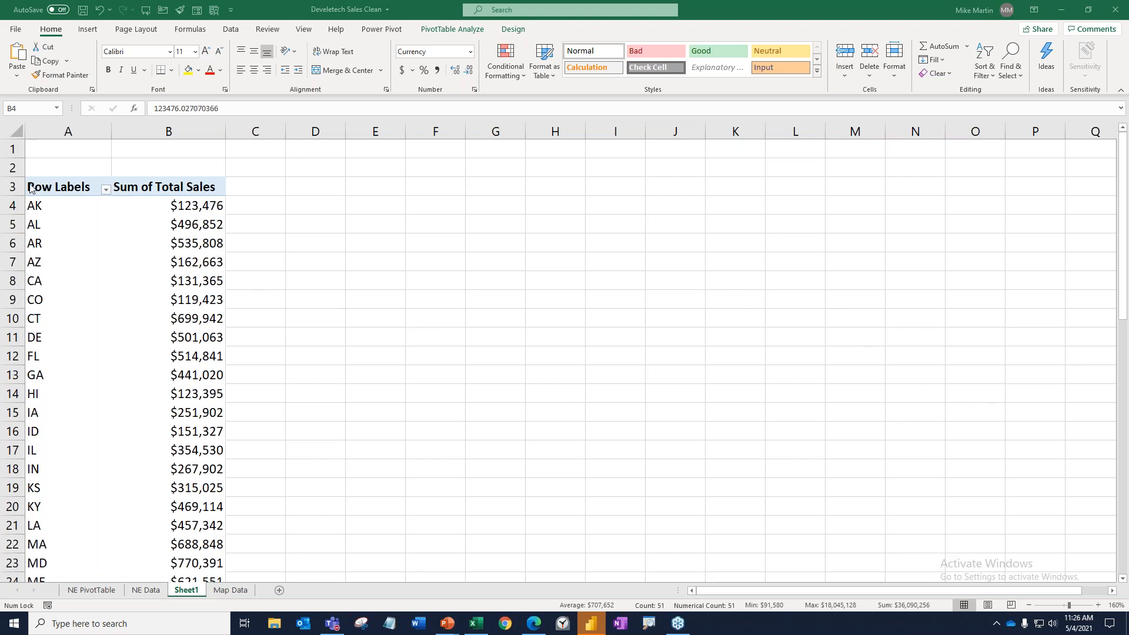
Select all state rows with their sales values in the PivotTable (A4:B53), leaving out the headers and the grand total.
{"action": "left_click", "coordinate": [32, 211]}
{"action": "left_click_drag", "start_coordinate": [33, 211], "coordinate": [147, 207]}
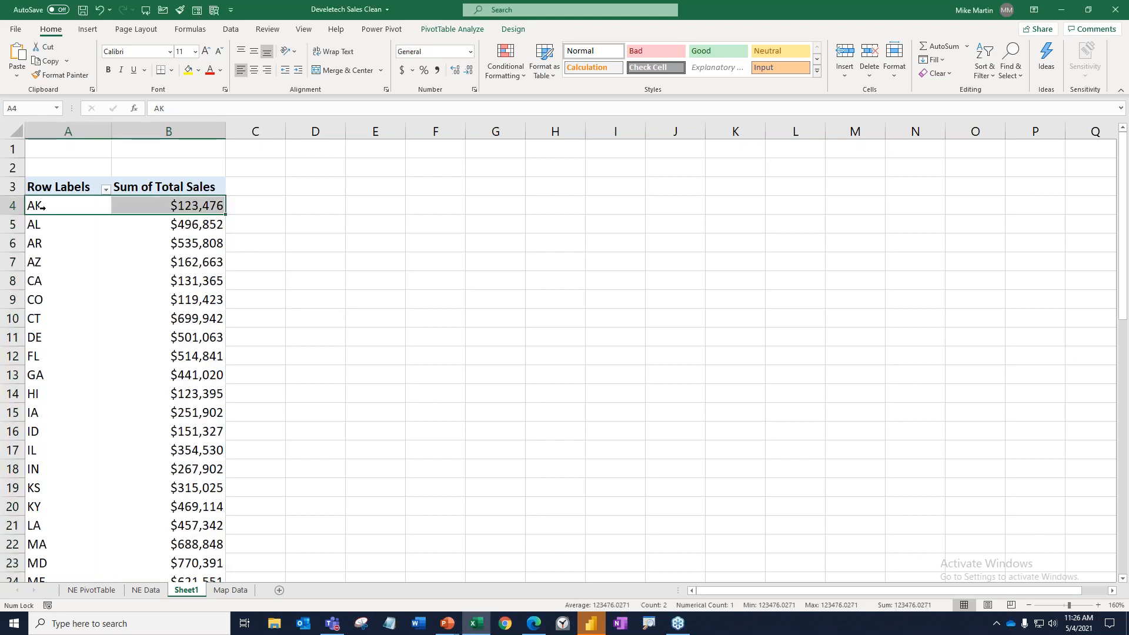
{"action": "left_click_drag", "start_coordinate": [50, 206], "coordinate": [167, 634]}
{"action": "scroll", "coordinate": [196, 320], "scroll_direction": "down", "scroll_amount": 20}
{"action": "scroll", "coordinate": [156, 128], "scroll_direction": "up", "scroll_amount": 16}
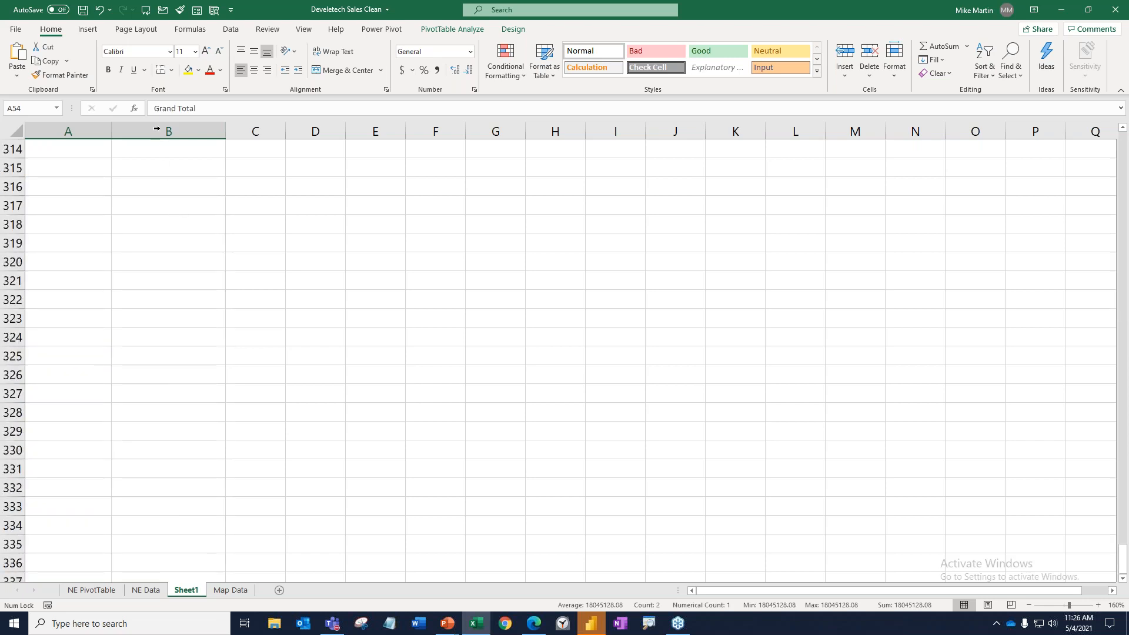
{"action": "scroll", "coordinate": [169, 196], "scroll_direction": "up", "scroll_amount": 20}
{"action": "scroll", "coordinate": [169, 202], "scroll_direction": "up", "scroll_amount": 4}
{"action": "scroll", "coordinate": [153, 191], "scroll_direction": "up", "scroll_amount": 20}
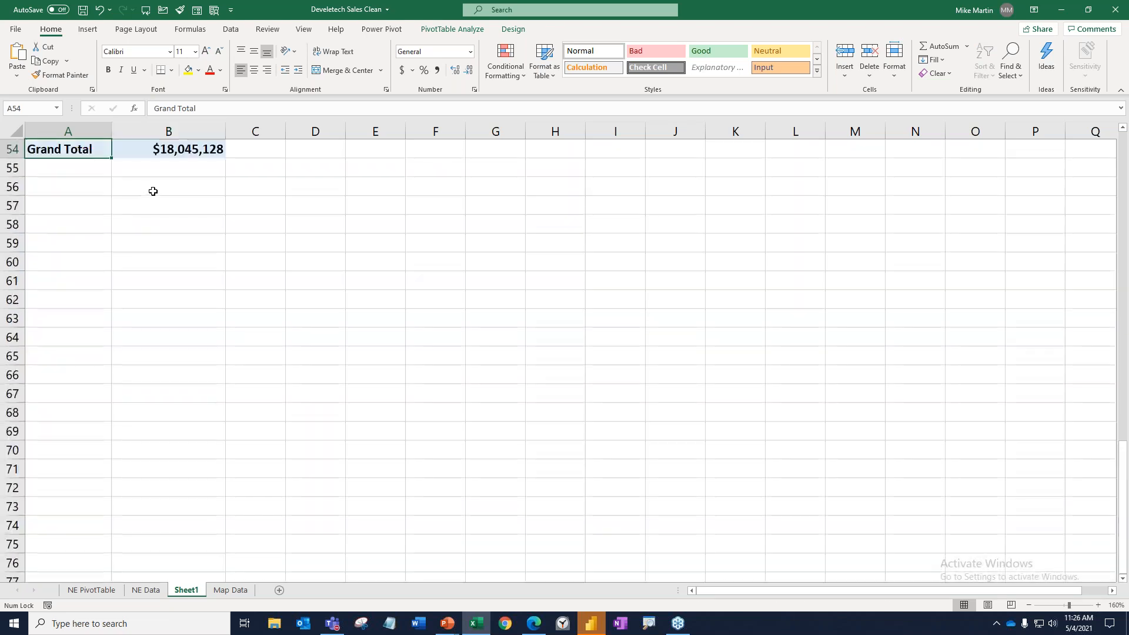
{"action": "scroll", "coordinate": [250, 294], "scroll_direction": "up", "scroll_amount": 5}
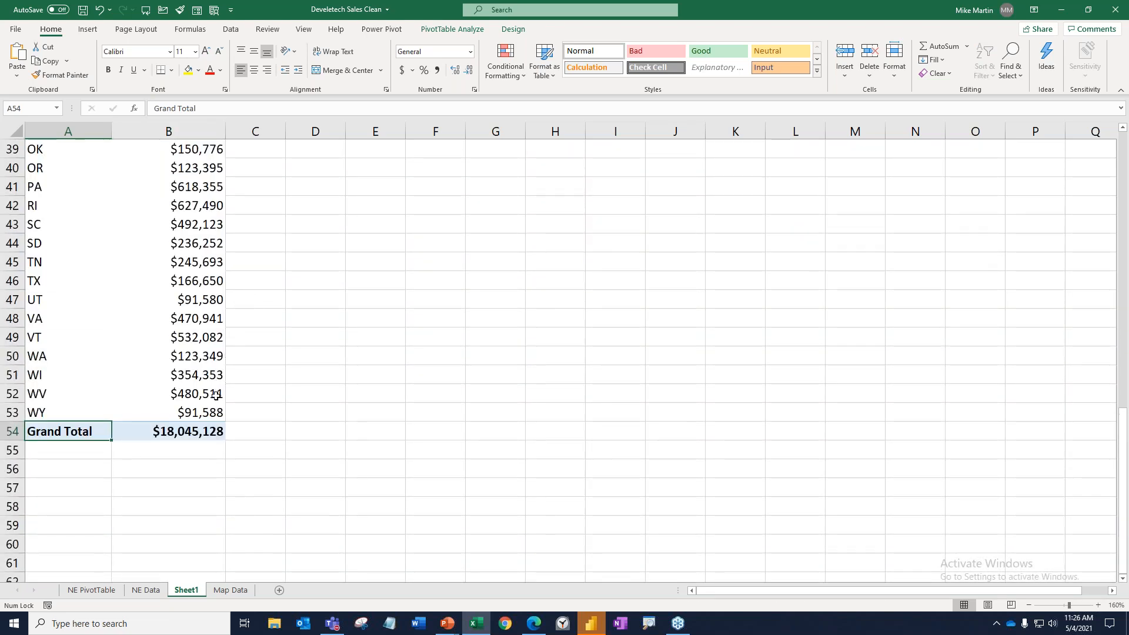
{"action": "left_click_drag", "start_coordinate": [214, 411], "coordinate": [53, 216]}
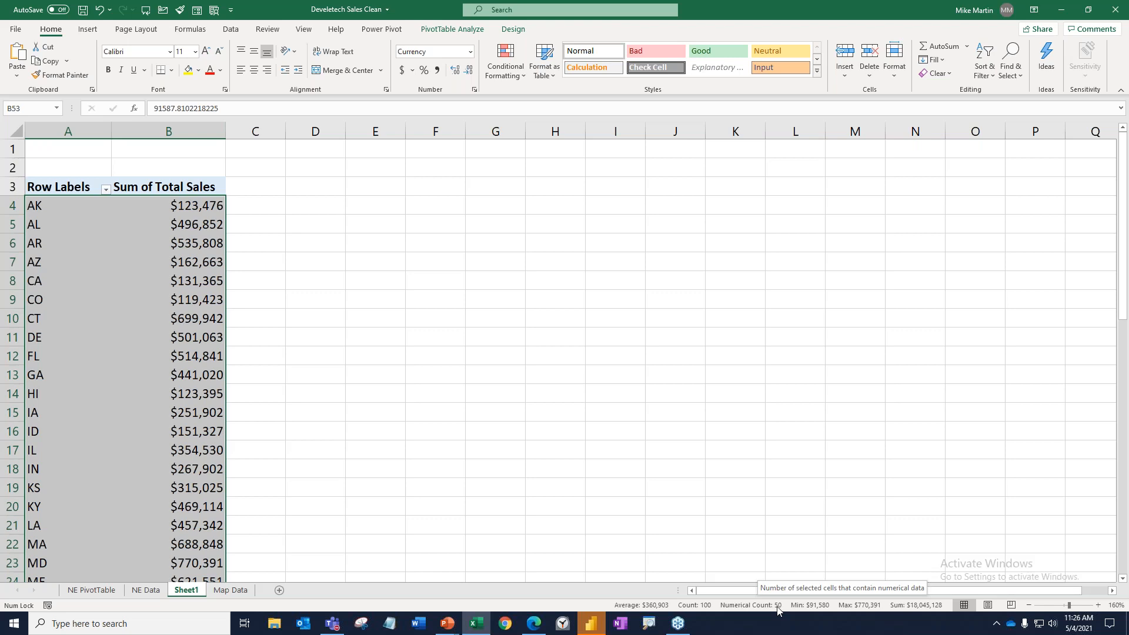
Try to insert a Filled Map chart directly from the selected PivotTable cells.
{"action": "left_click", "coordinate": [92, 32]}
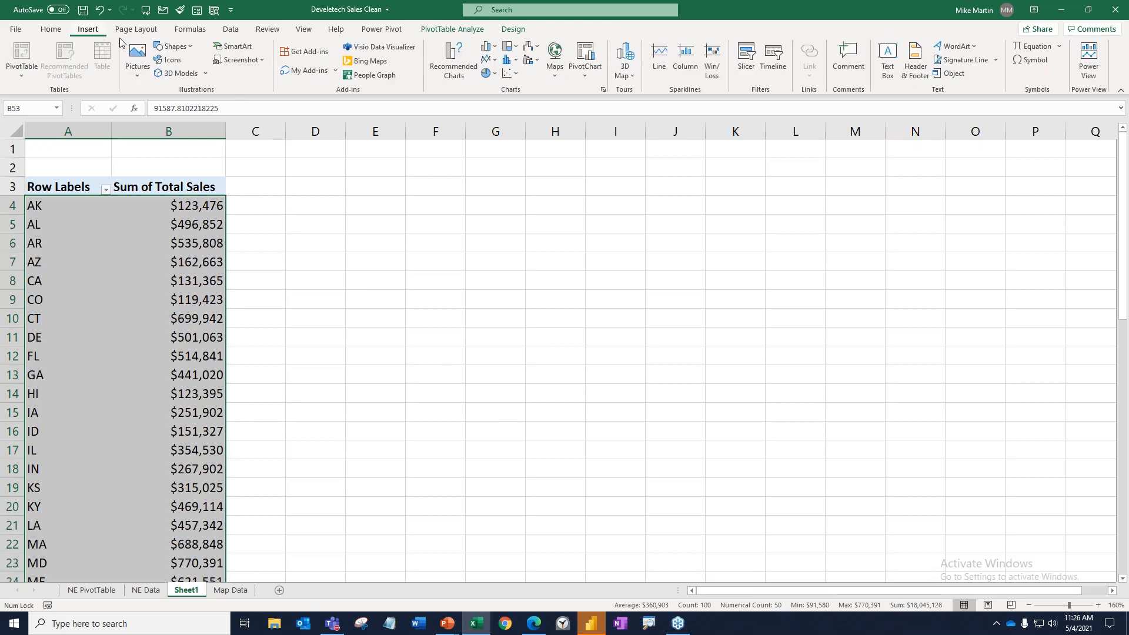
{"action": "left_click", "coordinate": [558, 75]}
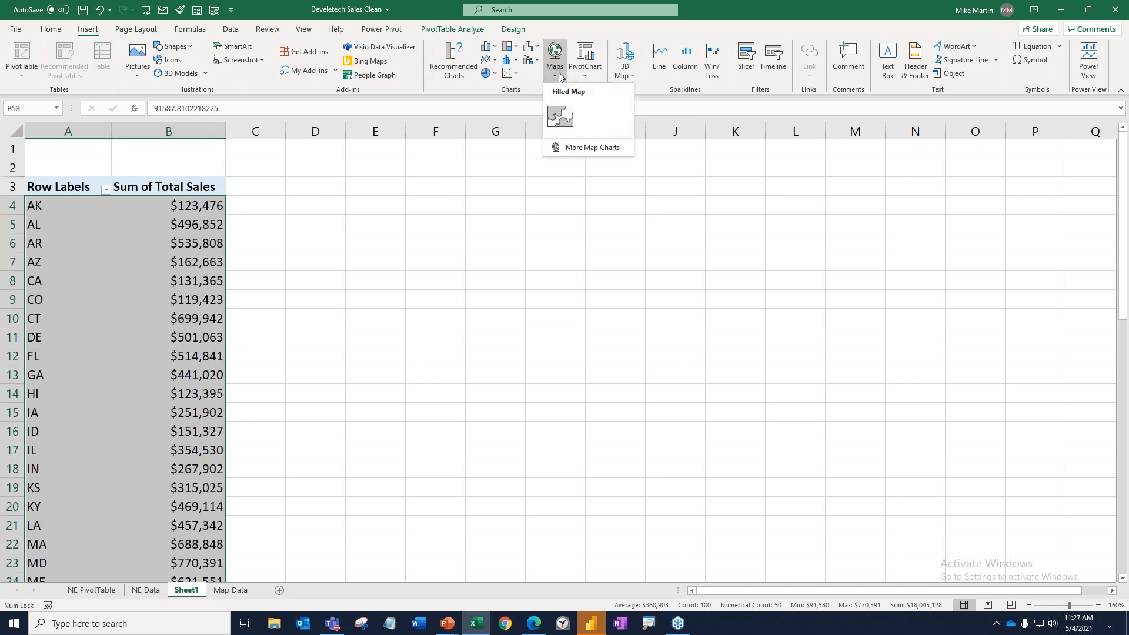
{"action": "left_click", "coordinate": [561, 117]}
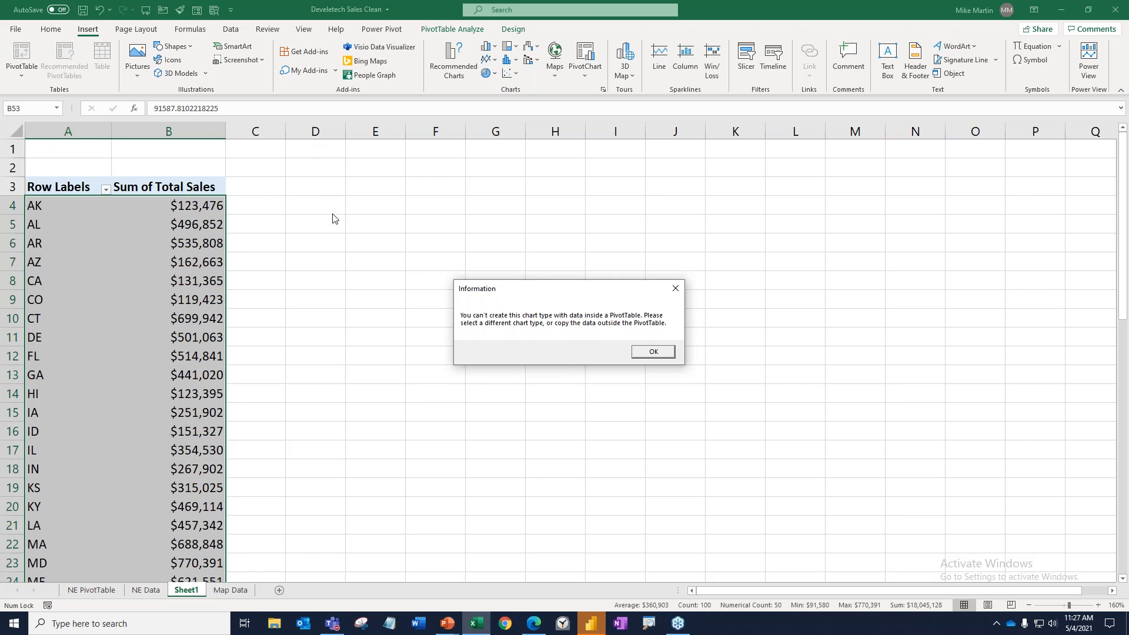
{"action": "left_click", "coordinate": [656, 353]}
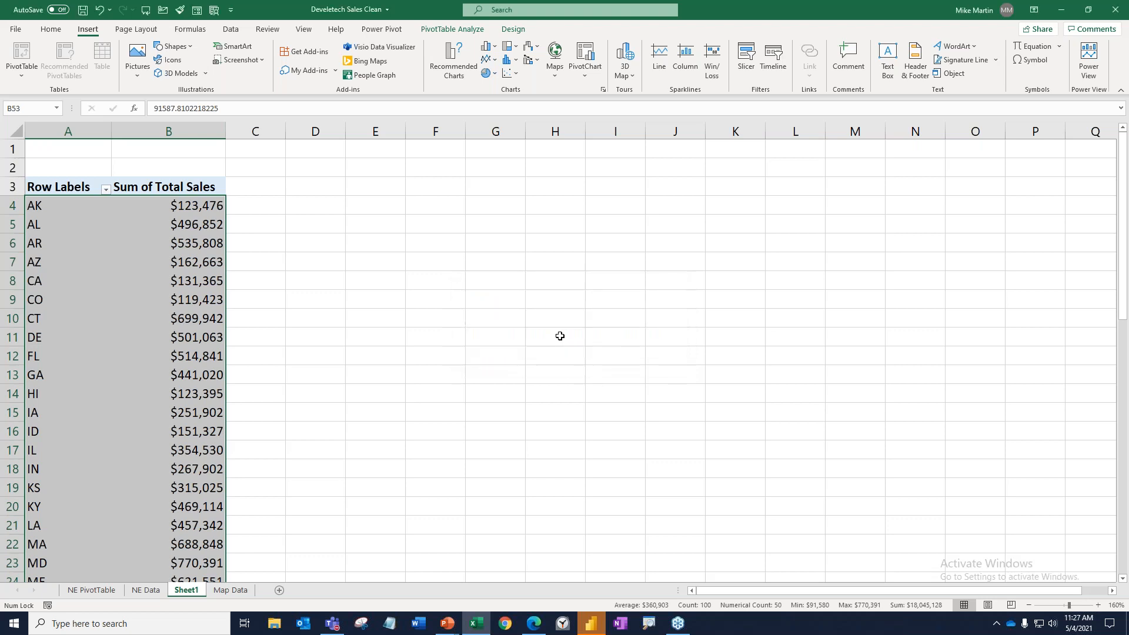
Copy the selected state and sales data out of the PivotTable and paste it starting at cell D4.
{"action": "key", "text": "ctrl+c"}
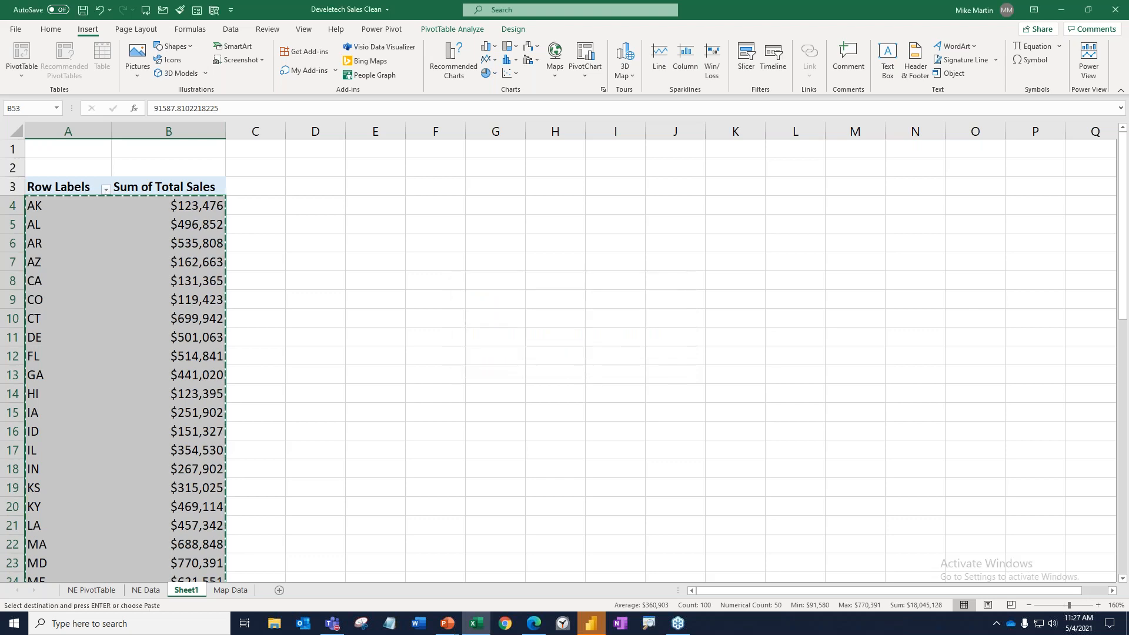
{"action": "left_click", "coordinate": [318, 205]}
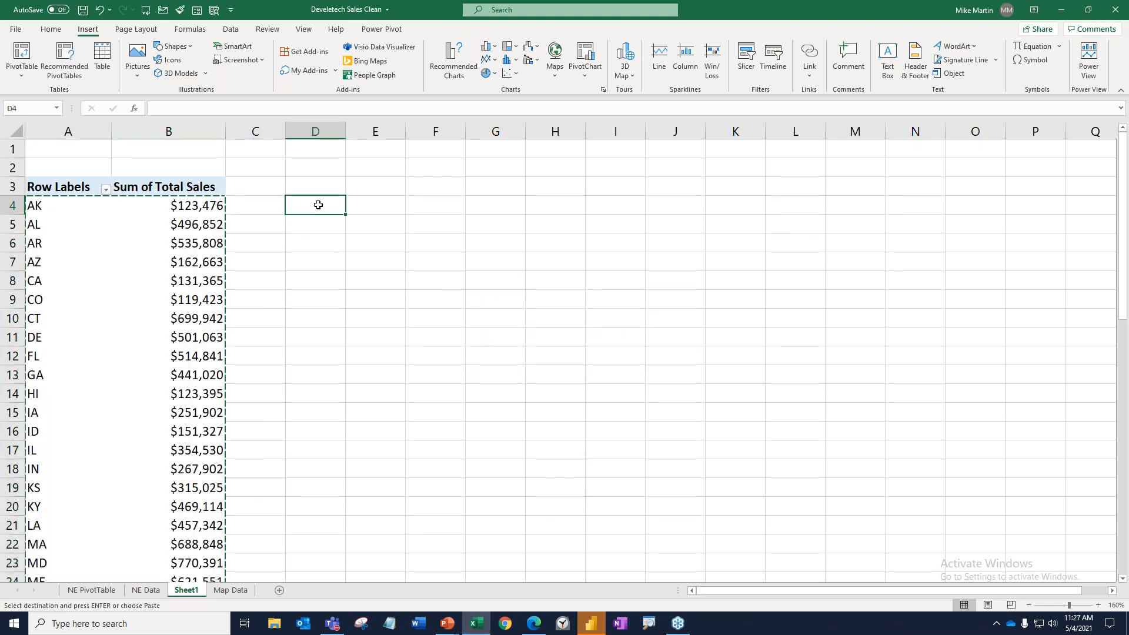
{"action": "key", "text": "ctrl+v"}
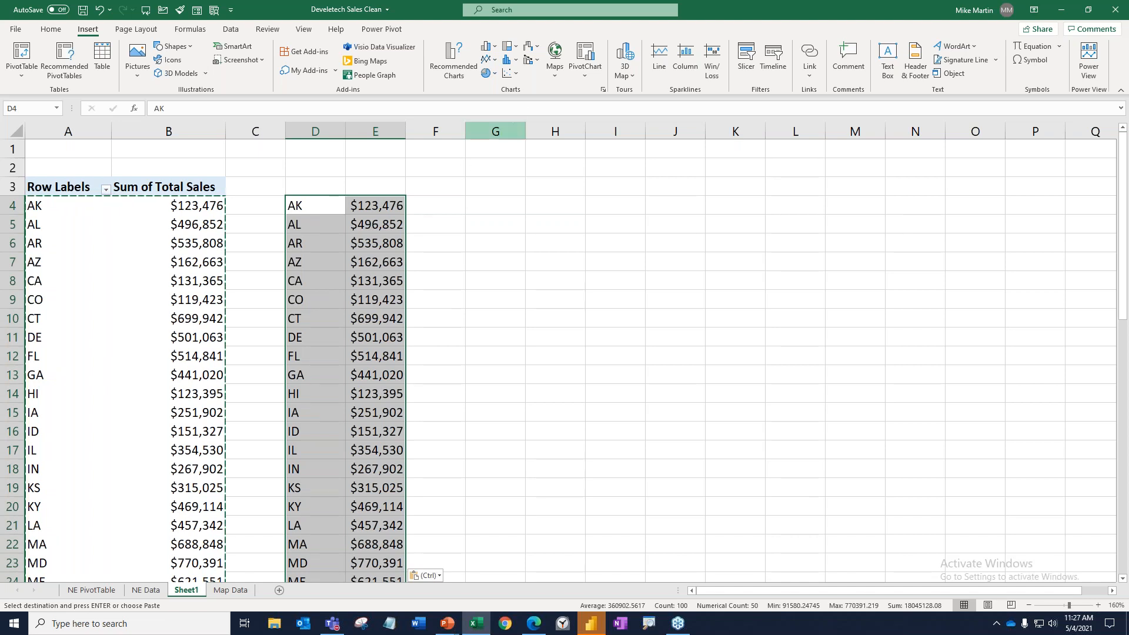
Insert a Filled Map chart from the pasted state data and place it beside that data, starting around column G.
{"action": "left_click", "coordinate": [552, 73]}
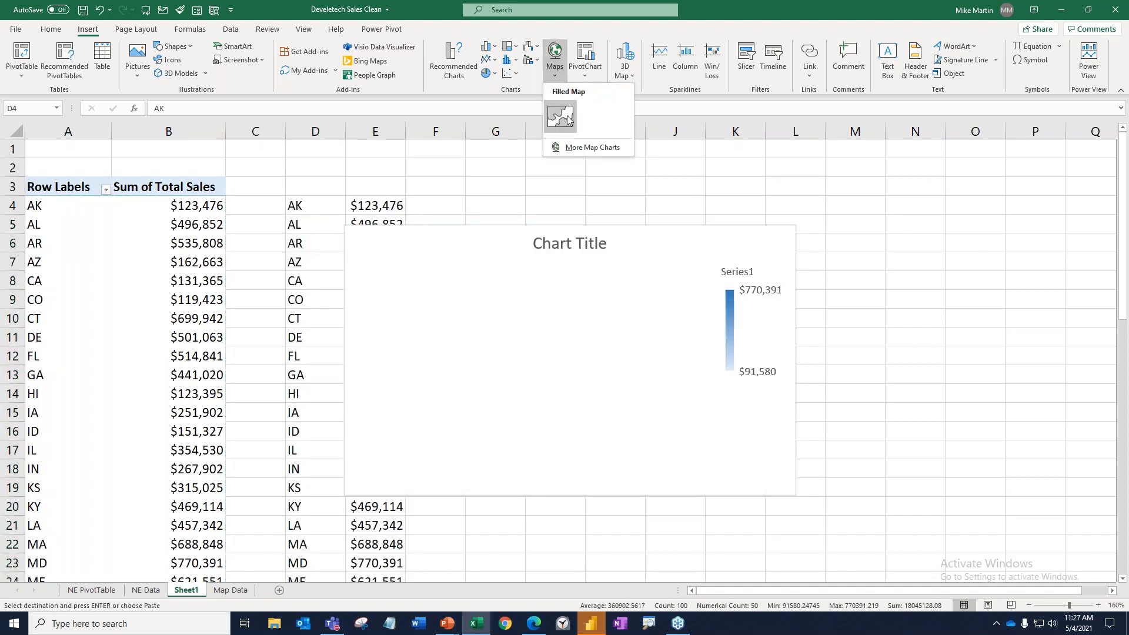
{"action": "left_click", "coordinate": [565, 115]}
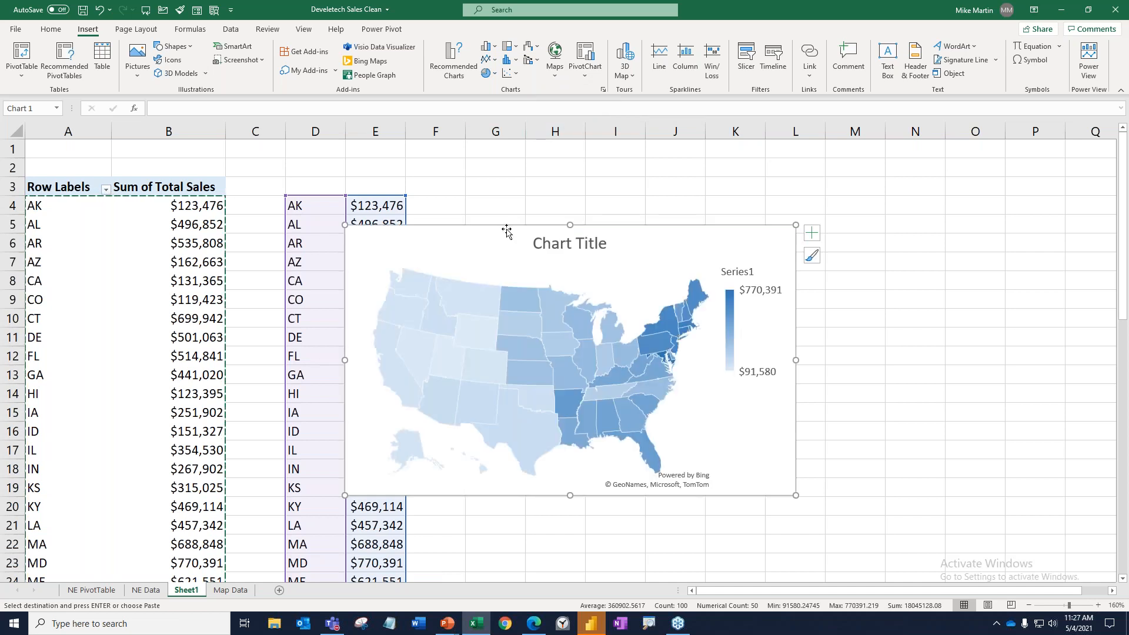
{"action": "left_click_drag", "start_coordinate": [508, 230], "coordinate": [634, 169]}
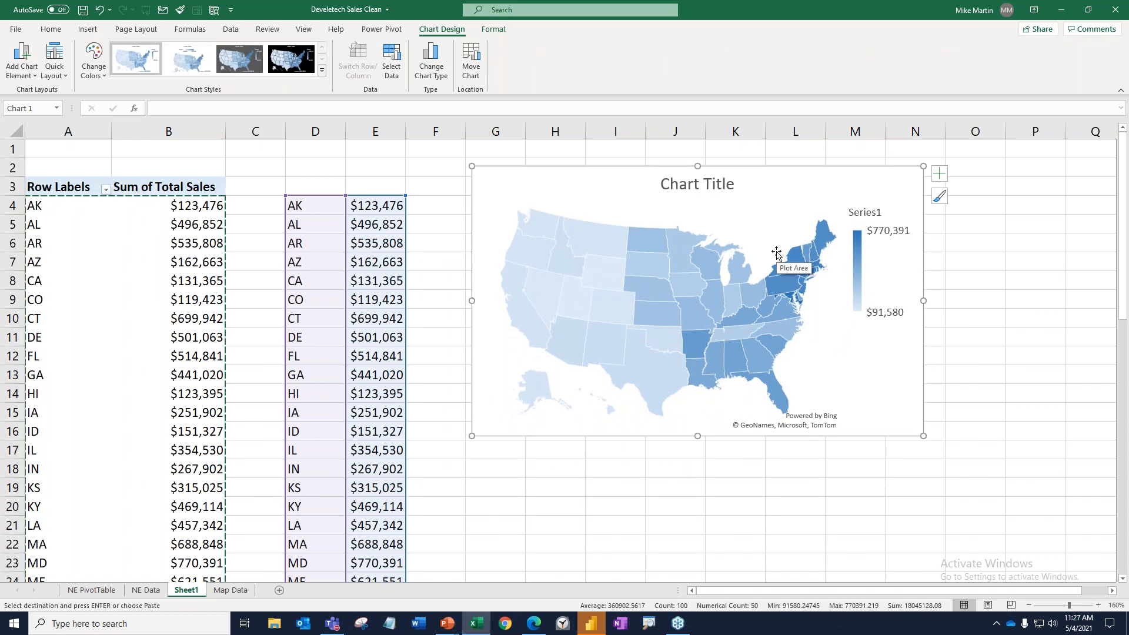
Title the map chart "Total Sales 2020", and enlarge and reposition it beside the pasted data.
{"action": "left_click", "coordinate": [686, 187]}
{"action": "triple_click", "coordinate": [685, 186]}
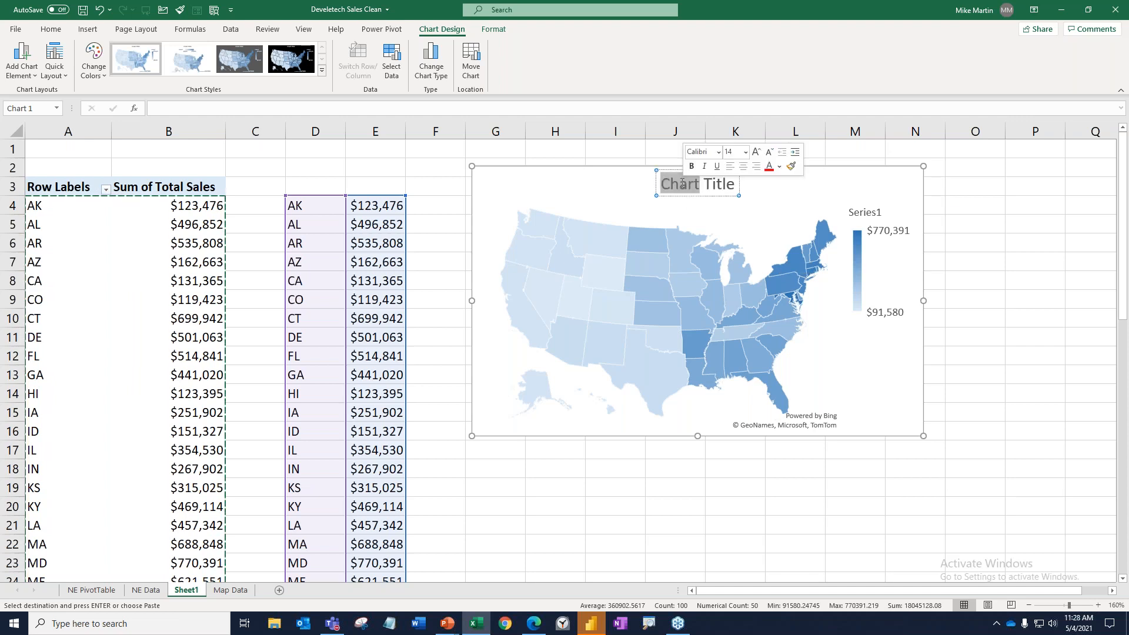
{"action": "triple_click", "coordinate": [680, 183]}
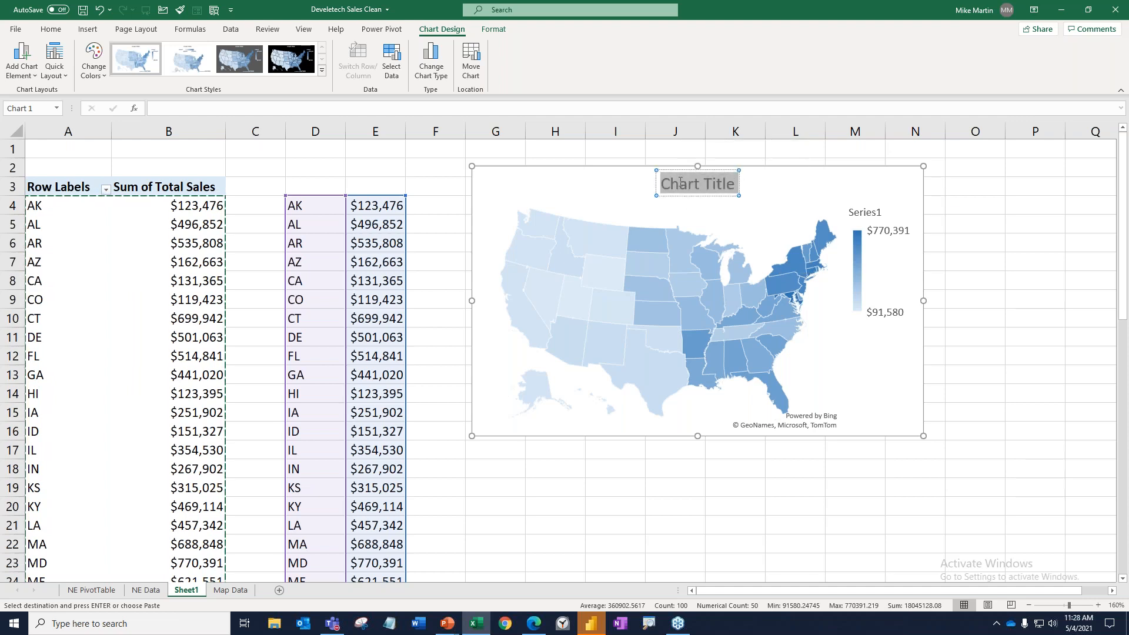
{"action": "type", "text": "Total S"}
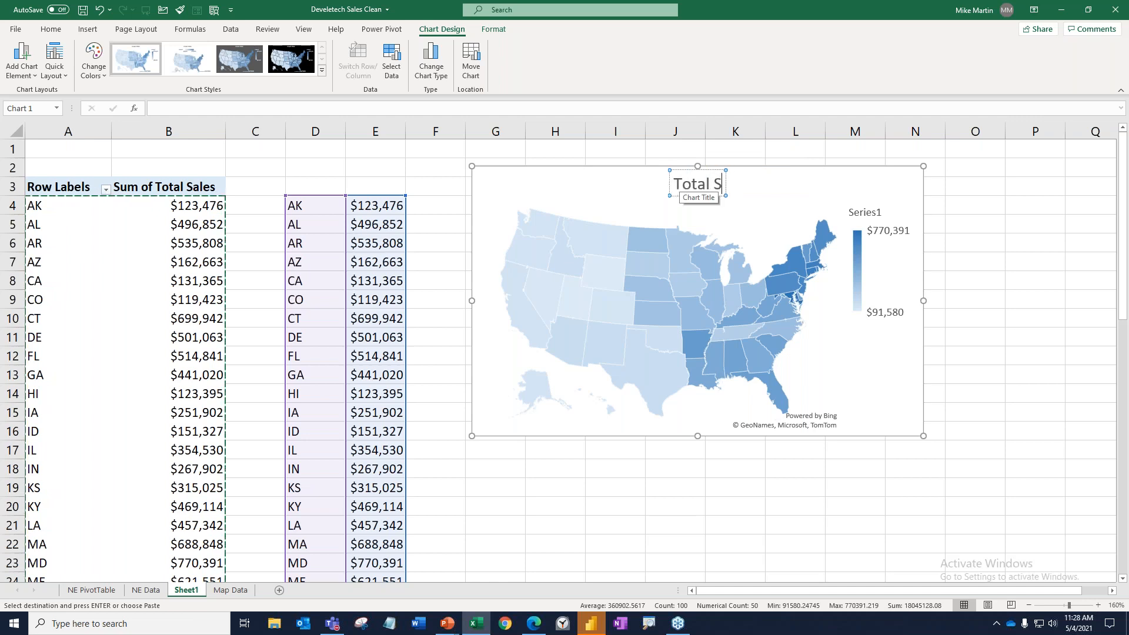
{"action": "type", "text": "ales 2020"}
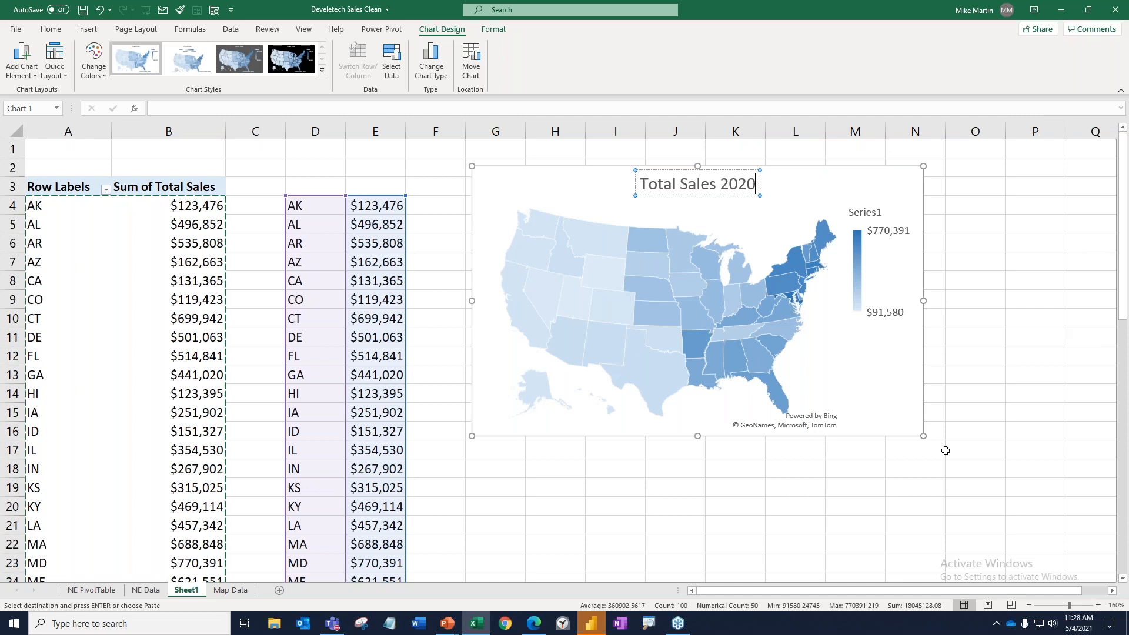
{"action": "left_click_drag", "start_coordinate": [923, 435], "coordinate": [1007, 500]}
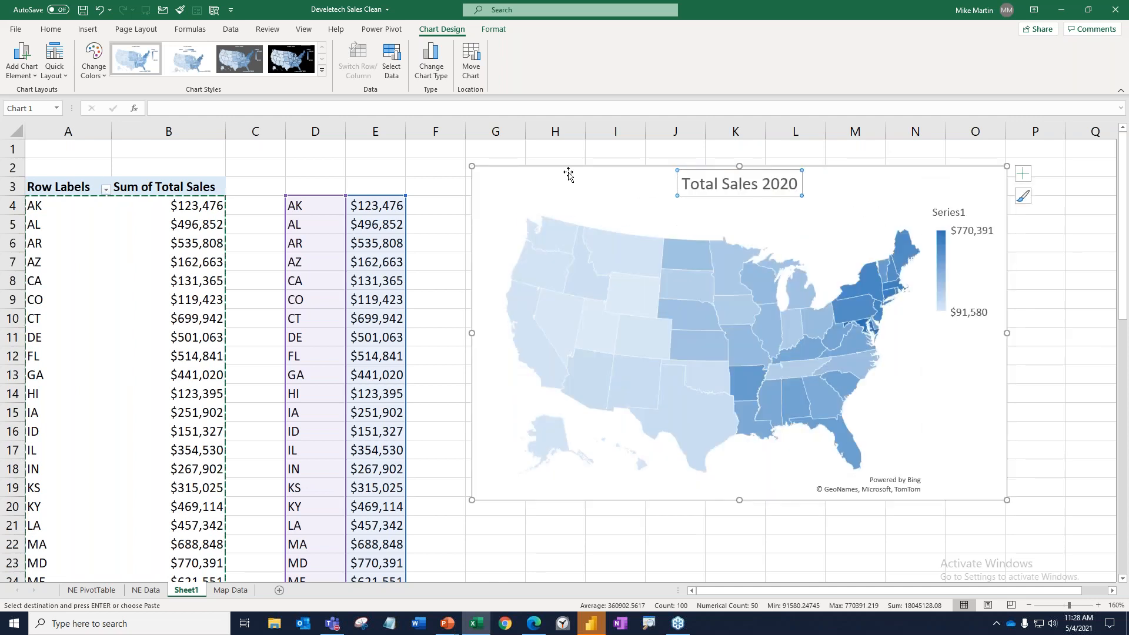
{"action": "mouse_move", "coordinate": [567, 174]}
{"action": "left_mouse_down"}
{"action": "mouse_move", "coordinate": [518, 186]}
{"action": "mouse_move", "coordinate": [556, 206]}
{"action": "left_mouse_up"}
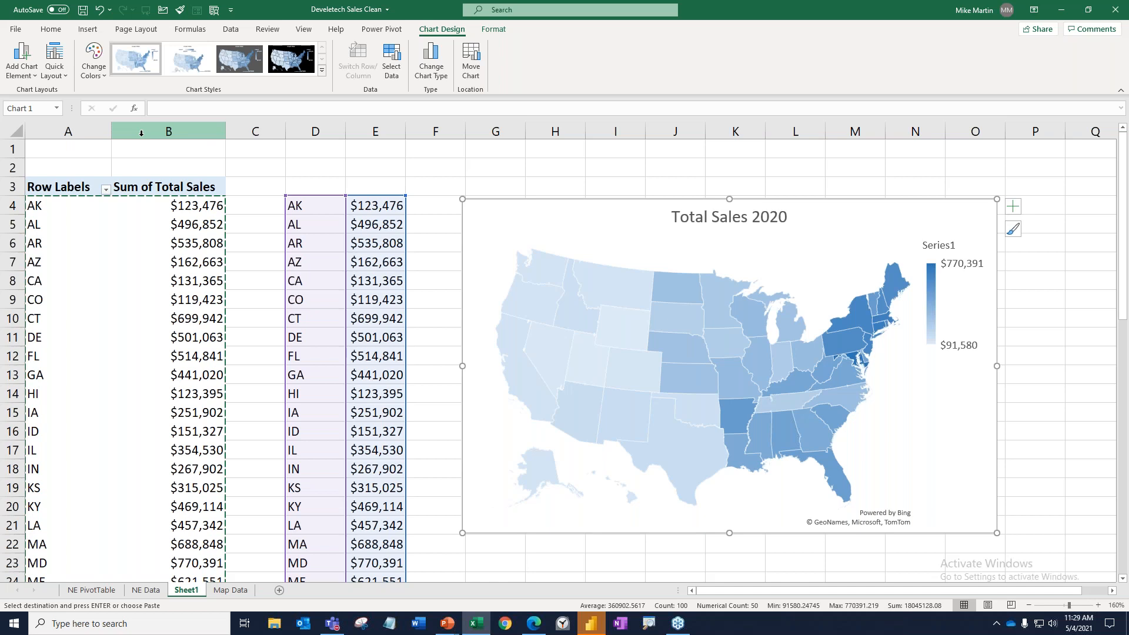
Group columns A and B and collapse the group to hide the PivotTable.
{"action": "left_click_drag", "start_coordinate": [68, 131], "coordinate": [141, 133]}
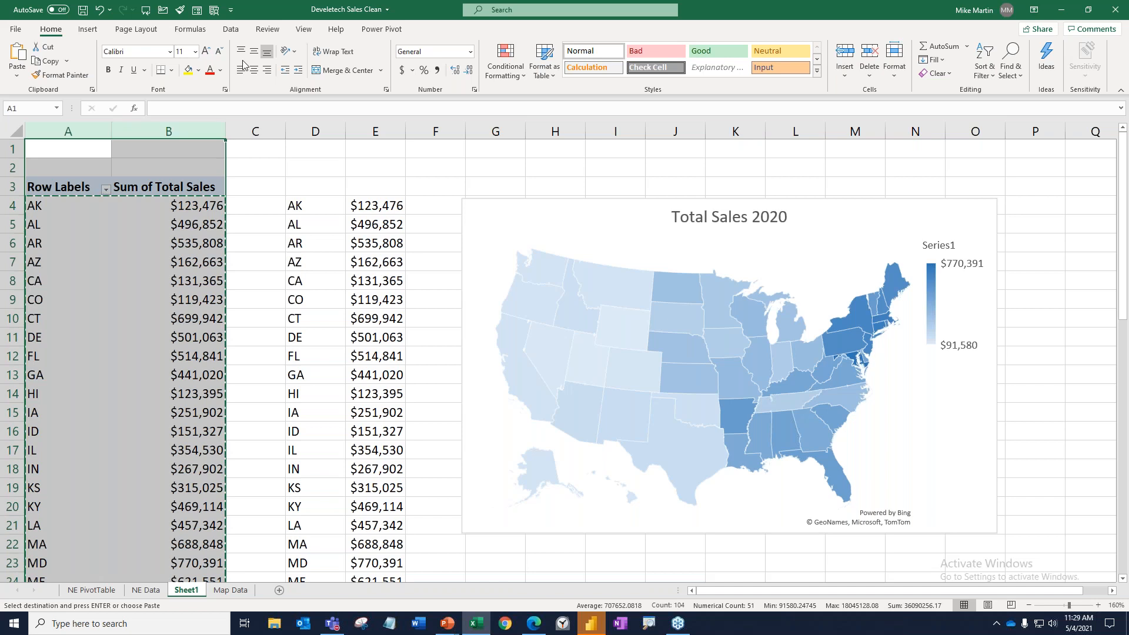
{"action": "left_click", "coordinate": [231, 29]}
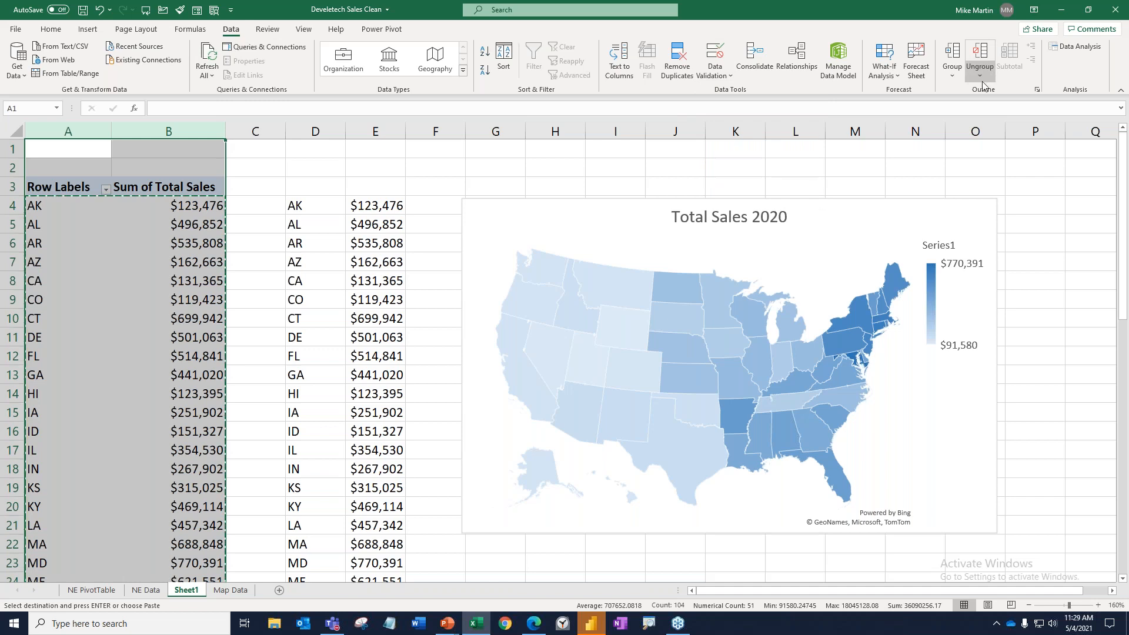
{"action": "left_click", "coordinate": [958, 73]}
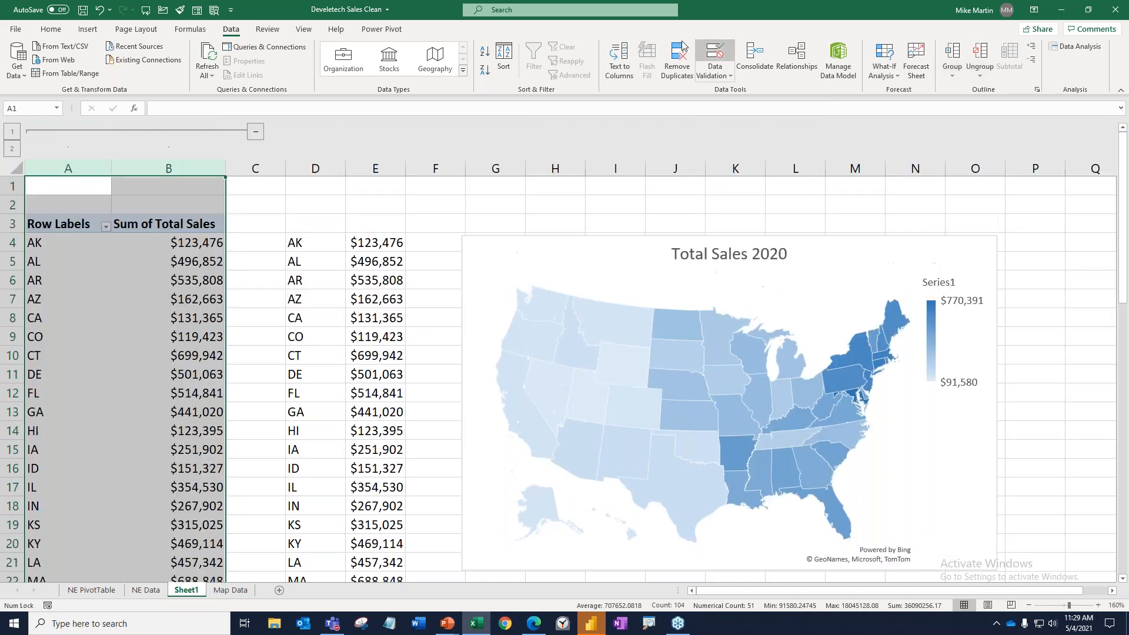
{"action": "left_click", "coordinate": [255, 132]}
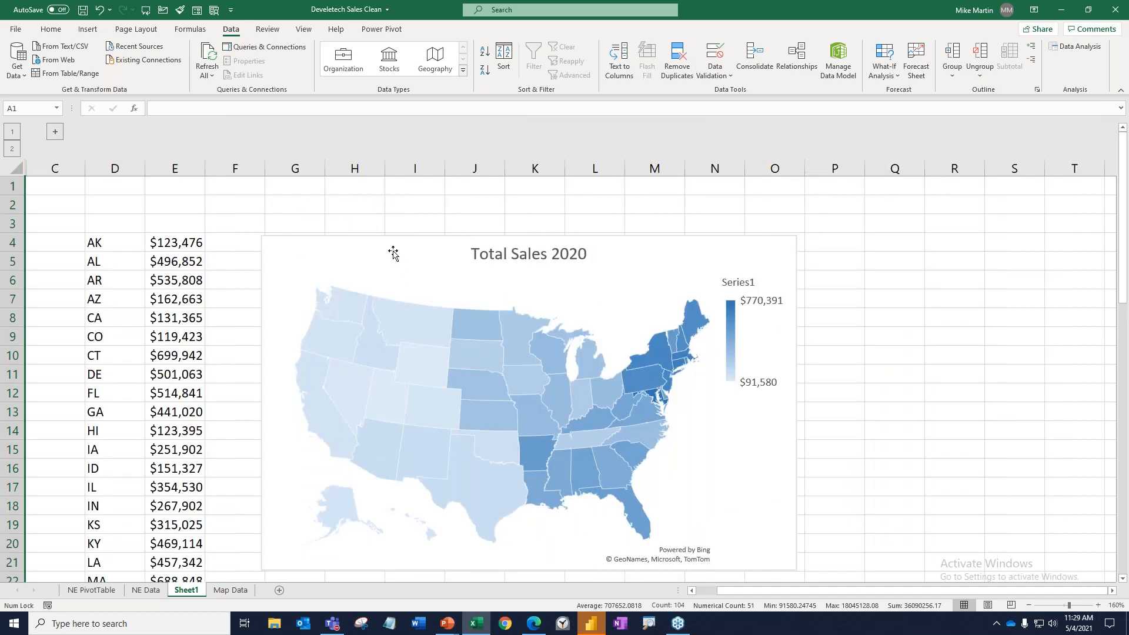
Move the map chart up so that its upper edge sits around row 2.
{"action": "left_click_drag", "start_coordinate": [393, 252], "coordinate": [395, 203]}
{"action": "left_click_drag", "start_coordinate": [805, 358], "coordinate": [805, 359]}
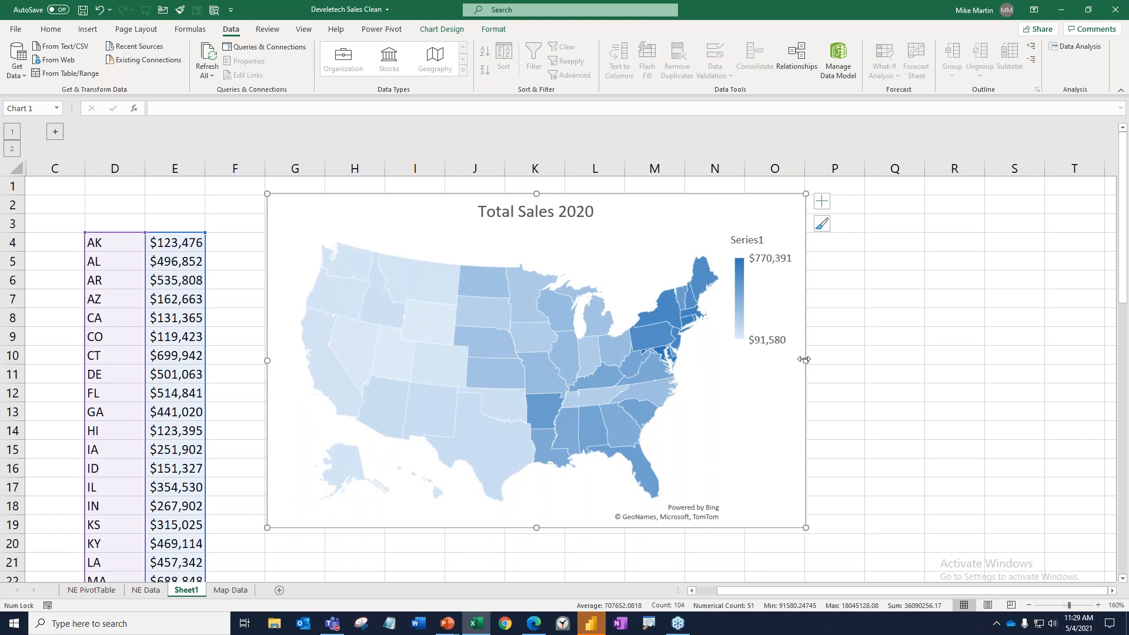
Expand the grouped columns A and B to show the PivotTable, and collapse the group again.
{"action": "left_click", "coordinate": [55, 131]}
{"action": "left_click", "coordinate": [260, 132]}
{"action": "left_click", "coordinate": [55, 130]}
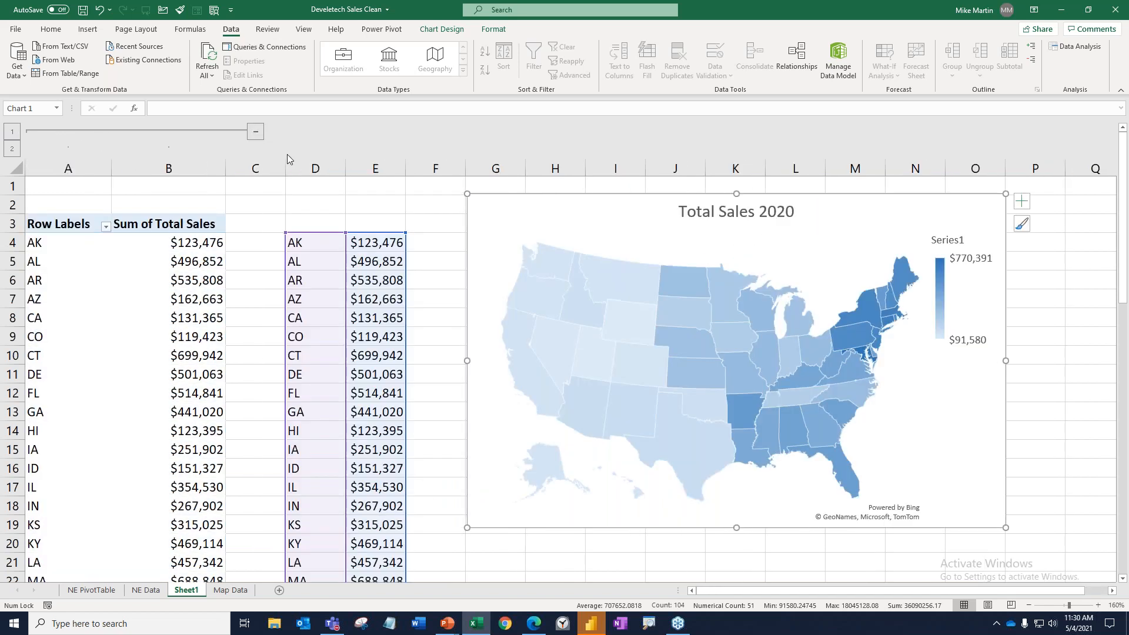
{"action": "left_click", "coordinate": [261, 132]}
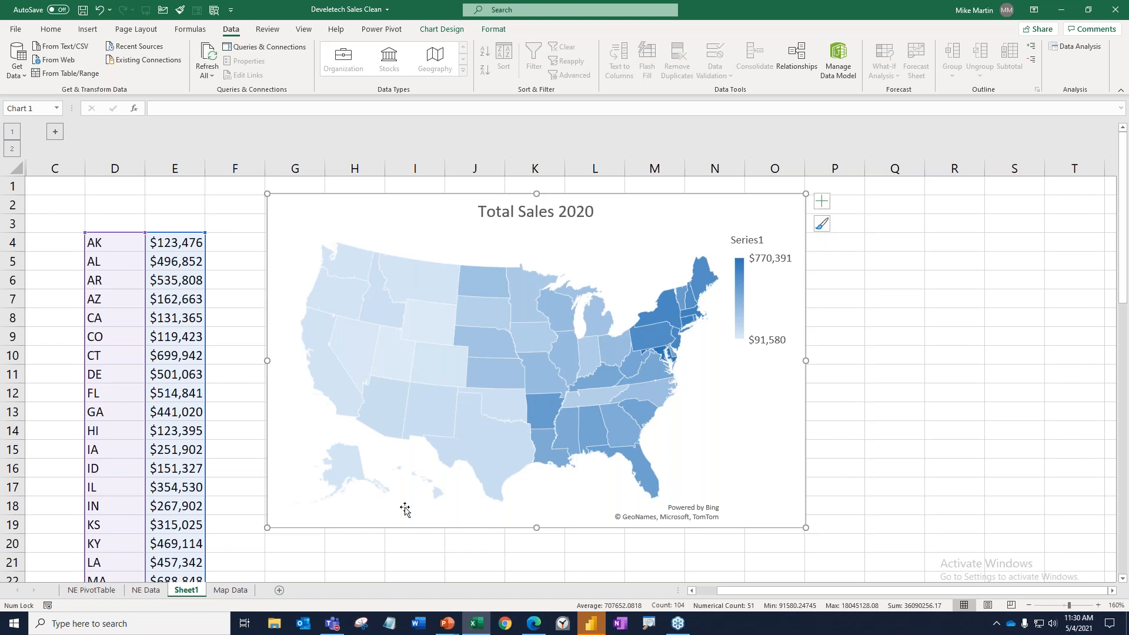
Enlarge the map chart to reach around column P and row 21, and add data labels to it.
{"action": "left_click_drag", "start_coordinate": [805, 527], "coordinate": [853, 561]}
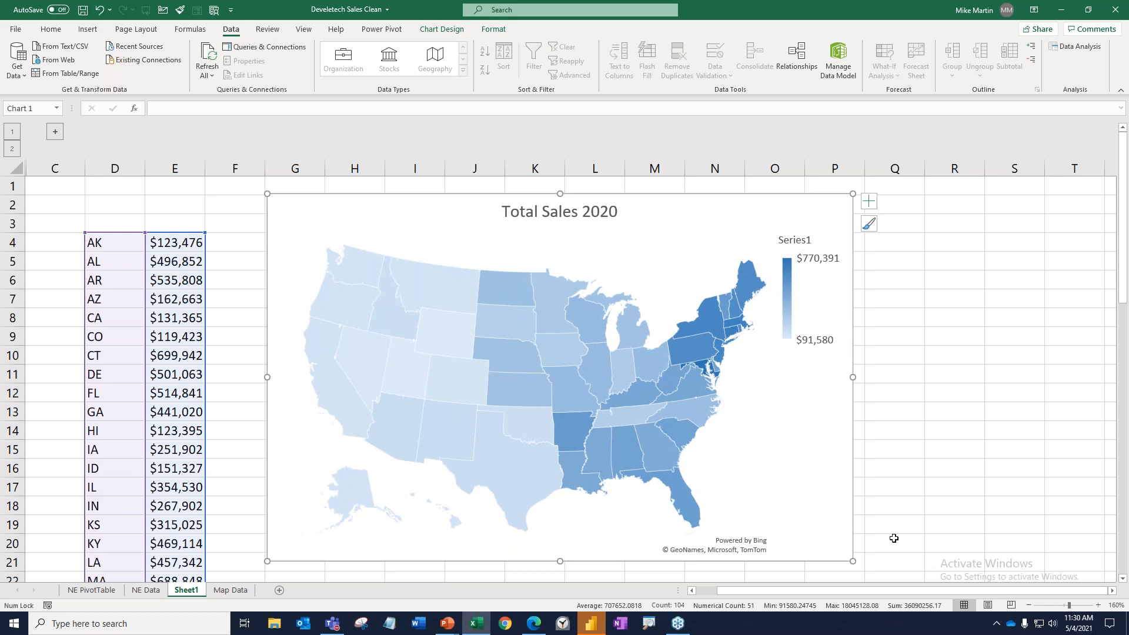
{"action": "left_click", "coordinate": [867, 208]}
{"action": "left_click", "coordinate": [898, 227]}
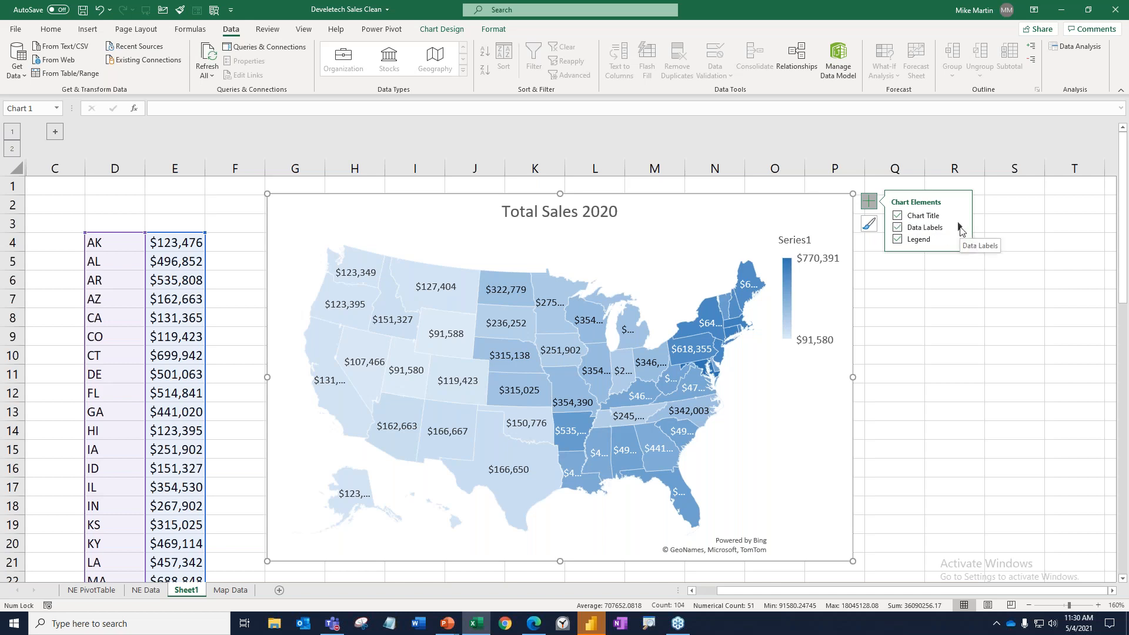
Set the map's data labels to contain the category name instead of the value.
{"action": "left_click", "coordinate": [959, 229]}
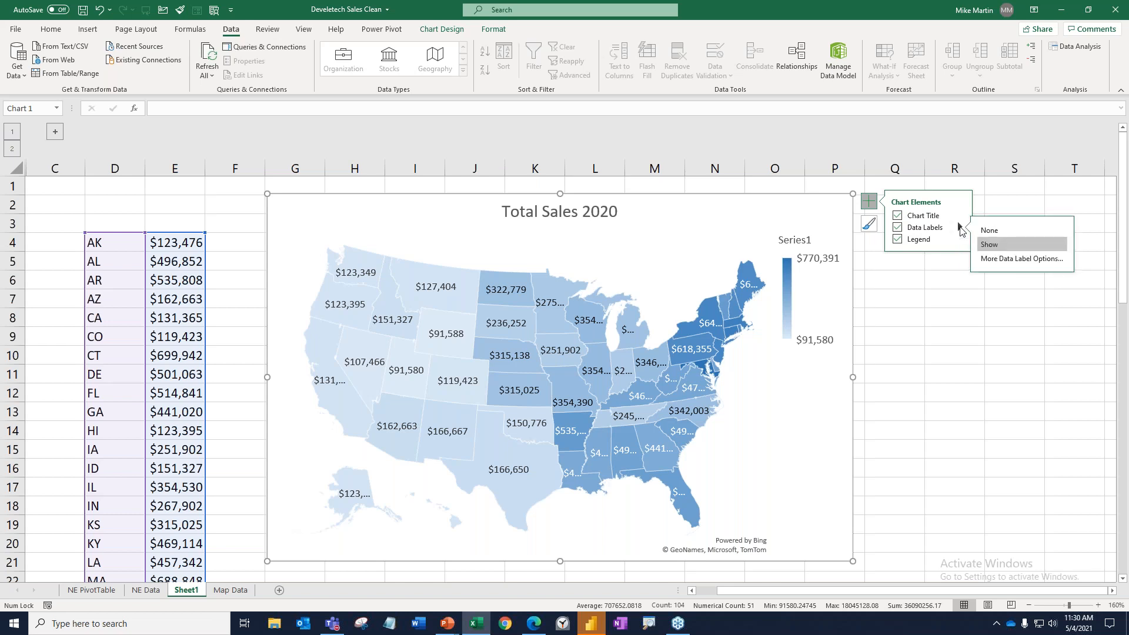
{"action": "left_click", "coordinate": [1024, 263]}
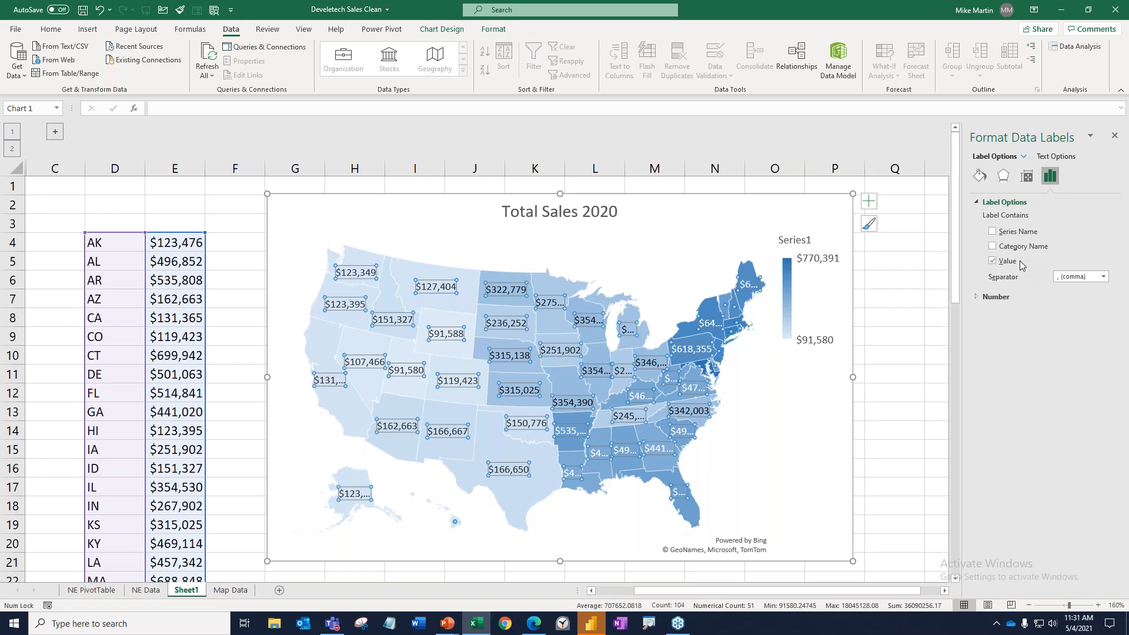
{"action": "left_click", "coordinate": [994, 247]}
{"action": "left_click", "coordinate": [1001, 261]}
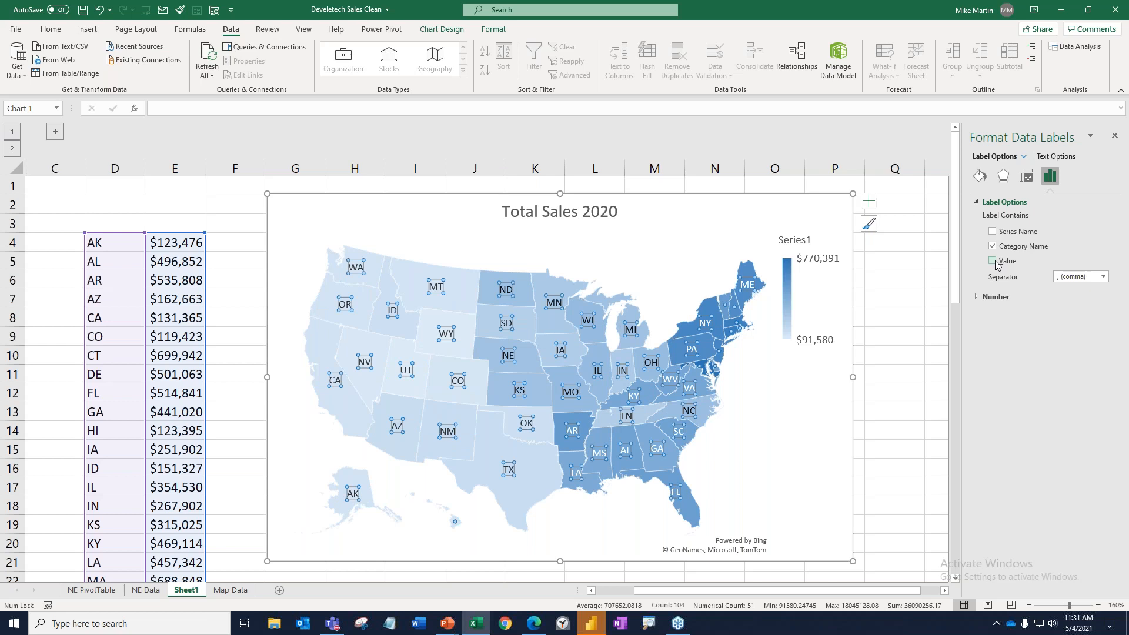
{"action": "left_click", "coordinate": [879, 297]}
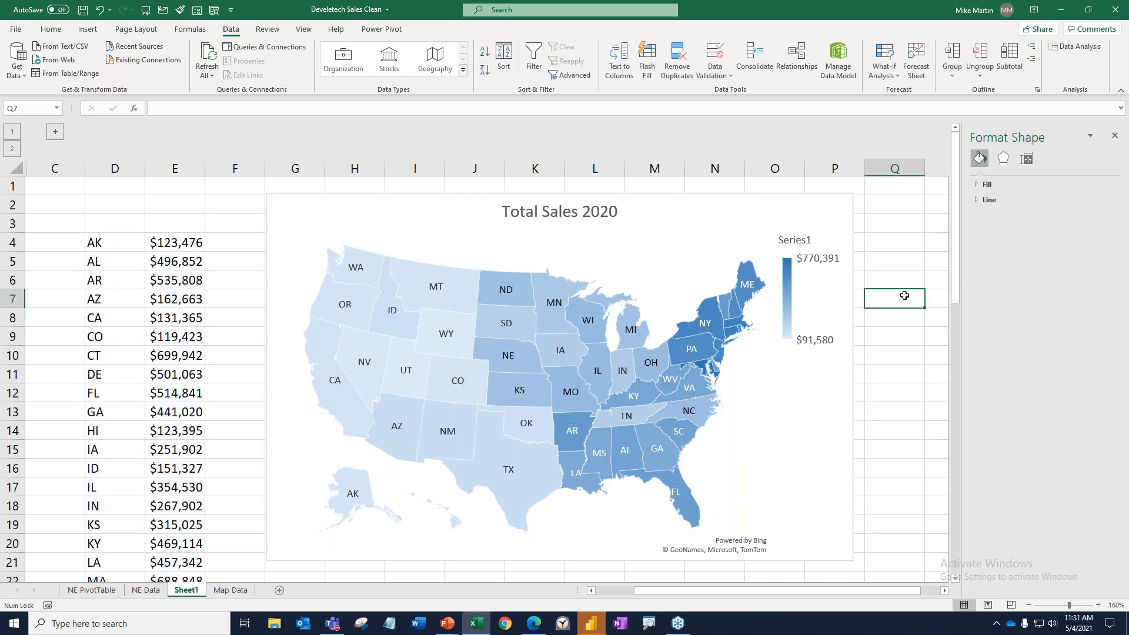
{"action": "mouse_move", "coordinate": [520, 292]}
{"action": "mouse_move", "coordinate": [516, 329]}
{"action": "mouse_move", "coordinate": [708, 316]}
{"action": "left_click", "coordinate": [120, 246]}
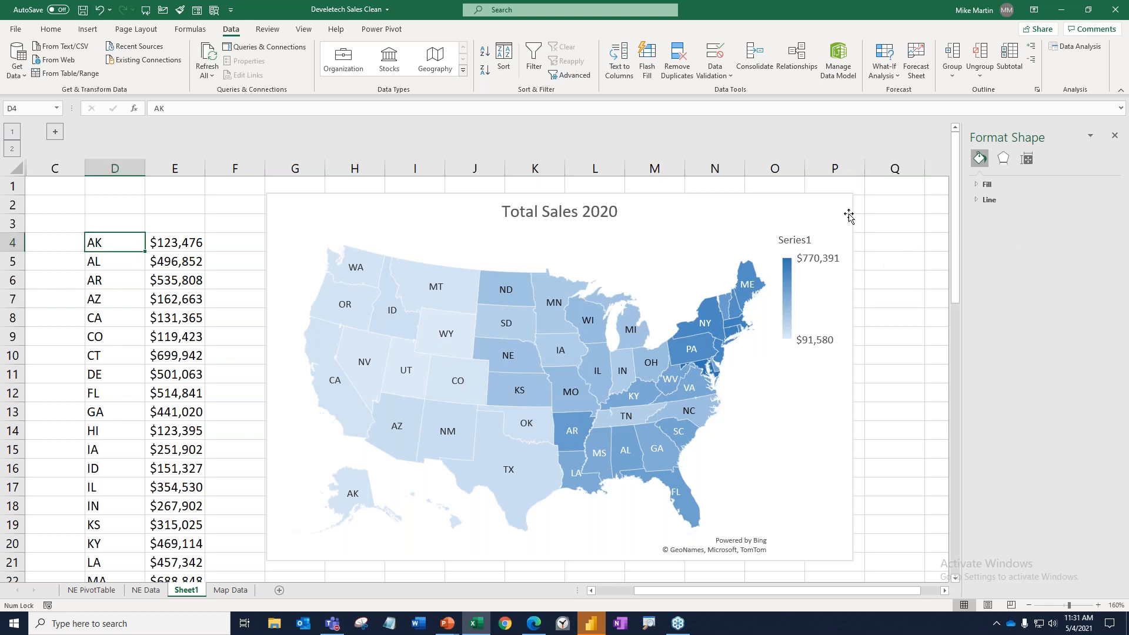
Open the formatting options for the map chart's Series 1 and set its map projection to Mercator.
{"action": "left_click", "coordinate": [850, 215]}
{"action": "left_click", "coordinate": [867, 204]}
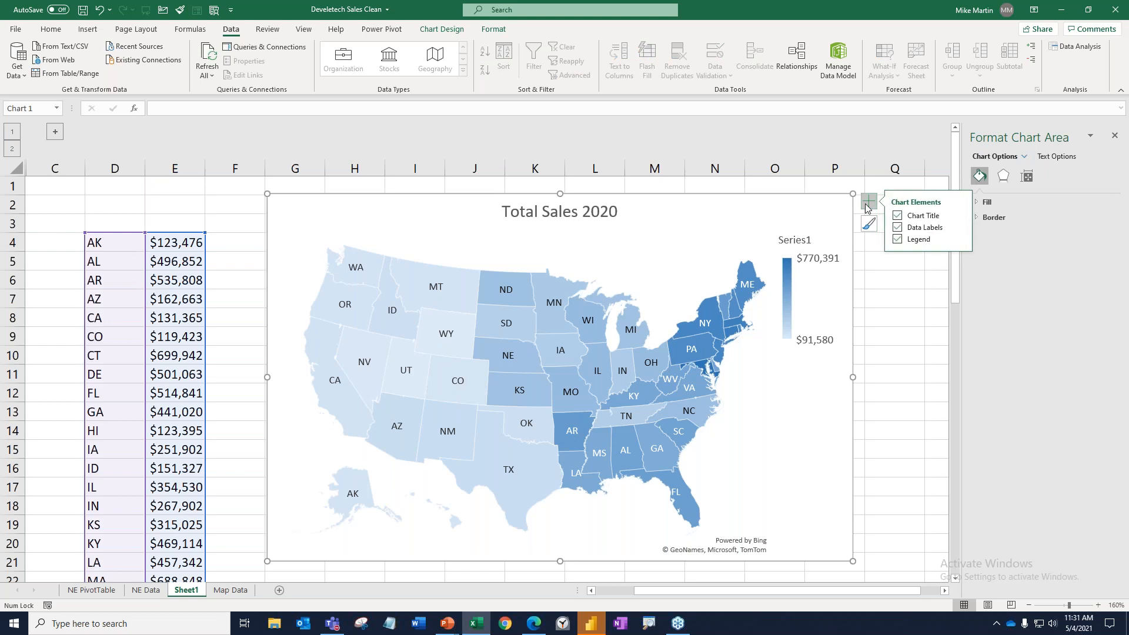
{"action": "left_click", "coordinate": [960, 228]}
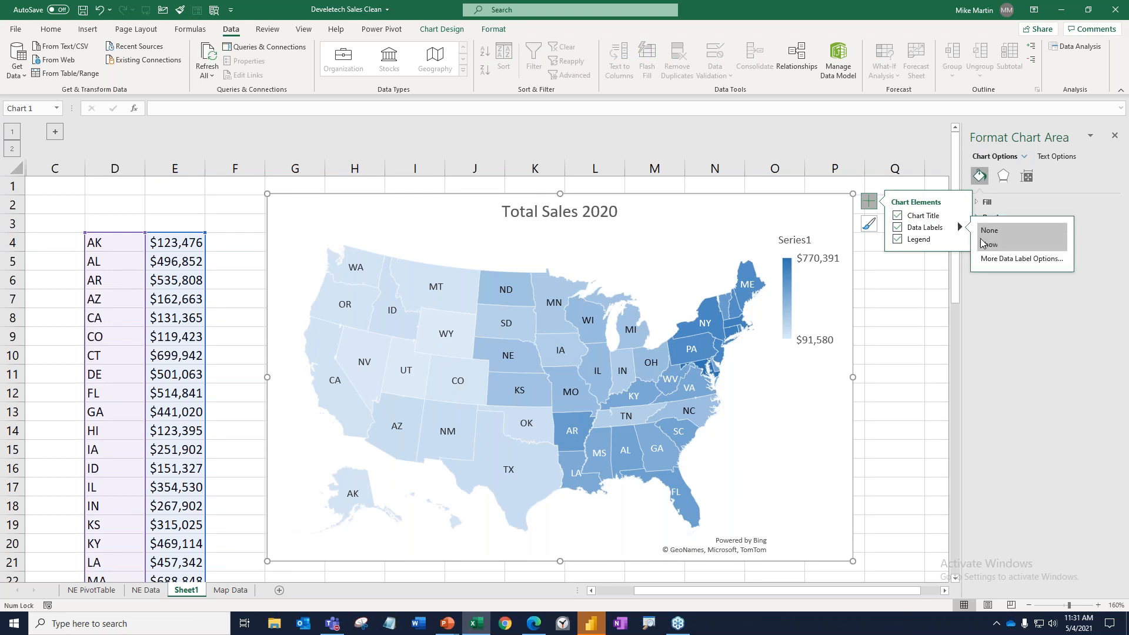
{"action": "left_click", "coordinate": [995, 258]}
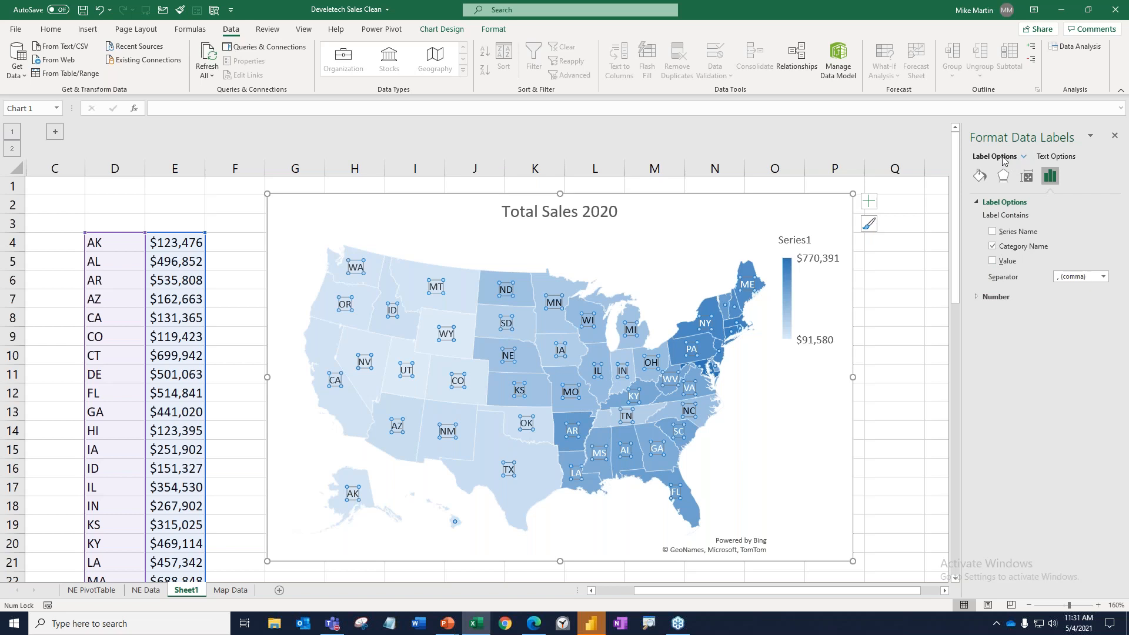
{"action": "left_click", "coordinate": [1025, 156]}
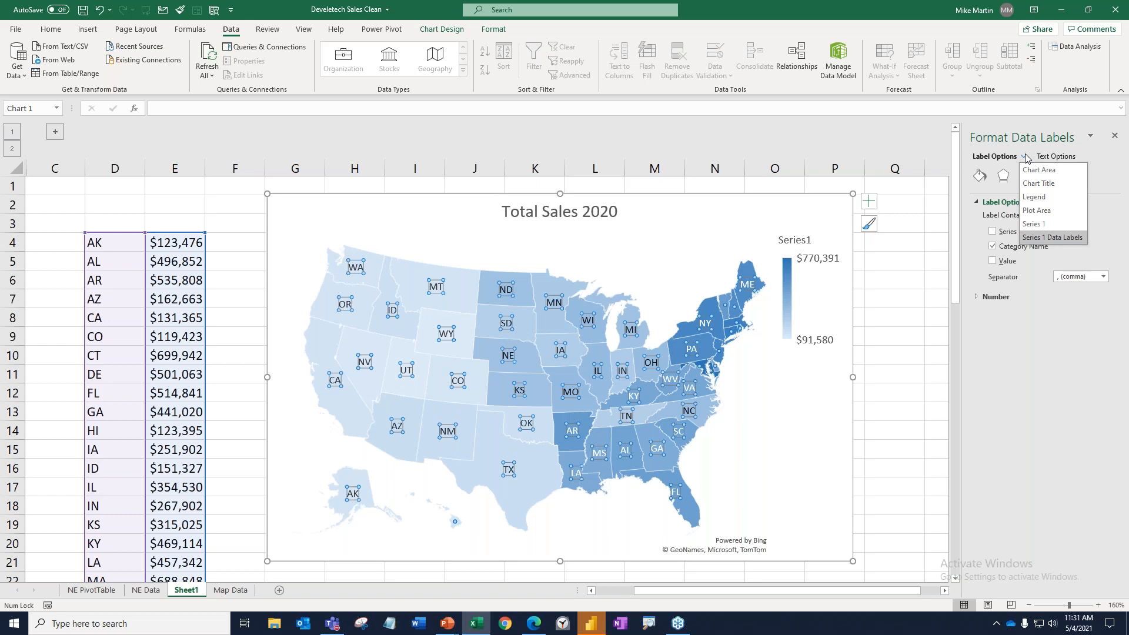
{"action": "left_click", "coordinate": [1051, 225]}
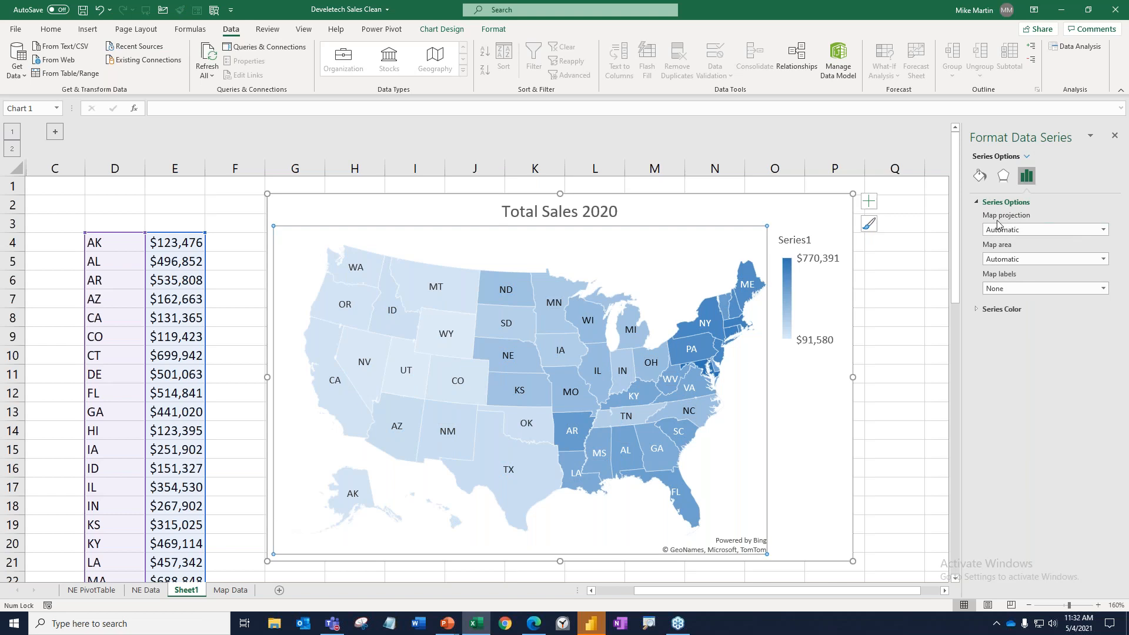
{"action": "left_click", "coordinate": [1103, 230]}
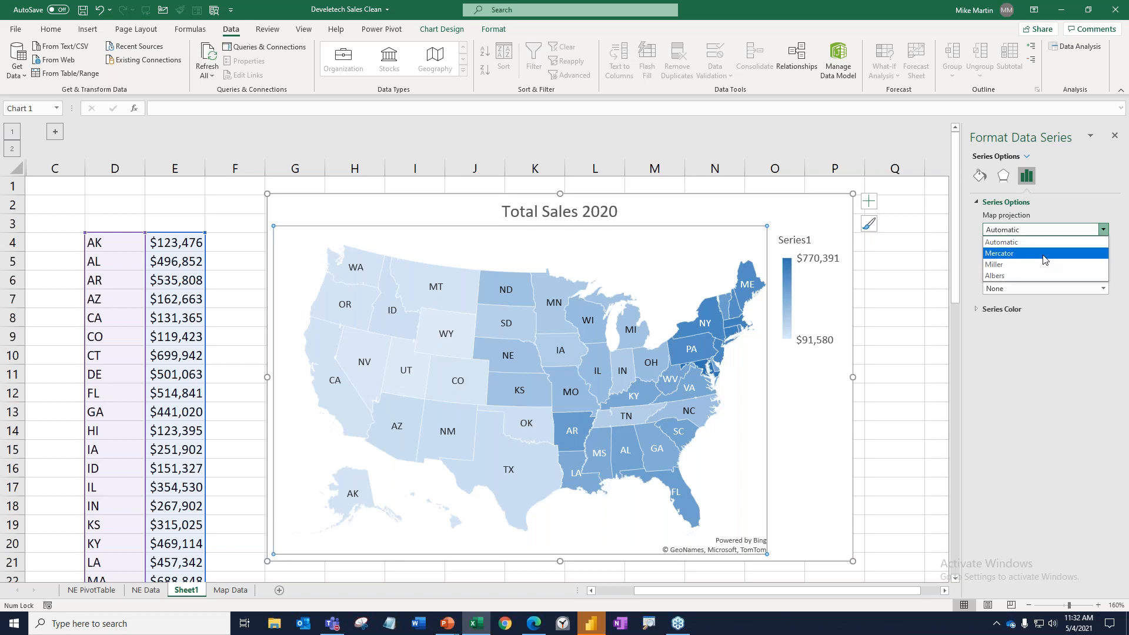
{"action": "left_click", "coordinate": [1044, 254]}
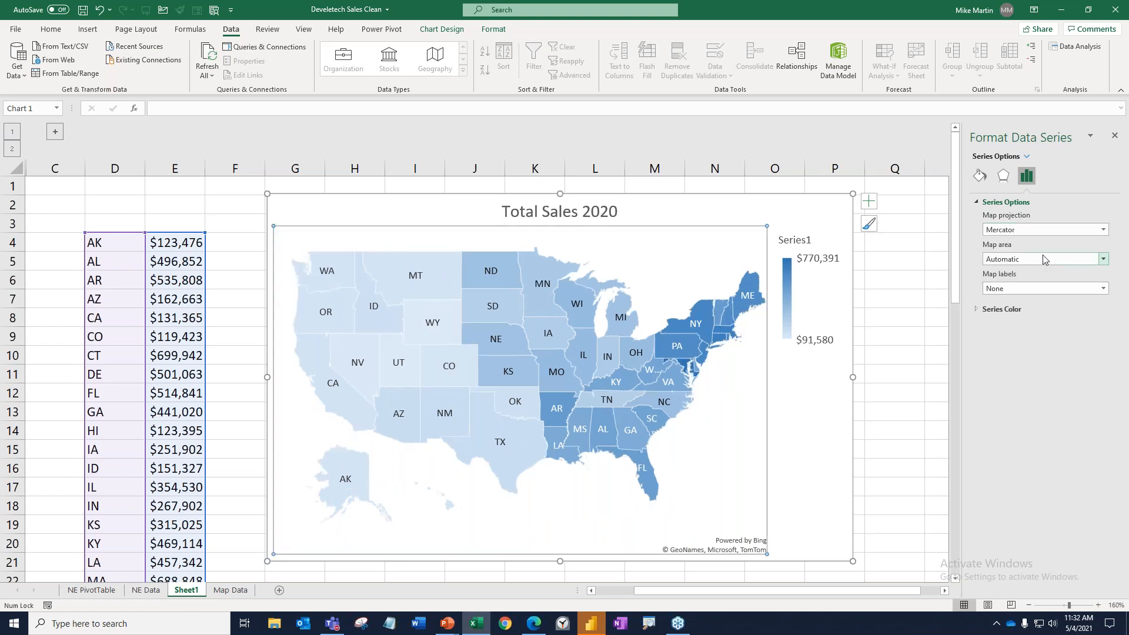
Try the Miller map projection with the Automatic map area, and return the projection to Mercator.
{"action": "left_click", "coordinate": [1104, 230]}
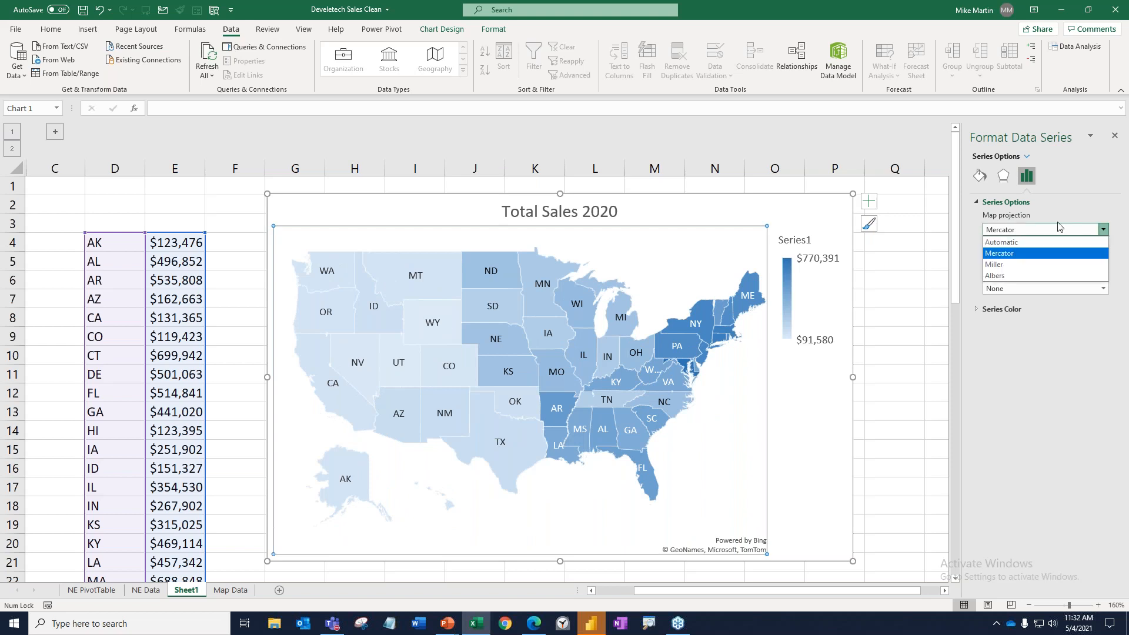
{"action": "left_click", "coordinate": [1028, 264]}
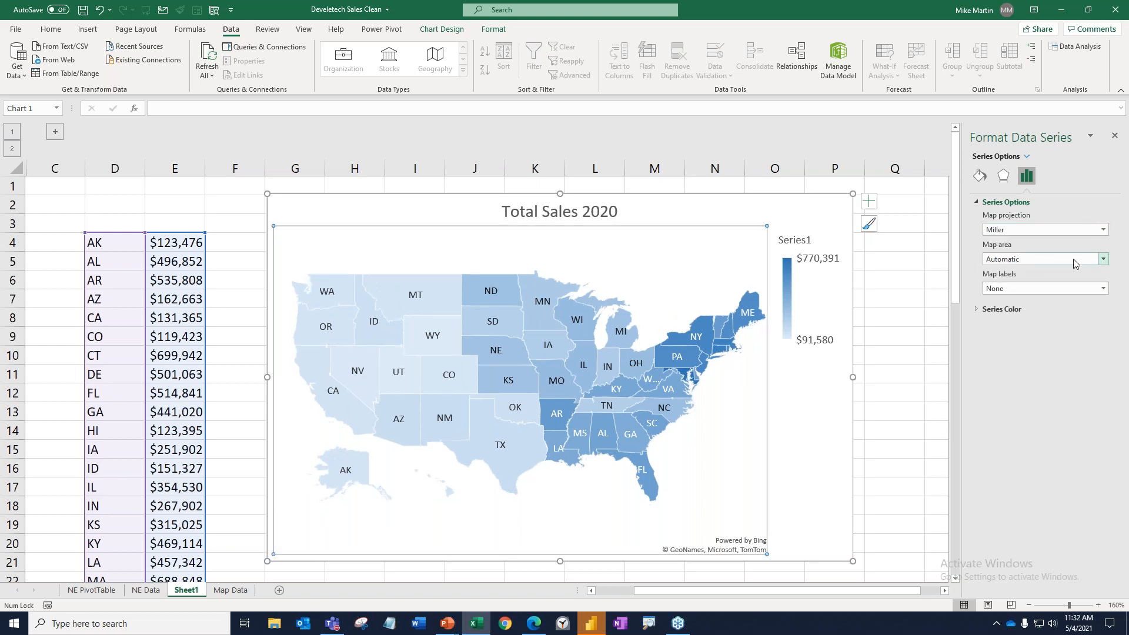
{"action": "left_click", "coordinate": [1103, 260]}
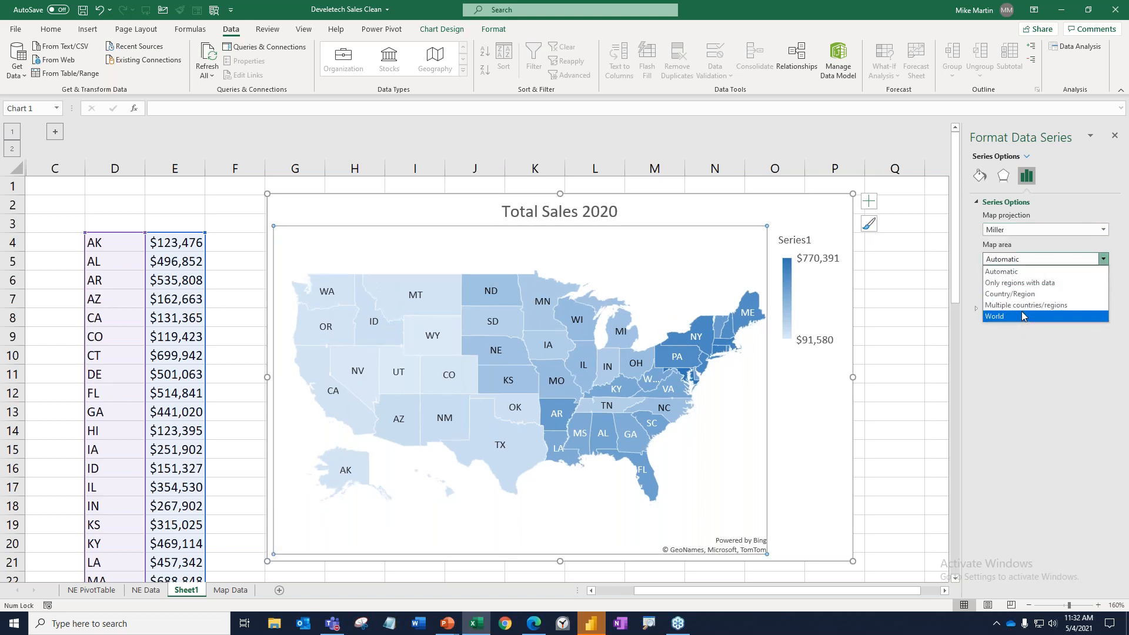
{"action": "left_click", "coordinate": [1025, 271]}
{"action": "left_click", "coordinate": [1029, 230]}
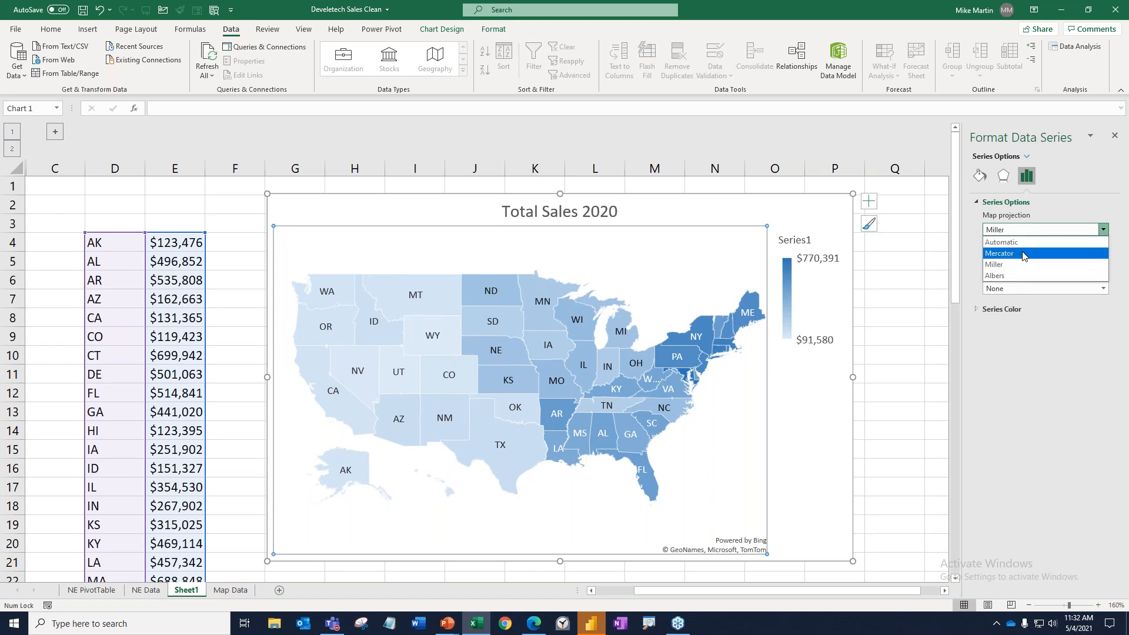
{"action": "left_click", "coordinate": [1023, 253]}
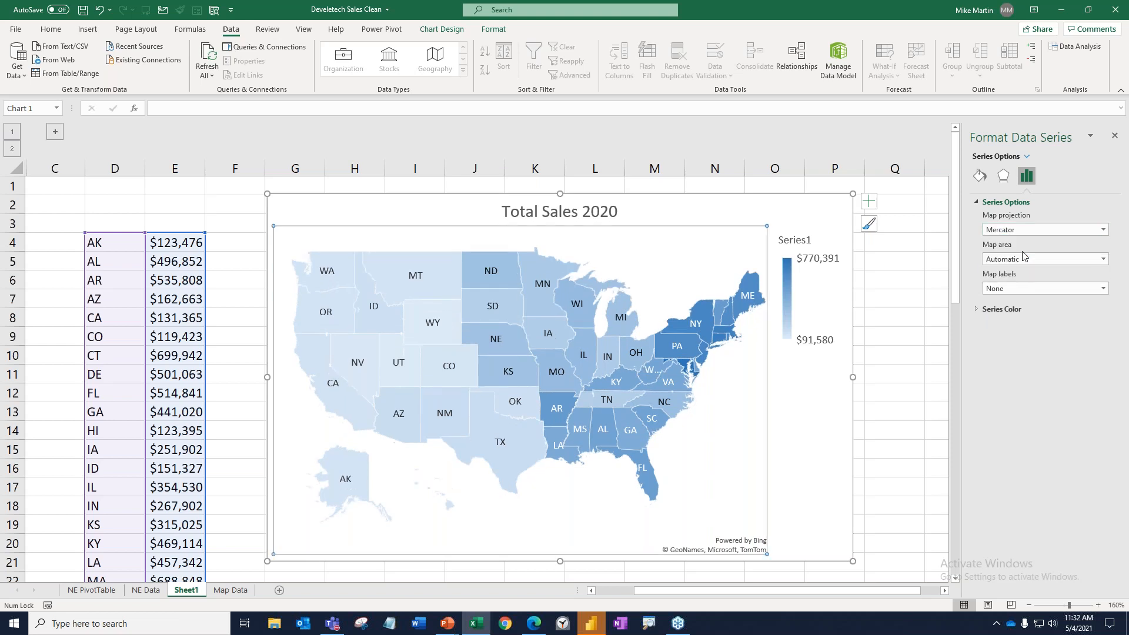
Try the World map area for the series, and set the map area to Country/Region.
{"action": "left_click", "coordinate": [1078, 261]}
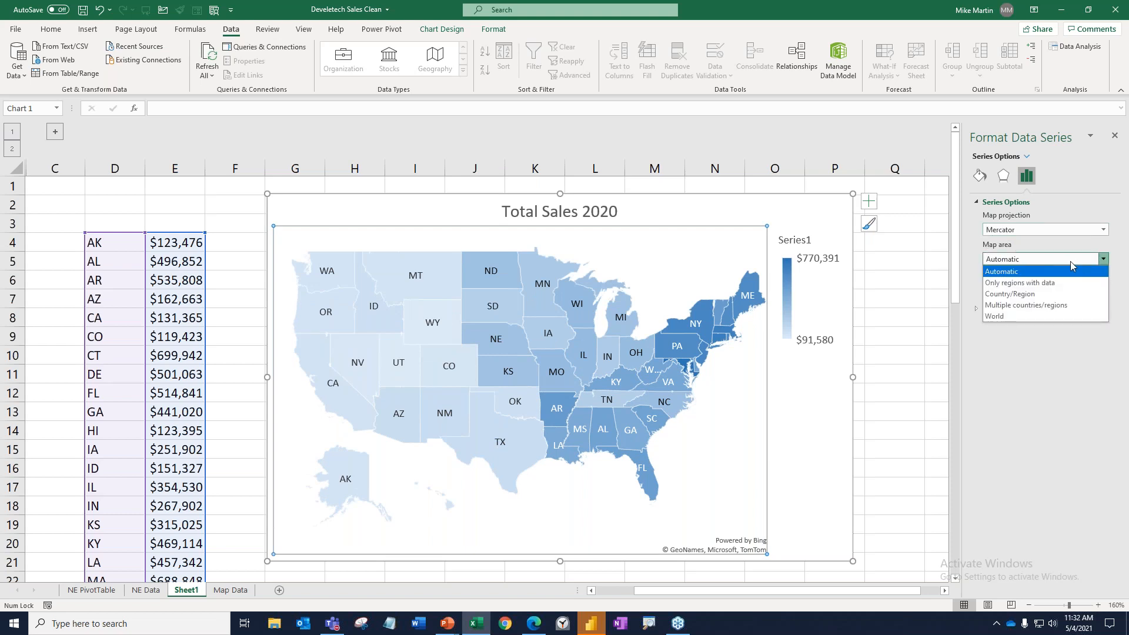
{"action": "left_click", "coordinate": [1018, 315]}
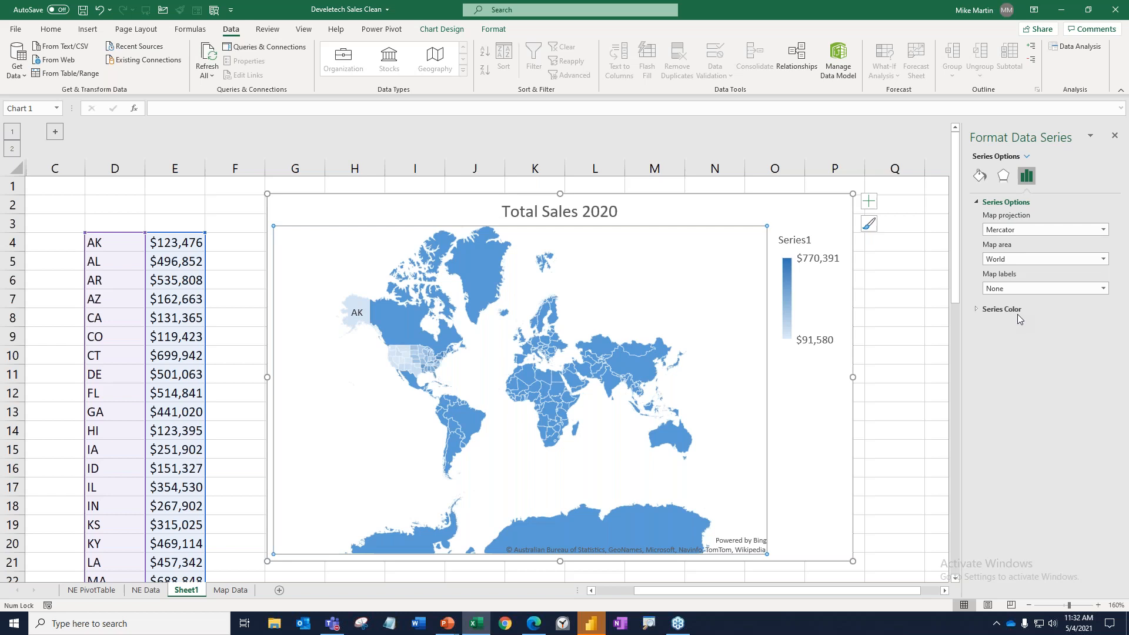
{"action": "left_click", "coordinate": [1103, 260]}
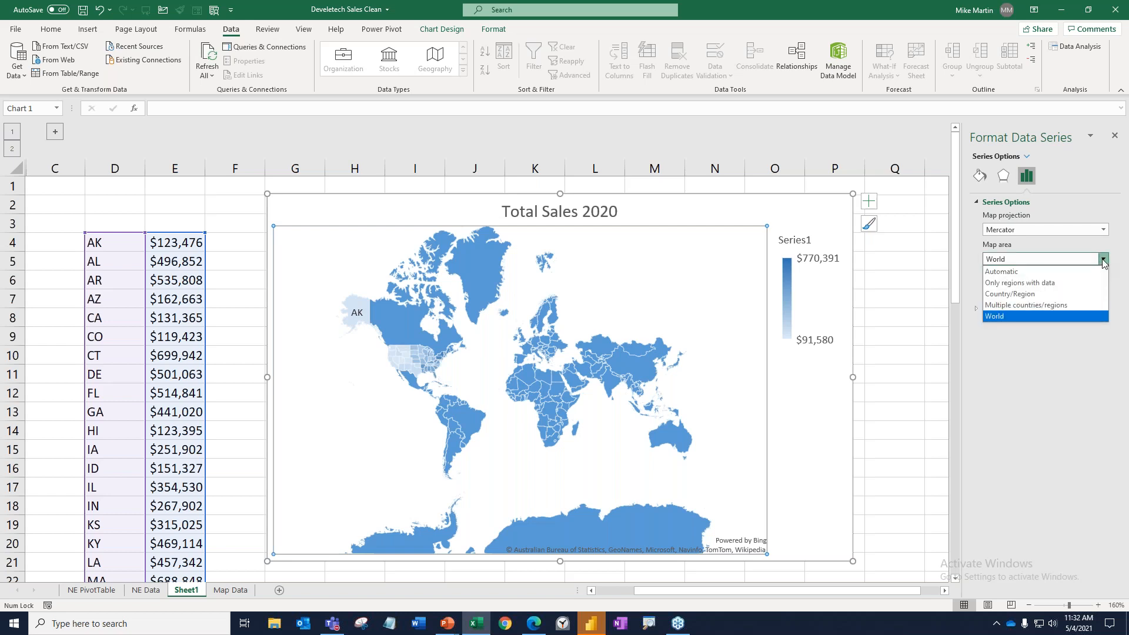
{"action": "left_click", "coordinate": [1049, 295]}
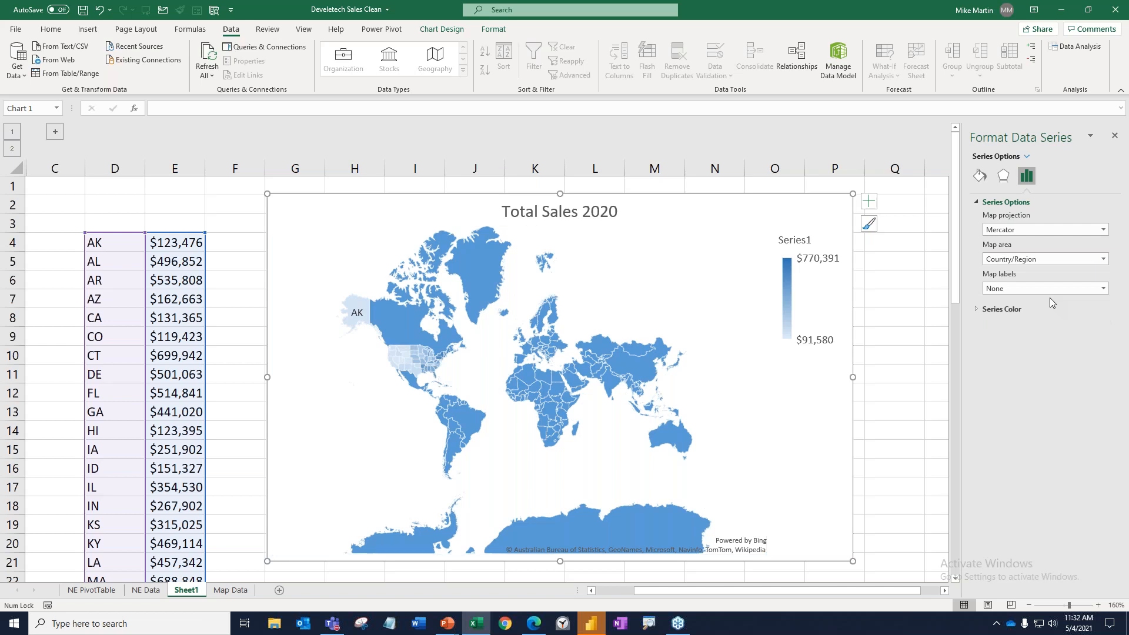
Try limiting the map area to only regions with data, and return it to Country/Region.
{"action": "left_click", "coordinate": [1103, 259]}
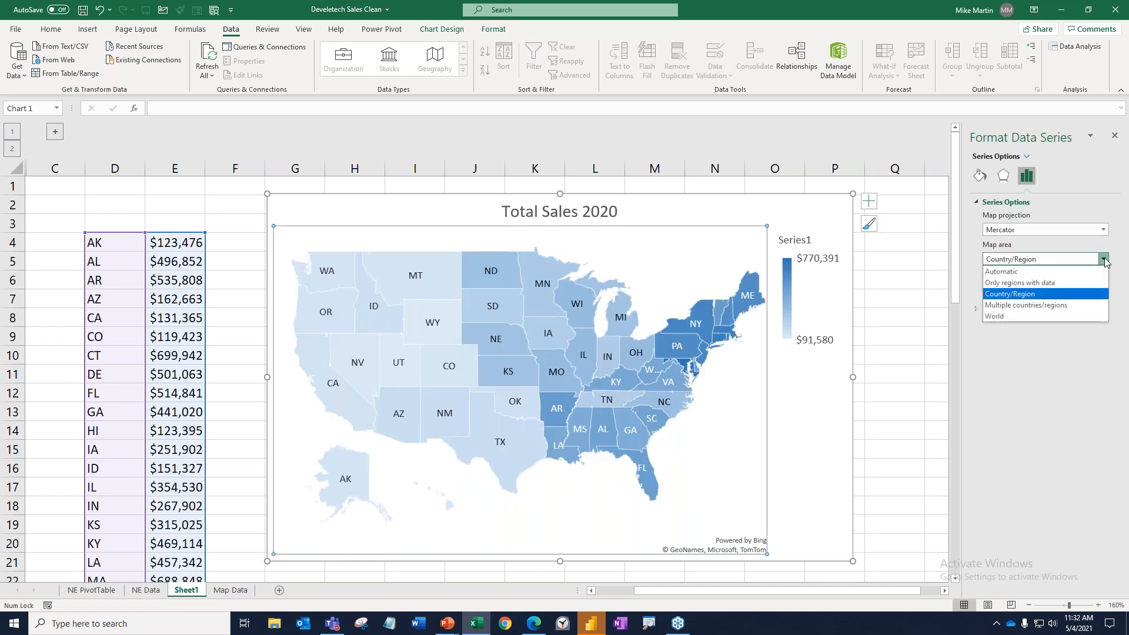
{"action": "left_click", "coordinate": [1072, 283]}
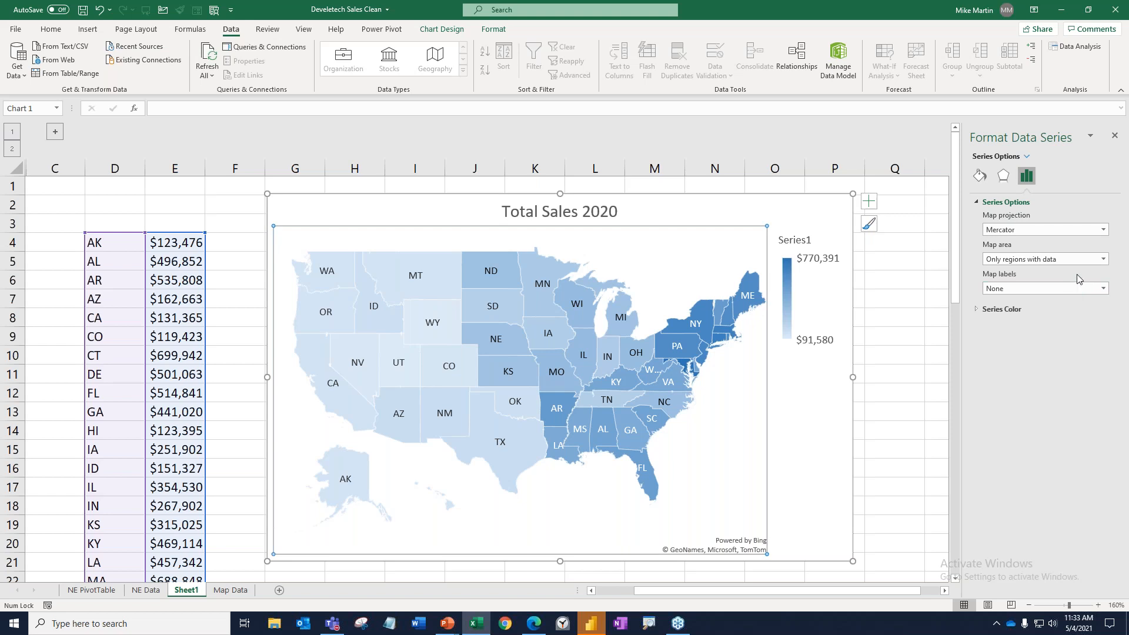
{"action": "left_click", "coordinate": [1103, 259]}
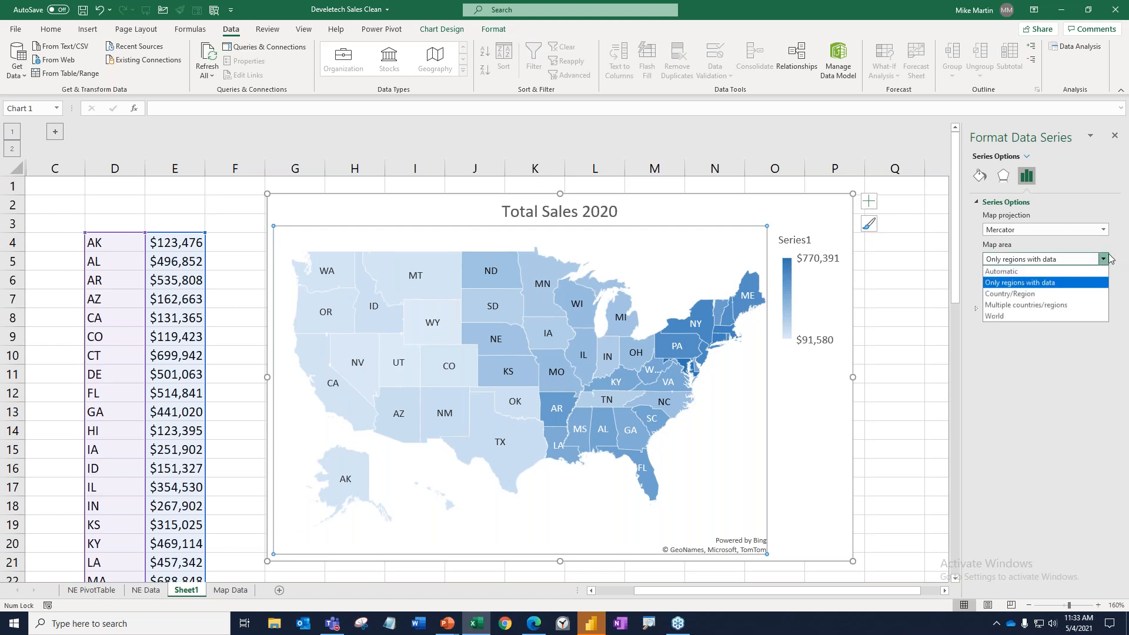
{"action": "left_click", "coordinate": [1009, 293]}
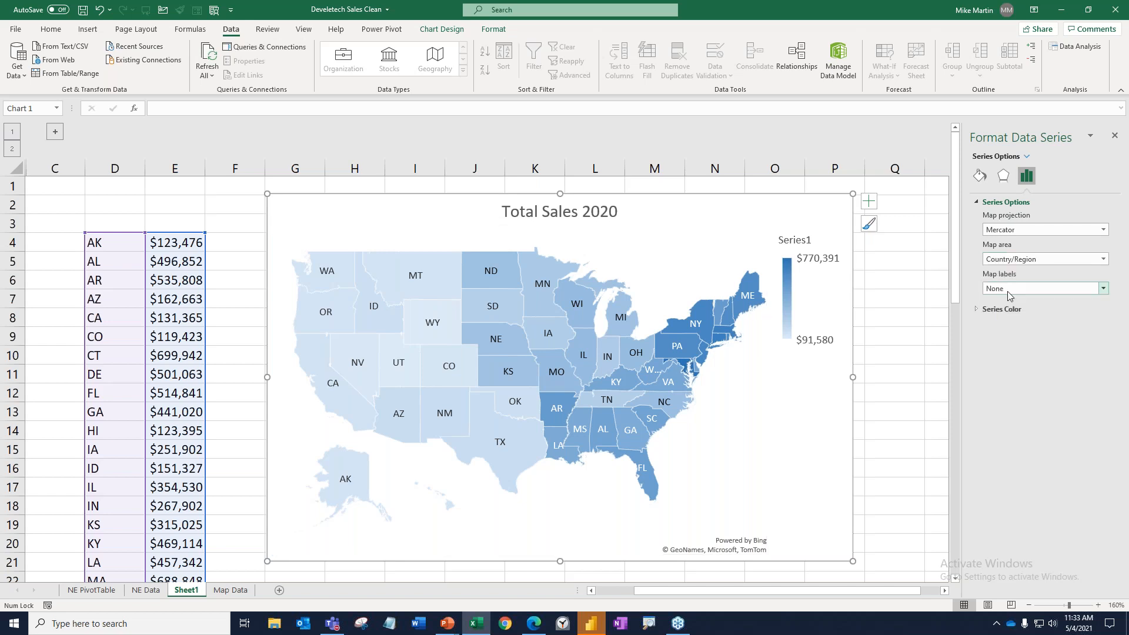
Try the Best fit only map labels, set the map labels back to None, and deselect the chart.
{"action": "left_click", "coordinate": [1104, 289]}
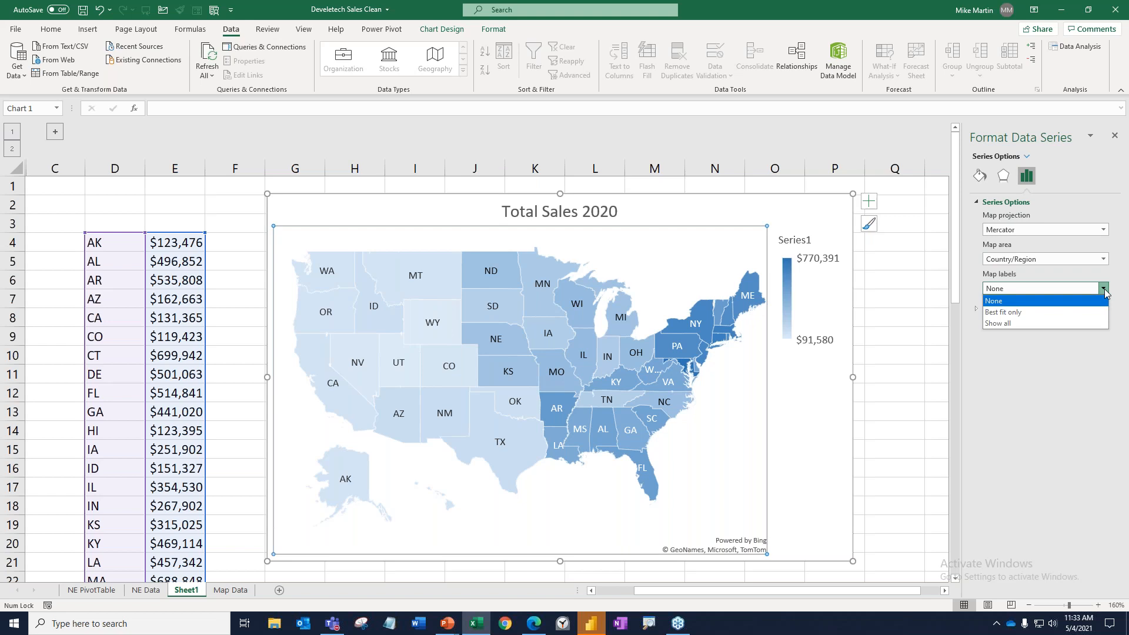
{"action": "left_click", "coordinate": [1028, 312]}
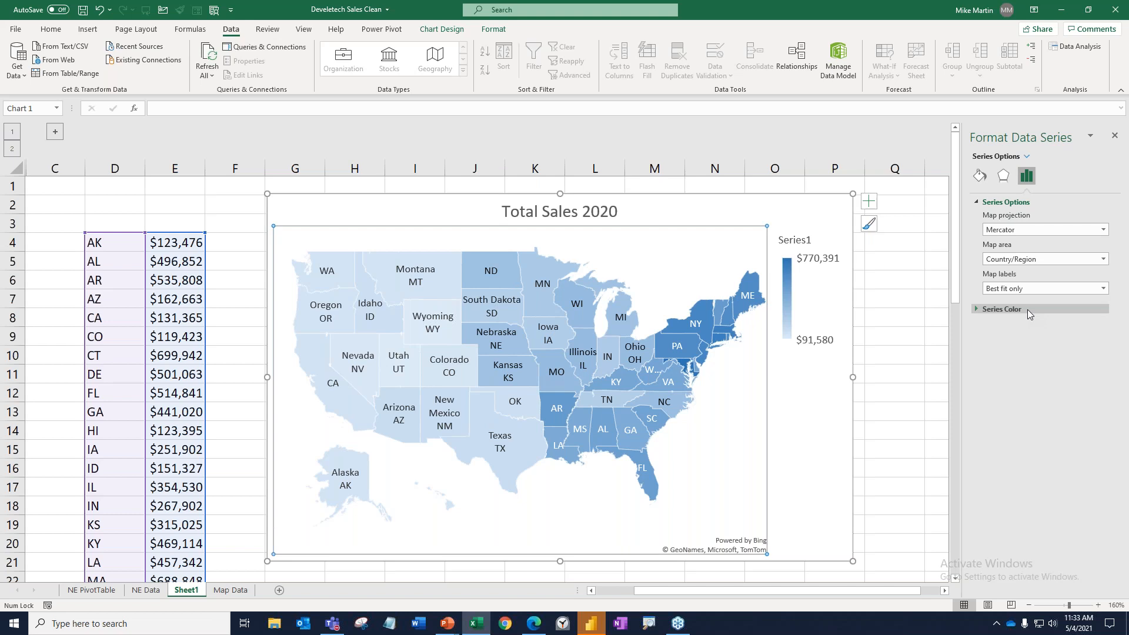
{"action": "left_click", "coordinate": [1020, 290]}
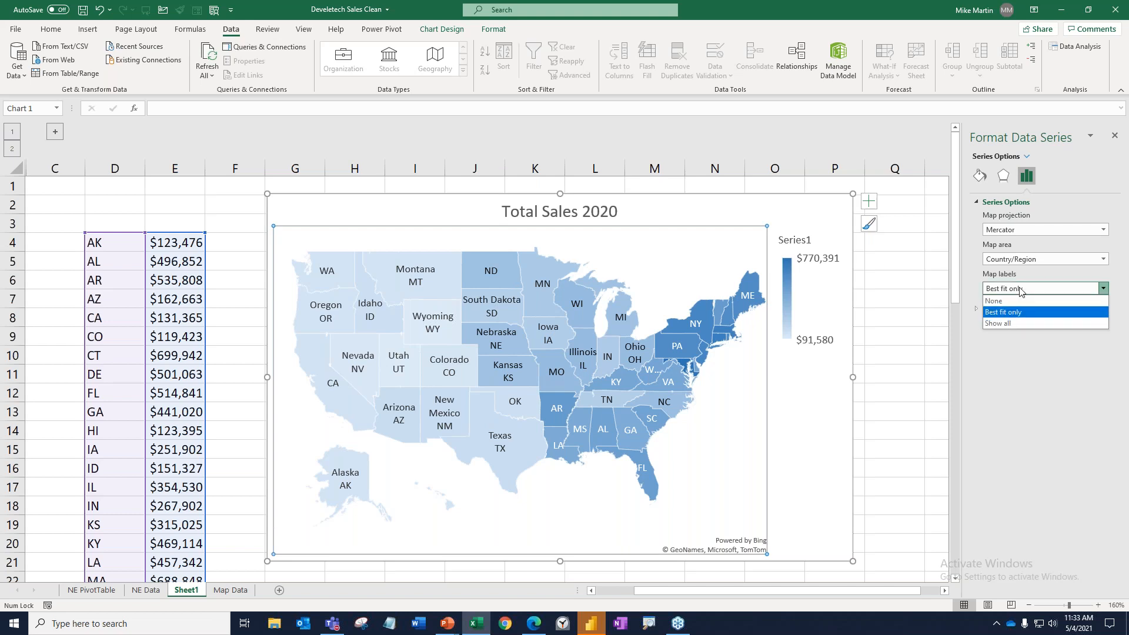
{"action": "left_click", "coordinate": [1016, 300]}
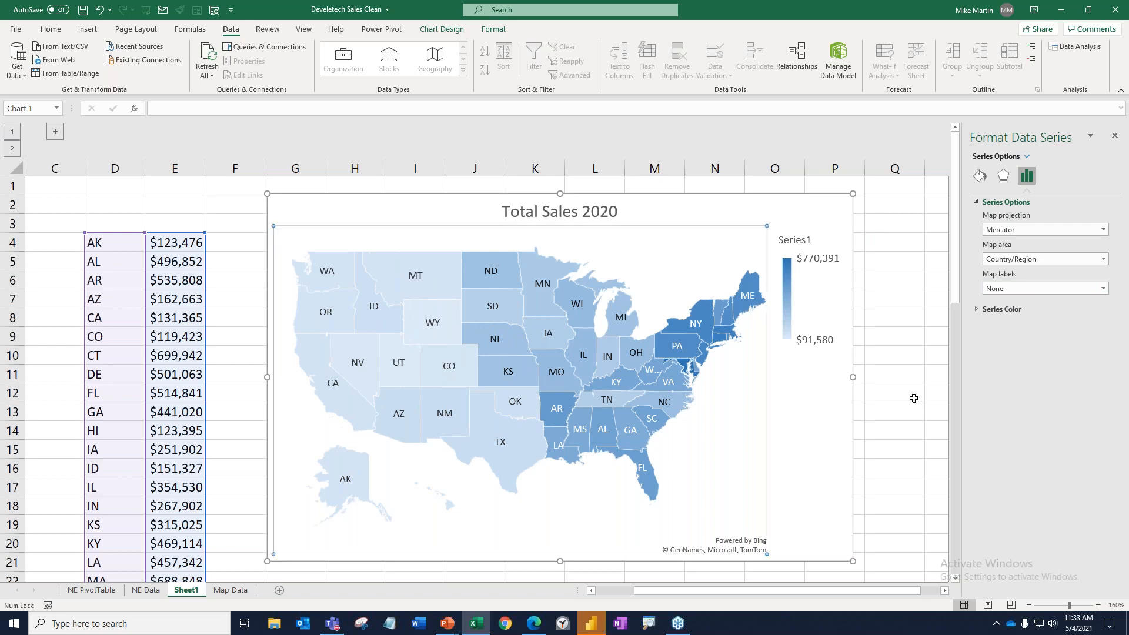
{"action": "left_click", "coordinate": [914, 398]}
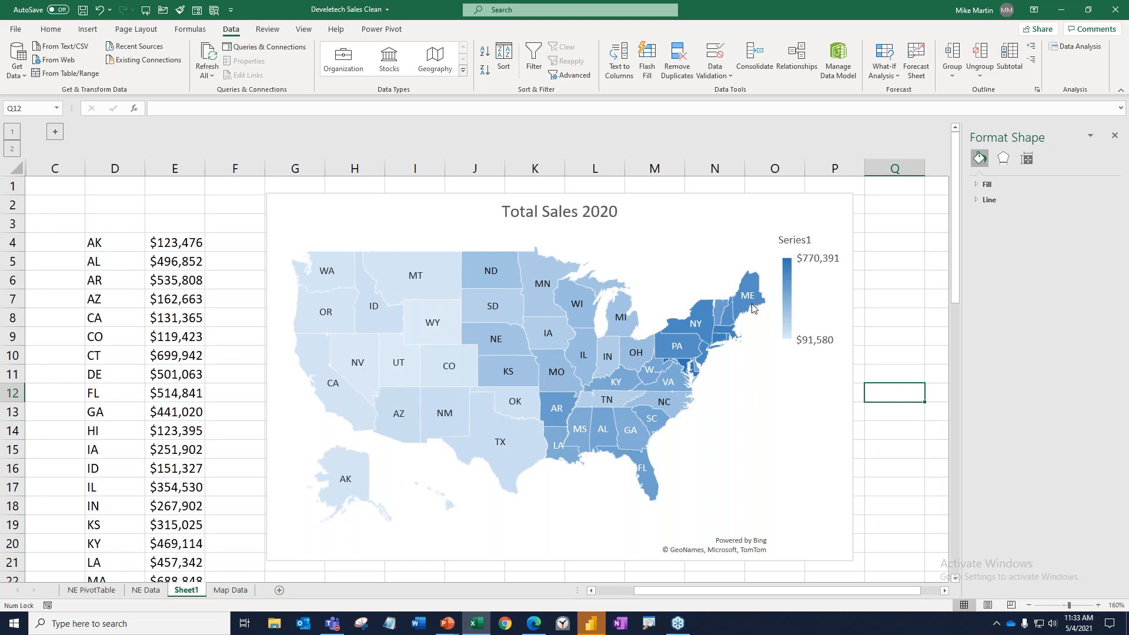
Set Washington's (WA) sales value in cell E50 to 700000 and return to the beginning of the sheet to check the map.
{"action": "mouse_move", "coordinate": [722, 312]}
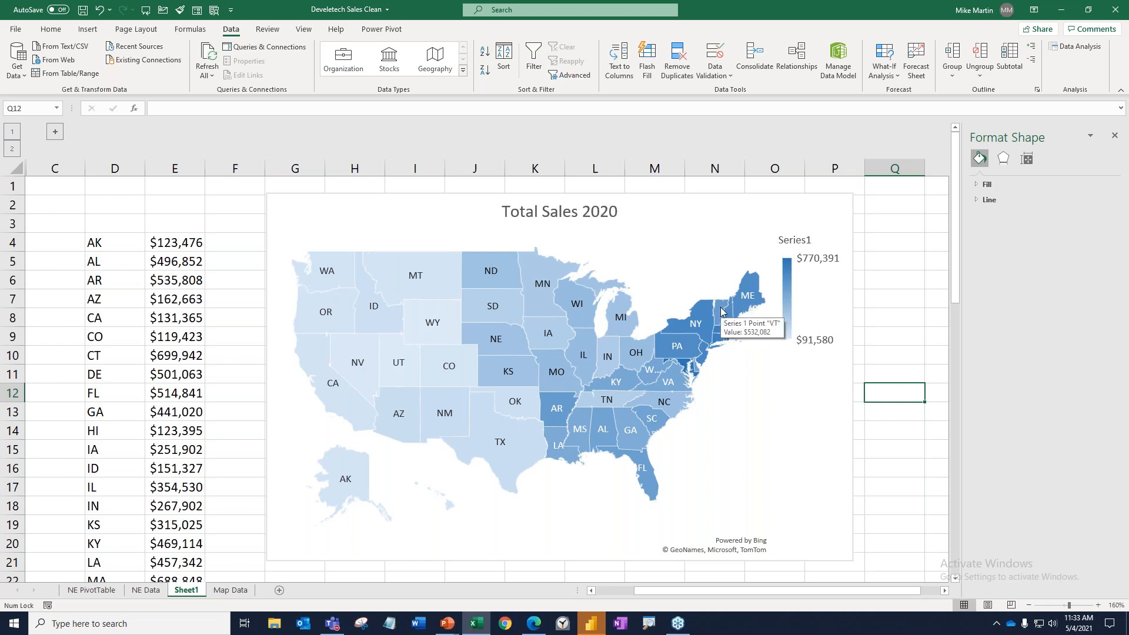
{"action": "mouse_move", "coordinate": [591, 361]}
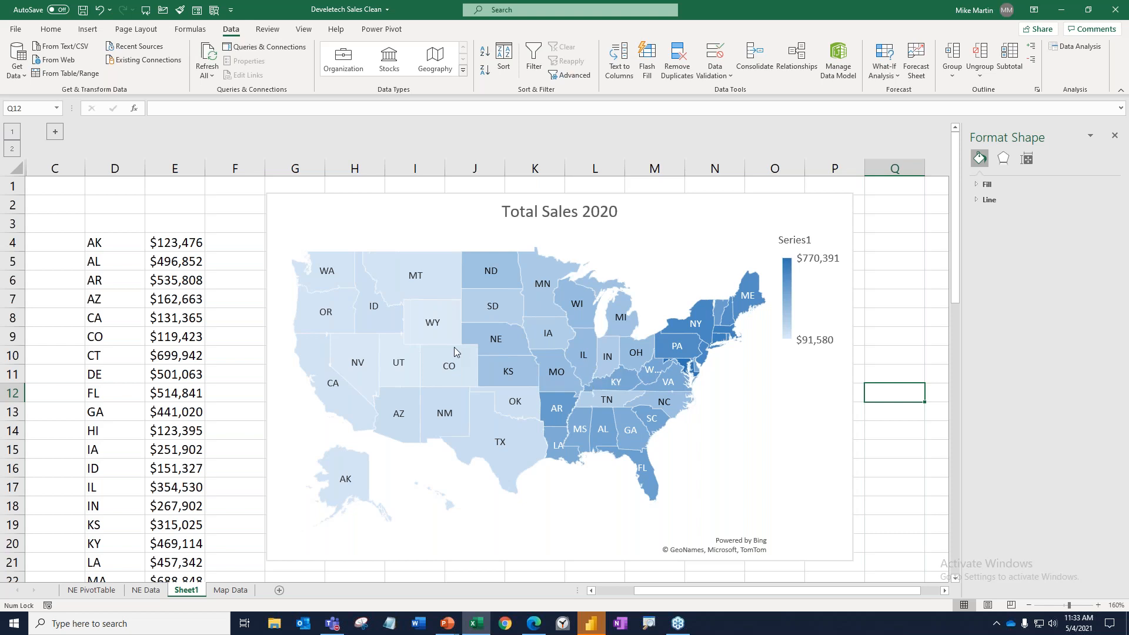
{"action": "mouse_move", "coordinate": [315, 281]}
{"action": "scroll", "coordinate": [173, 328], "scroll_direction": "down", "scroll_amount": 1}
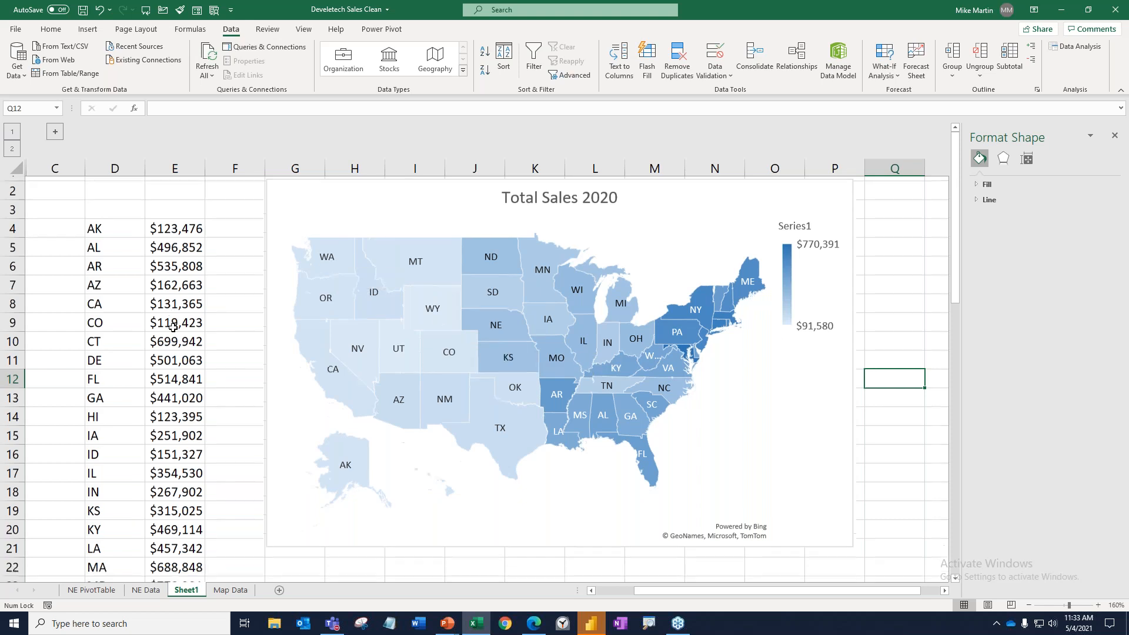
{"action": "scroll", "coordinate": [173, 327], "scroll_direction": "down", "scroll_amount": 15}
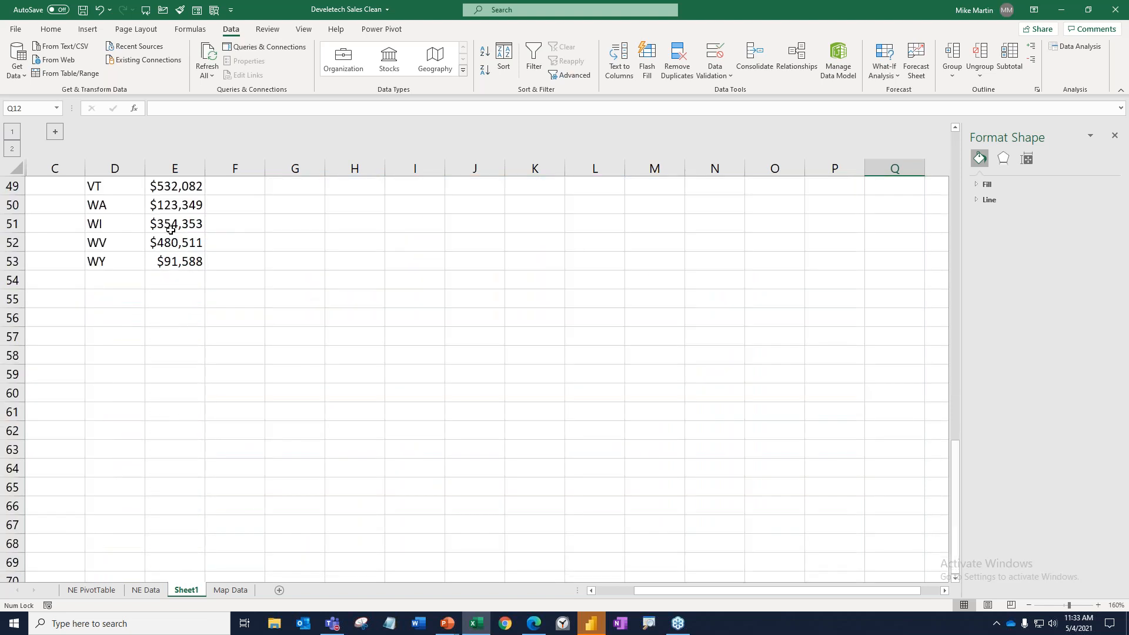
{"action": "left_click", "coordinate": [174, 207]}
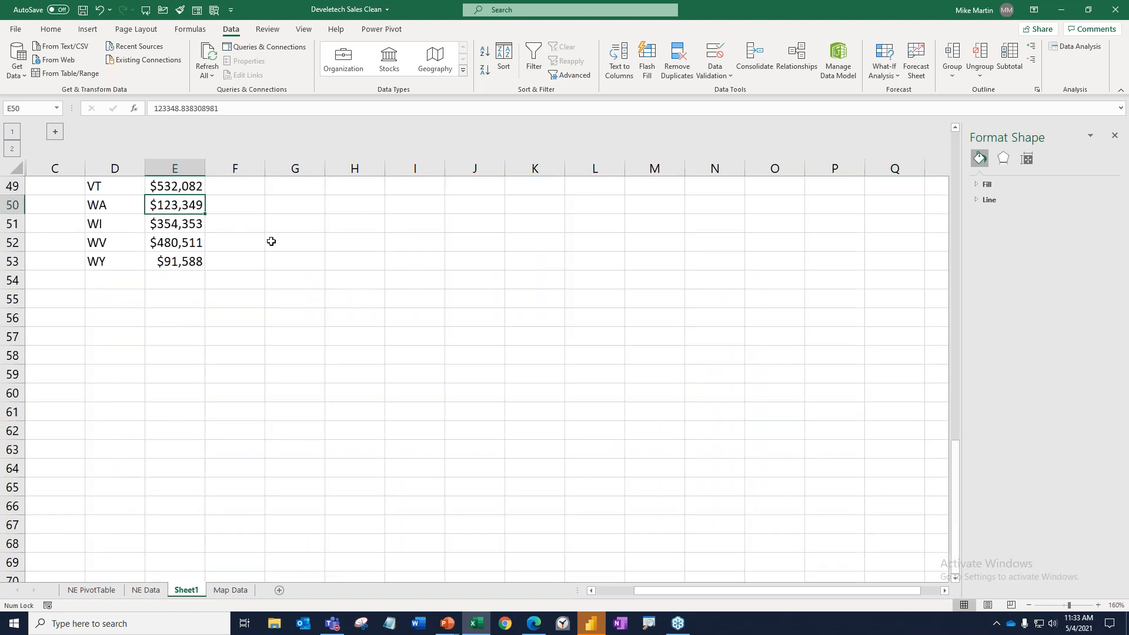
{"action": "type", "text": "700000"}
{"action": "key", "text": "Return"}
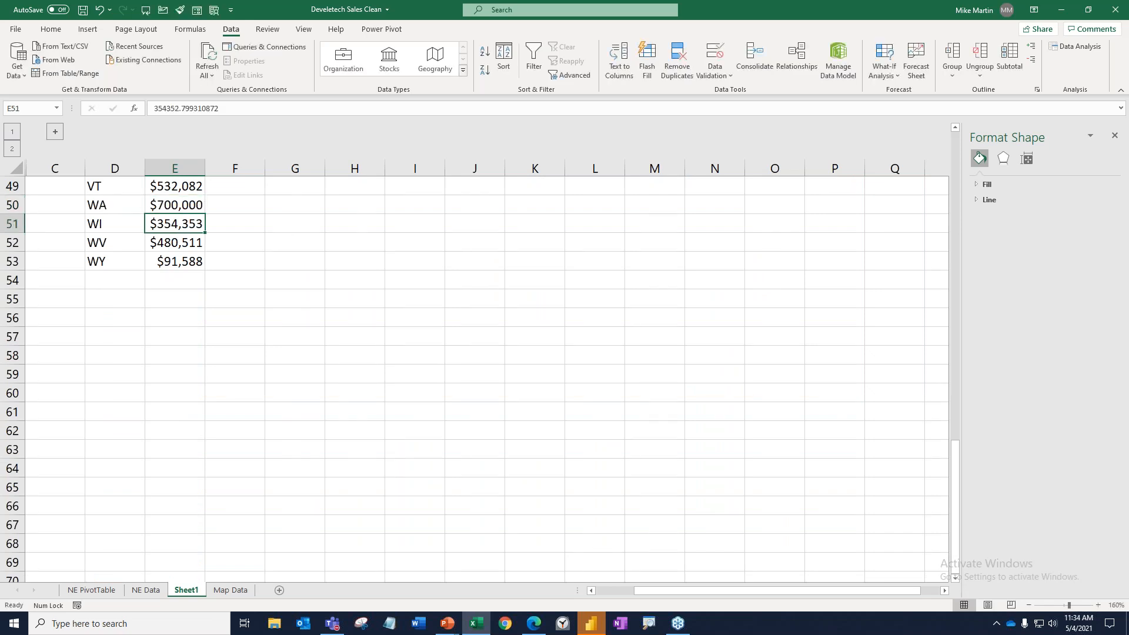
{"action": "key", "text": "ctrl+Home"}
{"action": "mouse_move", "coordinate": [353, 274]}
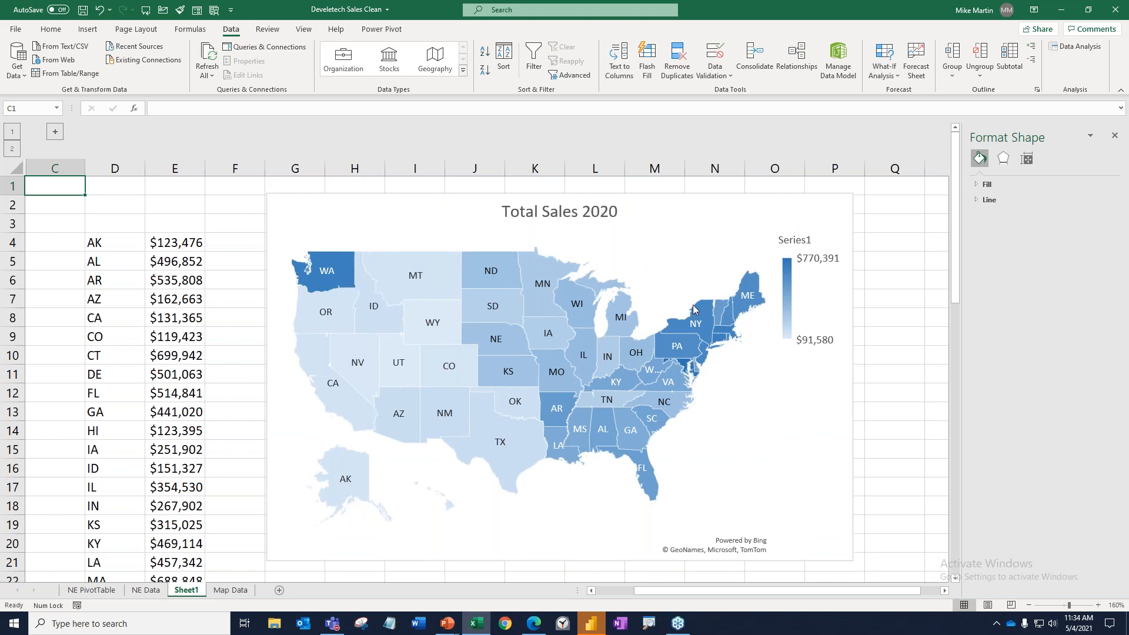
Rename the map chart's worksheet, Sheet1, to "Sales 2020 Fill Map".
{"action": "double_click", "coordinate": [186, 589]}
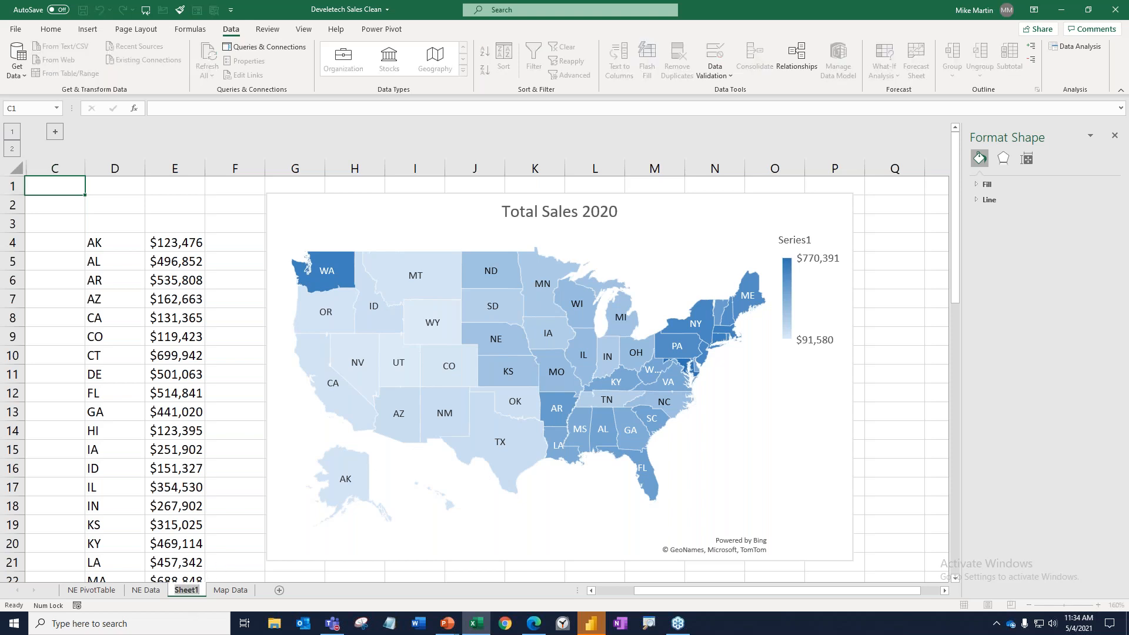
{"action": "type", "text": "Sales 2020"}
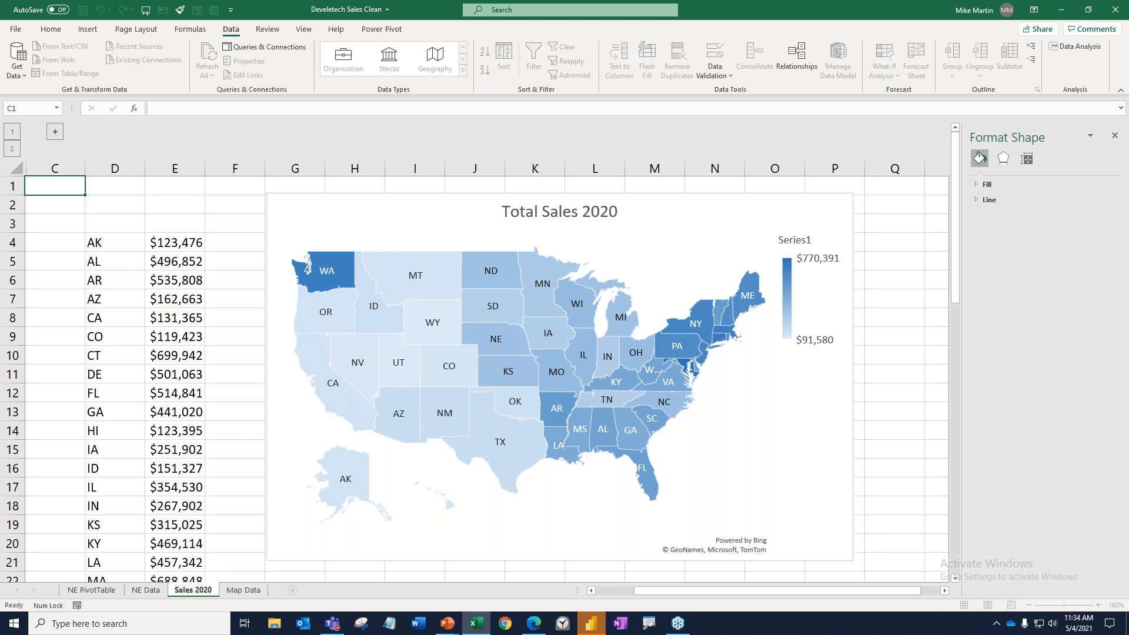
{"action": "type", "text": " Fill"}
{"action": "key", "text": "Return"}
{"action": "type", "text": "MAp"}
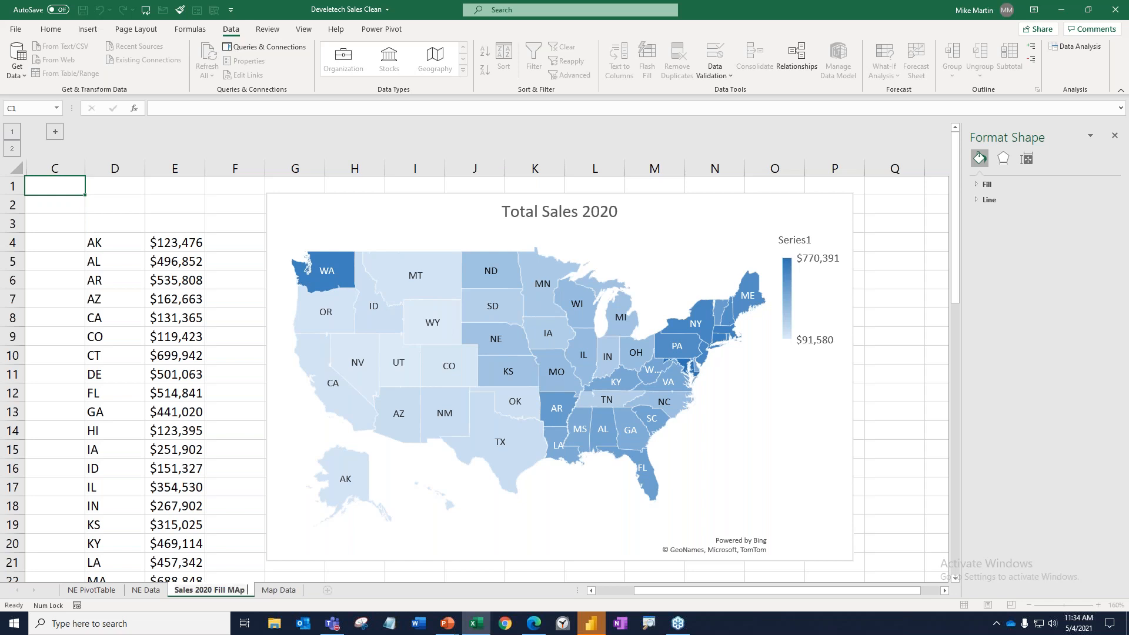
{"action": "left_click", "coordinate": [235, 590]}
{"action": "key", "text": "Delete"}
{"action": "type", "text": "a"}
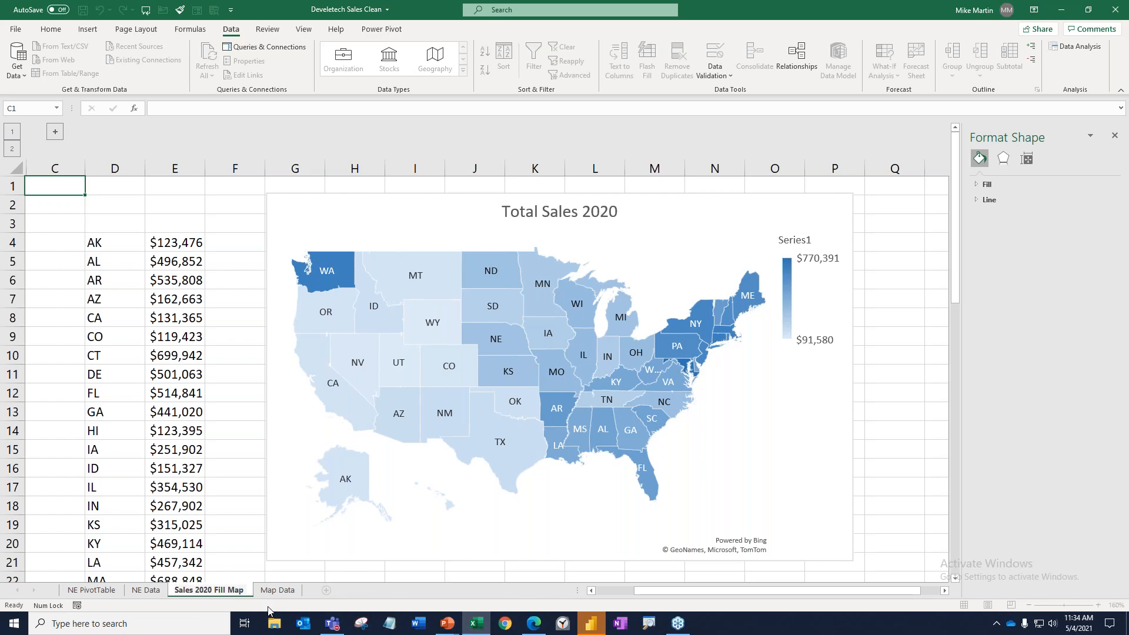
Open 3D Maps from the sales table on the Map Data worksheet.
{"action": "left_click", "coordinate": [278, 590]}
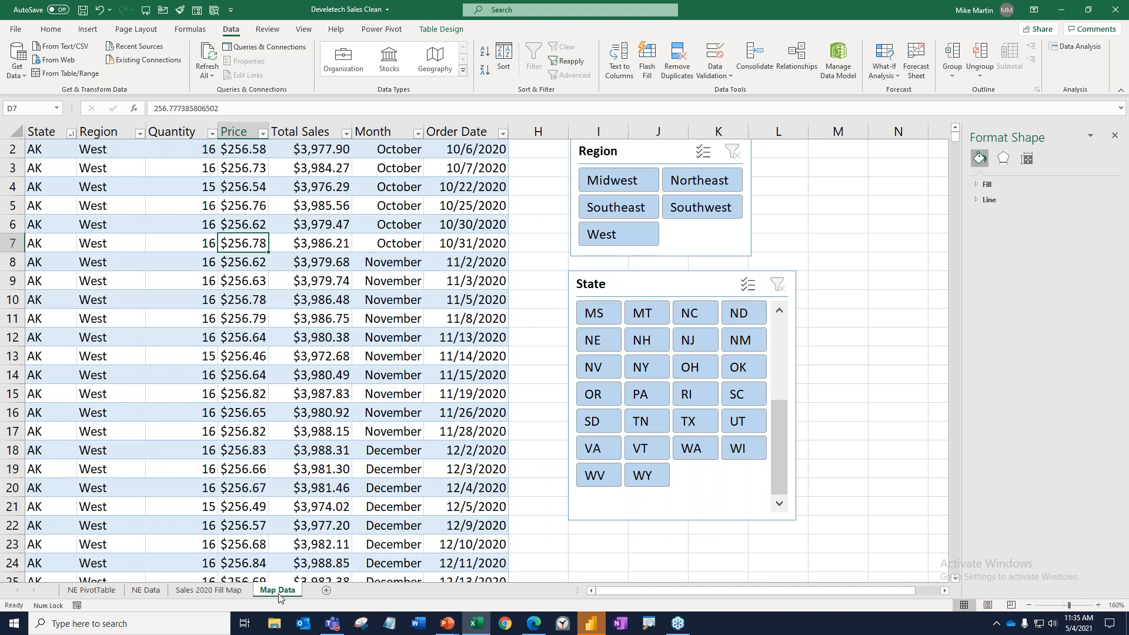
{"action": "key", "text": "ctrl+Home"}
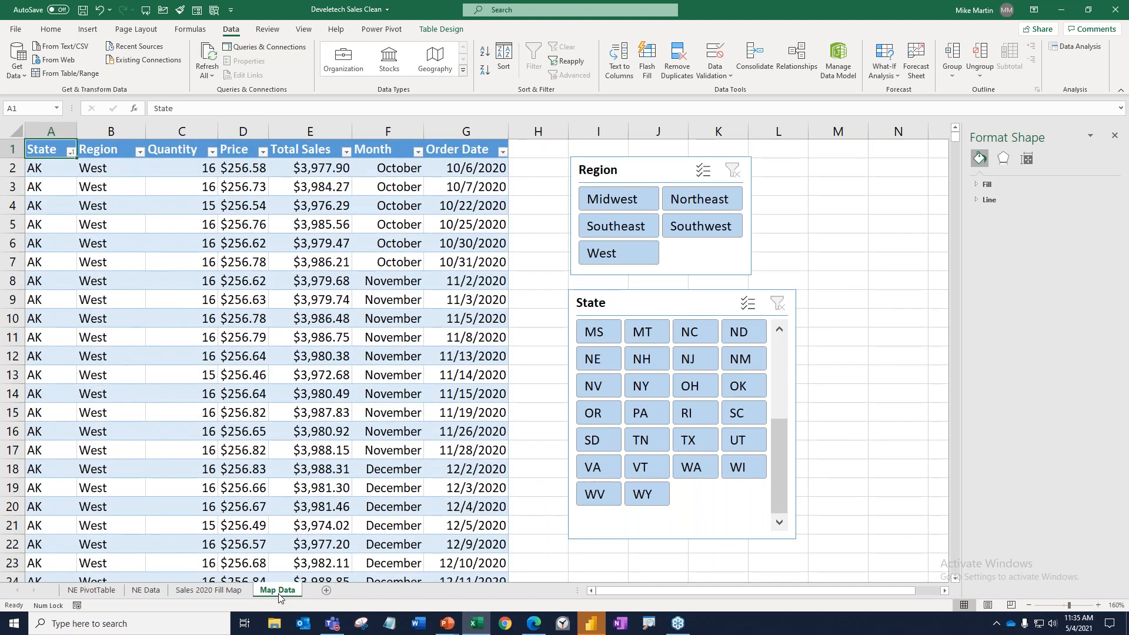
{"action": "left_click", "coordinate": [309, 239]}
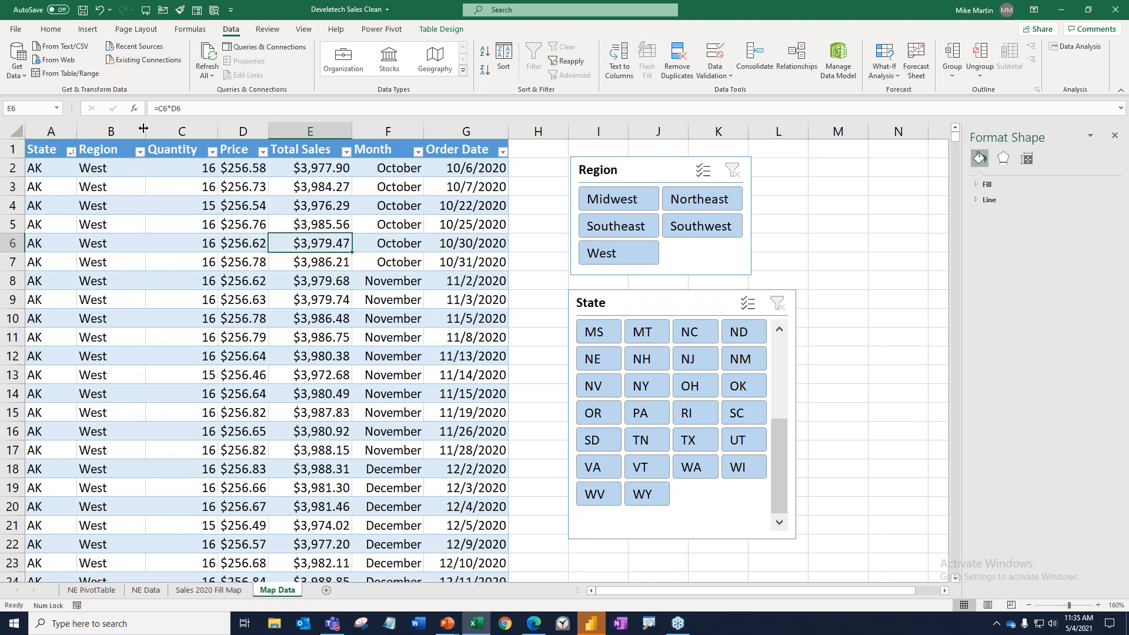
{"action": "left_click", "coordinate": [87, 29]}
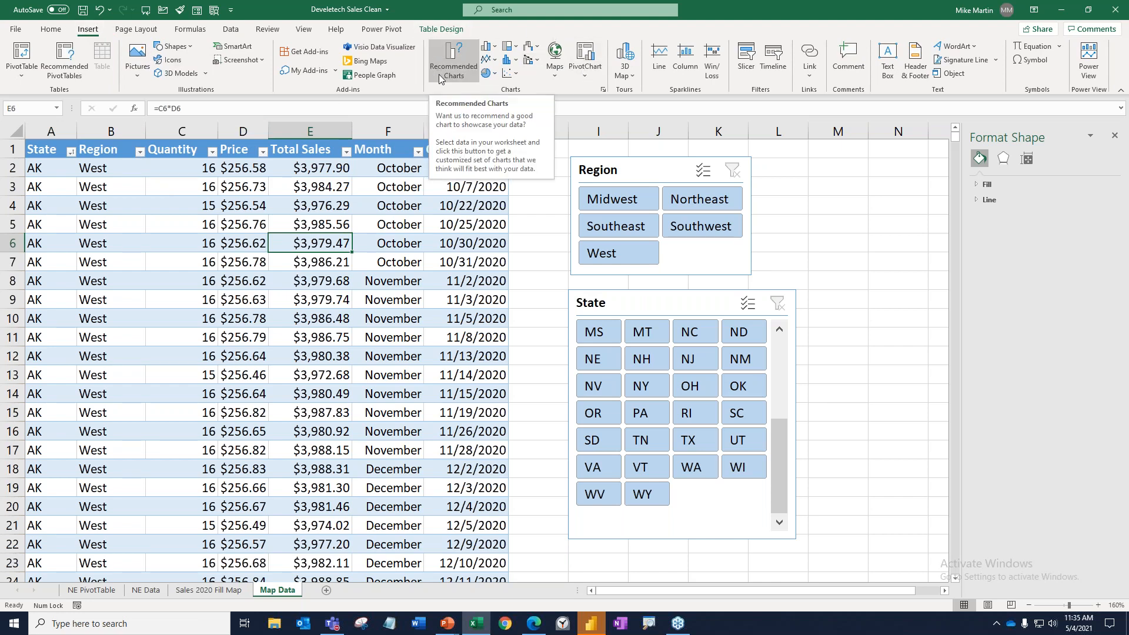
{"action": "left_click", "coordinate": [634, 76]}
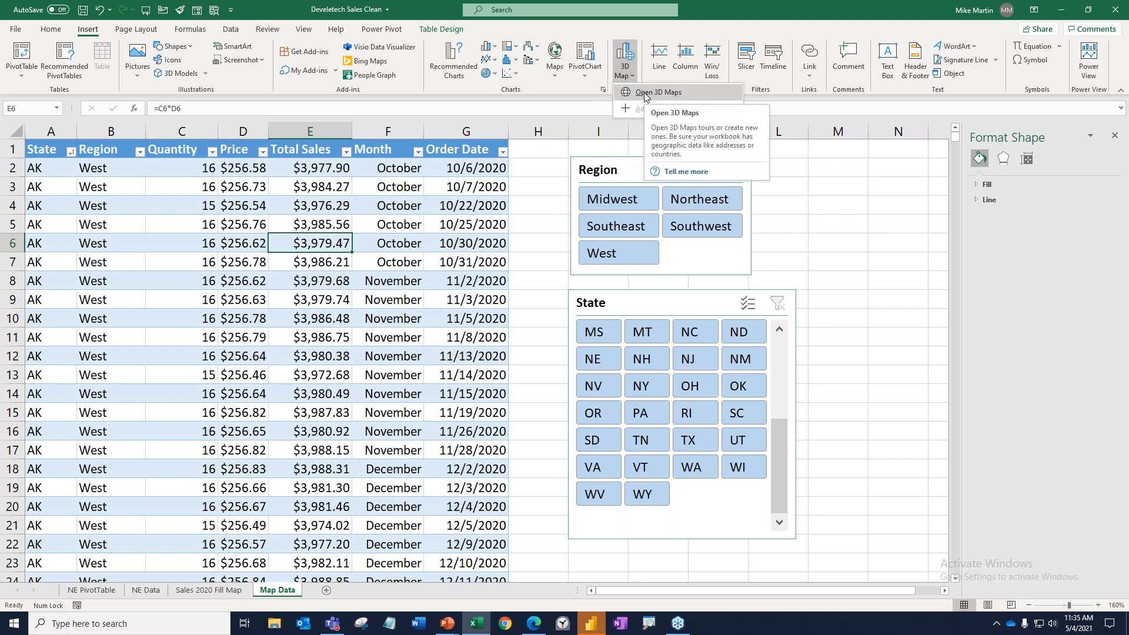
{"action": "left_click", "coordinate": [643, 93]}
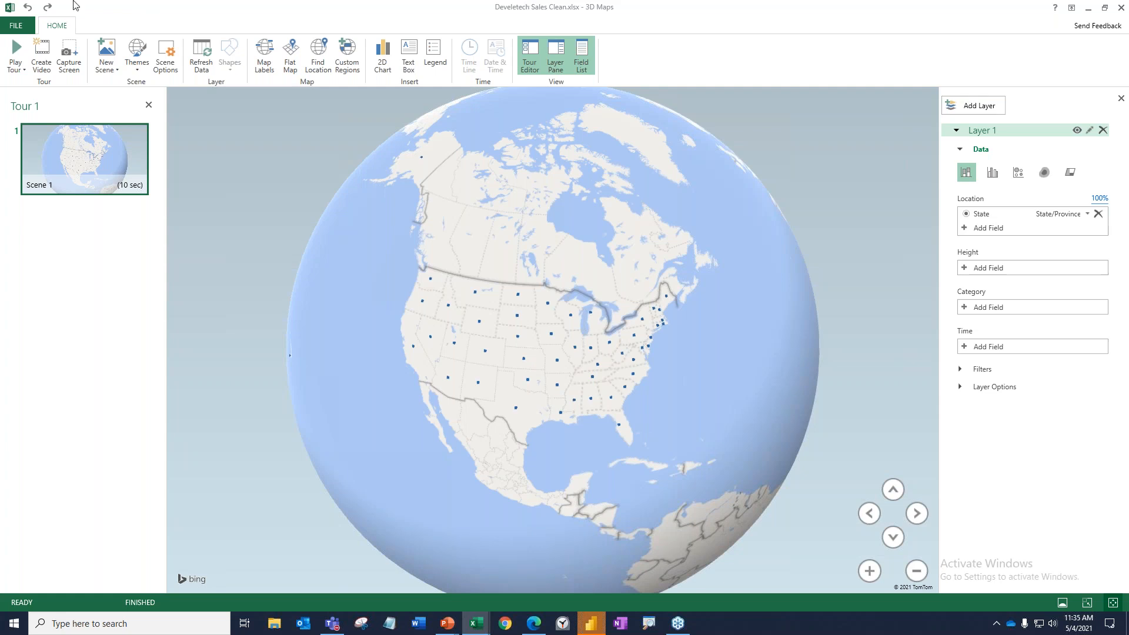
{"action": "left_click", "coordinate": [22, 29]}
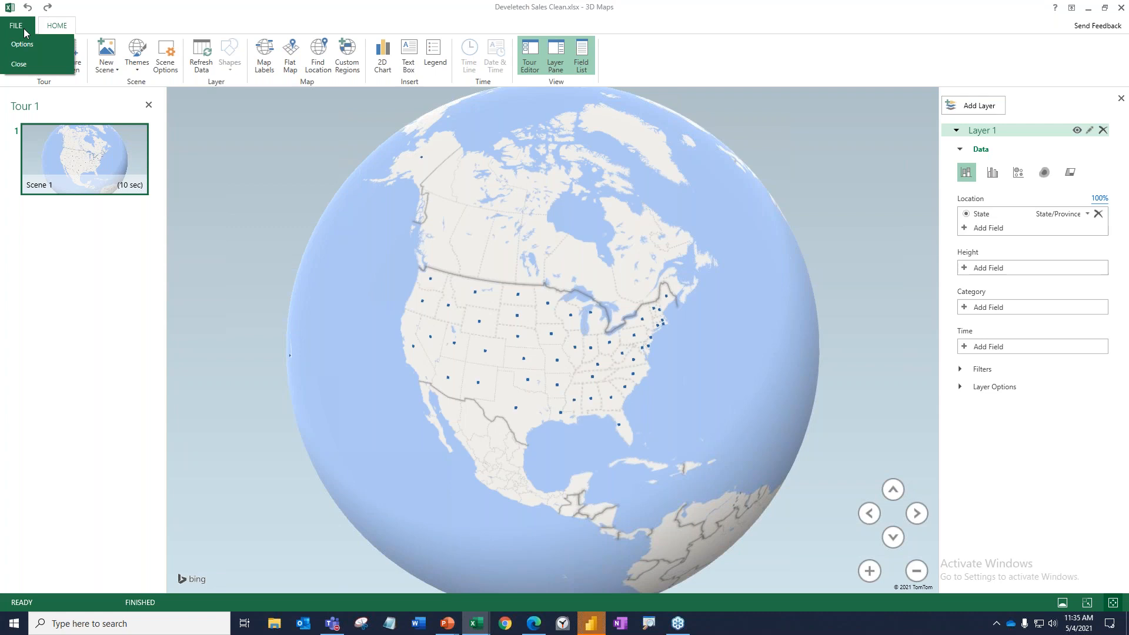
{"action": "left_click", "coordinate": [50, 304]}
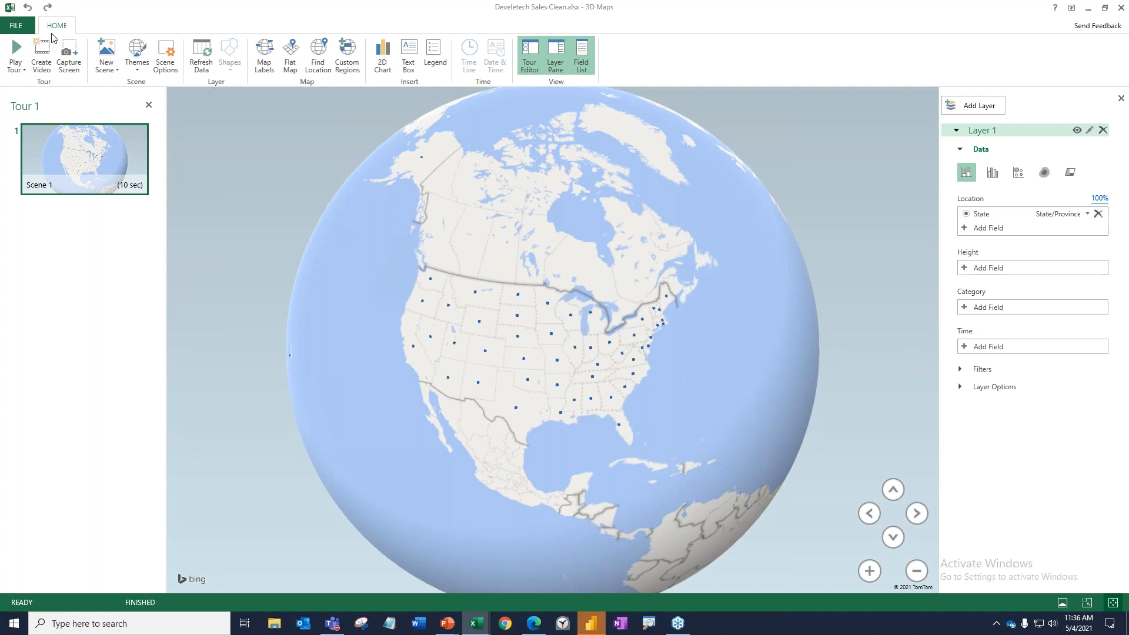
Rotate the 3D globe around to Europe and zoom in closely on the west coast of Ireland.
{"action": "mouse_move", "coordinate": [86, 146]}
{"action": "left_click_drag", "start_coordinate": [667, 196], "coordinate": [593, 139]}
{"action": "left_click_drag", "start_coordinate": [411, 294], "coordinate": [625, 154]}
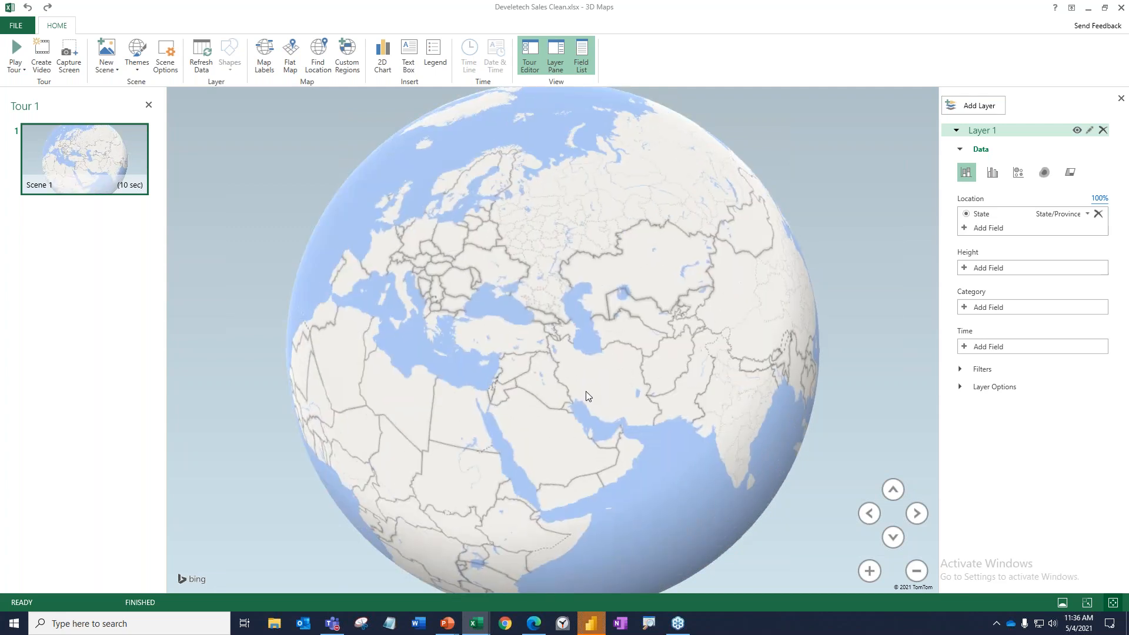
{"action": "left_click_drag", "start_coordinate": [469, 298], "coordinate": [708, 321]}
{"action": "scroll", "coordinate": [551, 284], "scroll_direction": "up", "scroll_amount": 1}
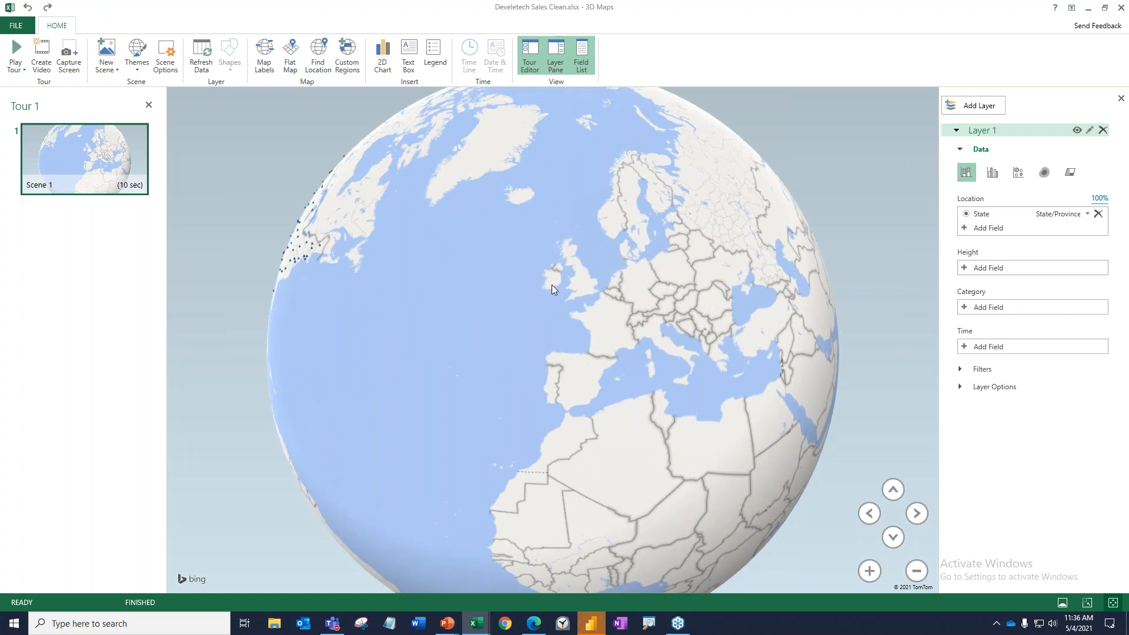
{"action": "scroll", "coordinate": [551, 285], "scroll_direction": "up", "scroll_amount": 10}
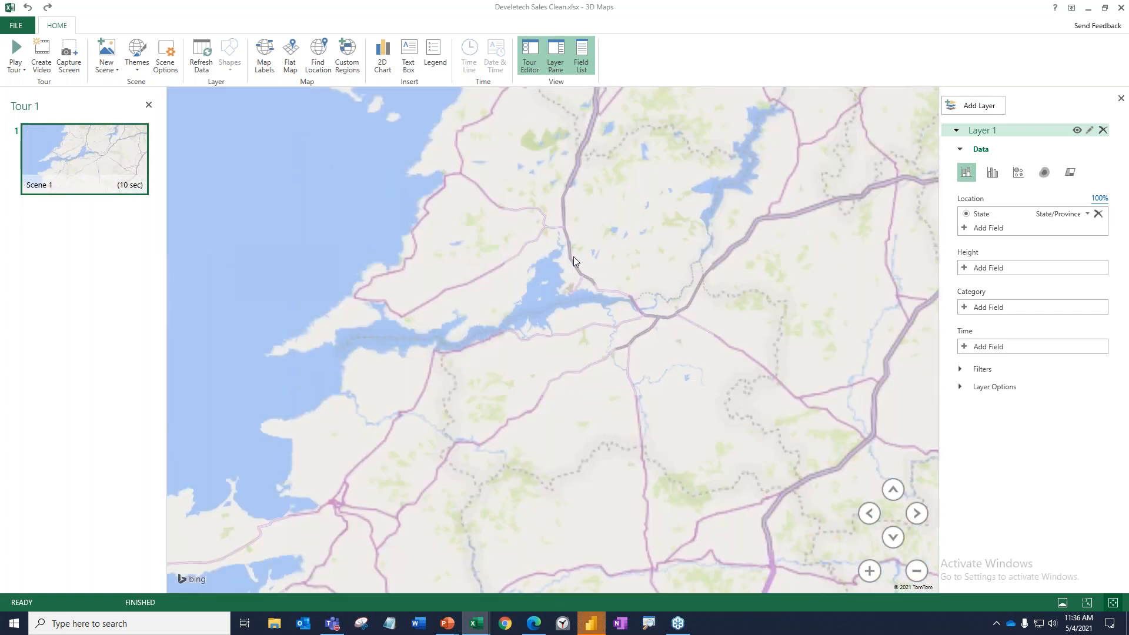
{"action": "left_click_drag", "start_coordinate": [573, 256], "coordinate": [591, 333]}
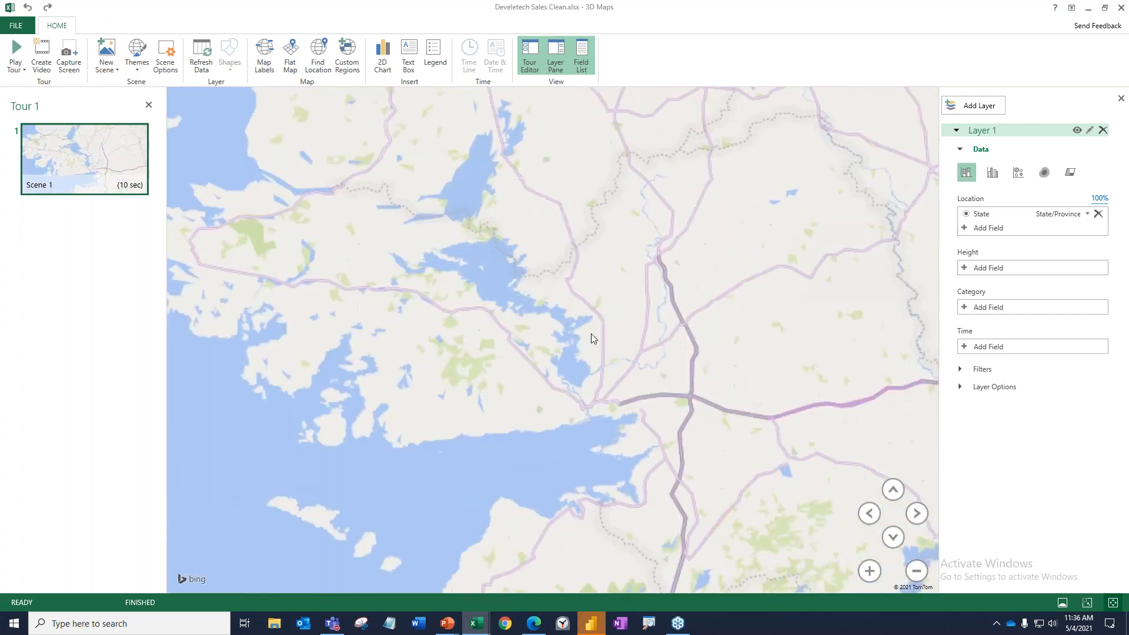
{"action": "left_click_drag", "start_coordinate": [368, 198], "coordinate": [799, 328]}
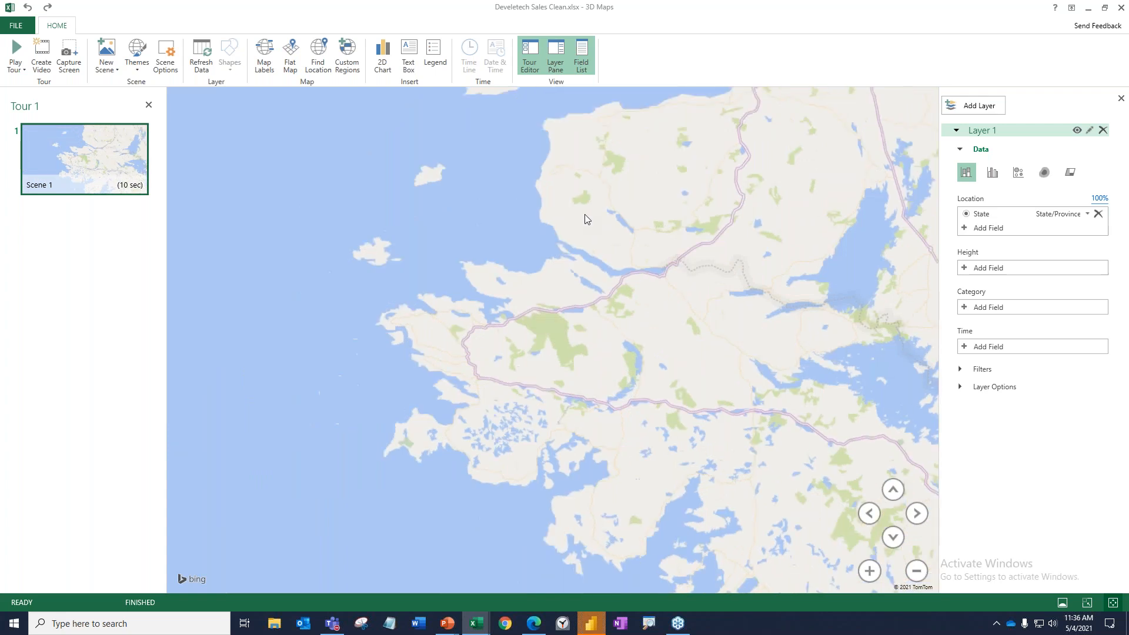
{"action": "mouse_move", "coordinate": [587, 220]}
{"action": "left_mouse_down"}
{"action": "mouse_move", "coordinate": [600, 239]}
{"action": "mouse_move", "coordinate": [566, 223]}
{"action": "left_mouse_up"}
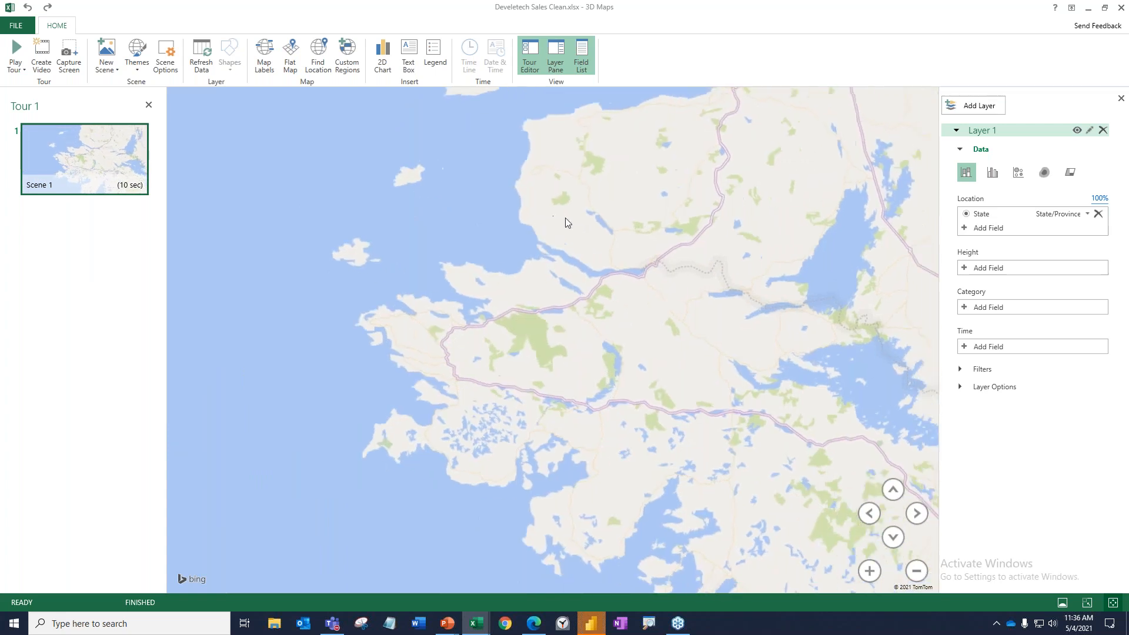
Zoom back out and turn the globe to North America, centring the data points of the United States.
{"action": "left_click", "coordinate": [909, 571]}
{"action": "left_click", "coordinate": [911, 572]}
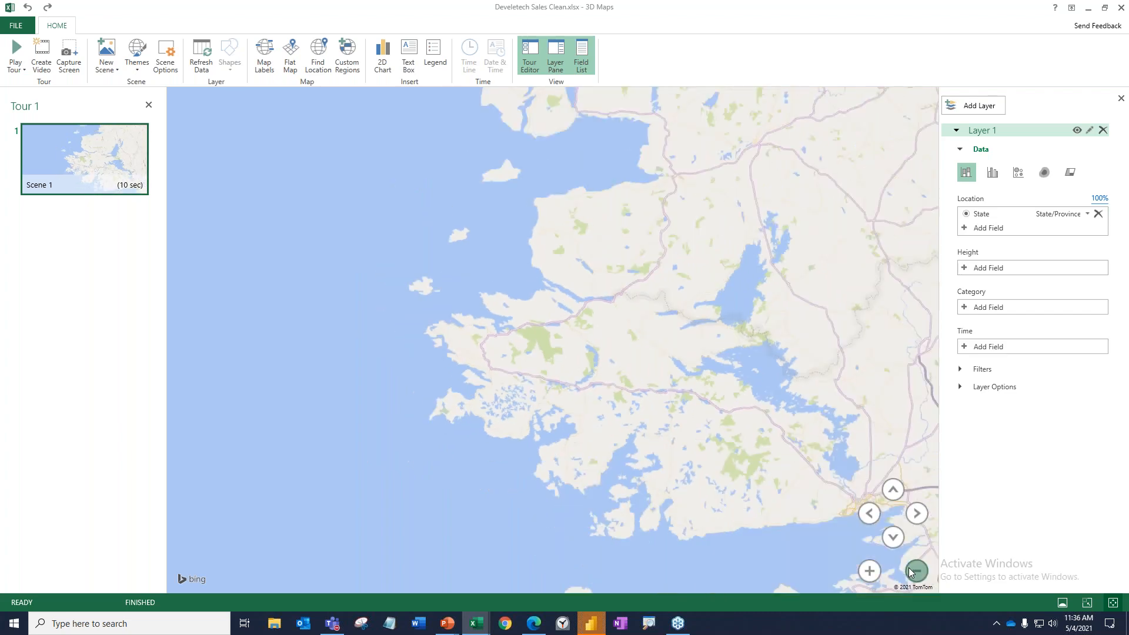
{"action": "left_click", "coordinate": [911, 573]}
{"action": "left_click", "coordinate": [911, 573]}
{"action": "left_click", "coordinate": [911, 573]}
{"action": "left_click", "coordinate": [911, 573]}
{"action": "left_click_drag", "start_coordinate": [801, 397], "coordinate": [727, 506]}
{"action": "left_click_drag", "start_coordinate": [642, 101], "coordinate": [987, 368]}
{"action": "left_click_drag", "start_coordinate": [506, 349], "coordinate": [657, 108]}
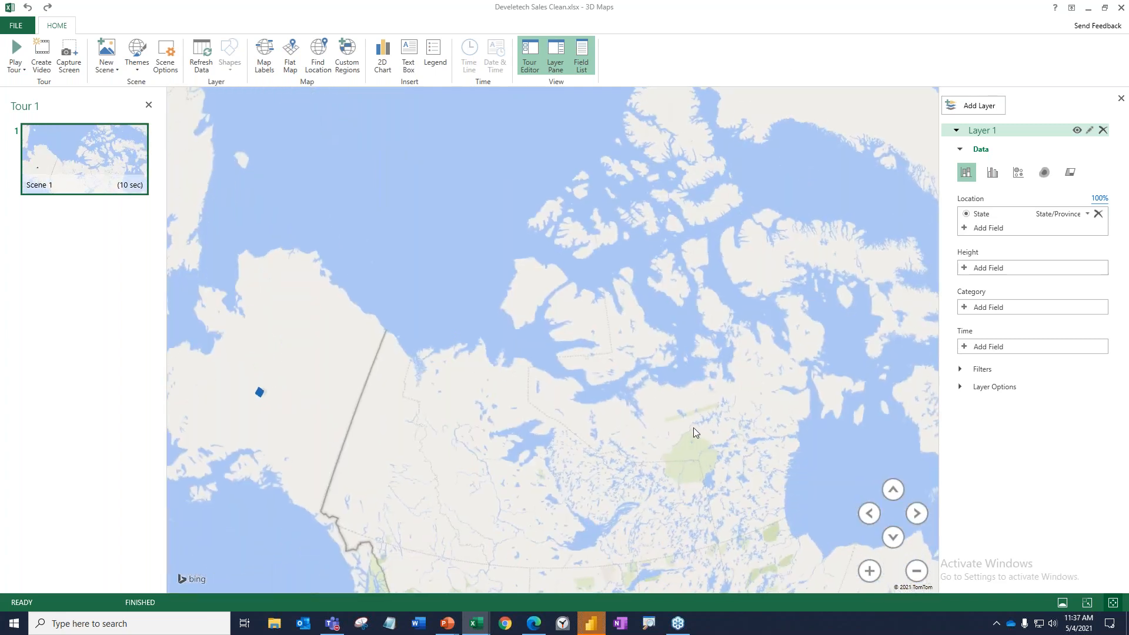
{"action": "left_click_drag", "start_coordinate": [693, 428], "coordinate": [623, 156]}
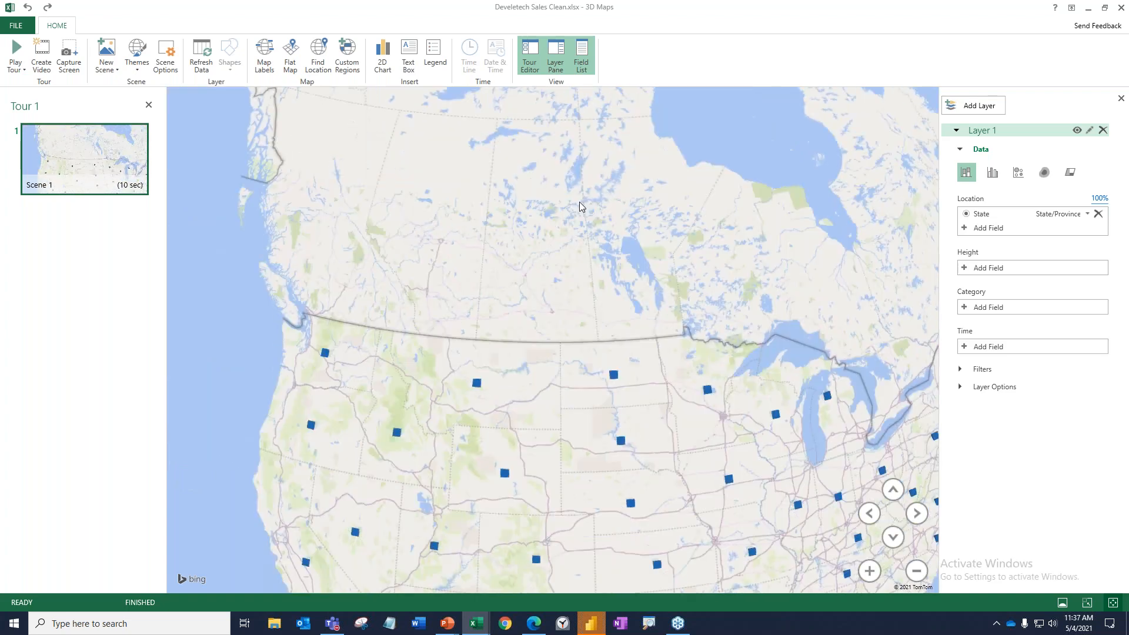
{"action": "left_click", "coordinate": [917, 571]}
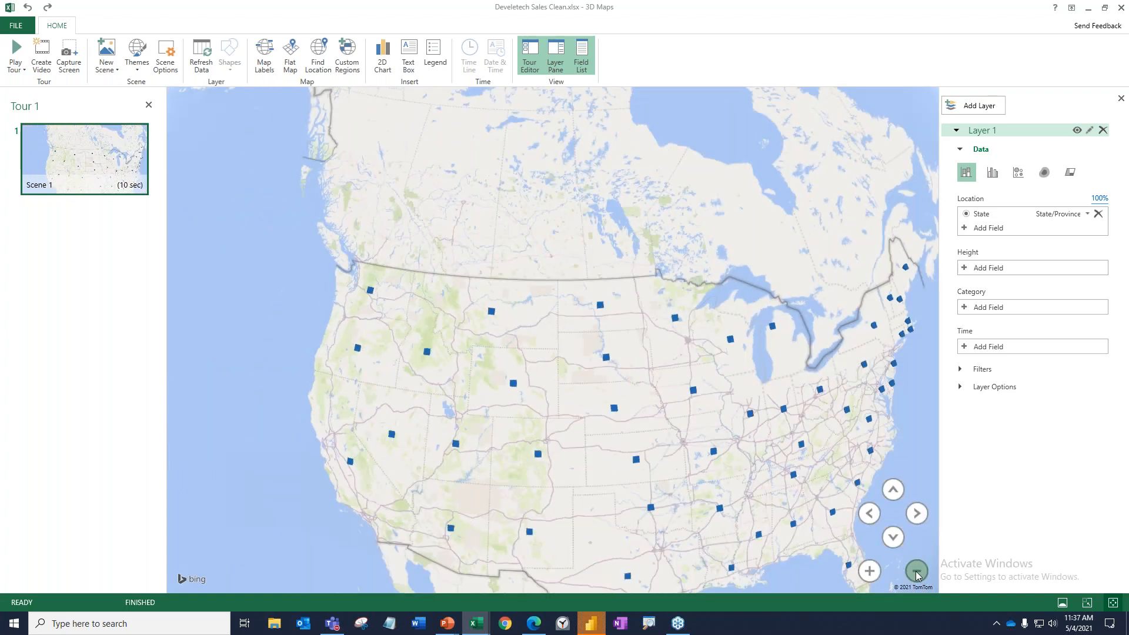
{"action": "left_click_drag", "start_coordinate": [593, 424], "coordinate": [479, 312]}
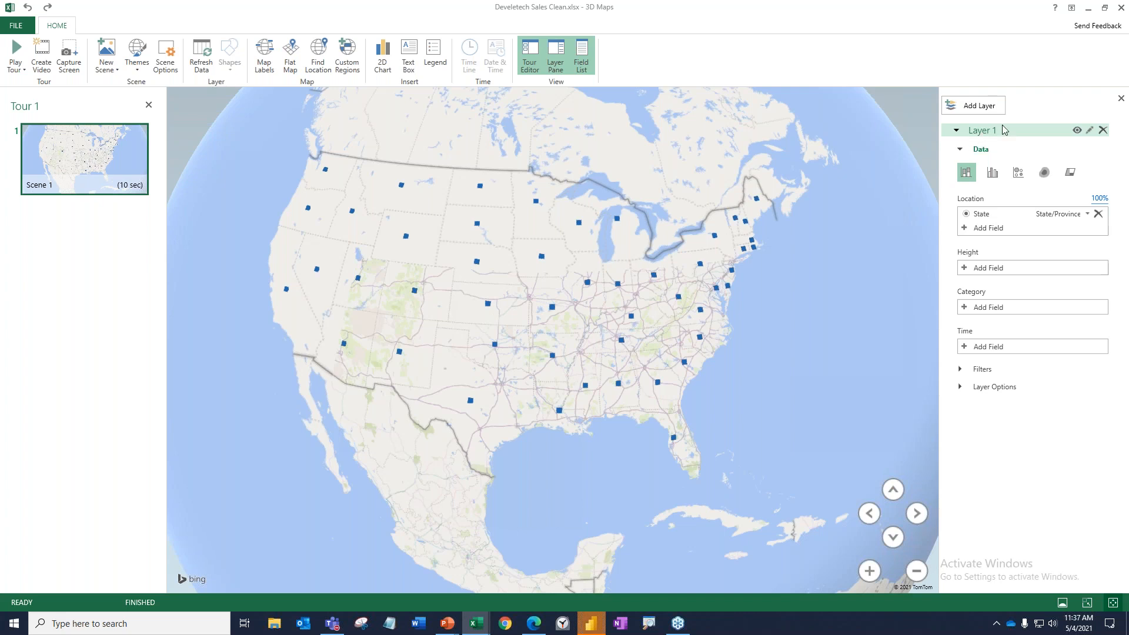
Rename Layer 1 to "Sales 2020" and leave its data settings expanded.
{"action": "left_click", "coordinate": [1092, 131]}
{"action": "key", "text": "BackSpace"}
{"action": "key", "text": "BackSpace"}
{"action": "key", "text": "BackSpace"}
{"action": "key", "text": "BackSpace"}
{"action": "key", "text": "BackSpace"}
{"action": "key", "text": "BackSpace"}
{"action": "key", "text": "BackSpace"}
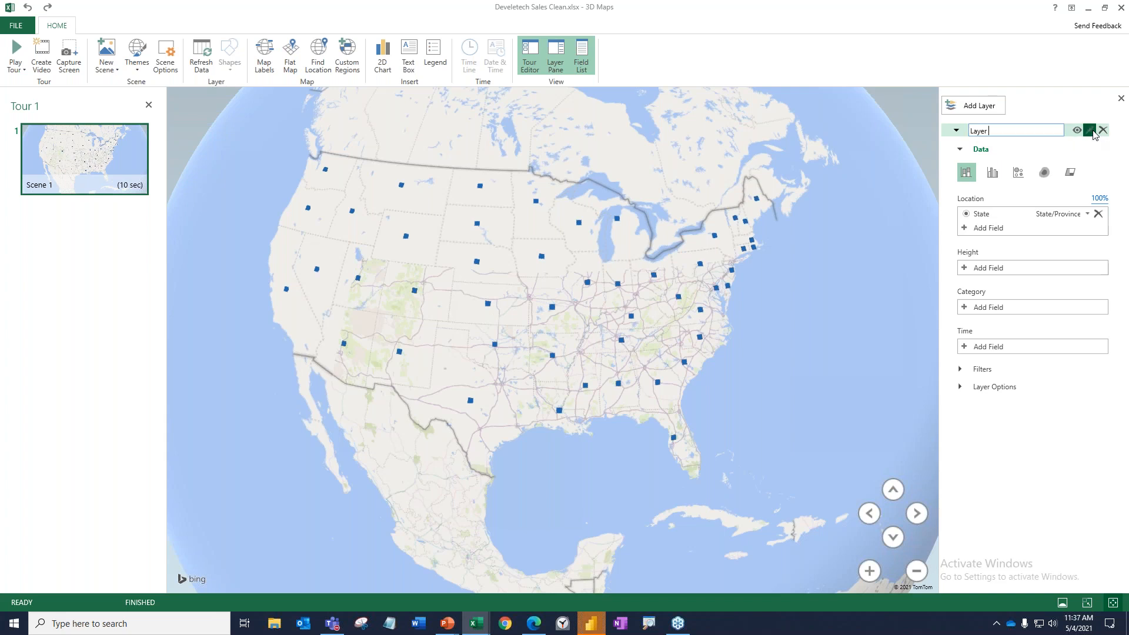
{"action": "type", "text": "Sales 2020"}
{"action": "left_click", "coordinate": [1047, 146]}
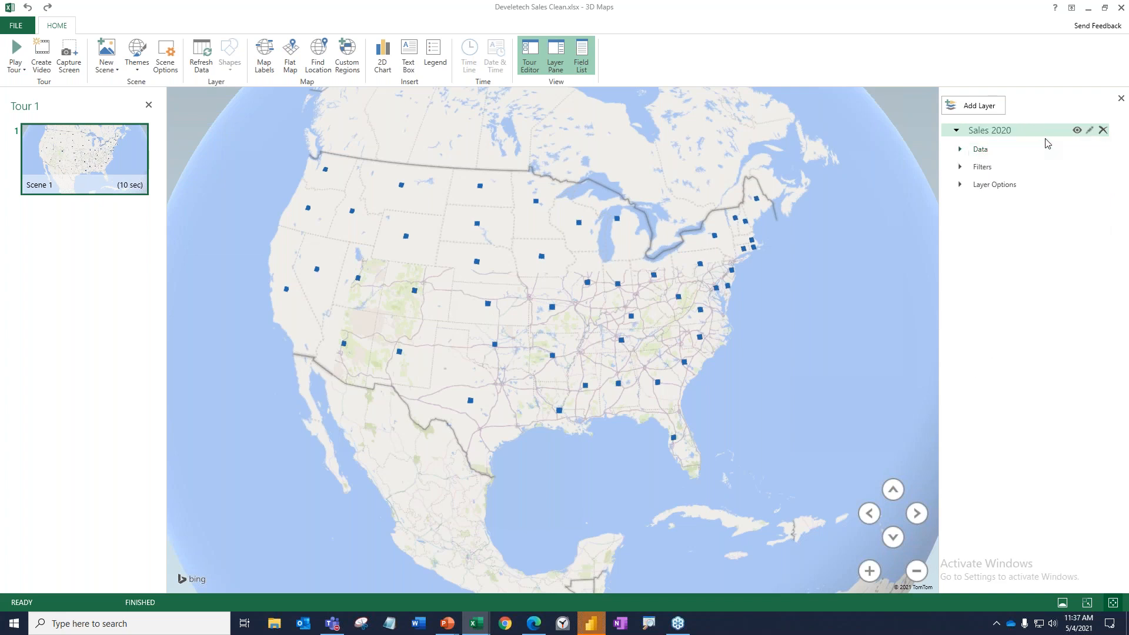
{"action": "left_click", "coordinate": [960, 151]}
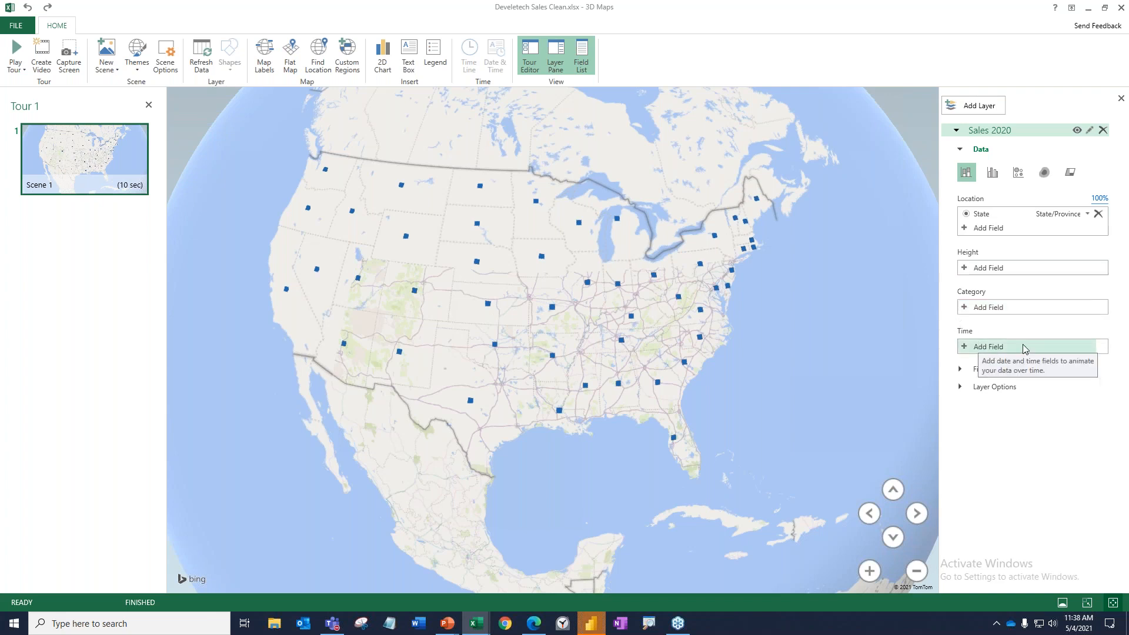
Assign Total Sales to the layer's height and set the visualization to Clustered Column.
{"action": "left_click", "coordinate": [962, 269]}
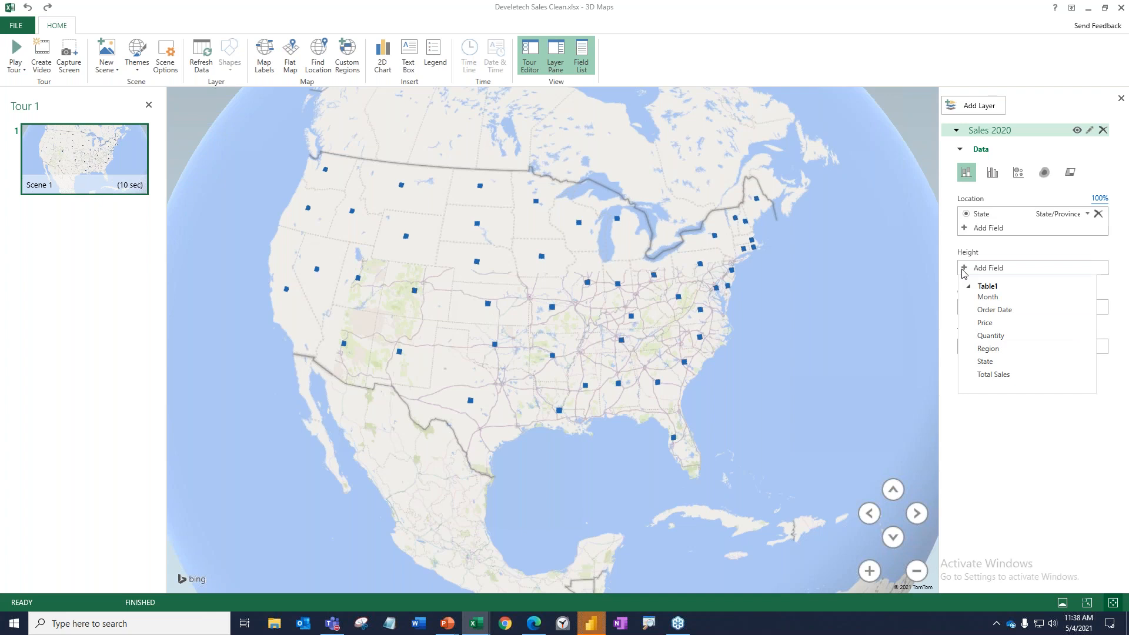
{"action": "left_click", "coordinate": [1010, 375]}
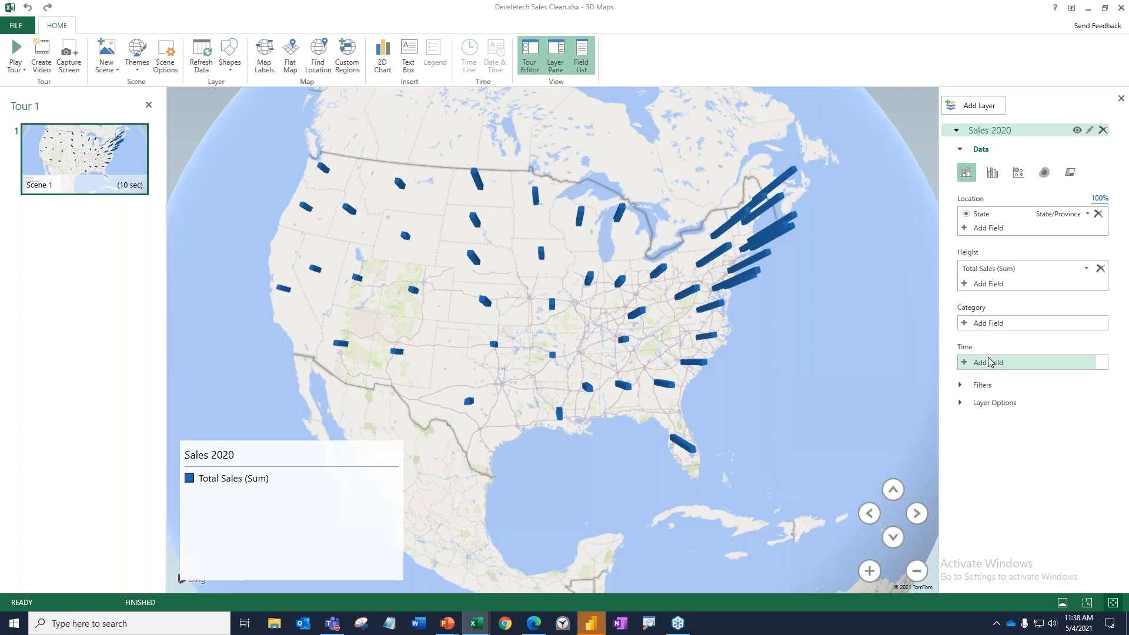
{"action": "left_click", "coordinate": [992, 173]}
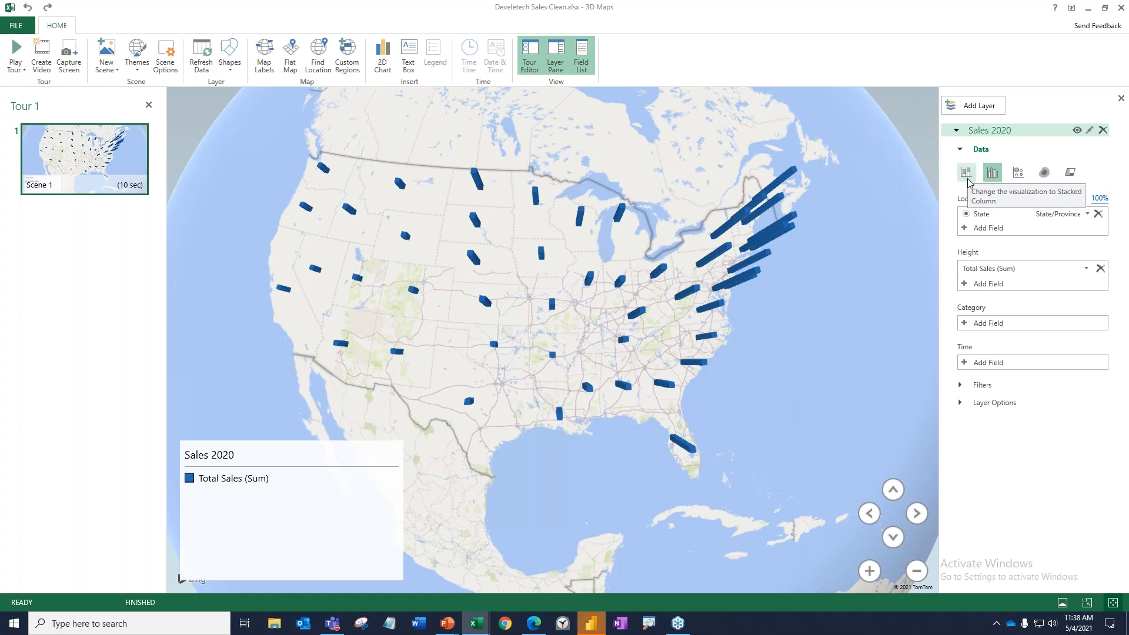
Try Region as the layer's category field, and remove it again.
{"action": "left_click", "coordinate": [974, 325]}
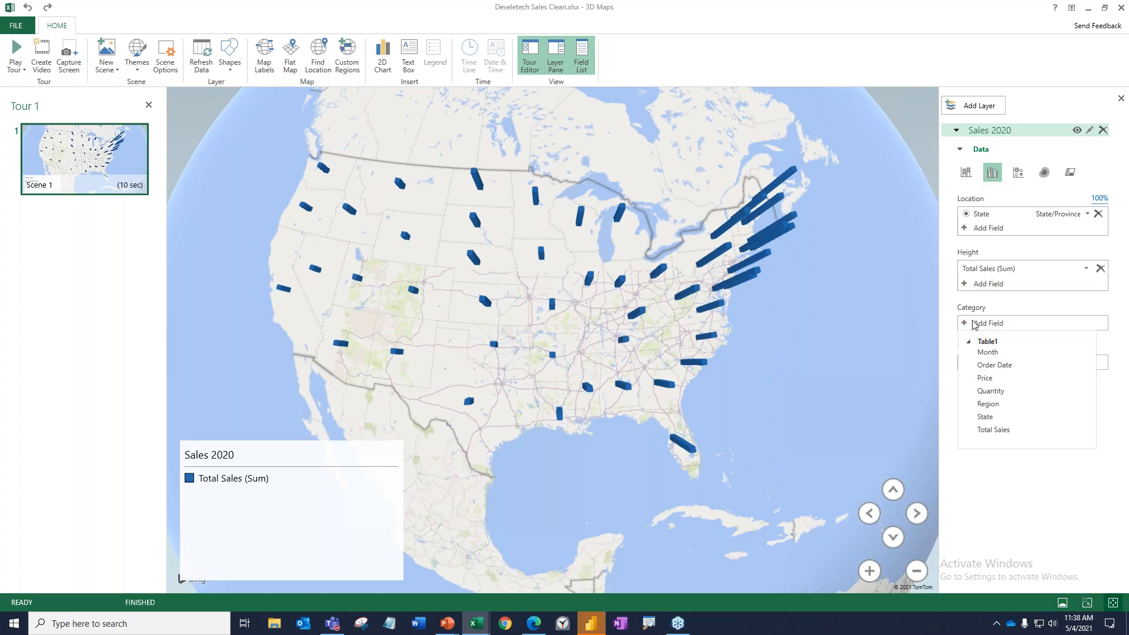
{"action": "left_click", "coordinate": [998, 404]}
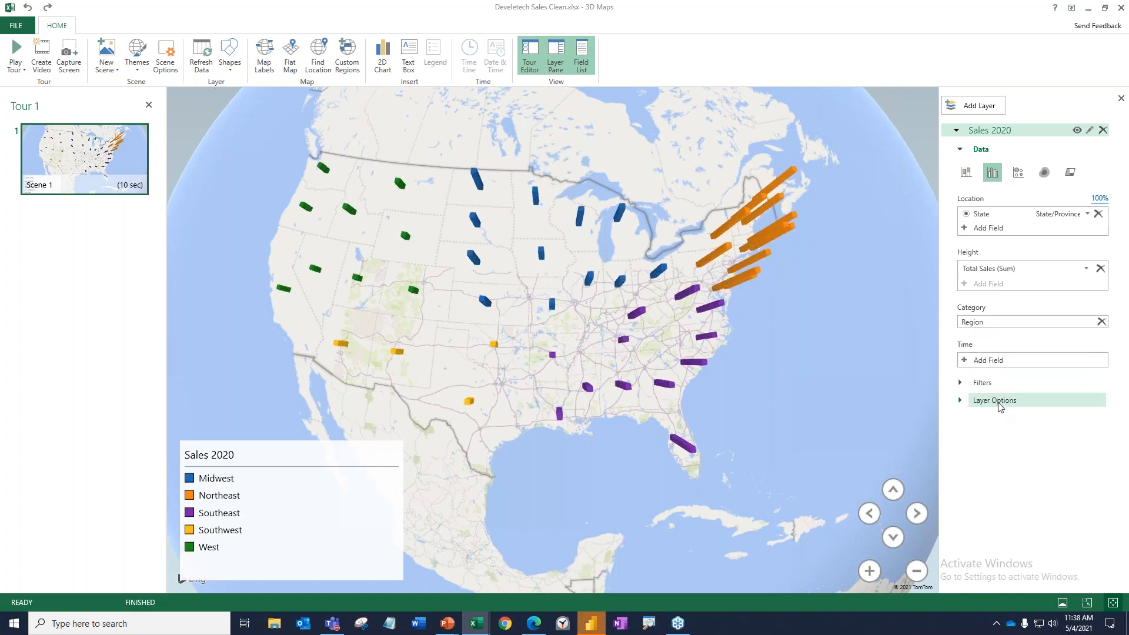
{"action": "left_click", "coordinate": [1102, 323]}
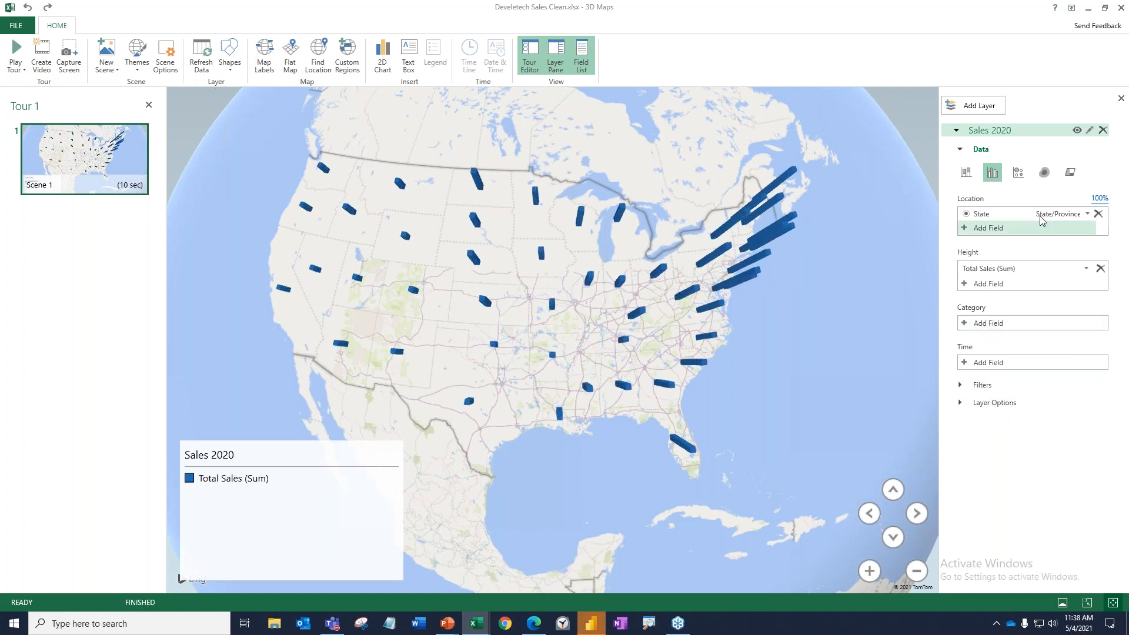
Try the Bubble and Heat Map visualizations for the layer, and switch it to the Region visualization.
{"action": "left_click", "coordinate": [1018, 172]}
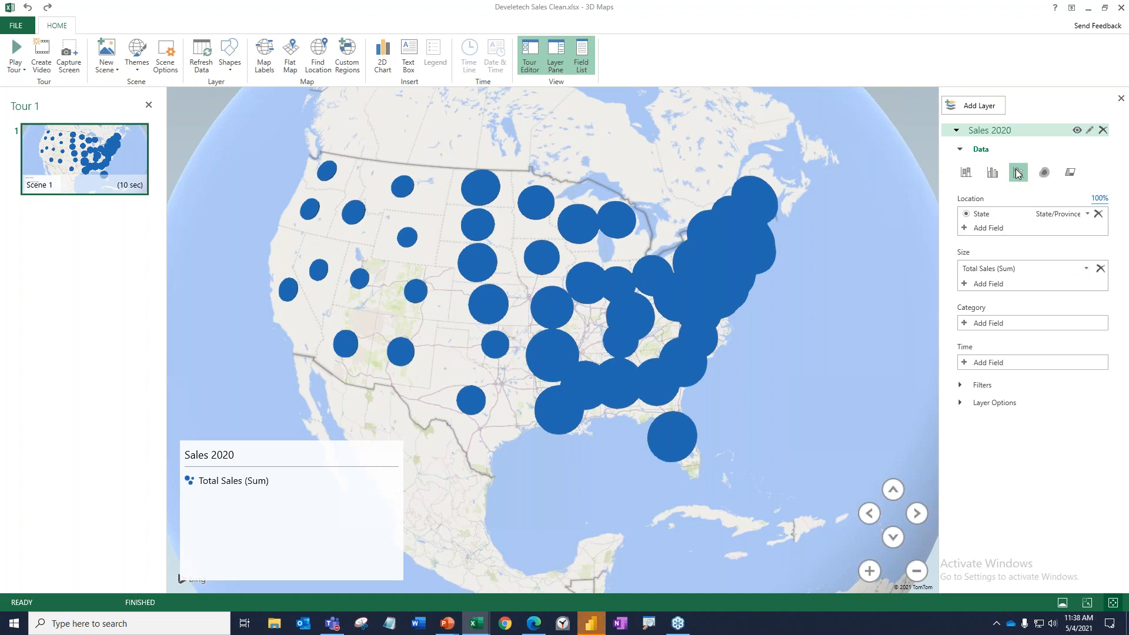
{"action": "left_click", "coordinate": [1043, 172]}
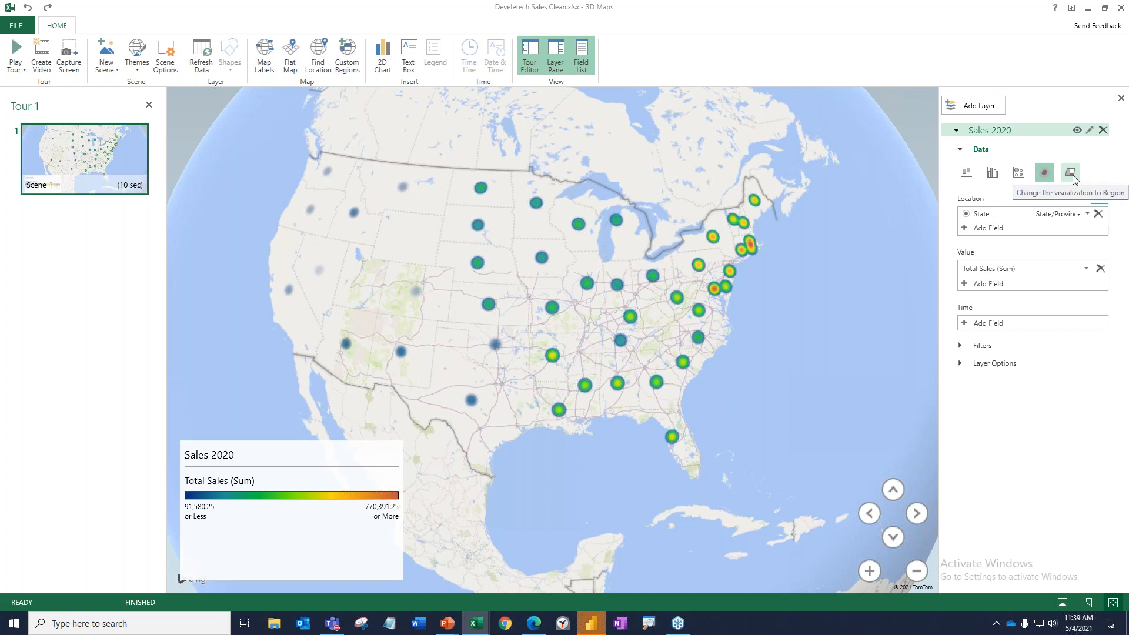
{"action": "left_click", "coordinate": [1070, 173]}
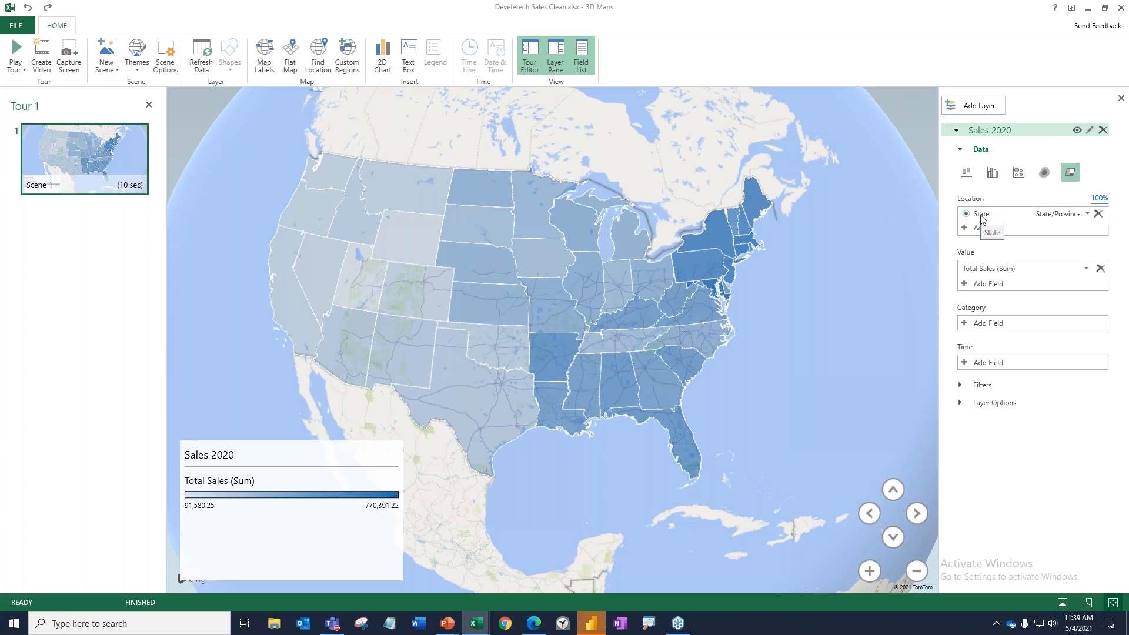
Add Month as the layer's time field and play the timeline animation.
{"action": "left_click", "coordinate": [971, 365]}
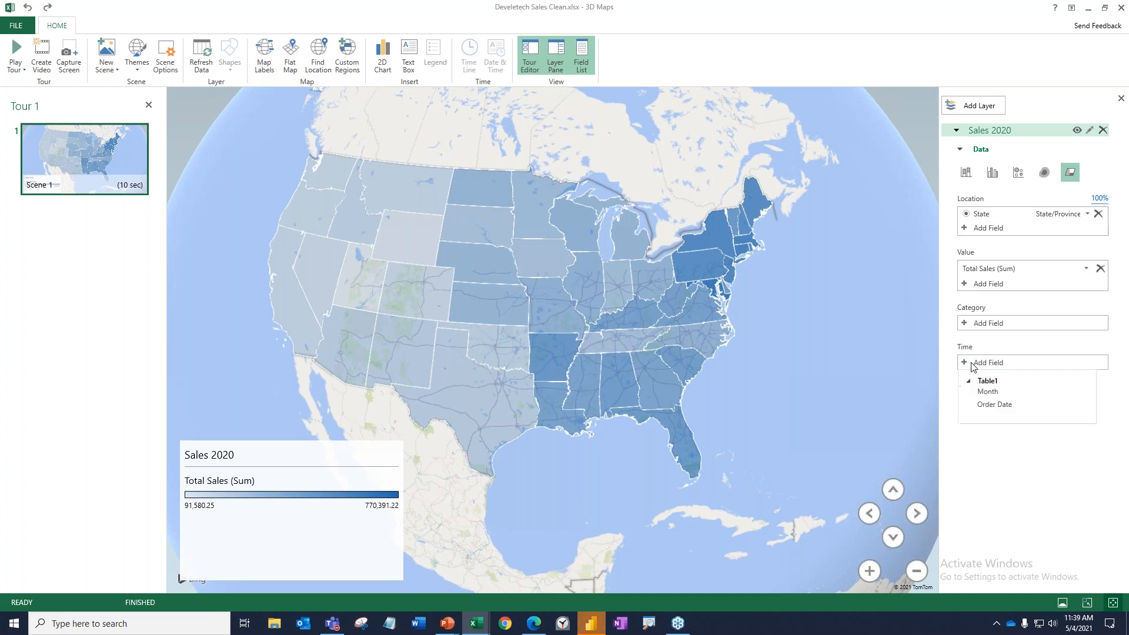
{"action": "left_click", "coordinate": [988, 391]}
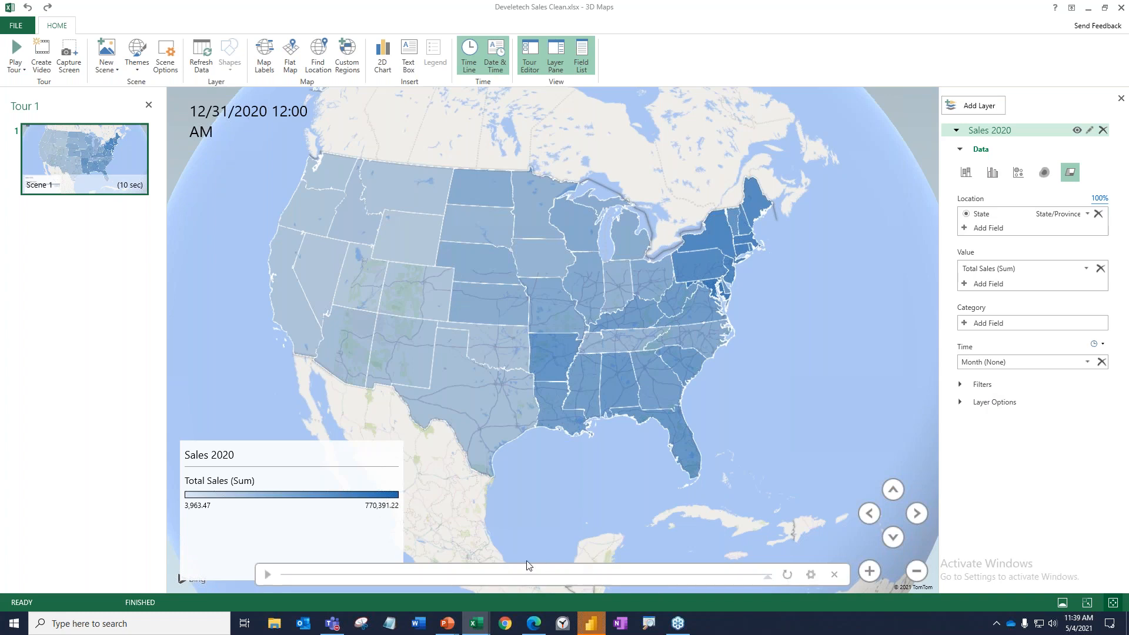
{"action": "left_click", "coordinate": [267, 575]}
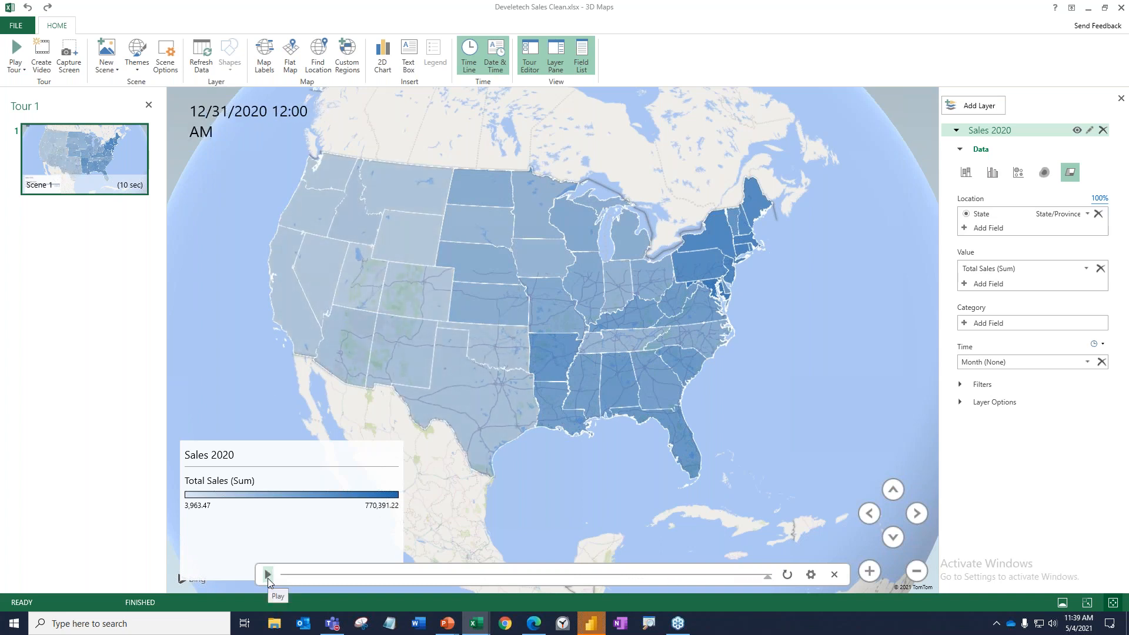
Replay the timeline, move the date and time box to the map's upper-right corner, and resize it so the date fits on one line.
{"action": "left_click", "coordinate": [267, 574]}
{"action": "left_click", "coordinate": [265, 141]}
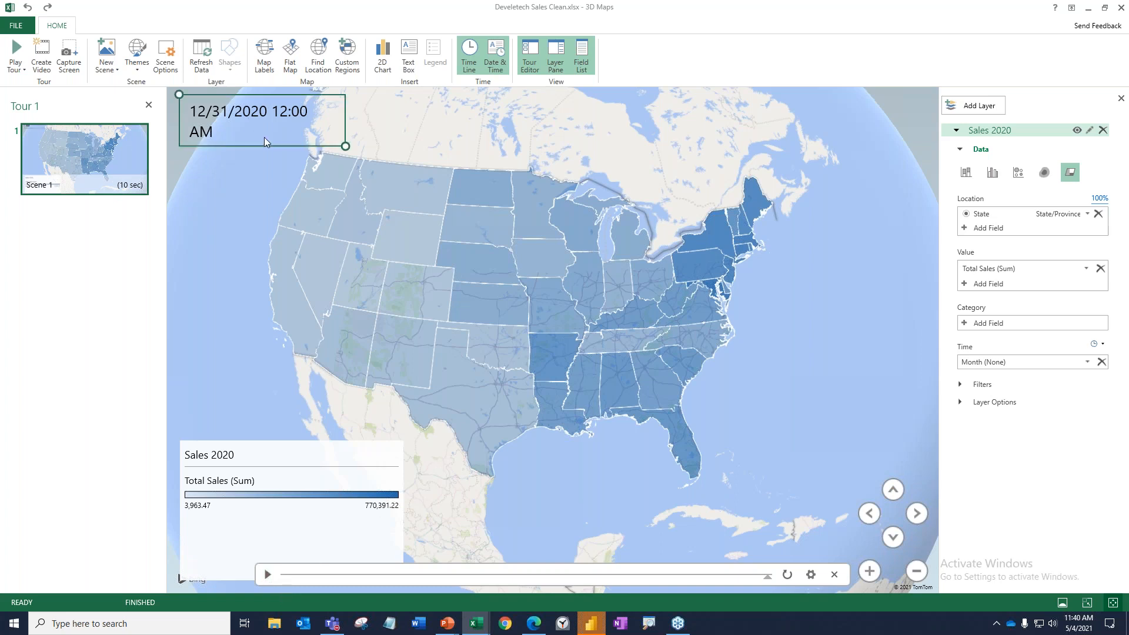
{"action": "left_click_drag", "start_coordinate": [274, 148], "coordinate": [872, 150]}
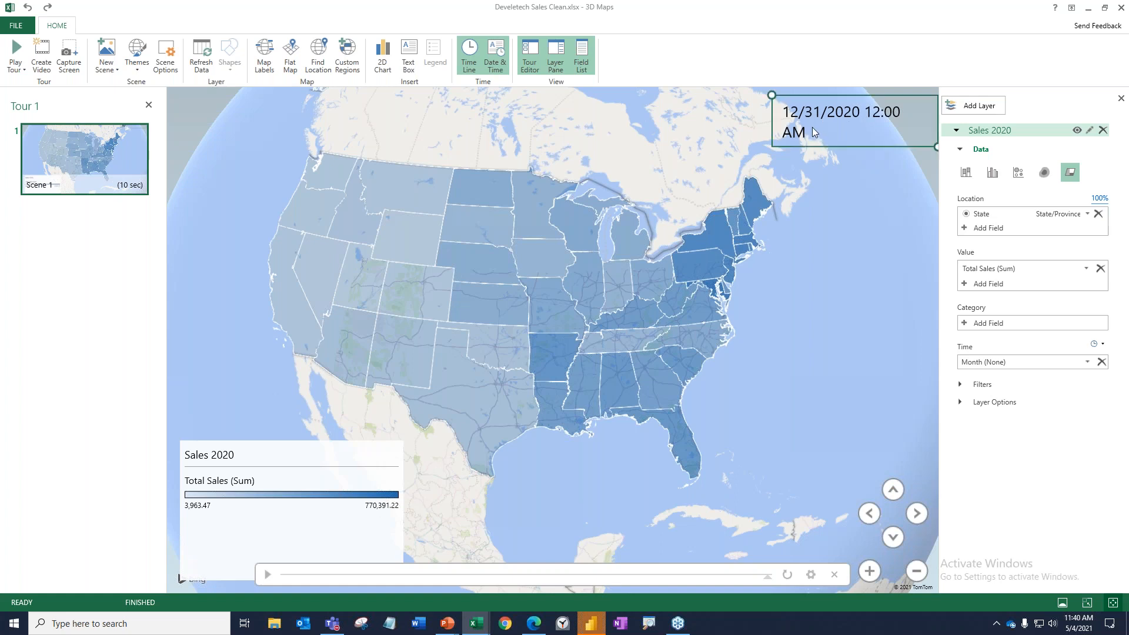
{"action": "left_click_drag", "start_coordinate": [772, 96], "coordinate": [734, 94]}
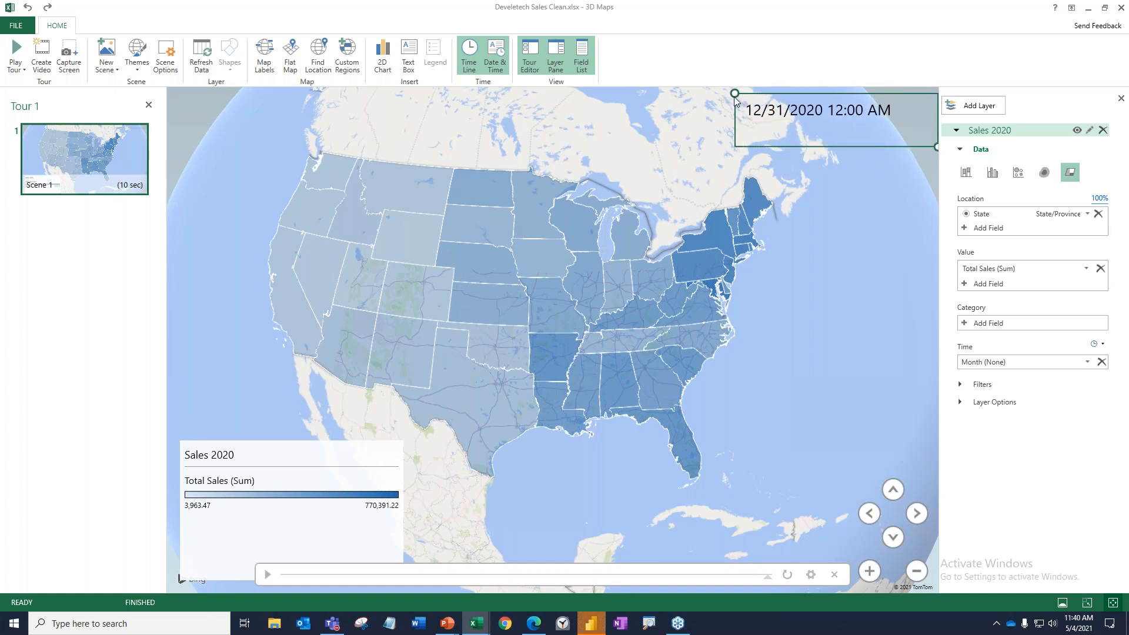
{"action": "left_click", "coordinate": [903, 144]}
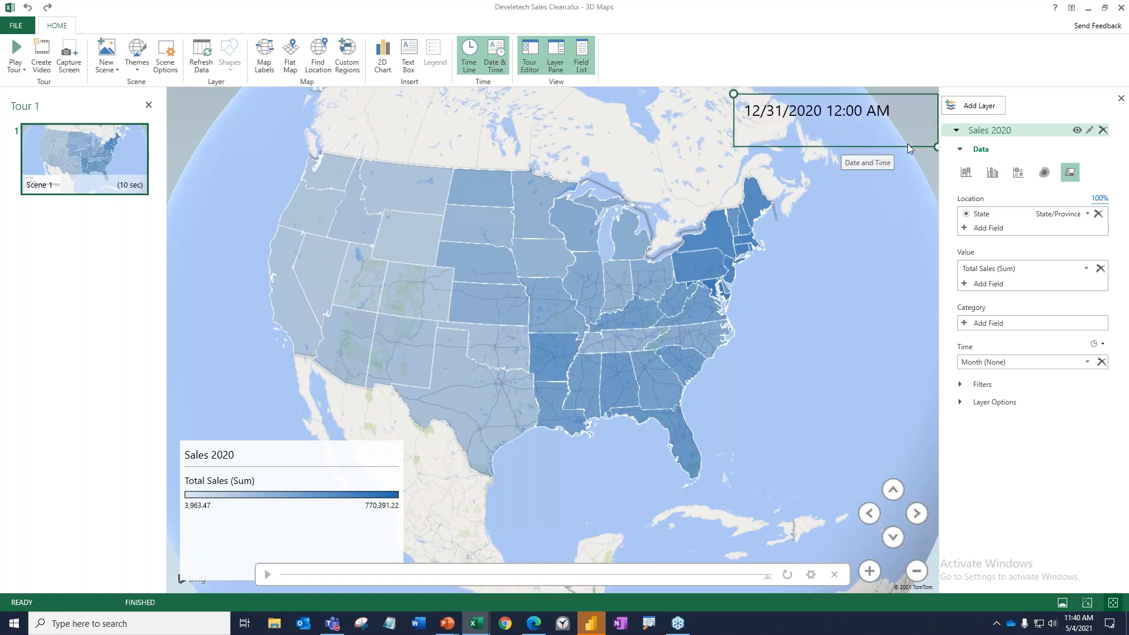
{"action": "left_click_drag", "start_coordinate": [935, 147], "coordinate": [933, 129]}
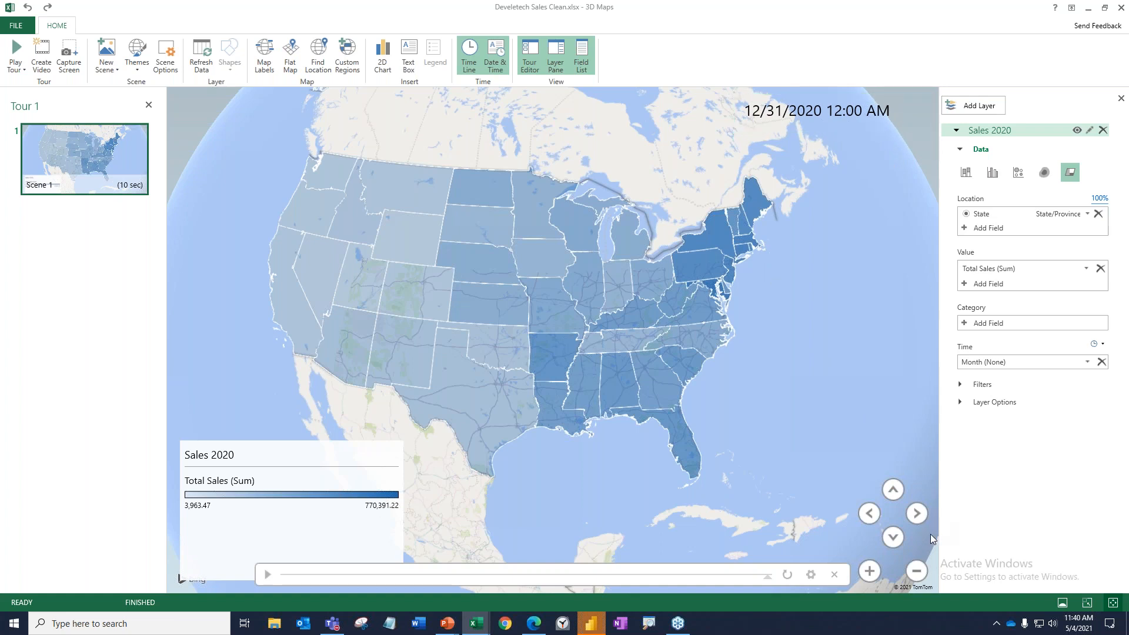
Rotate, tilt and zoom out the globe so the scene shows the whole of North America, including Alaska.
{"action": "left_click", "coordinate": [913, 514]}
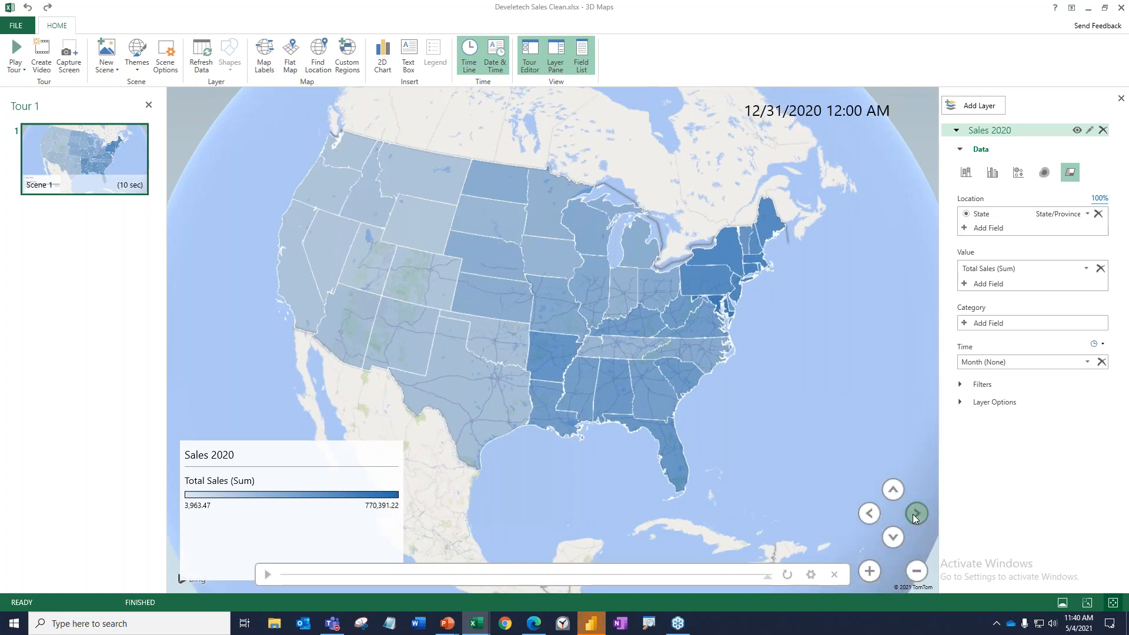
{"action": "left_click", "coordinate": [913, 514]}
{"action": "left_click", "coordinate": [869, 513]}
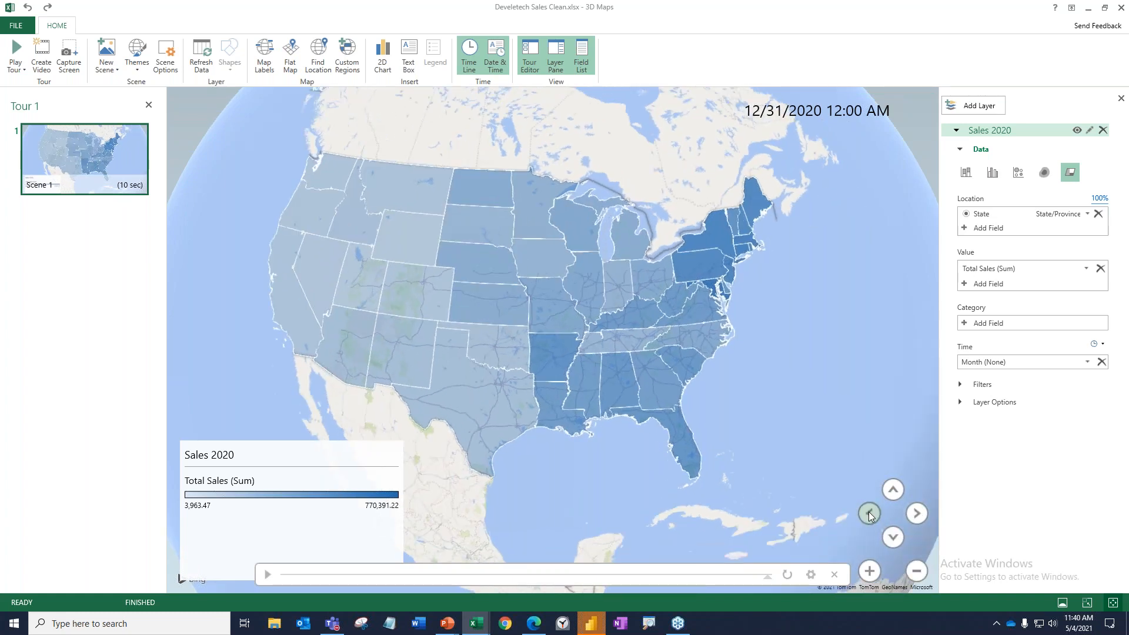
{"action": "left_click", "coordinate": [893, 536]}
{"action": "left_click", "coordinate": [894, 536]}
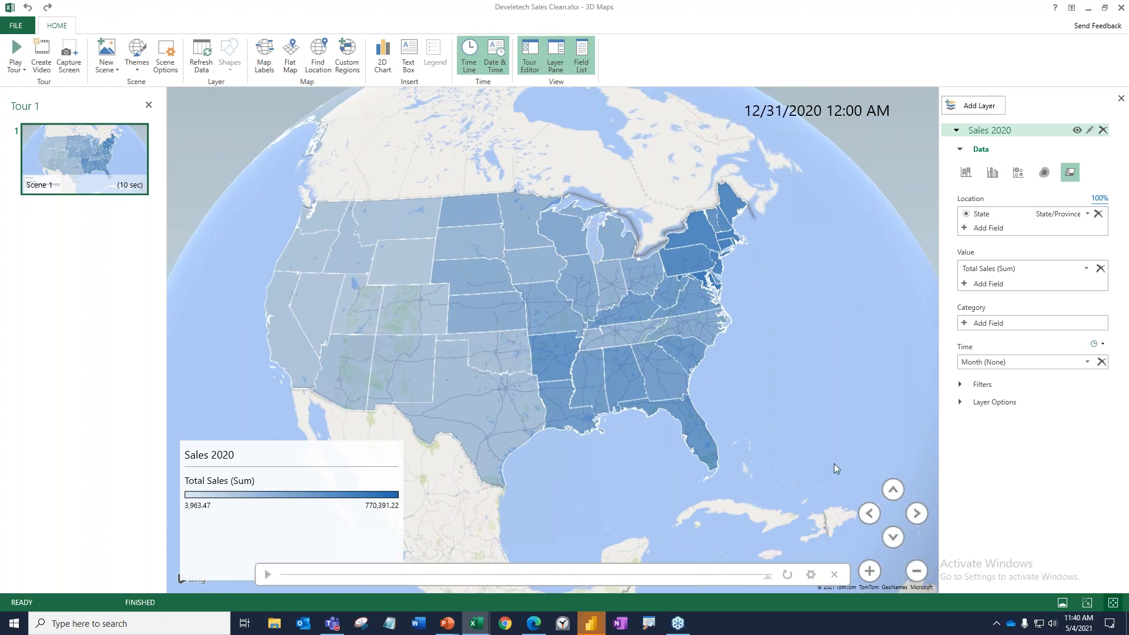
{"action": "left_click_drag", "start_coordinate": [483, 247], "coordinate": [673, 363]}
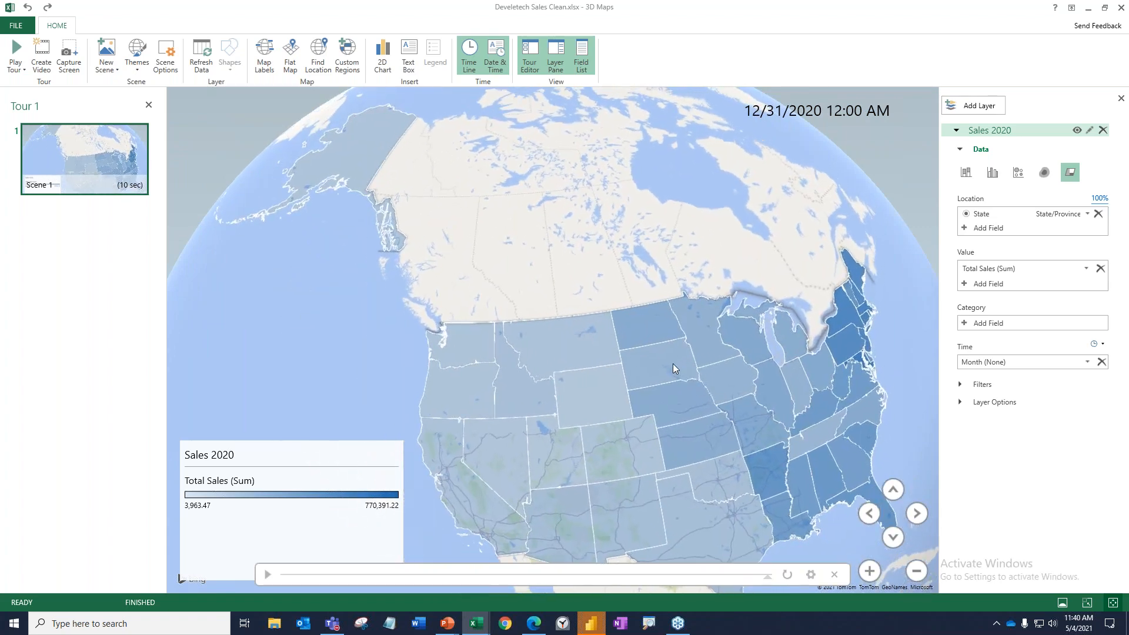
{"action": "left_click", "coordinate": [868, 571]}
{"action": "left_click", "coordinate": [916, 571]}
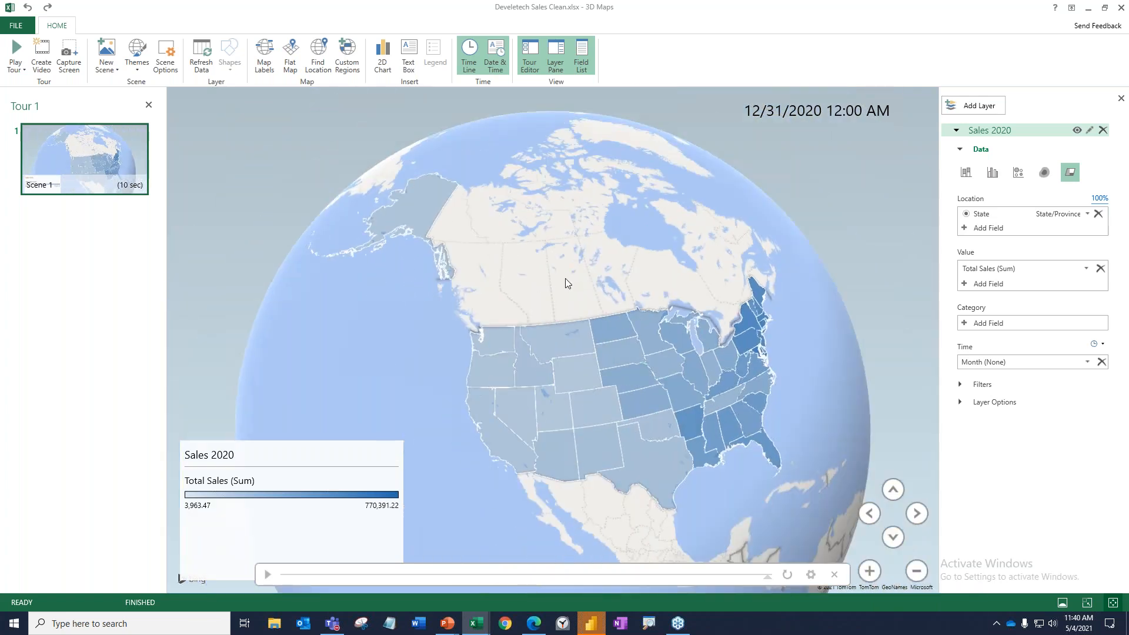
{"action": "left_click", "coordinate": [606, 349]}
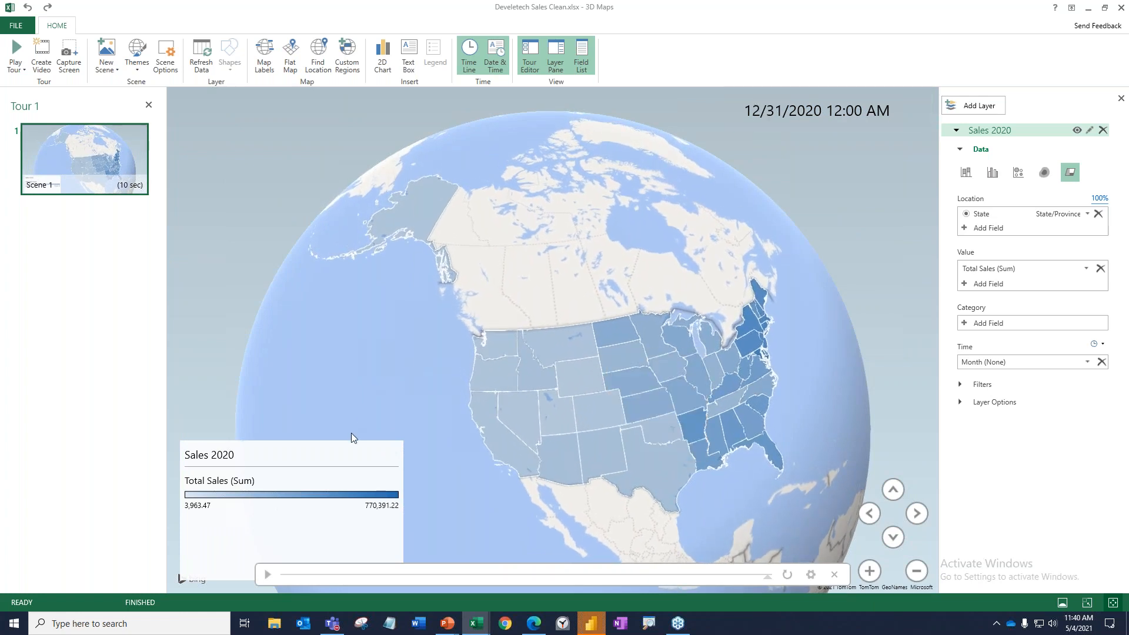
Move the Sales 2020 legend to the map's upper-left corner and reduce its height to fit its contents.
{"action": "left_click_drag", "start_coordinate": [340, 462], "coordinate": [343, 115]}
{"action": "left_click_drag", "start_coordinate": [402, 231], "coordinate": [379, 217]}
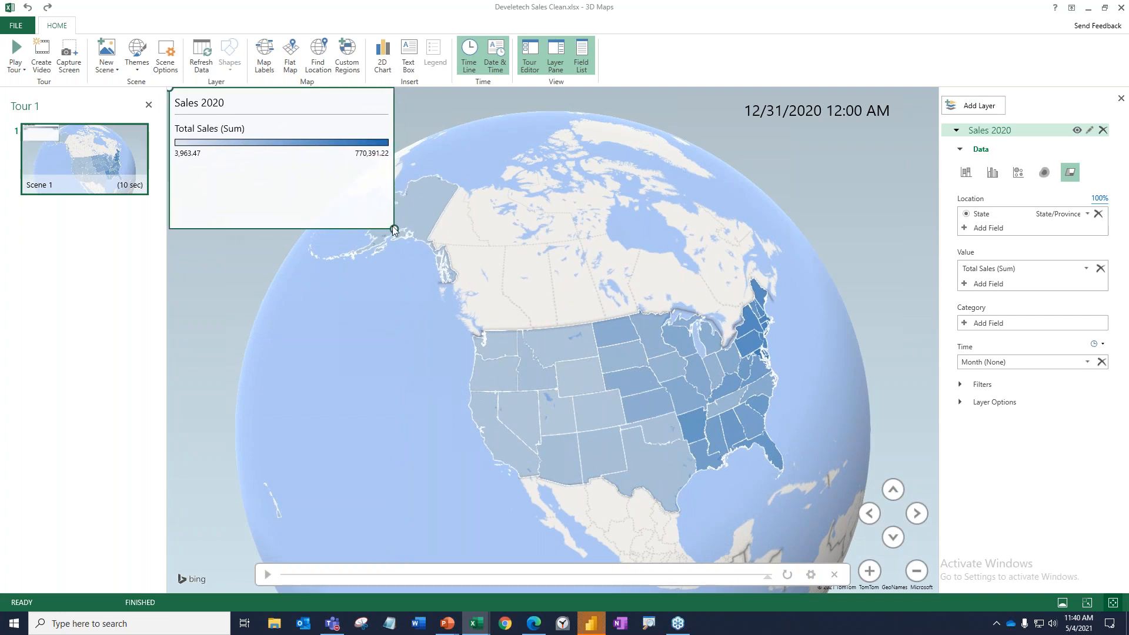
{"action": "left_click_drag", "start_coordinate": [394, 230], "coordinate": [399, 172]}
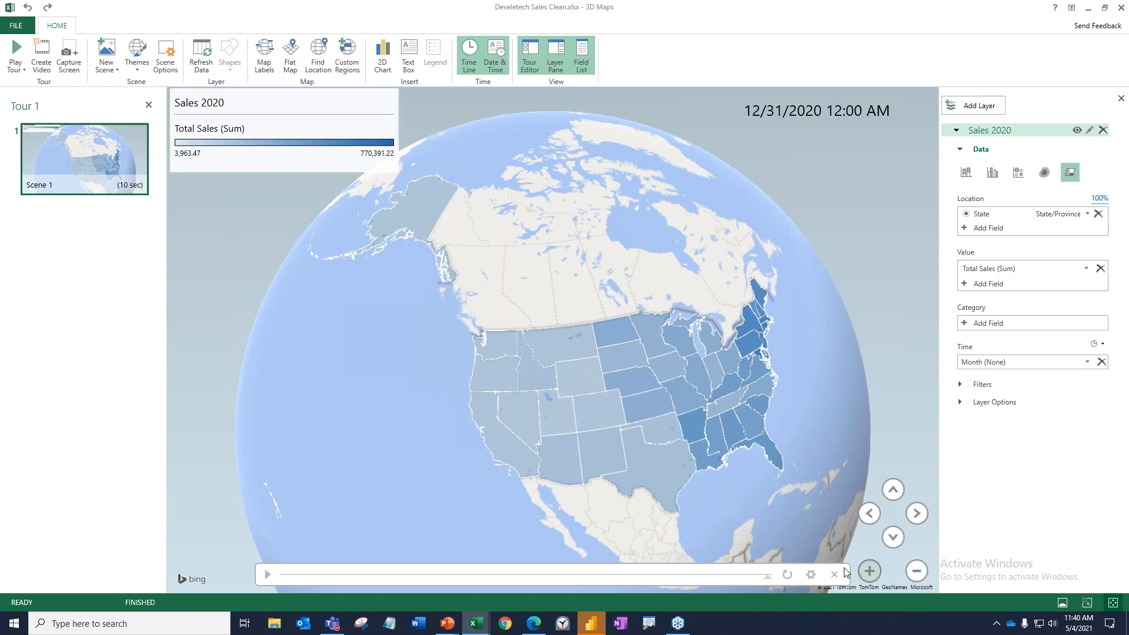
In the scene options, set the transition duration to 2.25 seconds and the effect to Push In, and check the start date calendar.
{"action": "left_click", "coordinate": [810, 575]}
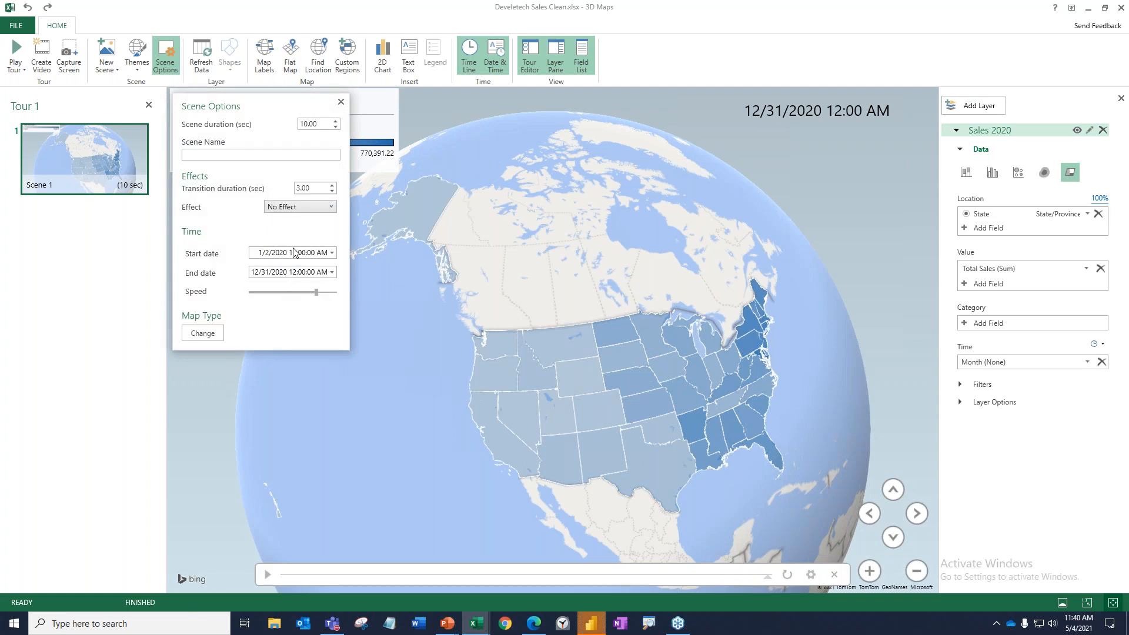
{"action": "left_click", "coordinate": [332, 192]}
{"action": "left_click", "coordinate": [332, 191]}
{"action": "left_click", "coordinate": [331, 207]}
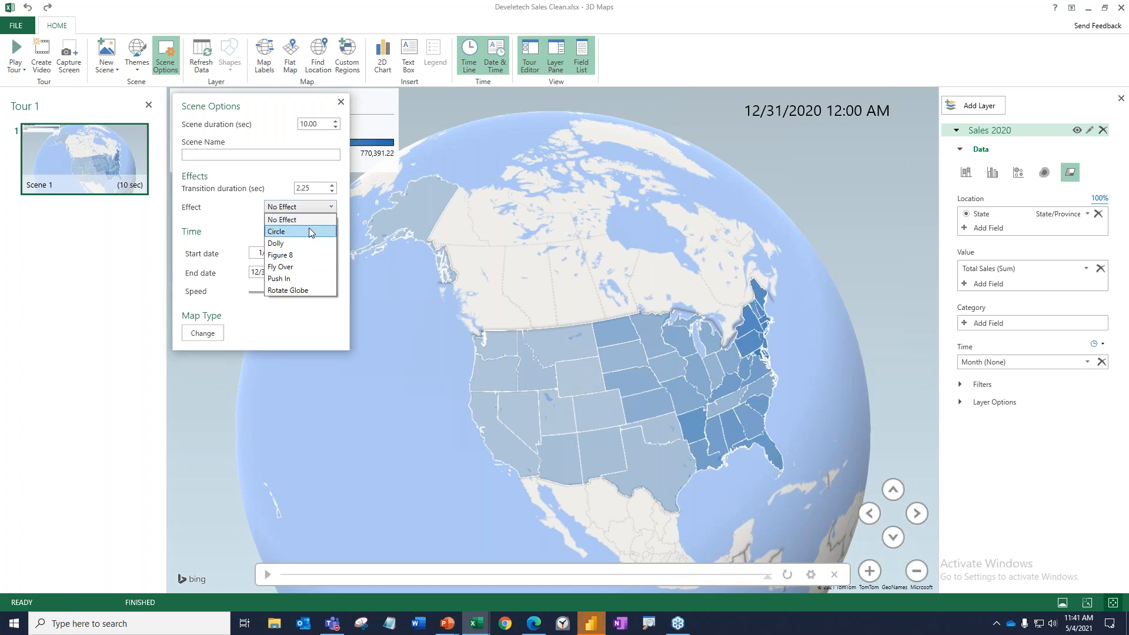
{"action": "left_click", "coordinate": [306, 278]}
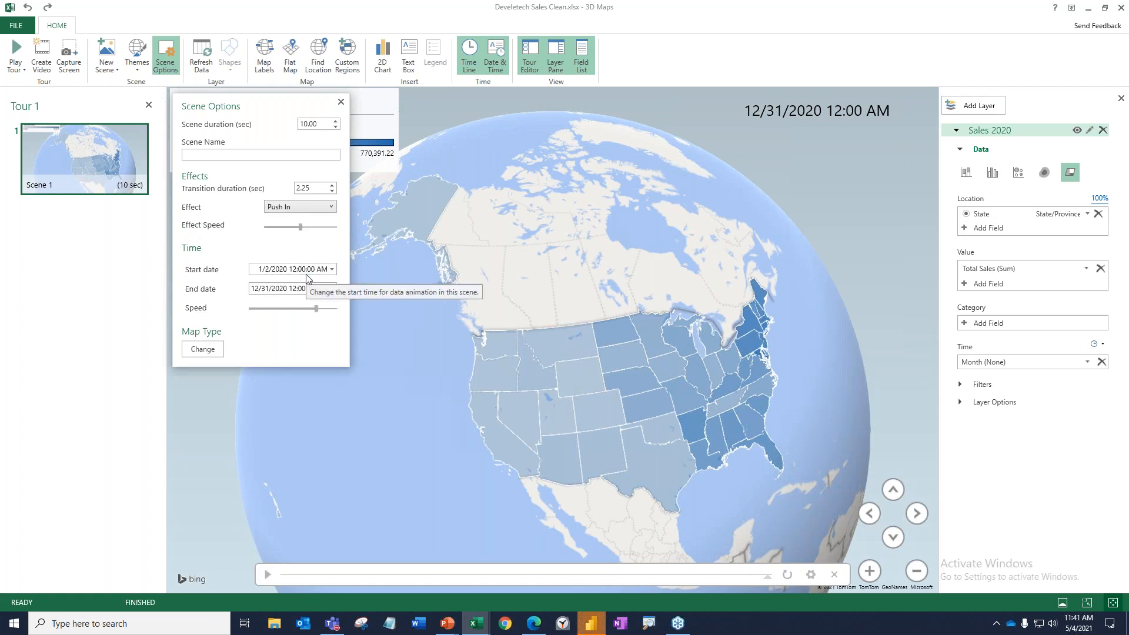
{"action": "left_click", "coordinate": [332, 270]}
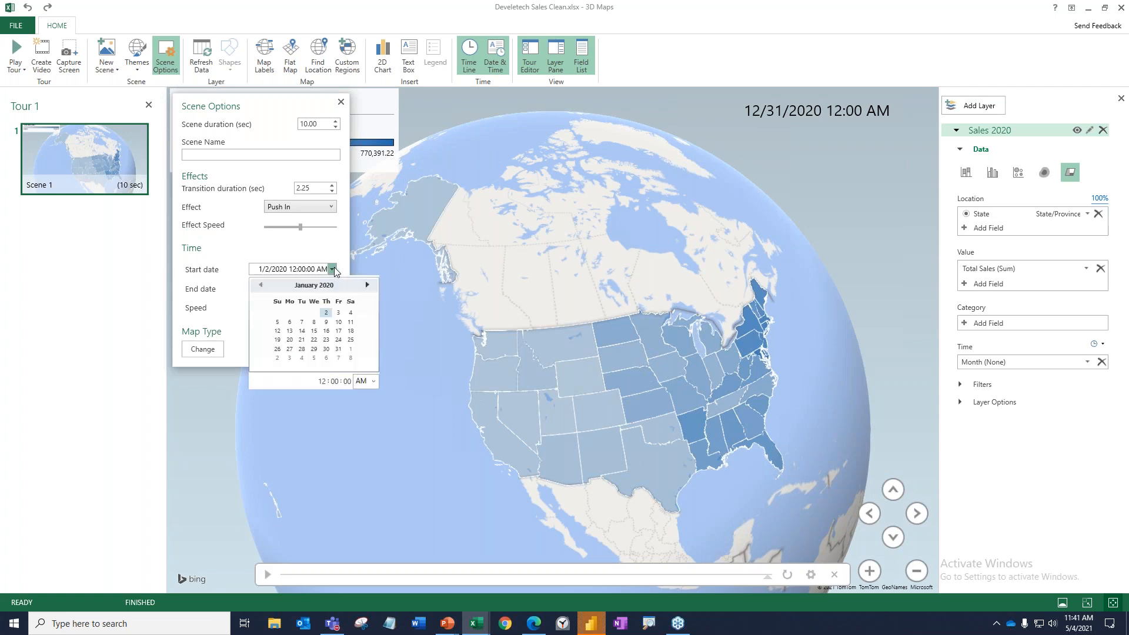
{"action": "left_click", "coordinate": [332, 269]}
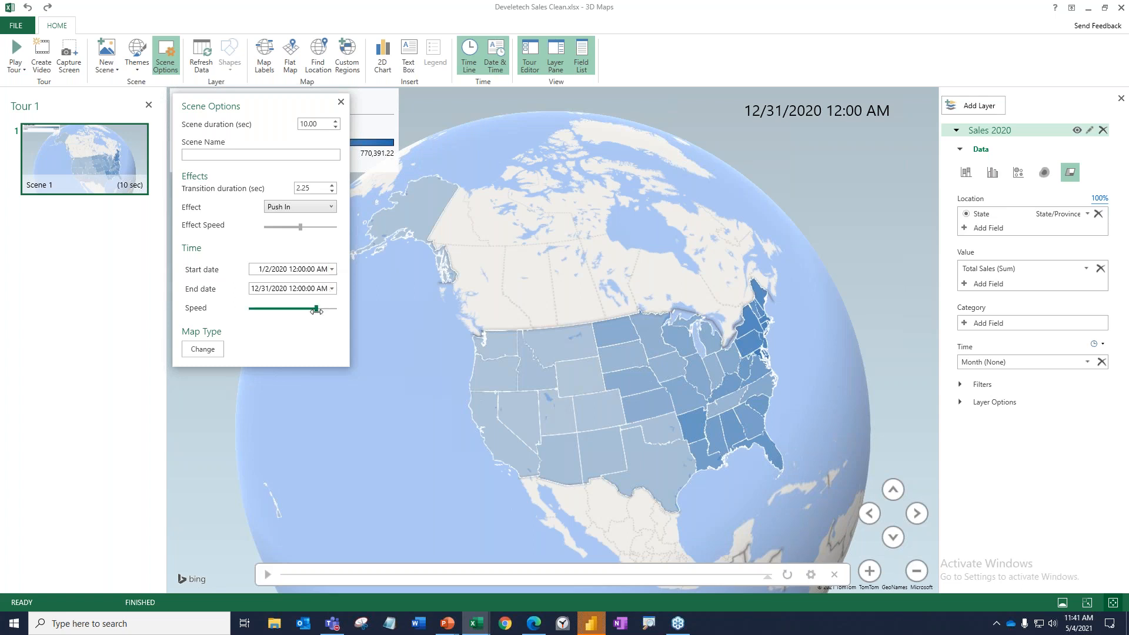
Slow the time animation to a scene duration of 117.08 seconds, lower the effect speed slightly, and play the timeline.
{"action": "left_click_drag", "start_coordinate": [317, 310], "coordinate": [300, 309]}
{"action": "left_click_drag", "start_coordinate": [306, 227], "coordinate": [299, 227]}
{"action": "left_click_drag", "start_coordinate": [299, 310], "coordinate": [293, 309]}
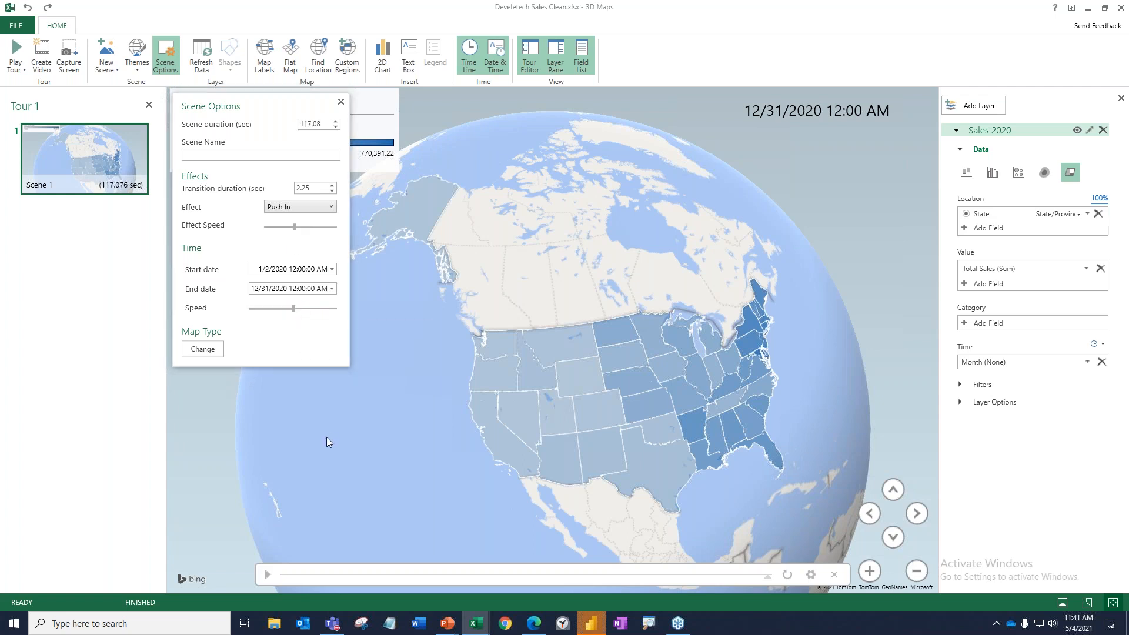
{"action": "left_click", "coordinate": [267, 575]}
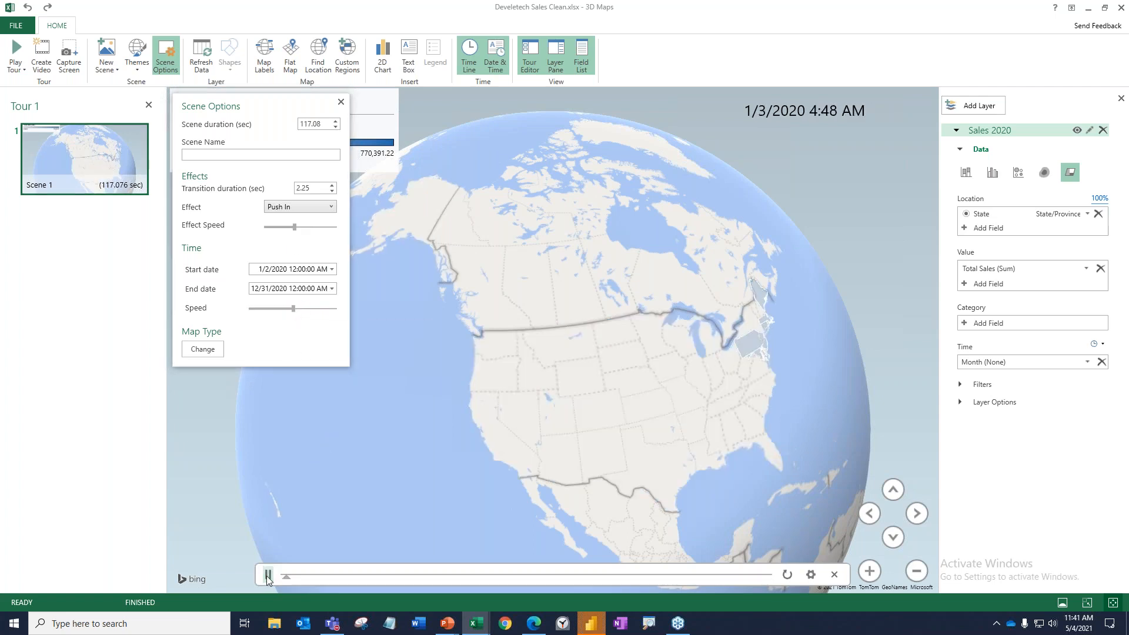
{"action": "left_click", "coordinate": [341, 103]}
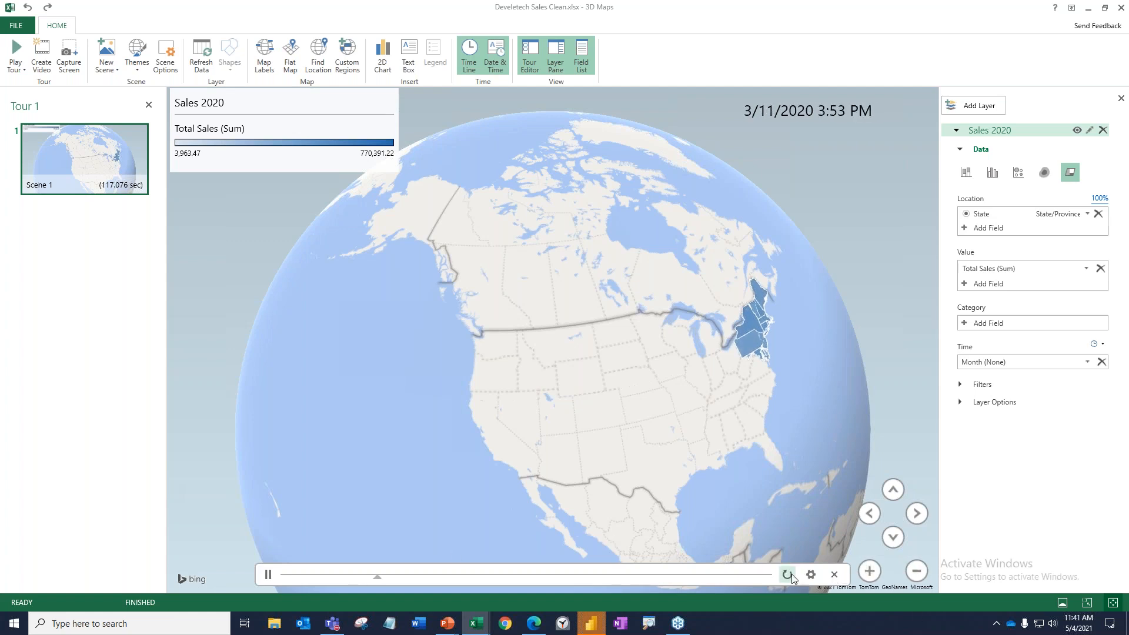
Speed up the time animation to a scene duration of 46.28 seconds, raise the effect speed slightly, and close the scene options.
{"action": "left_click", "coordinate": [166, 56]}
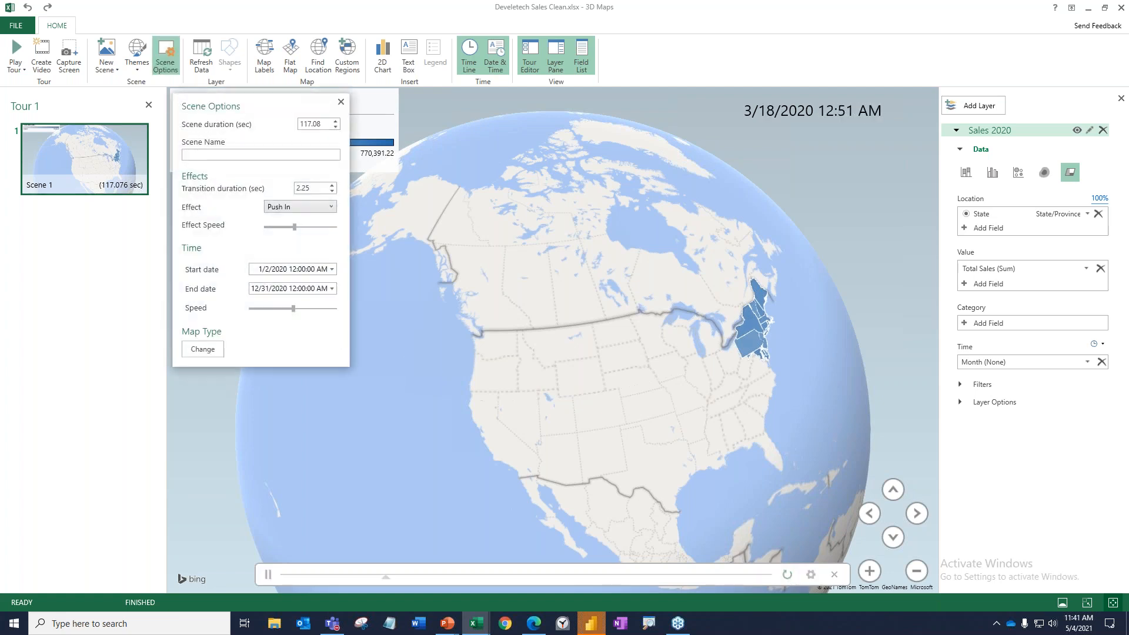
{"action": "left_click_drag", "start_coordinate": [293, 308], "coordinate": [304, 308]}
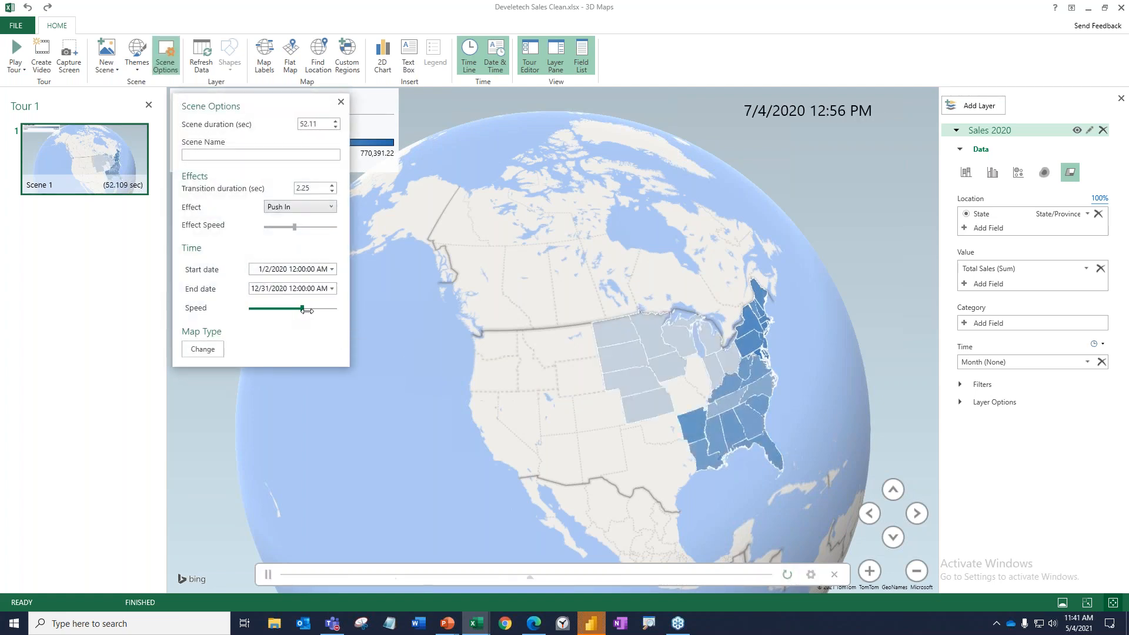
{"action": "left_click_drag", "start_coordinate": [295, 227], "coordinate": [304, 226]}
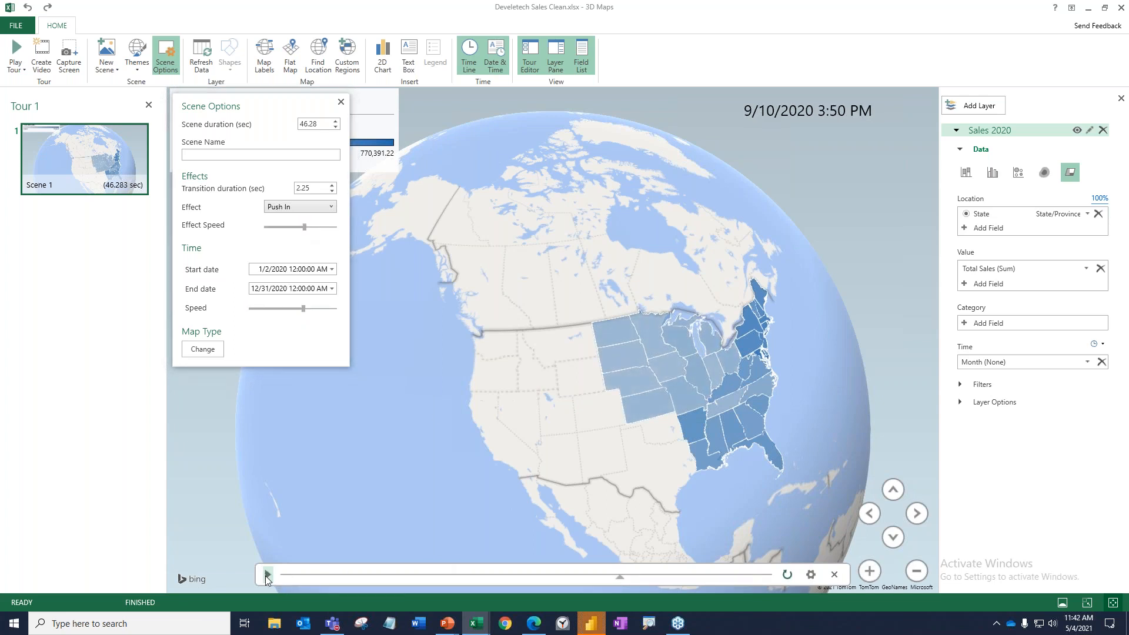
{"action": "left_click", "coordinate": [341, 102]}
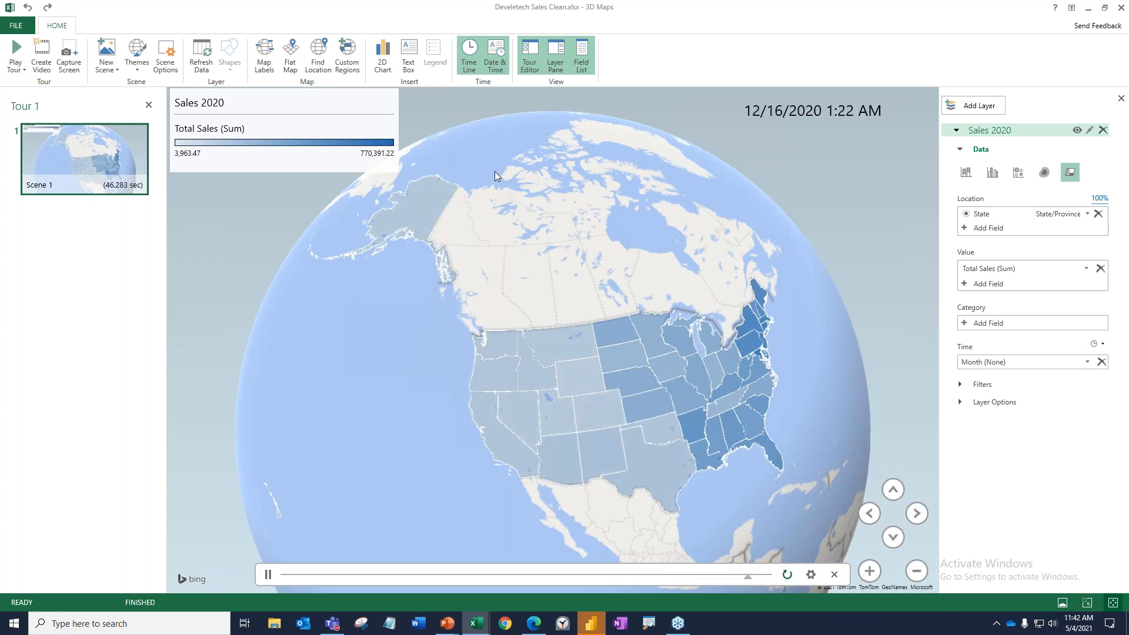
Try the flat map, switch back to the globe, and turn the globe slightly so the United States sits higher.
{"action": "left_click", "coordinate": [291, 59]}
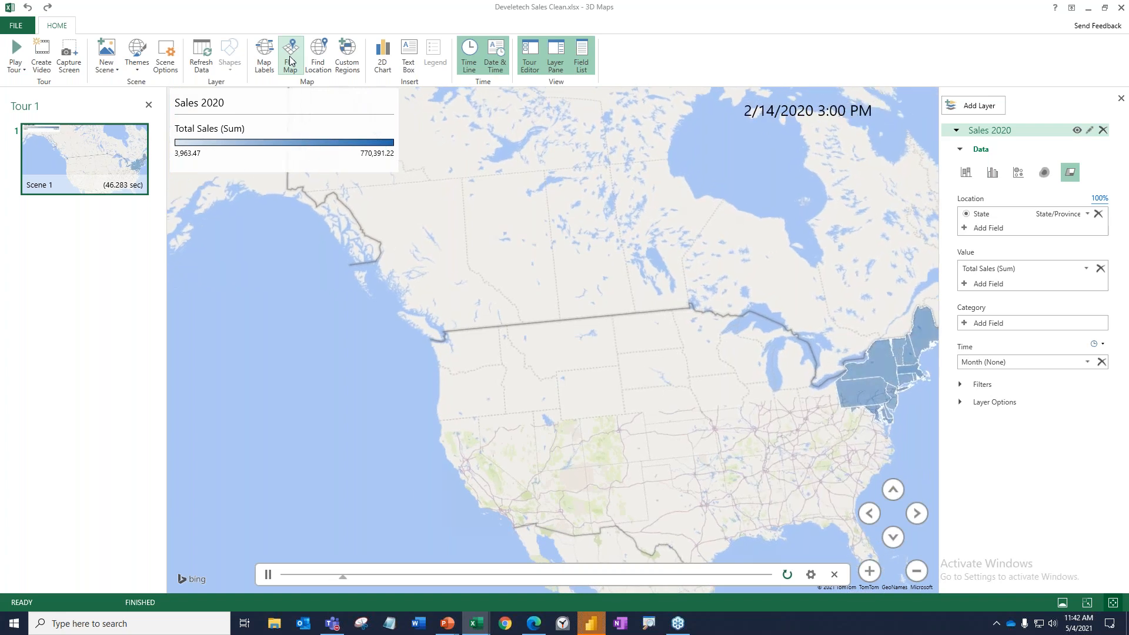
{"action": "left_click", "coordinate": [291, 59]}
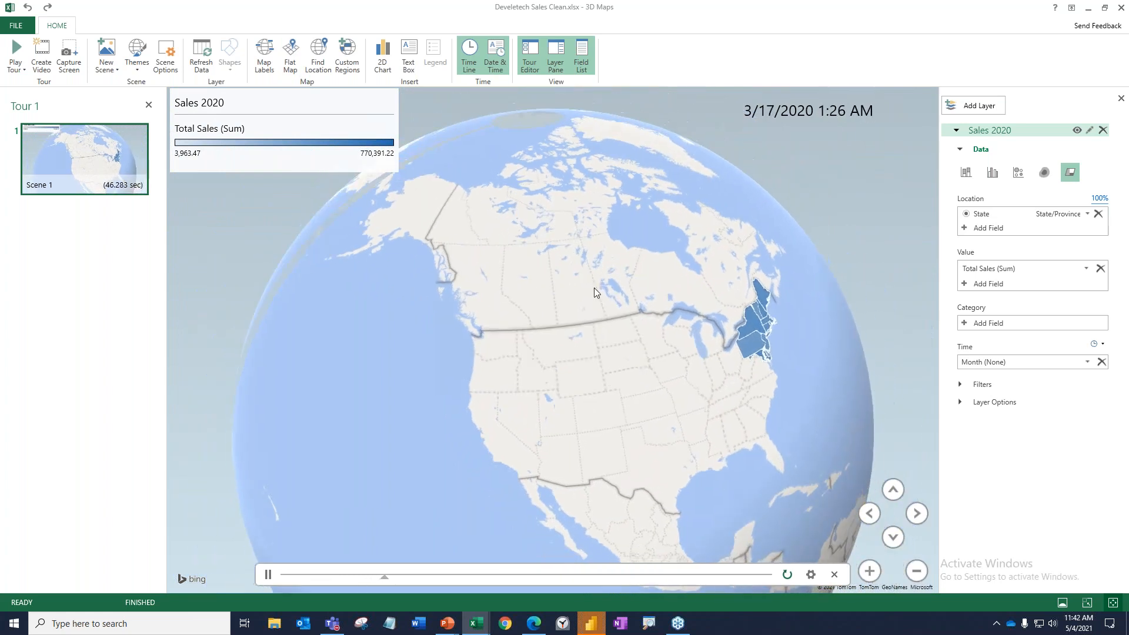
{"action": "mouse_move", "coordinate": [609, 287]}
{"action": "left_mouse_down"}
{"action": "mouse_move", "coordinate": [576, 260]}
{"action": "mouse_move", "coordinate": [598, 274]}
{"action": "mouse_move", "coordinate": [616, 256]}
{"action": "left_mouse_up"}
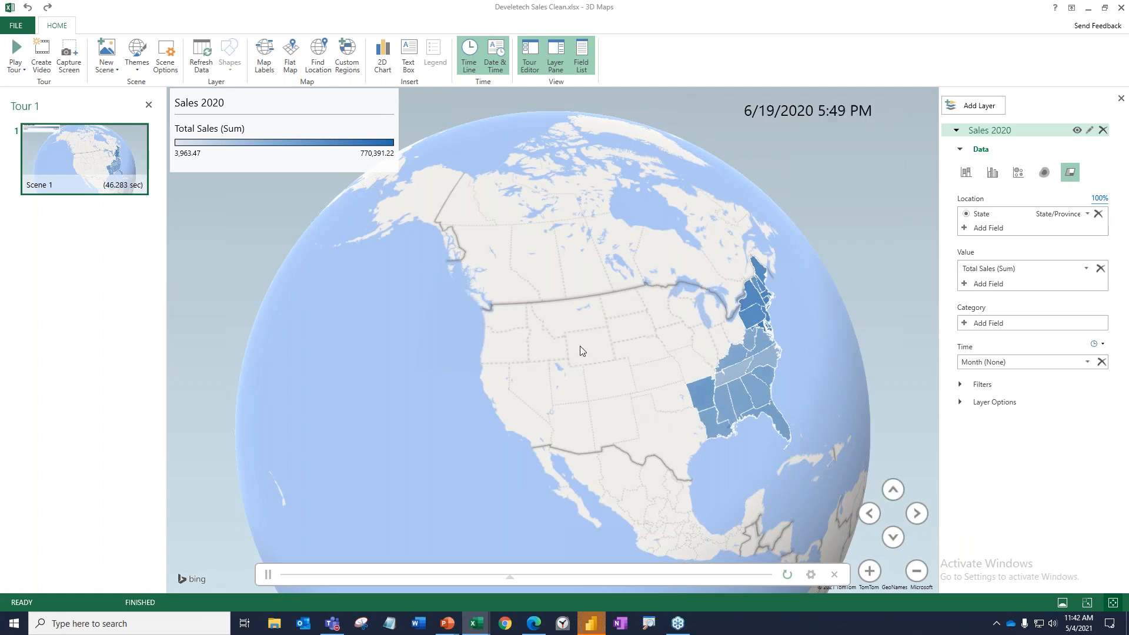
Try the black theme and the bright blue-and-yellow high-contrast theme, and restore the original light blue theme.
{"action": "left_click", "coordinate": [139, 67]}
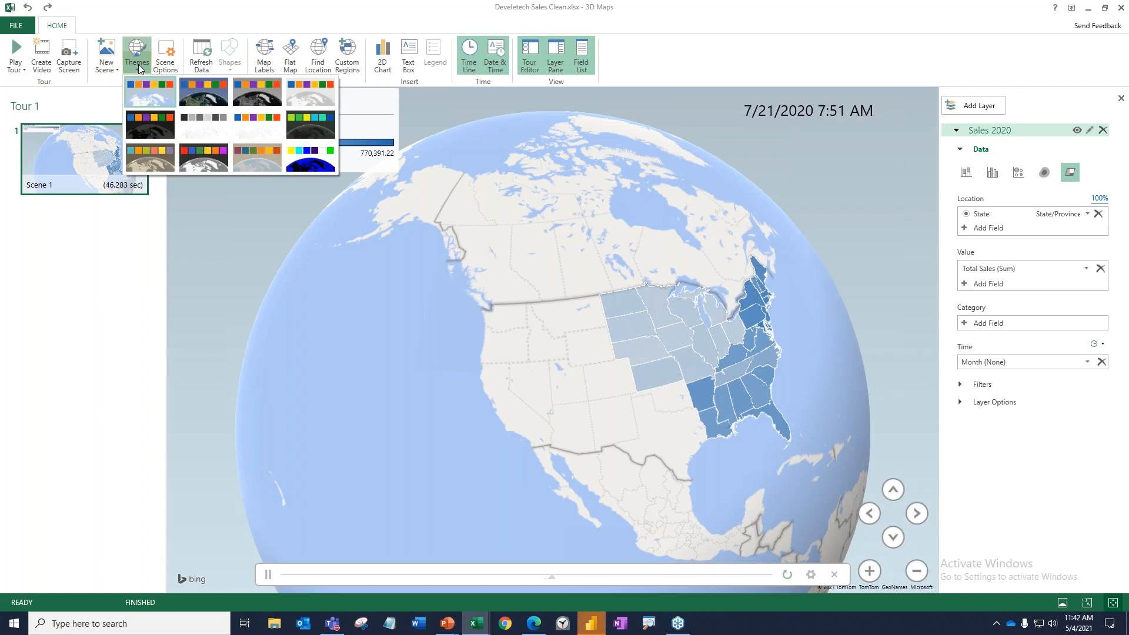
{"action": "left_click", "coordinate": [153, 126]}
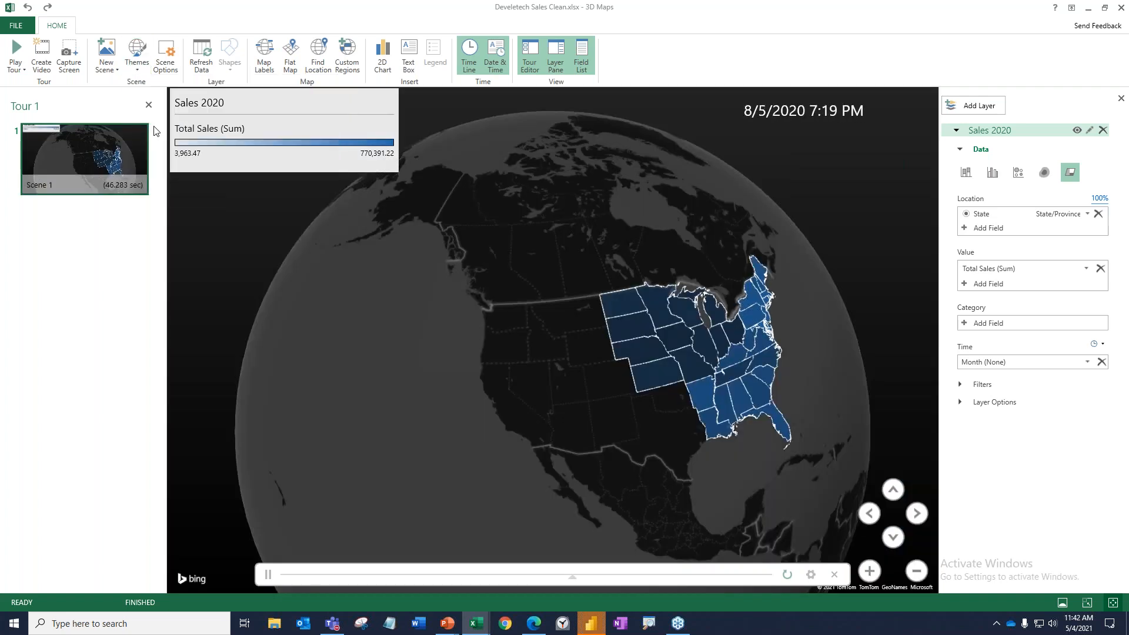
{"action": "left_click", "coordinate": [140, 70]}
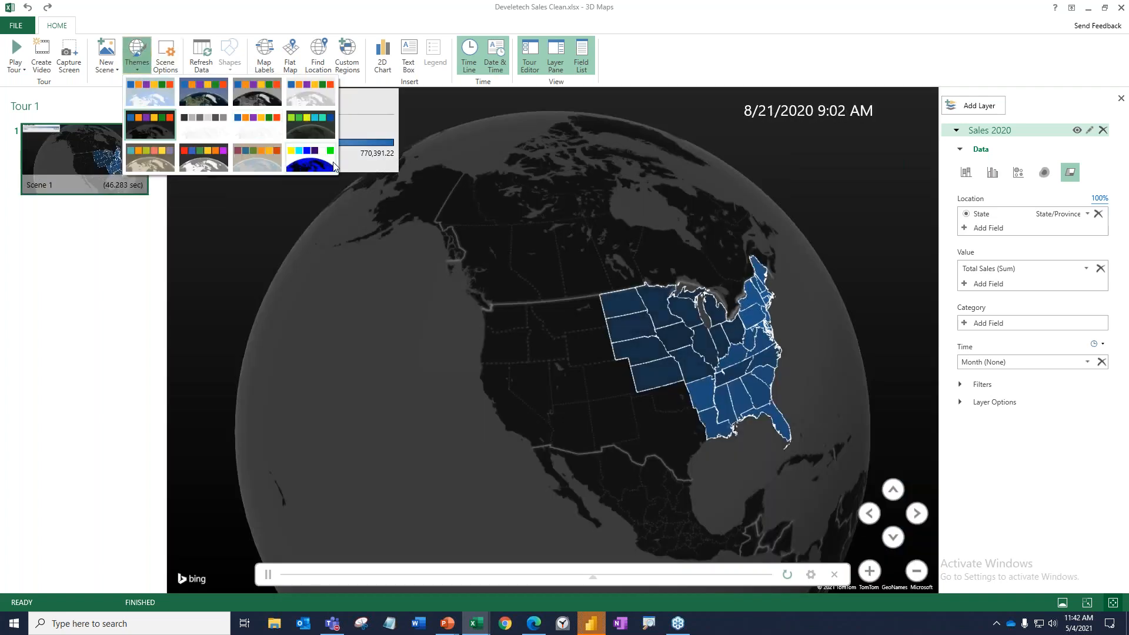
{"action": "left_click", "coordinate": [310, 160]}
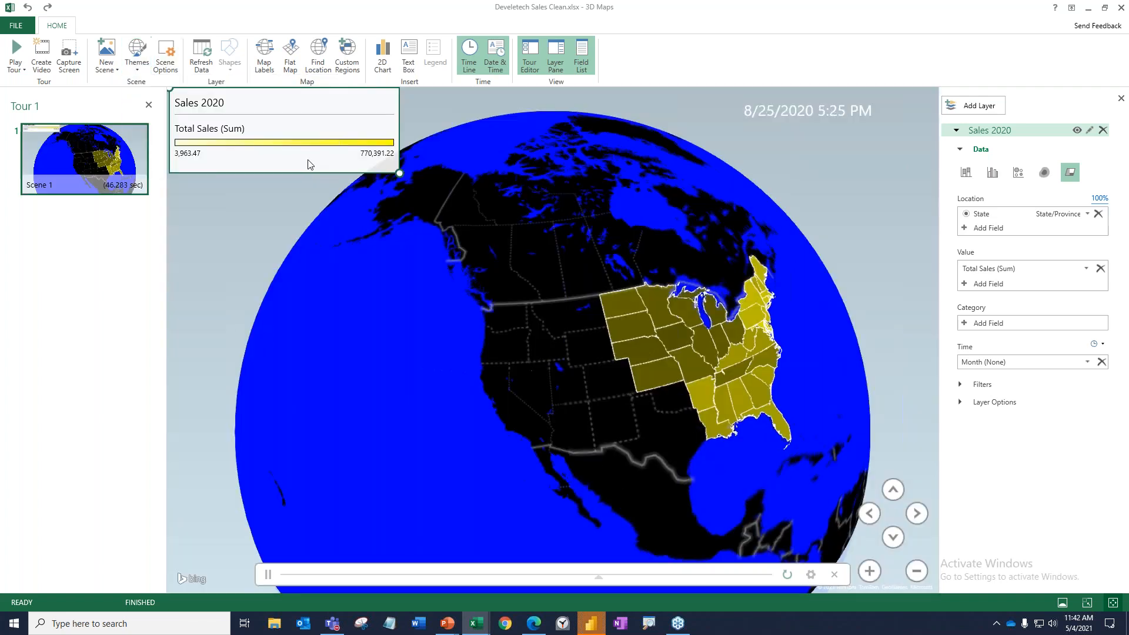
{"action": "left_click", "coordinate": [137, 64]}
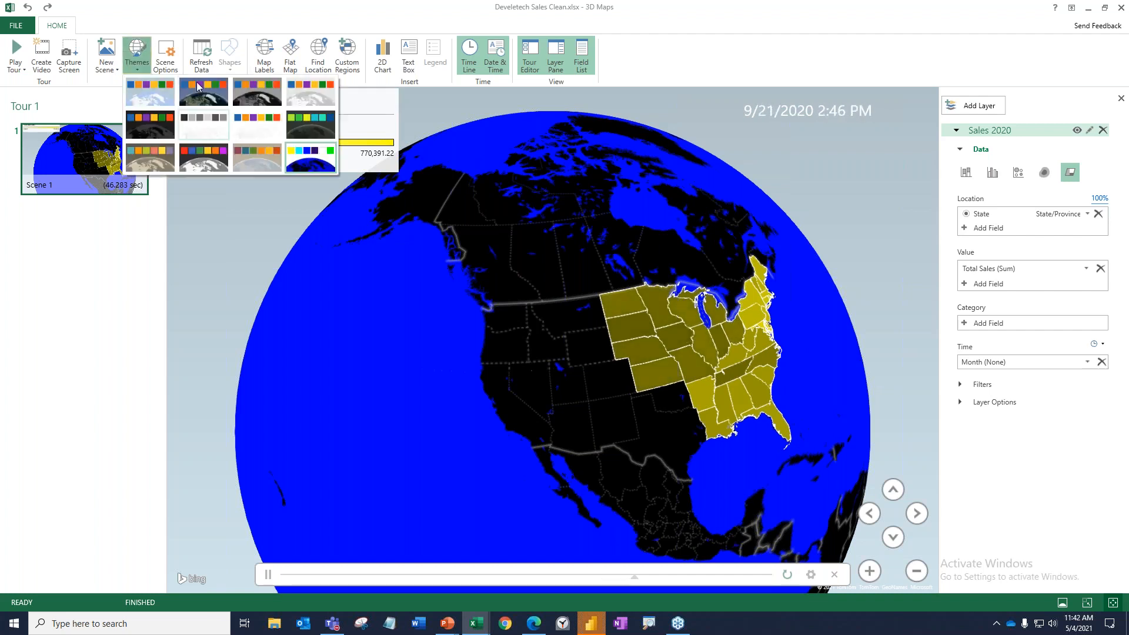
{"action": "left_click", "coordinate": [157, 94]}
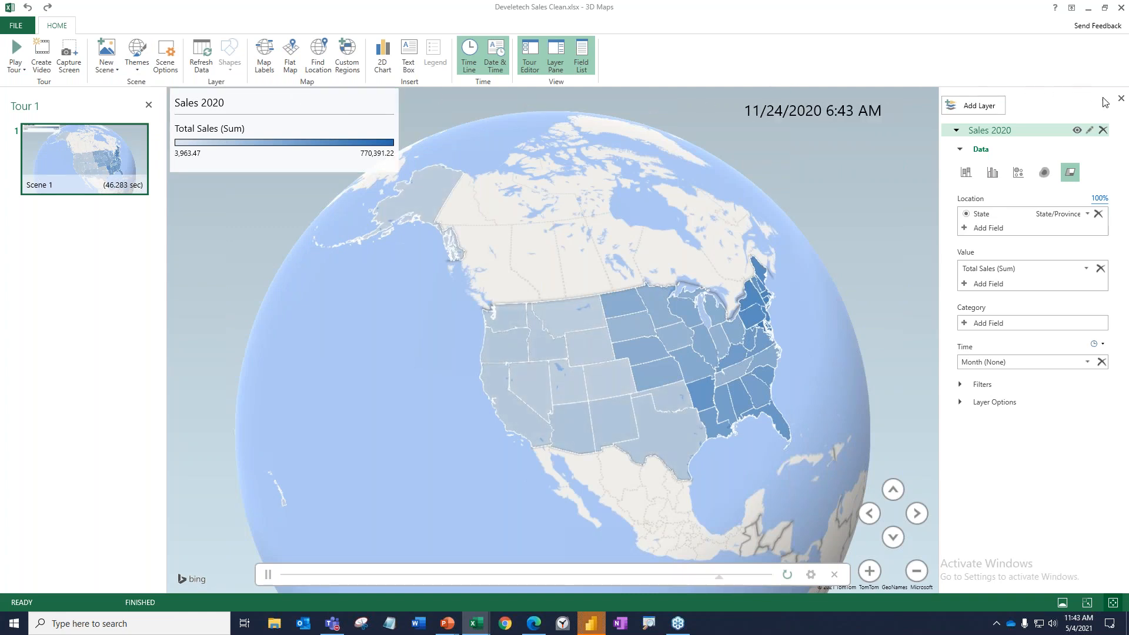
Hide the layer settings to give the map more room.
{"action": "left_click", "coordinate": [1121, 98]}
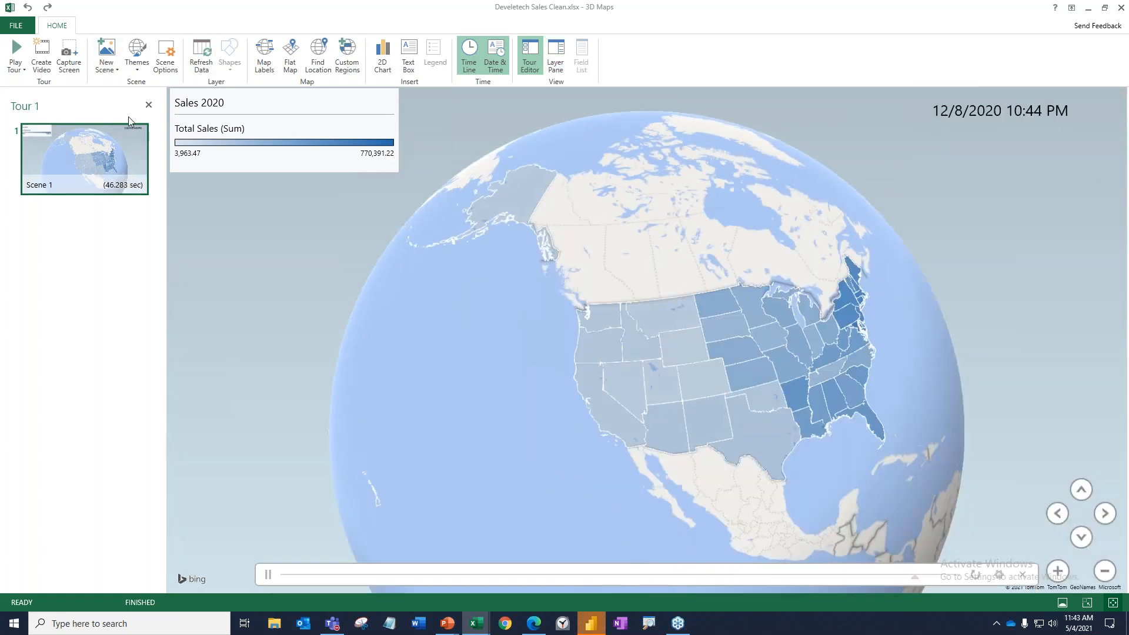
Hide the tour editor and watch the 2020 time animation on the globe, pausing it briefly and resuming playback.
{"action": "left_click", "coordinate": [148, 104]}
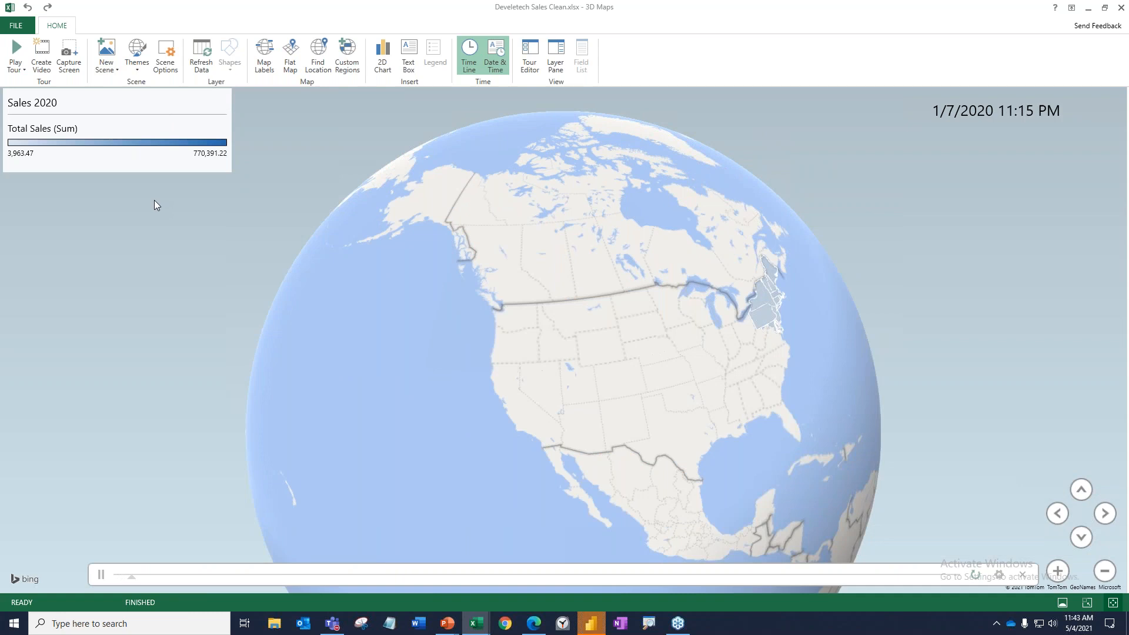
{"action": "left_click", "coordinate": [101, 576]}
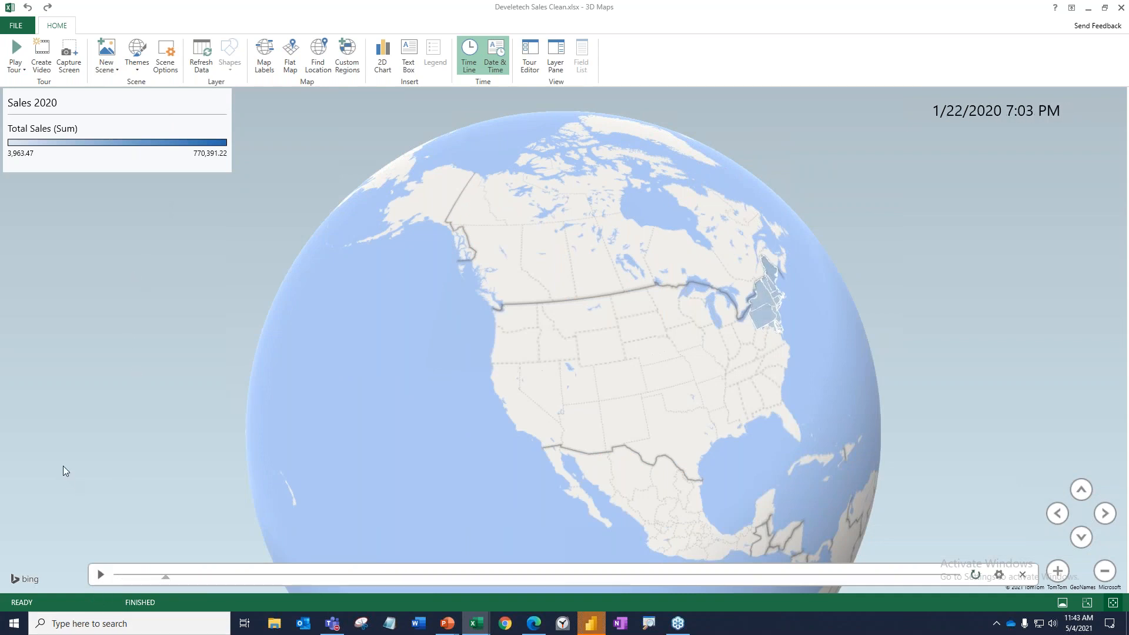
{"action": "left_click", "coordinate": [102, 574]}
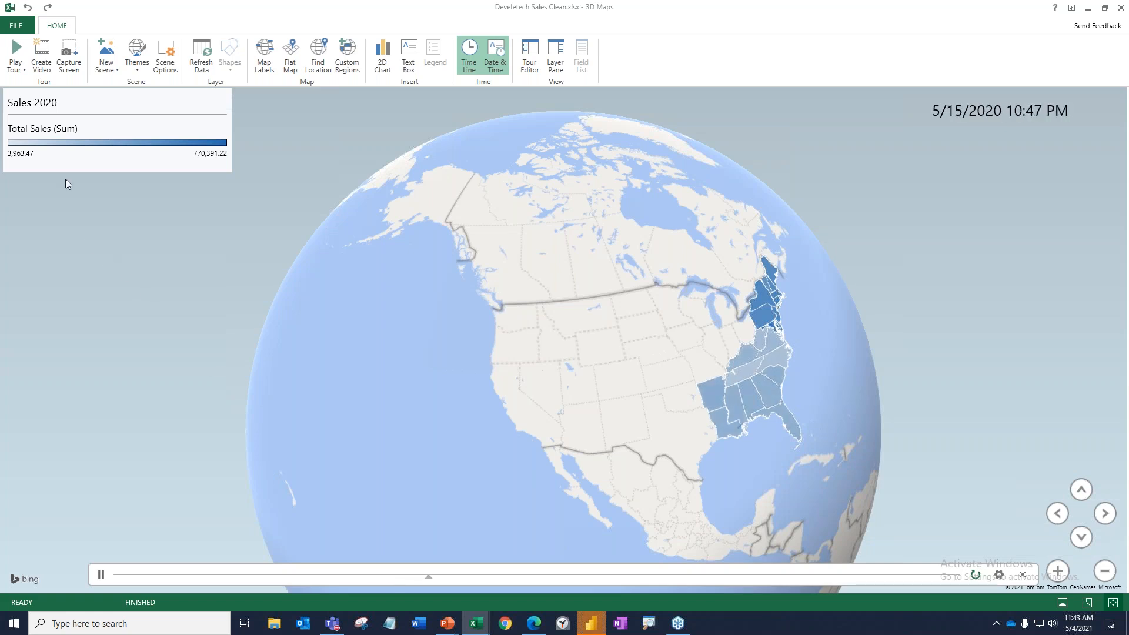
Close the 3D Maps window to return to the workbook and dismiss the Format Shape pane.
{"action": "left_click", "coordinate": [8, 27]}
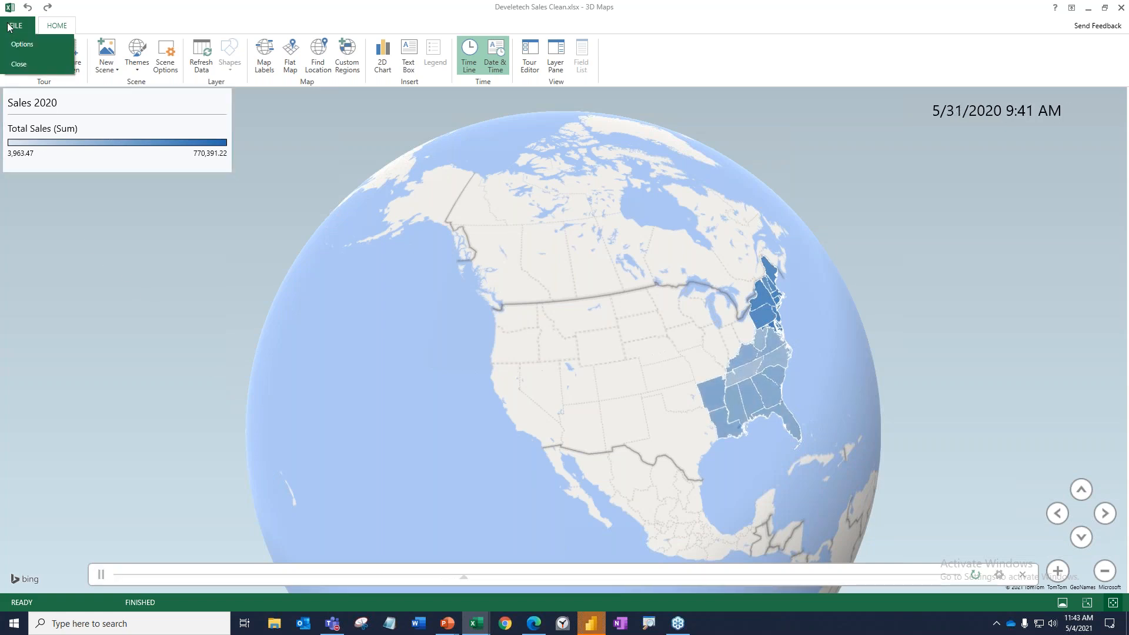
{"action": "left_click", "coordinate": [18, 64]}
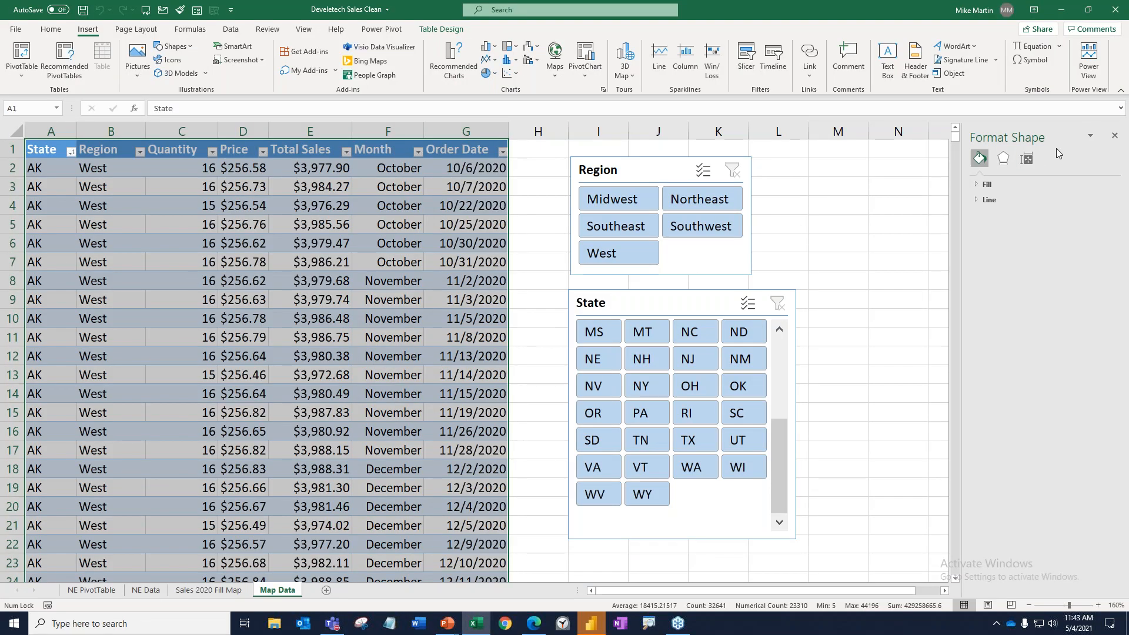
{"action": "left_click", "coordinate": [1114, 136]}
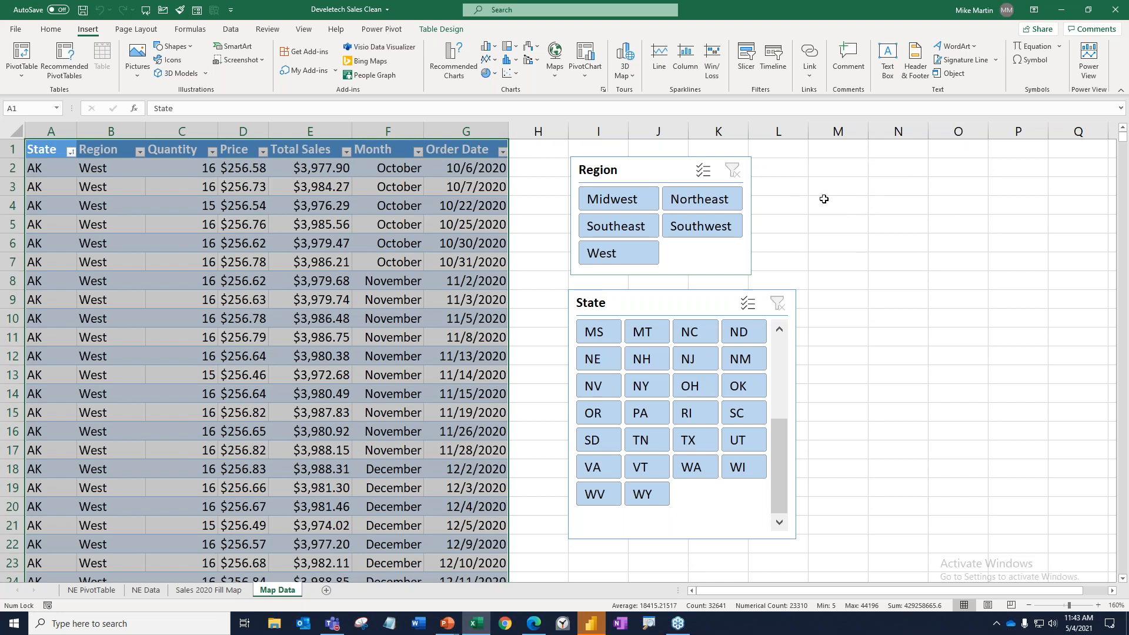
Look at the Sales 2020 Fill Map sheet, return to Map Data, and reopen Tour 1 in 3D Maps.
{"action": "left_click", "coordinate": [208, 589]}
{"action": "left_click", "coordinate": [278, 590]}
{"action": "left_click", "coordinate": [631, 75]}
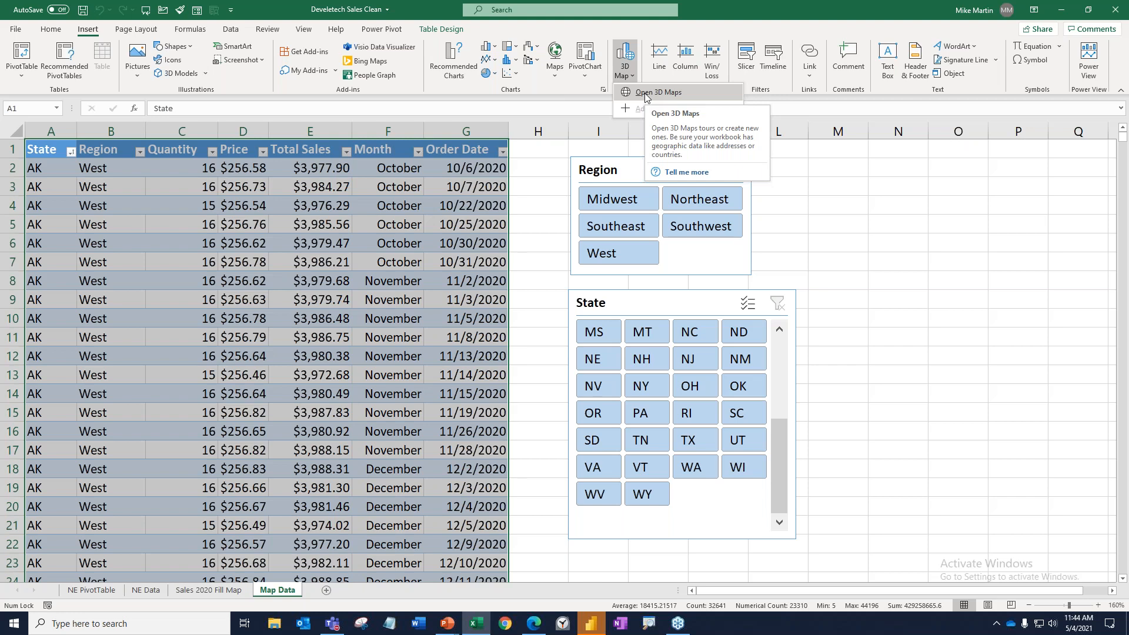
{"action": "left_click", "coordinate": [644, 93]}
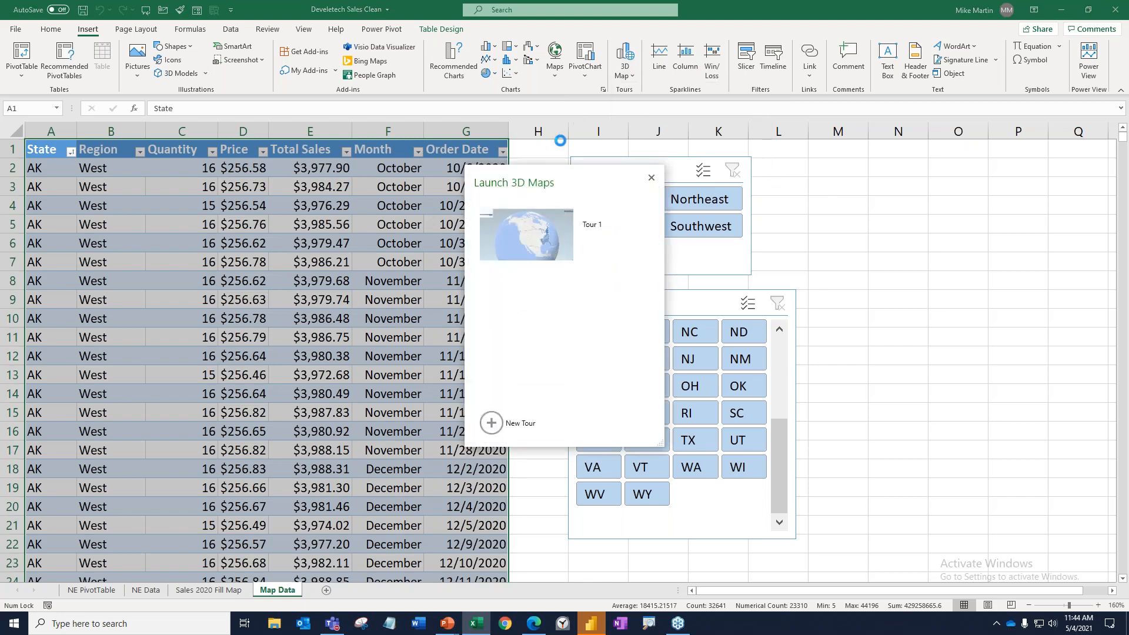
{"action": "left_click", "coordinate": [533, 243]}
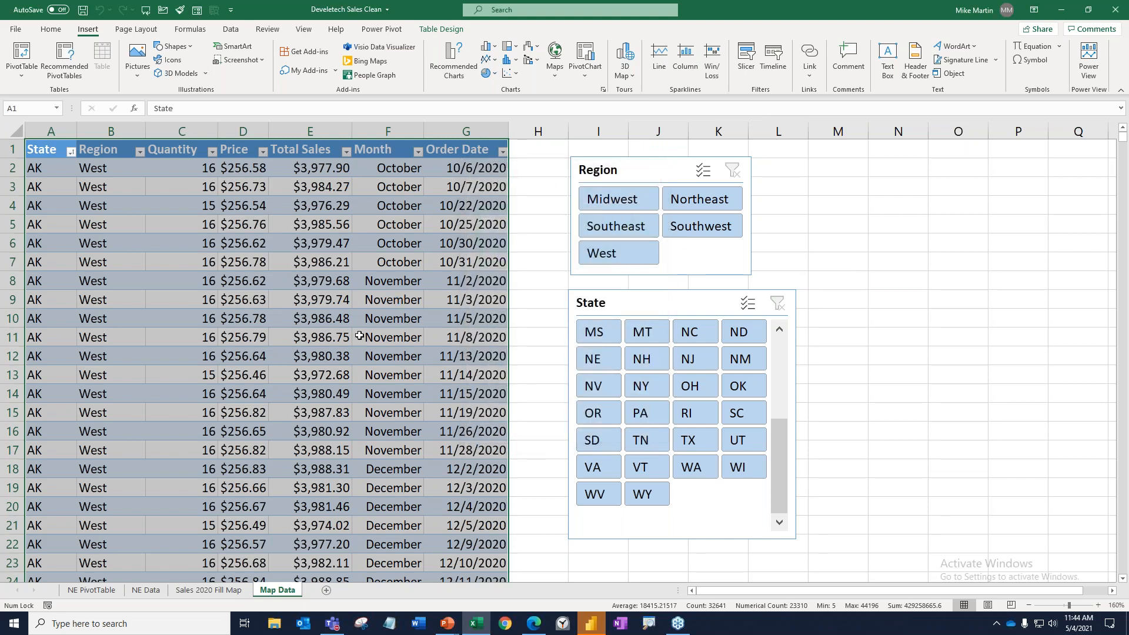
{"action": "left_click", "coordinate": [627, 76]}
{"action": "left_click", "coordinate": [634, 92]}
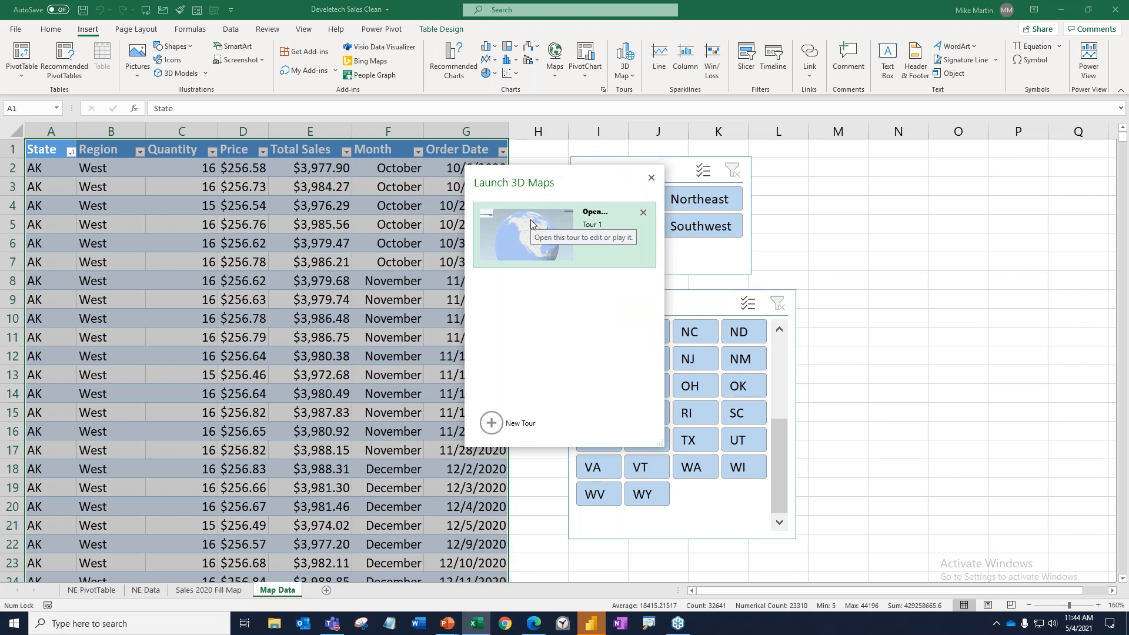
{"action": "left_click", "coordinate": [524, 225]}
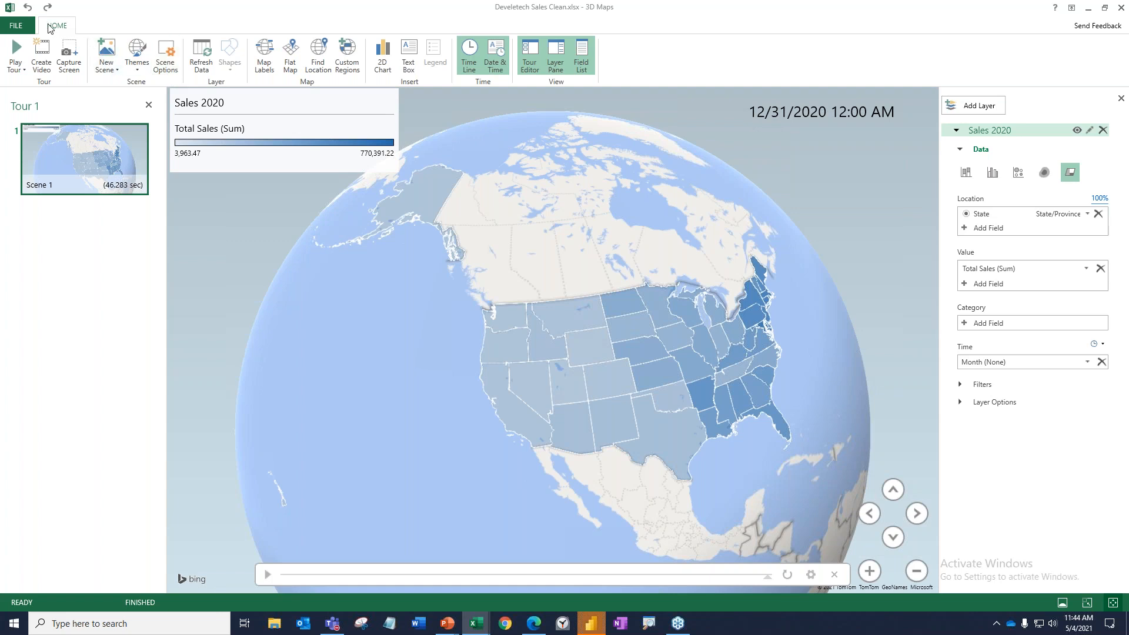
Create a video of the tour in Computers & Tablets 720p quality and save it to the Desktop as Sales 2020 Vid.
{"action": "left_click", "coordinate": [41, 57]}
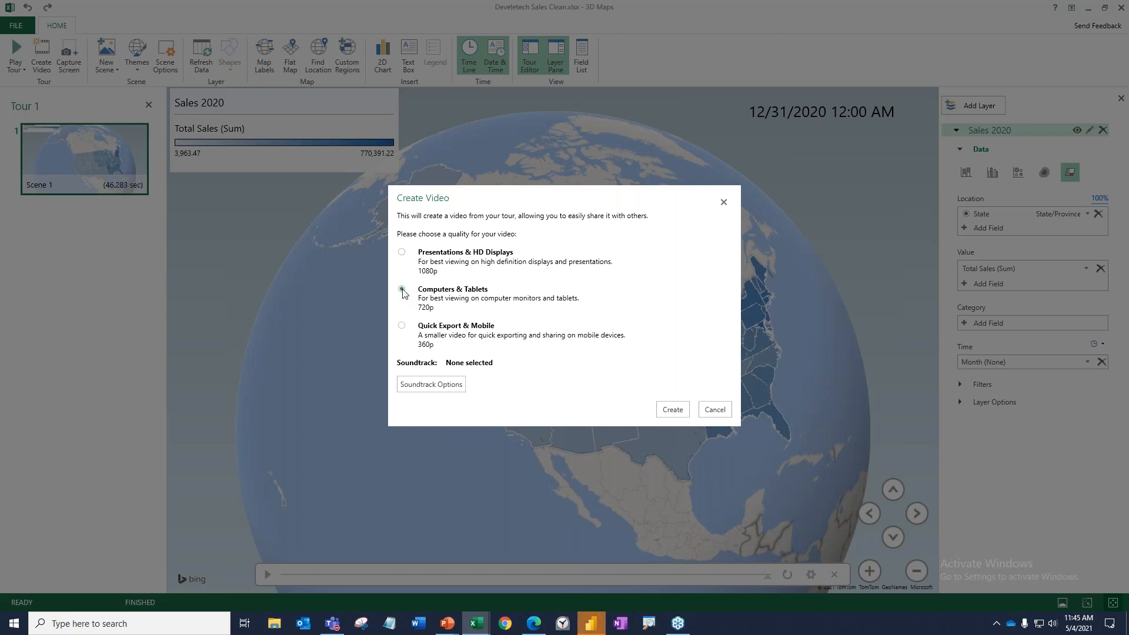
{"action": "left_click", "coordinate": [403, 289]}
{"action": "left_click", "coordinate": [676, 407]}
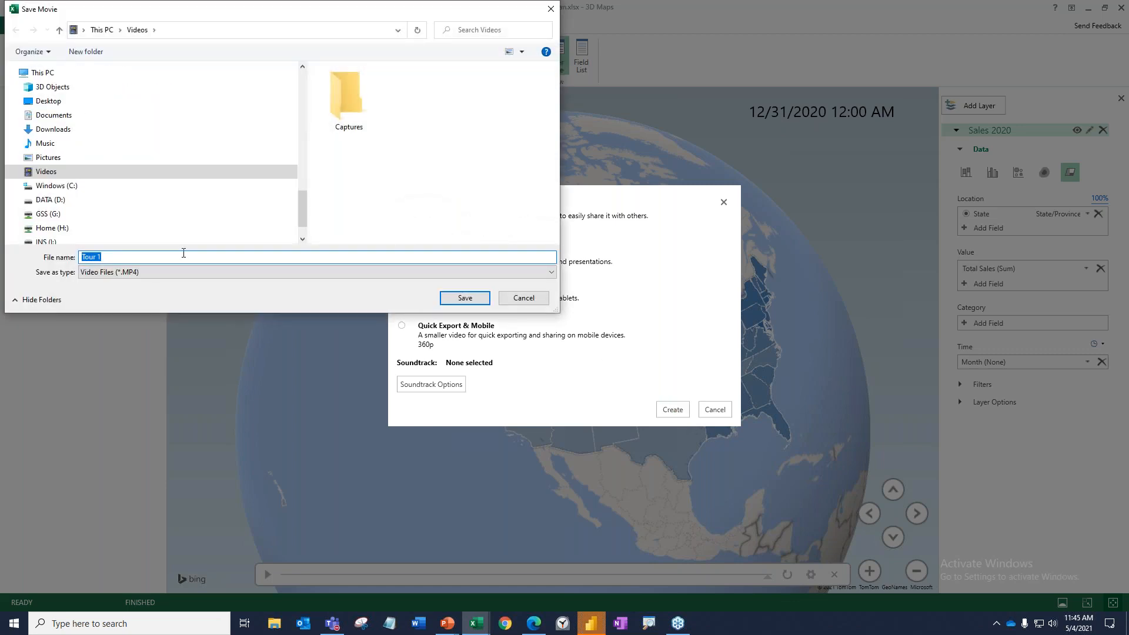
{"action": "type", "text": "Sales 2020 Vid"}
{"action": "left_click", "coordinate": [59, 104]}
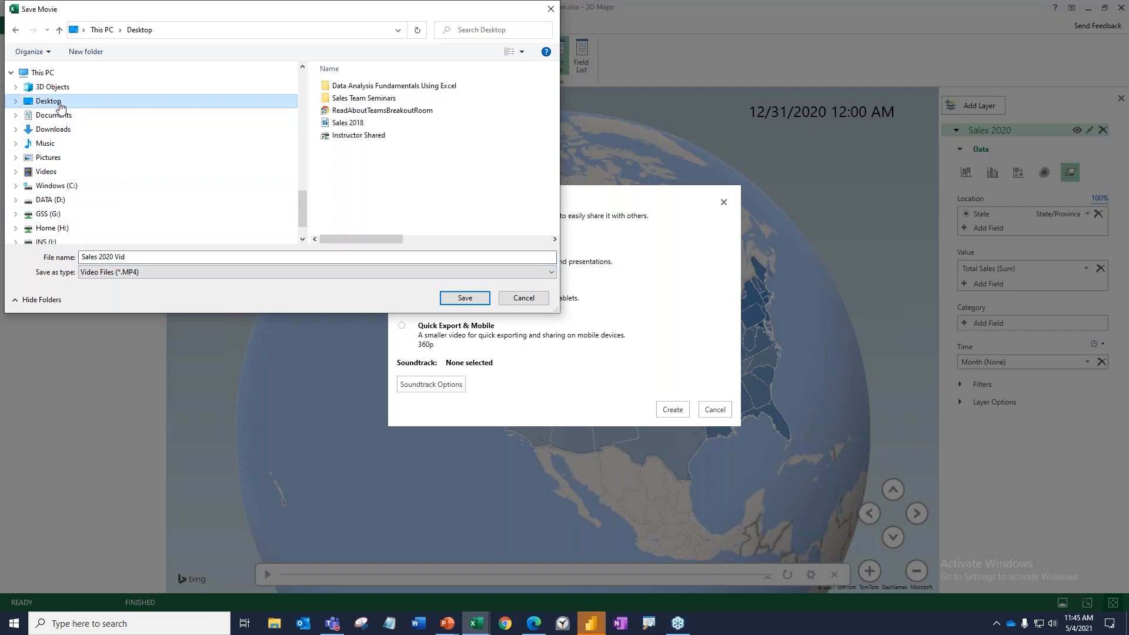
{"action": "left_click", "coordinate": [465, 298]}
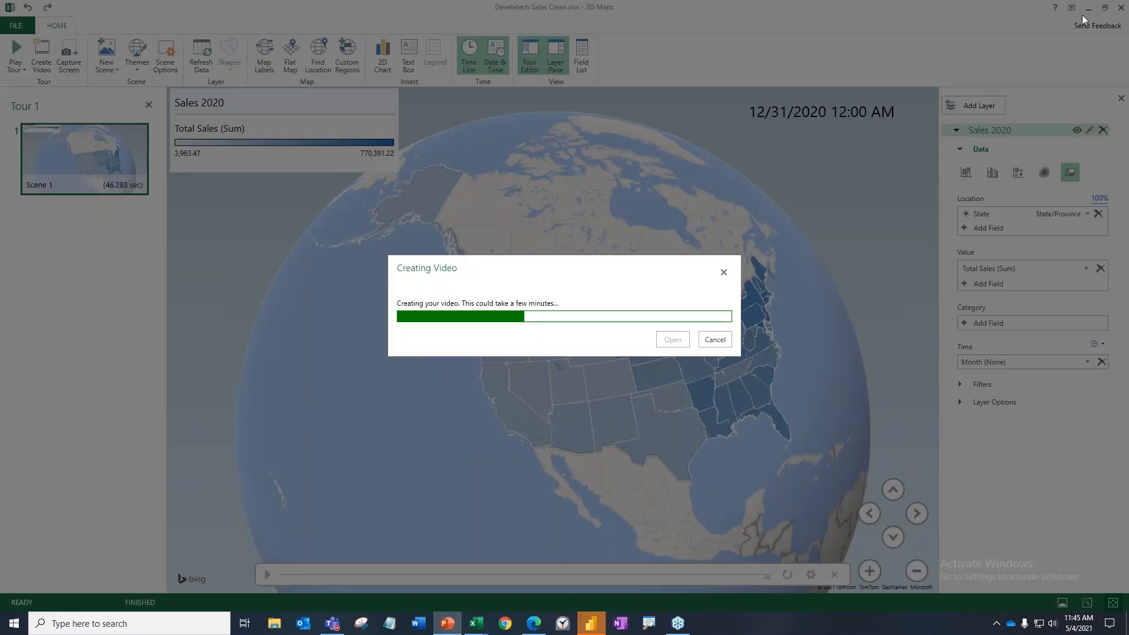
Switch to the May2021Series presentation in PowerPoint, show it in Normal view, and add a Blank Page slide after slide 11.
{"action": "left_click_drag", "start_coordinate": [647, 634], "coordinate": [541, 0]}
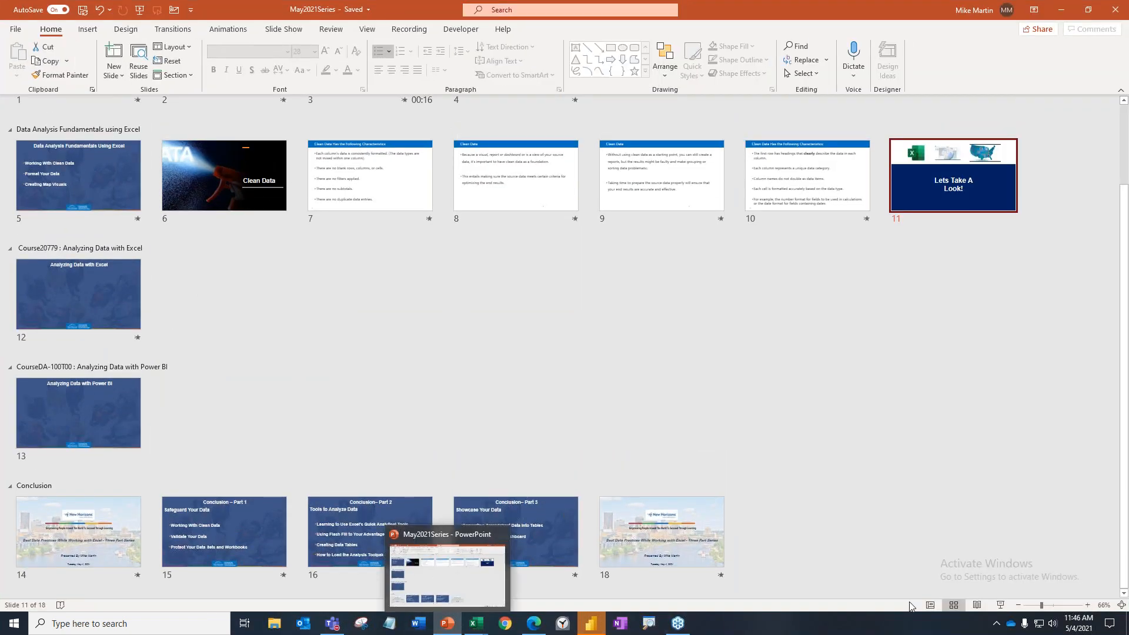
{"action": "left_click", "coordinate": [931, 604]}
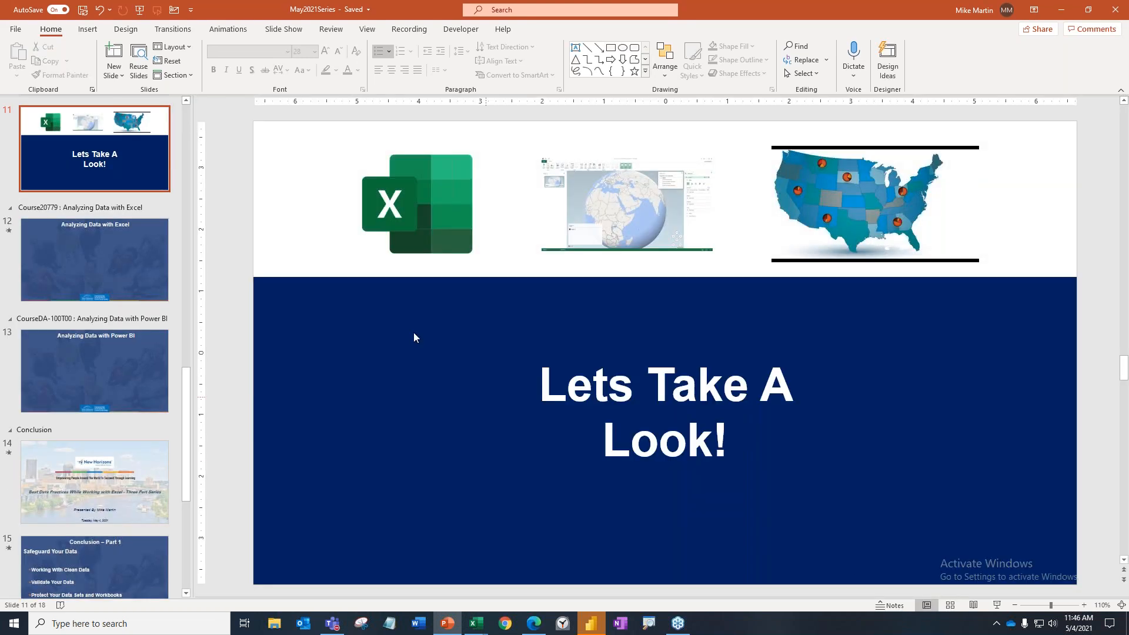
{"action": "left_click", "coordinate": [102, 199]}
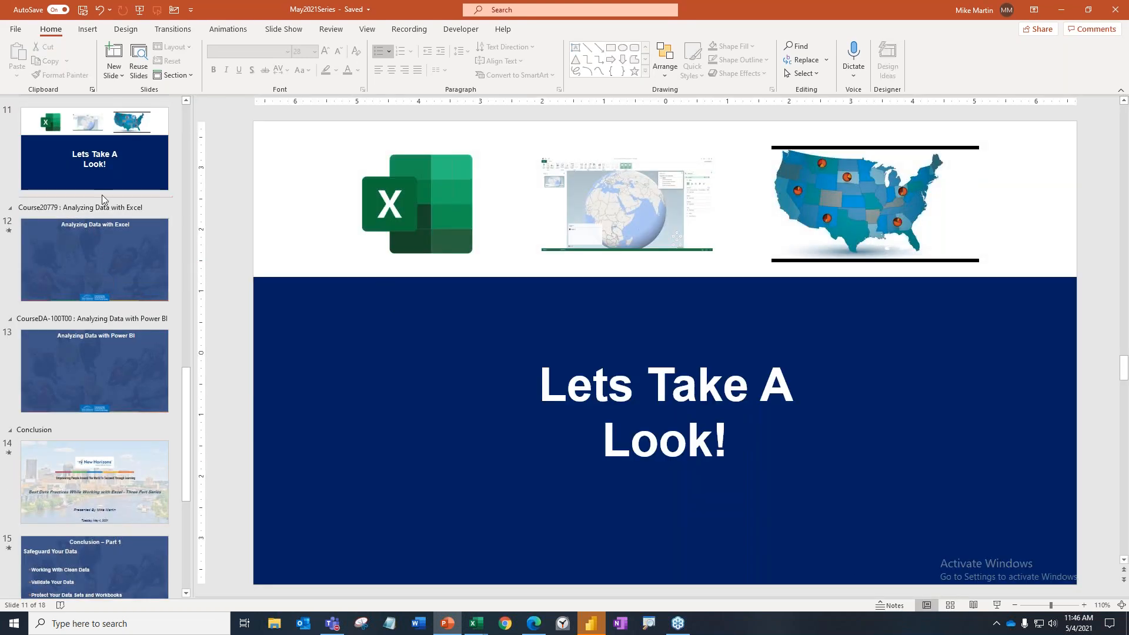
{"action": "left_click", "coordinate": [115, 76]}
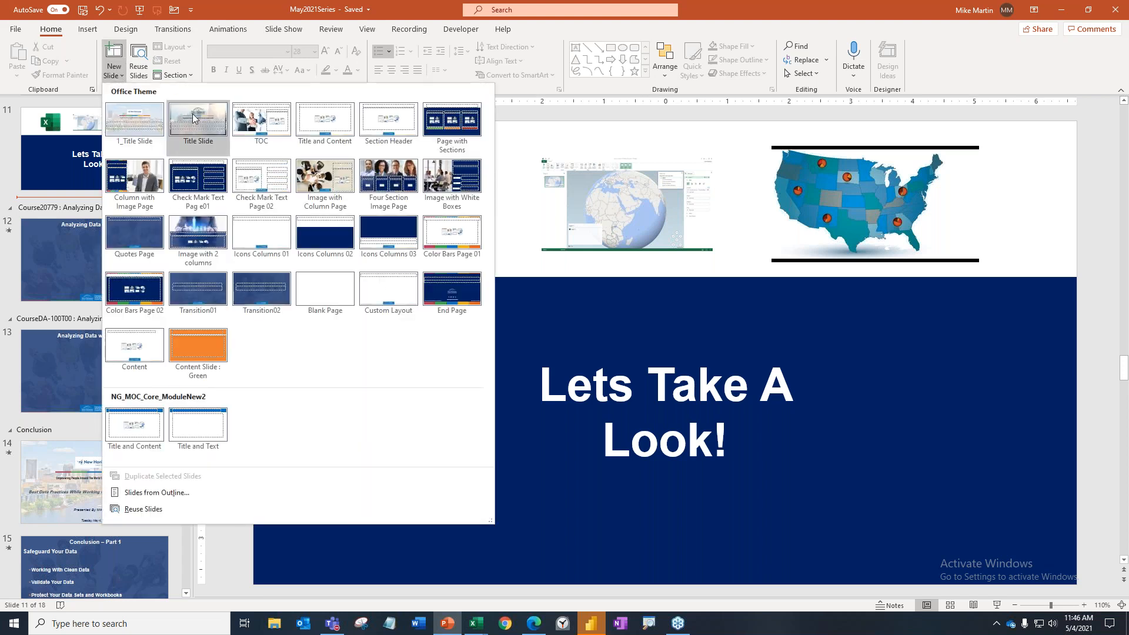
{"action": "left_click", "coordinate": [325, 290]}
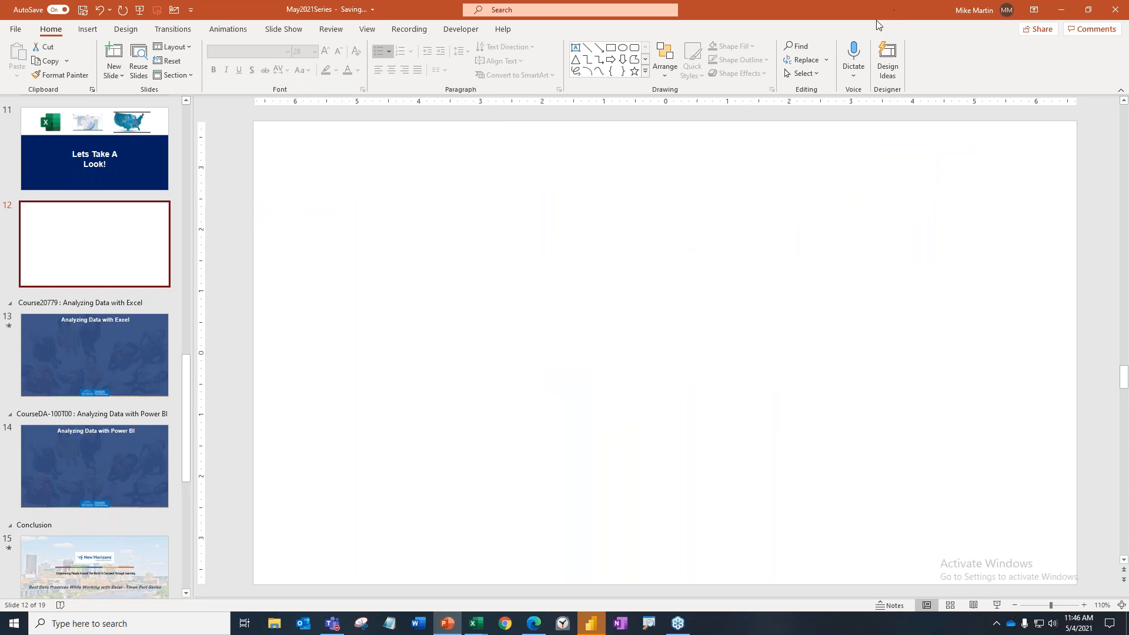
Move the PowerPoint window aside, close the completed video export dialog in 3D Maps, and bring PowerPoint back maximized.
{"action": "left_click_drag", "start_coordinate": [863, 11], "coordinate": [585, 376]}
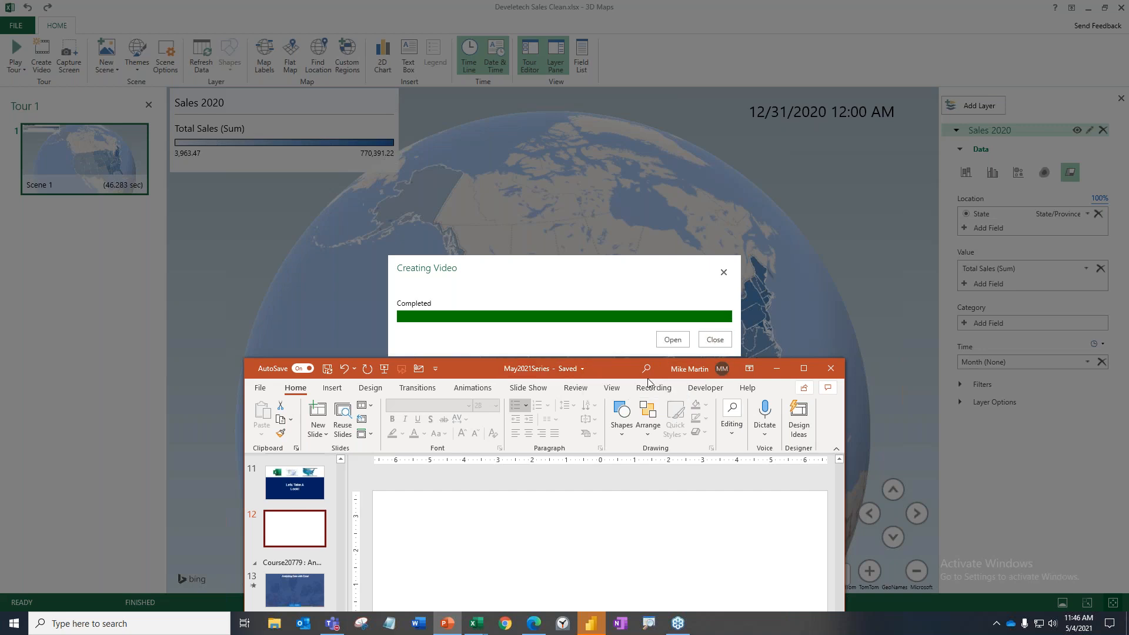
{"action": "left_click", "coordinate": [715, 339]}
{"action": "mouse_move", "coordinate": [718, 341]}
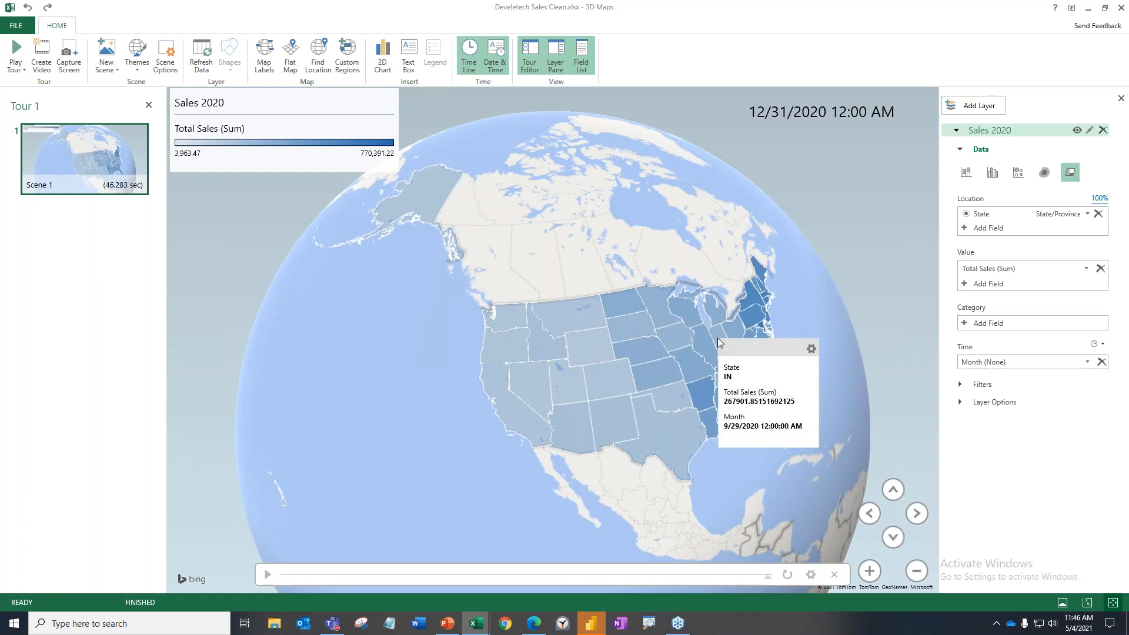
{"action": "key", "text": "alt+Tab"}
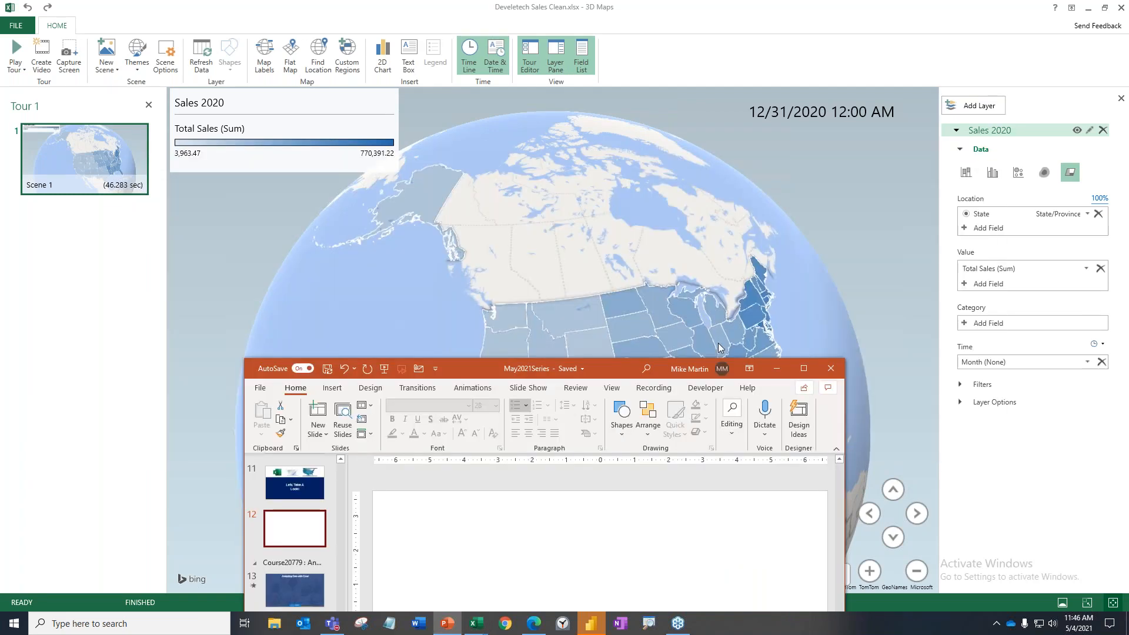
{"action": "left_click", "coordinate": [804, 369]}
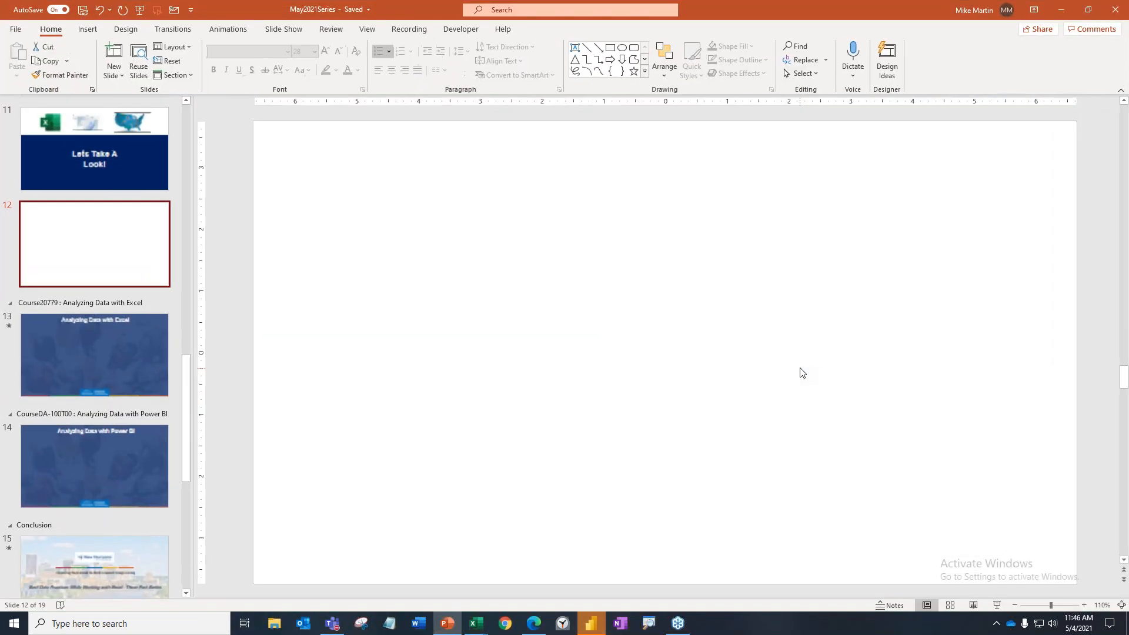
Insert the Sales 2020 Vid video from the Desktop onto the blank slide 12.
{"action": "left_click", "coordinate": [386, 226]}
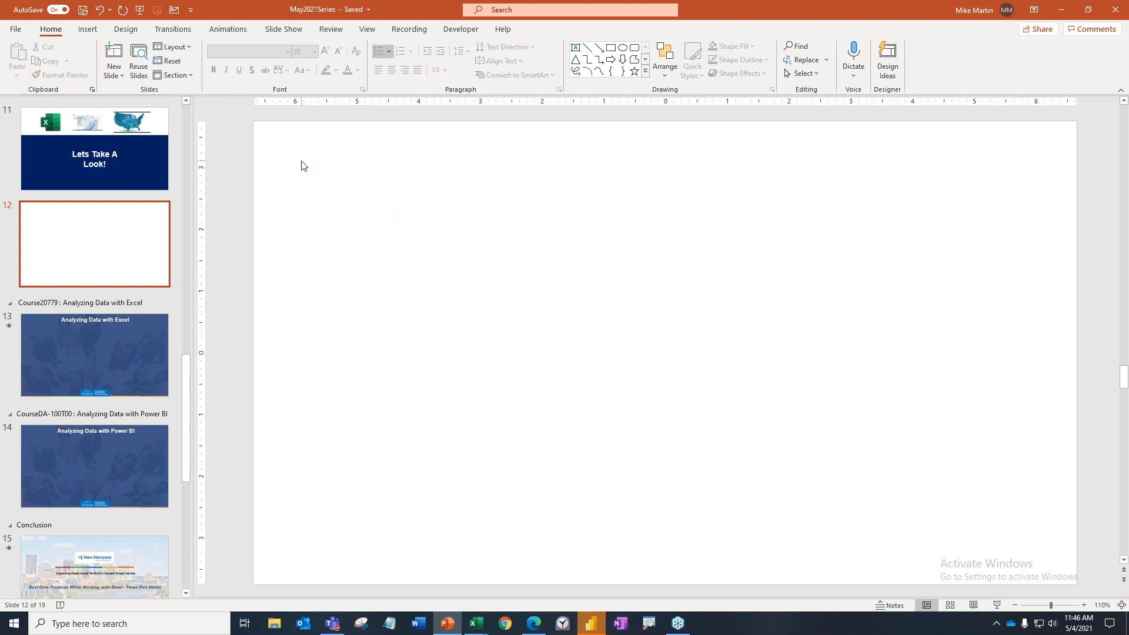
{"action": "left_click", "coordinate": [90, 31]}
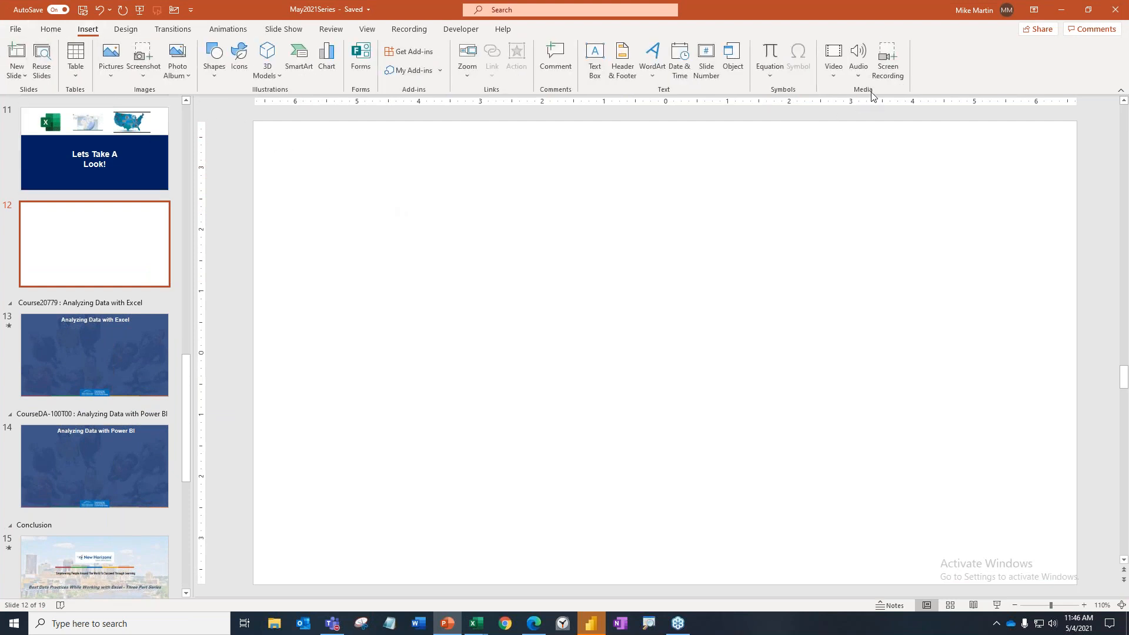
{"action": "left_click", "coordinate": [838, 79]}
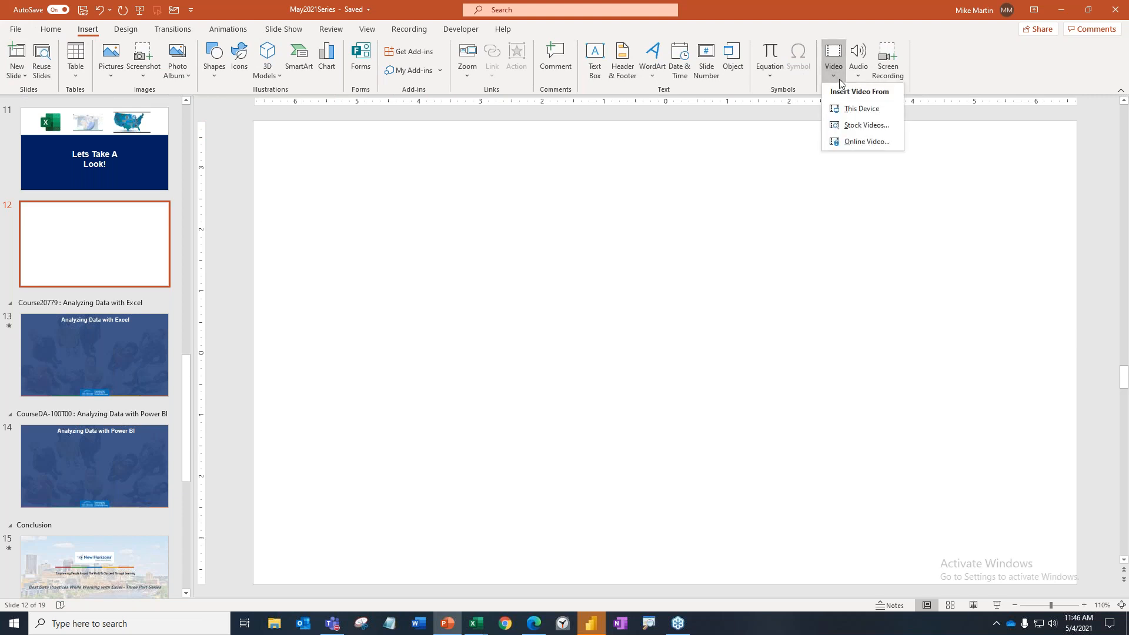
{"action": "left_click", "coordinate": [858, 108]}
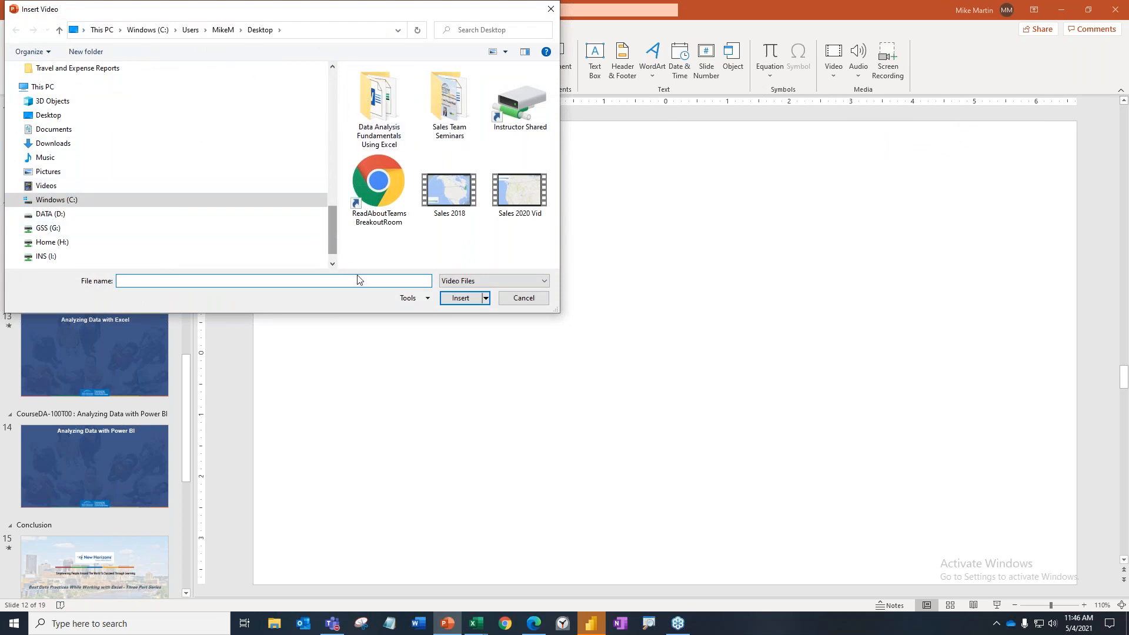
{"action": "left_click", "coordinate": [513, 194]}
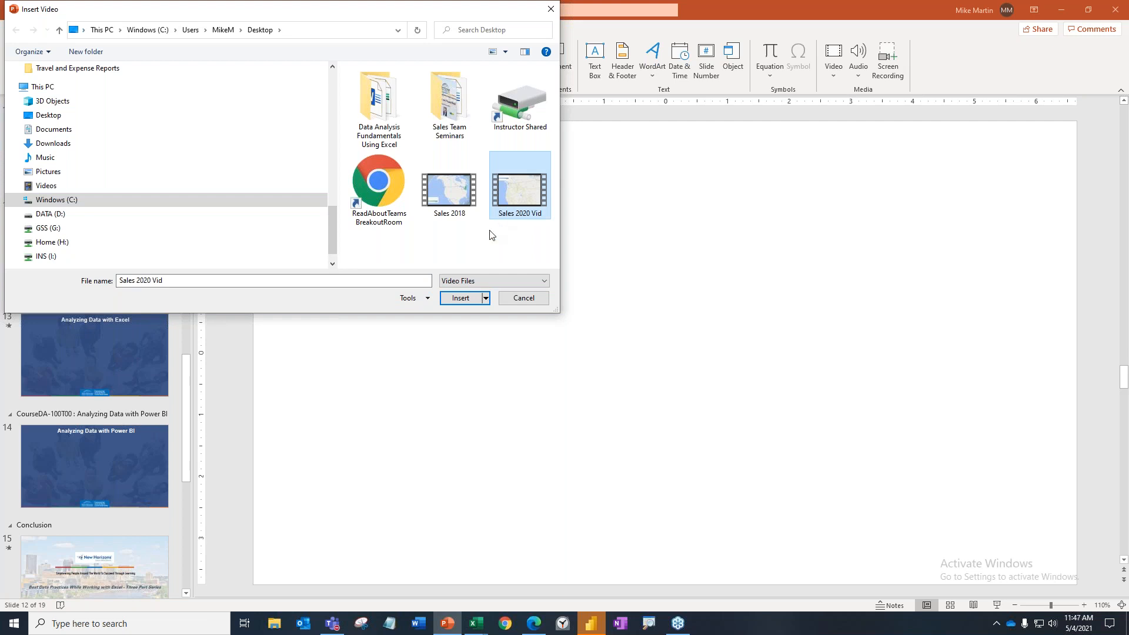
{"action": "left_click", "coordinate": [459, 298]}
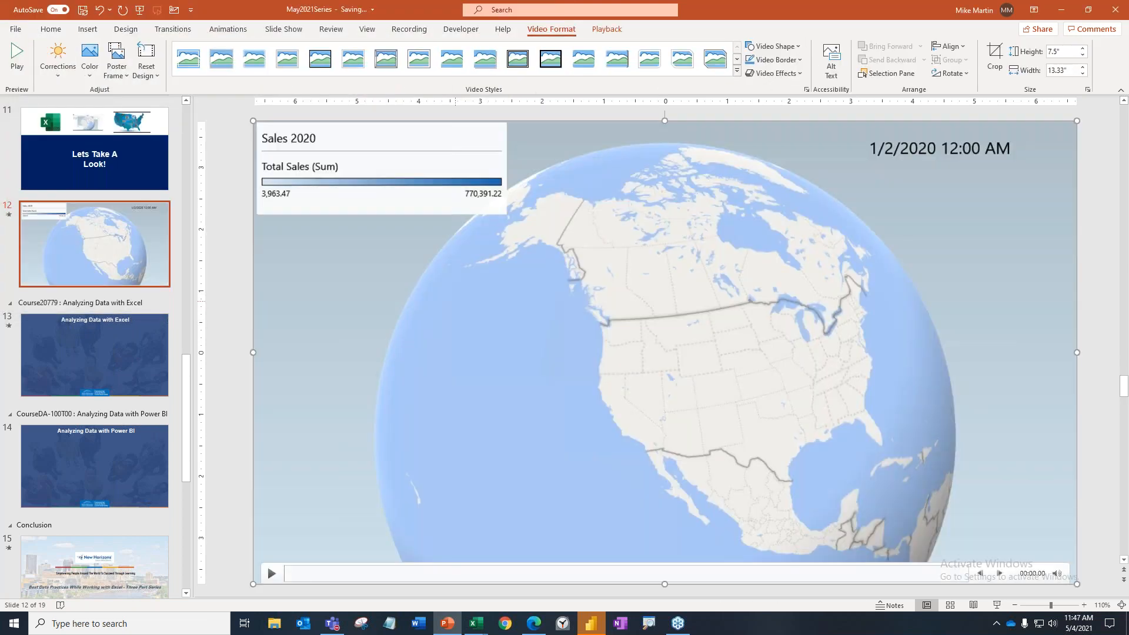